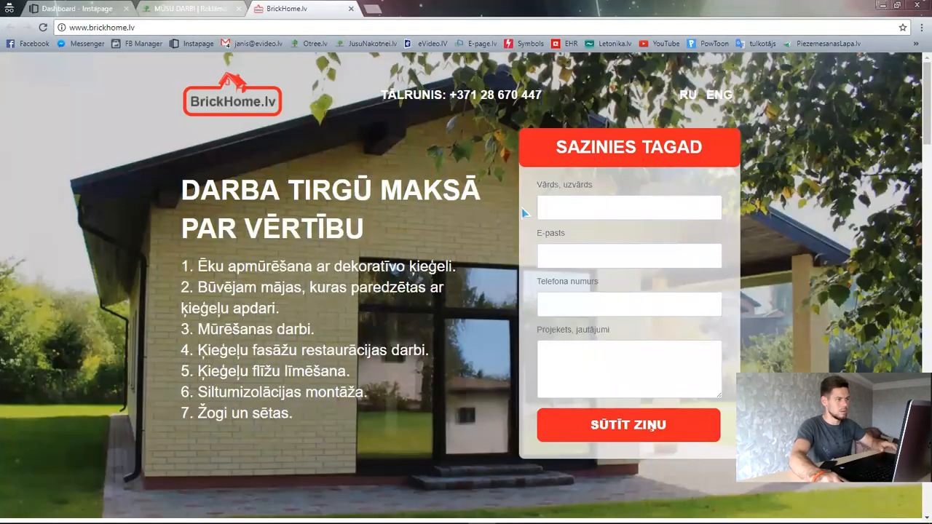
# Step: Look over the BrickHome.lv page, return to the portfolio of works and open the GLSLiepaja.lv example from it
pyautogui.scroll(-15, 461, 348)
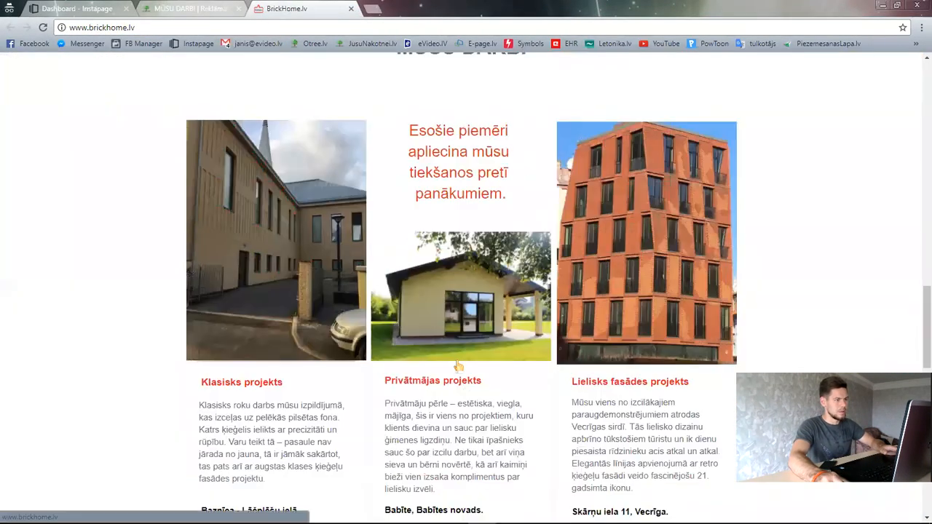
pyautogui.scroll(15, 458, 371)
pyautogui.click(195, 7)
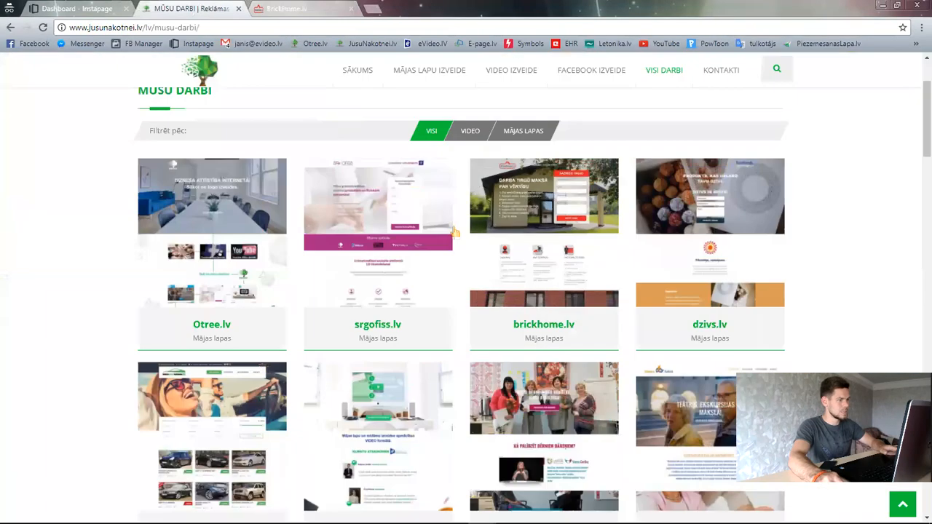
pyautogui.scroll(-3, 822, 241)
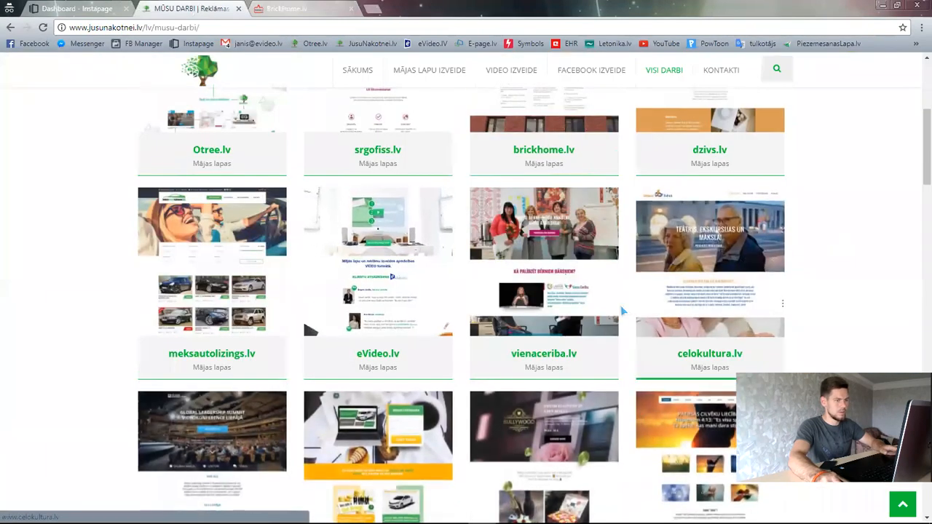
pyautogui.scroll(-3, 822, 240)
pyautogui.click(209, 293)
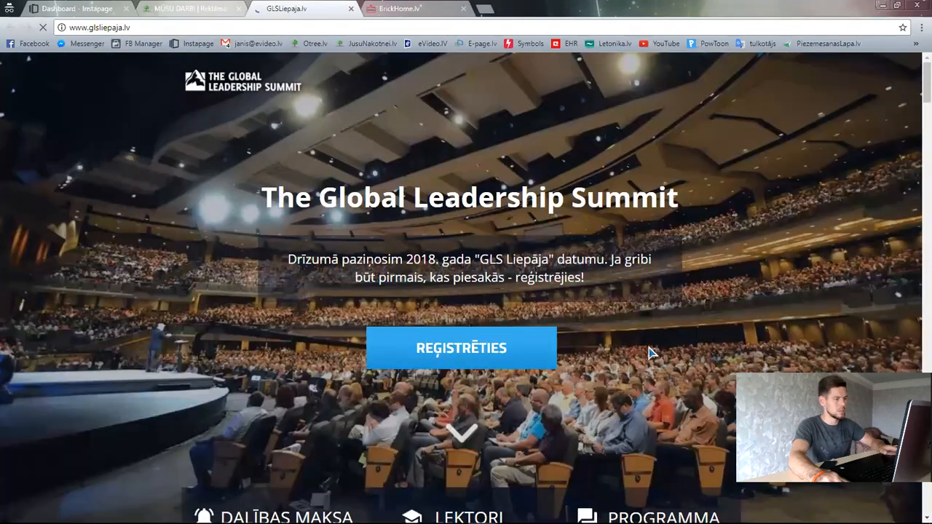
# Step: Examine the GLSLiepaja.lv page down to its contacts section and highlight the marketing and design roles there
pyautogui.scroll(-10, 648, 354)
pyautogui.scroll(-20, 569, 400)
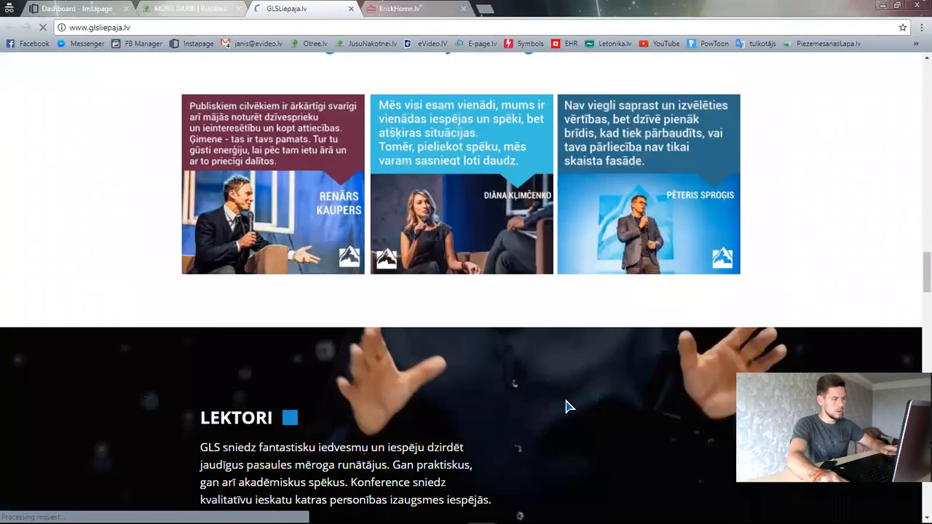
pyautogui.scroll(-8, 543, 422)
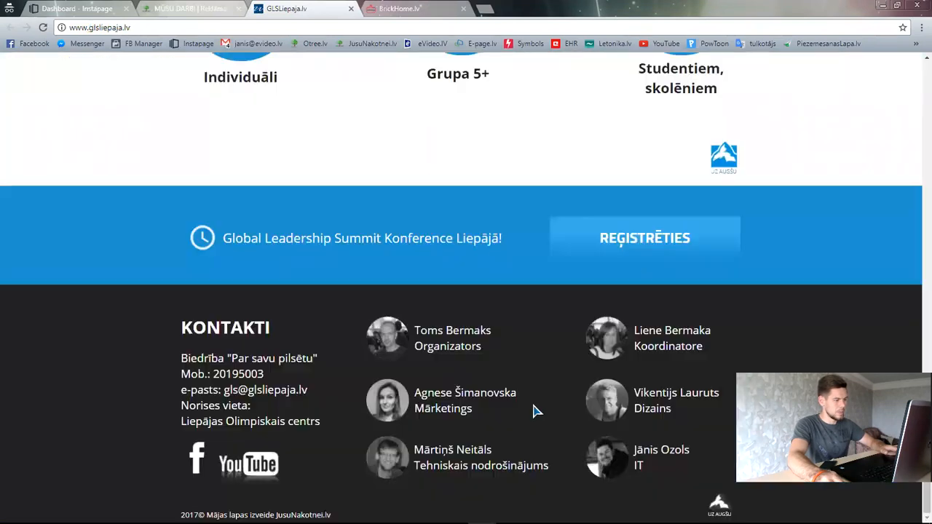
pyautogui.moveTo(487, 411); pyautogui.dragTo(414, 410)
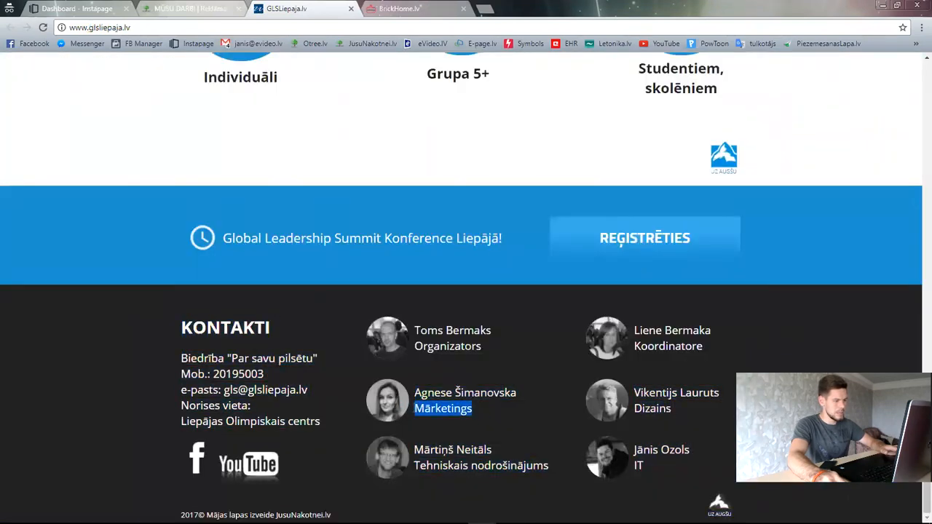
pyautogui.moveTo(682, 414); pyautogui.dragTo(642, 409)
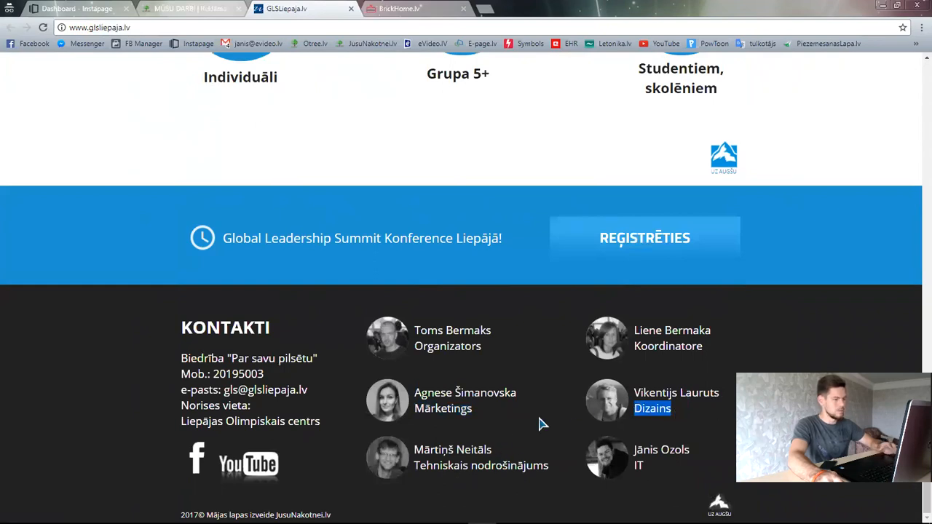
# Step: Review the GLSLiepaja.lv topics and video sections back up to the header and highlight the headline "The Global Leadership Summit"
pyautogui.scroll(10, 524, 433)
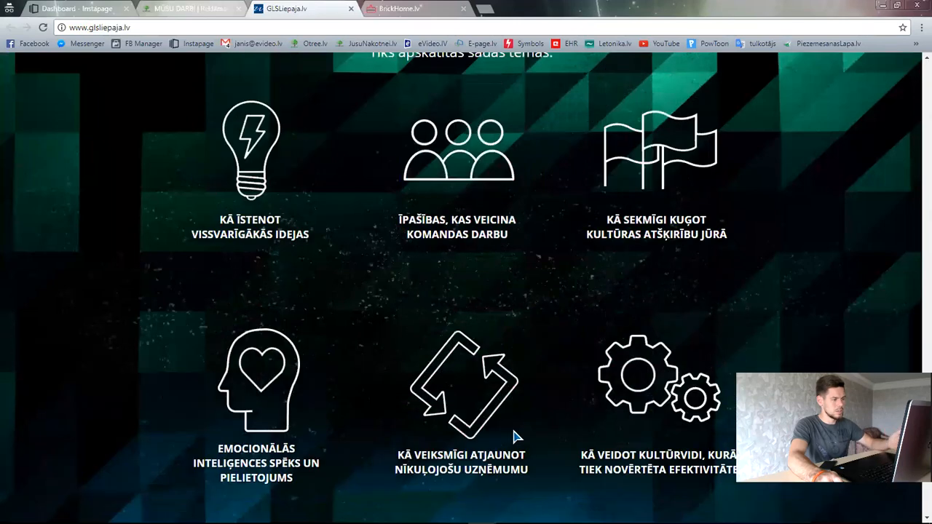
pyautogui.scroll(15, 513, 436)
pyautogui.scroll(10, 508, 441)
pyautogui.scroll(12, 502, 443)
pyautogui.scroll(-3, 500, 444)
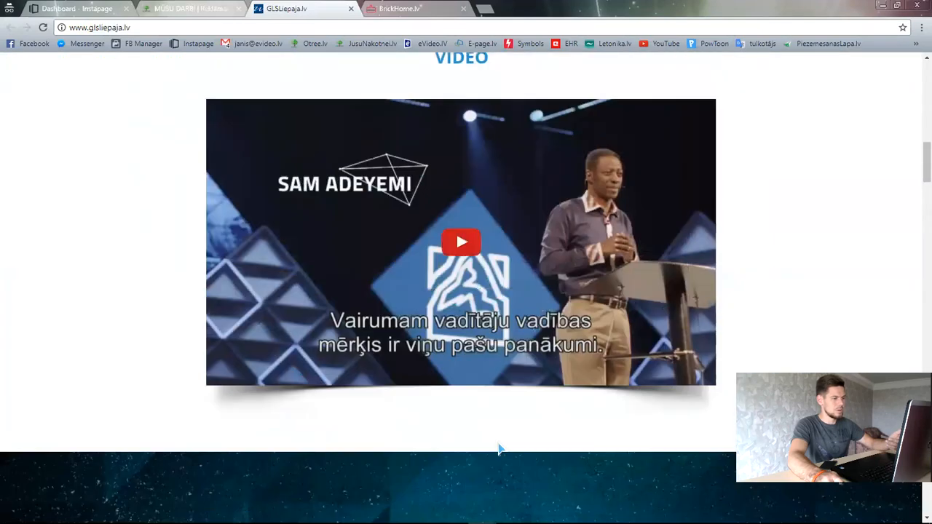
pyautogui.scroll(10, 499, 446)
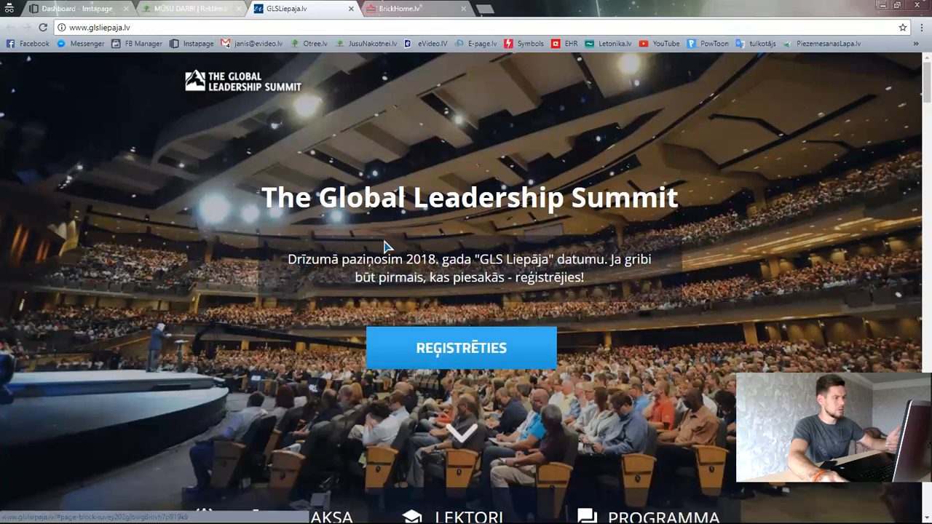
pyautogui.moveTo(262, 198); pyautogui.dragTo(659, 221)
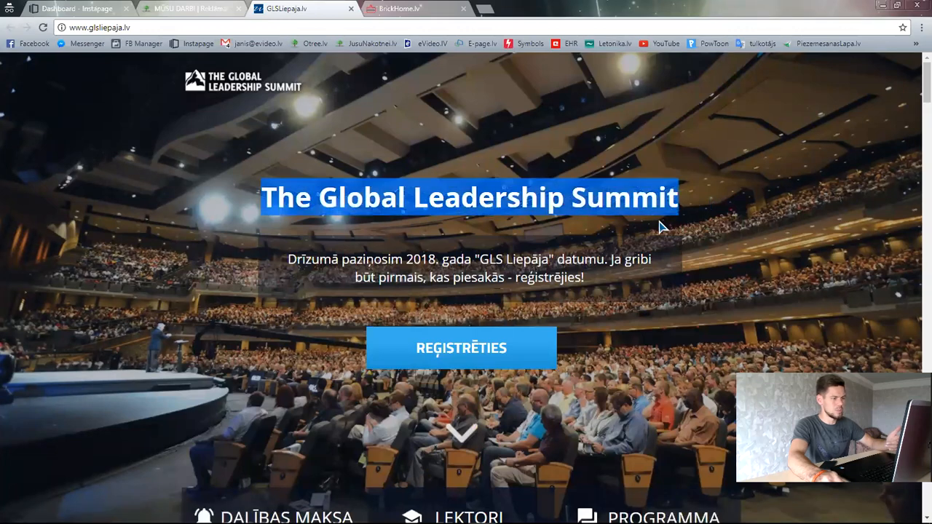
pyautogui.scroll(-3, 511, 320)
pyautogui.scroll(1, 473, 183)
pyautogui.scroll(2, 474, 189)
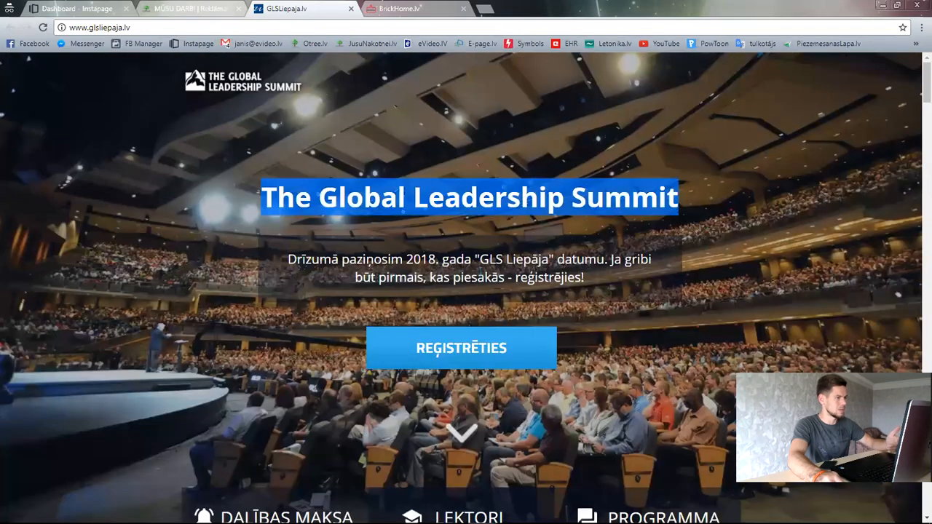
# Step: Close the GLSLiepaja.lv, BrickHome.lv and portfolio pages to return to the Instapage dashboard
pyautogui.click(351, 9)
pyautogui.click(359, 14)
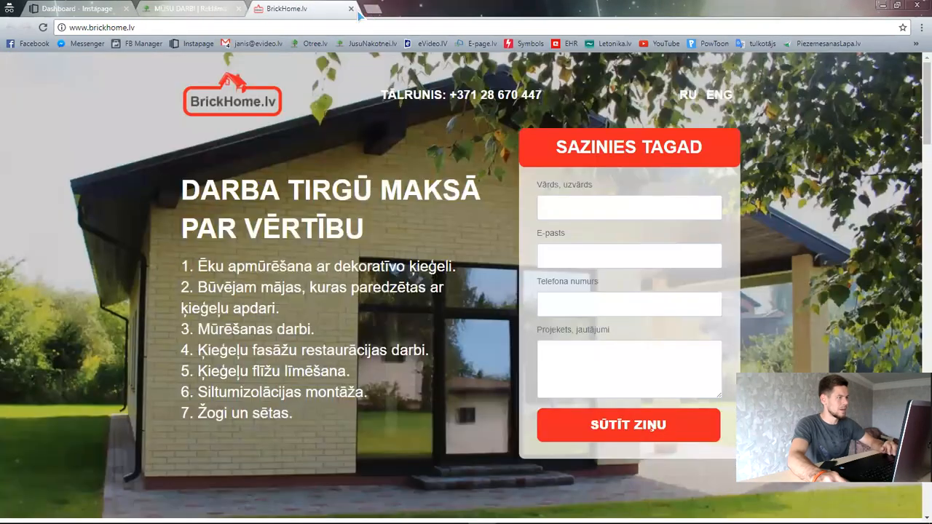
pyautogui.click(351, 8)
pyautogui.scroll(6, 356, 297)
pyautogui.click(238, 9)
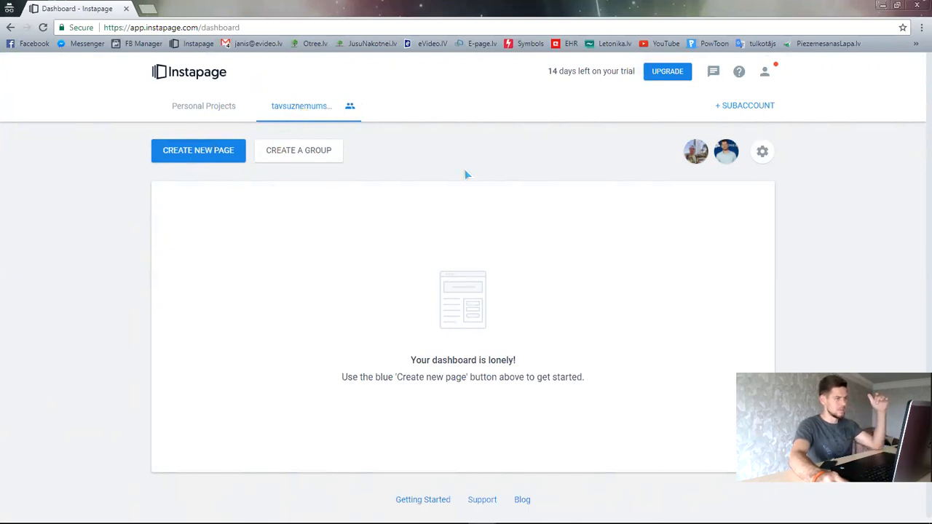
# Step: Start a new page from a template and open the "Affordable Home Services in Your Own City!" template preview in a new tab
pyautogui.click(203, 155)
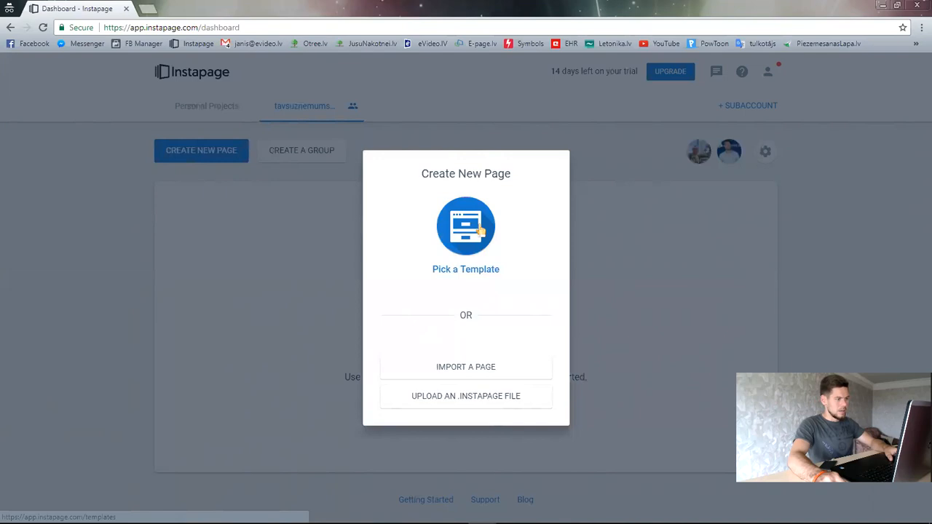
pyautogui.click(477, 238)
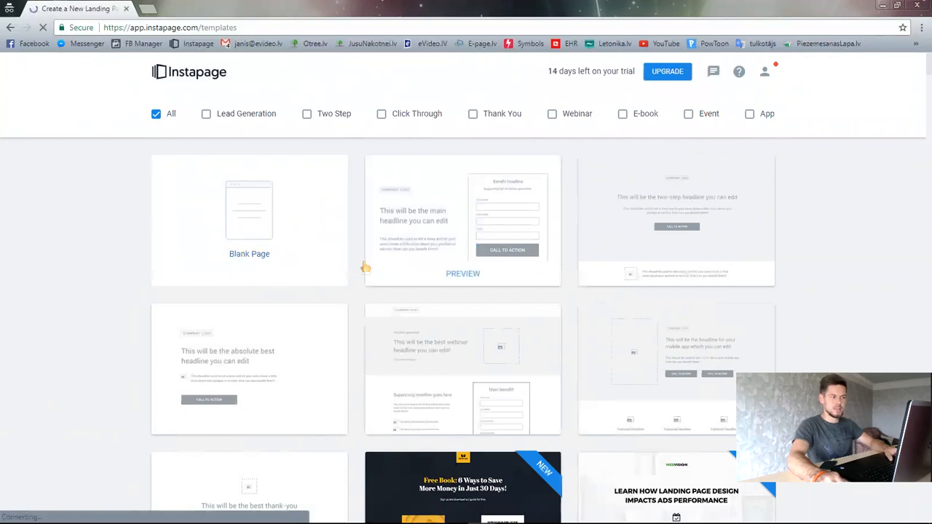
pyautogui.scroll(-1, 362, 260)
pyautogui.scroll(-4, 360, 263)
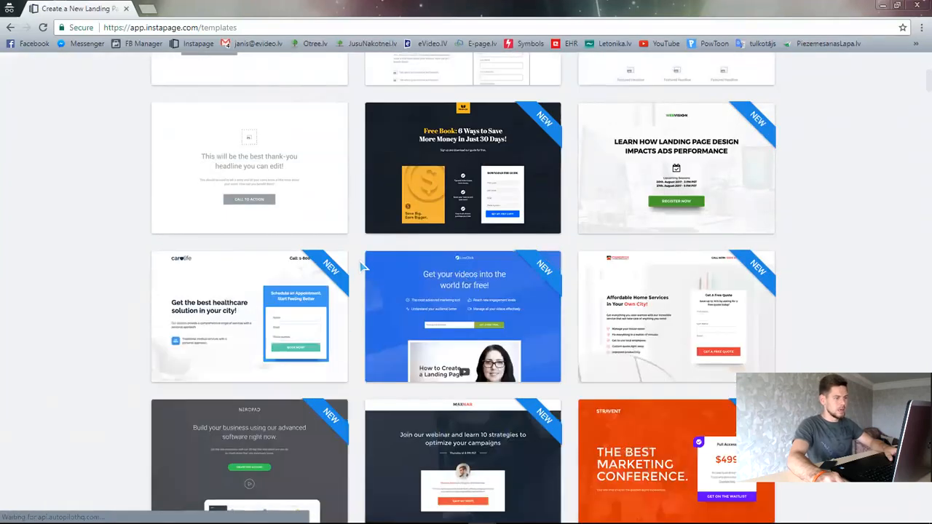
pyautogui.scroll(-2, 364, 271)
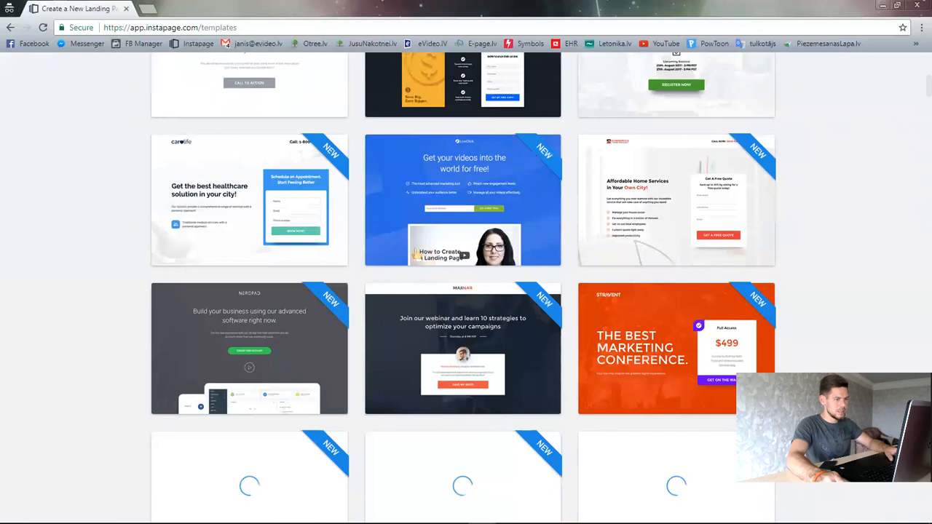
pyautogui.rightClick(688, 253)
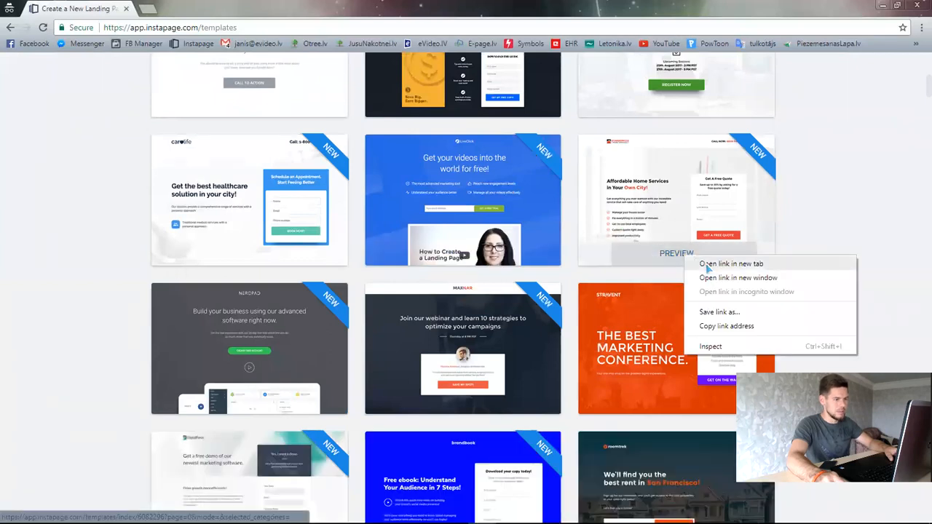
pyautogui.click(717, 263)
# Step: Find the Karship car dealership template with the contact form and open its preview in a new tab
pyautogui.scroll(-4, 648, 222)
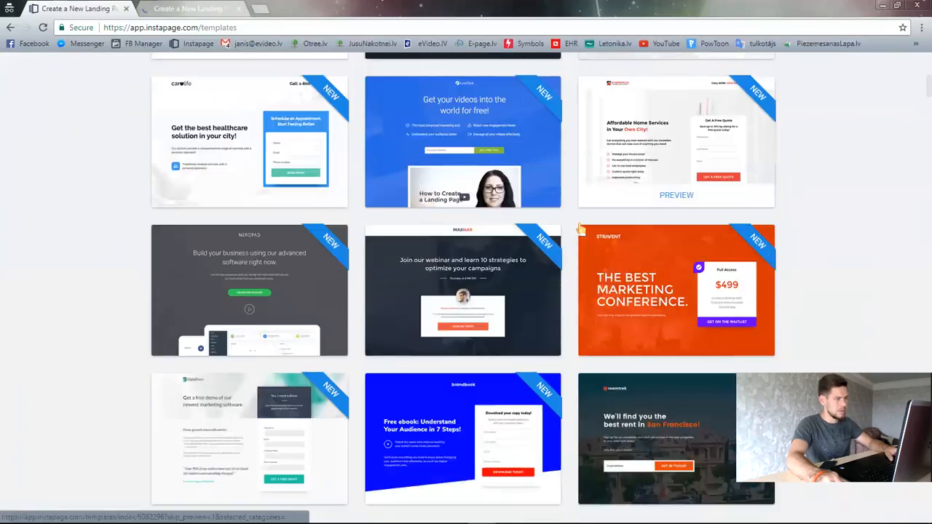
pyautogui.scroll(-1, 580, 233)
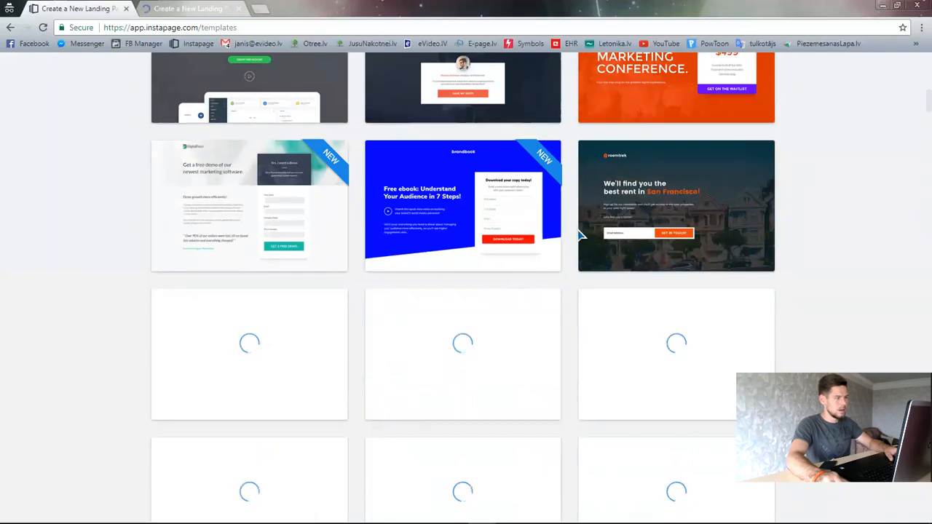
pyautogui.scroll(-5, 580, 235)
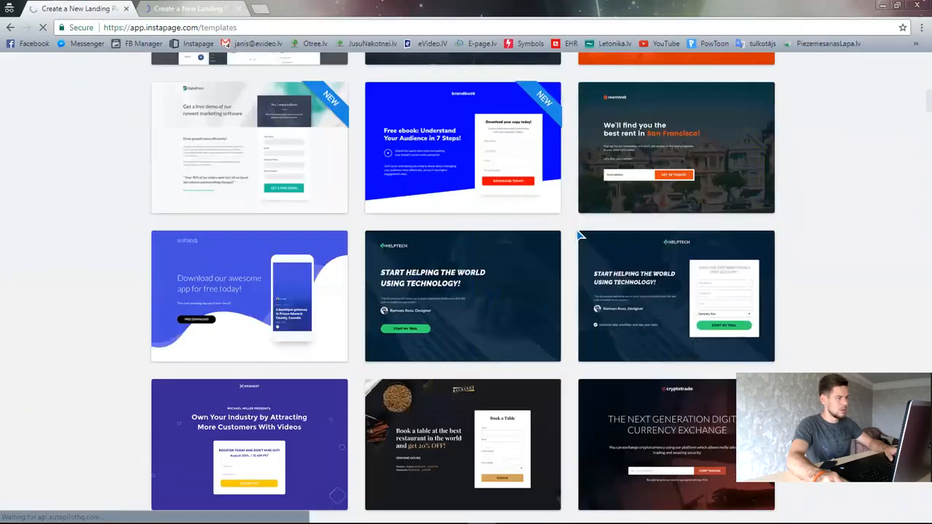
pyautogui.scroll(-4, 580, 234)
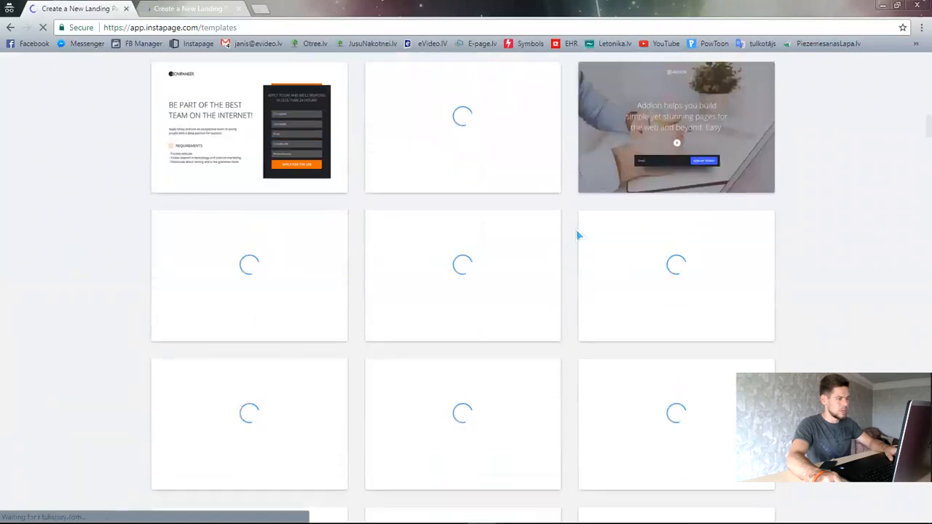
pyautogui.scroll(-3, 570, 220)
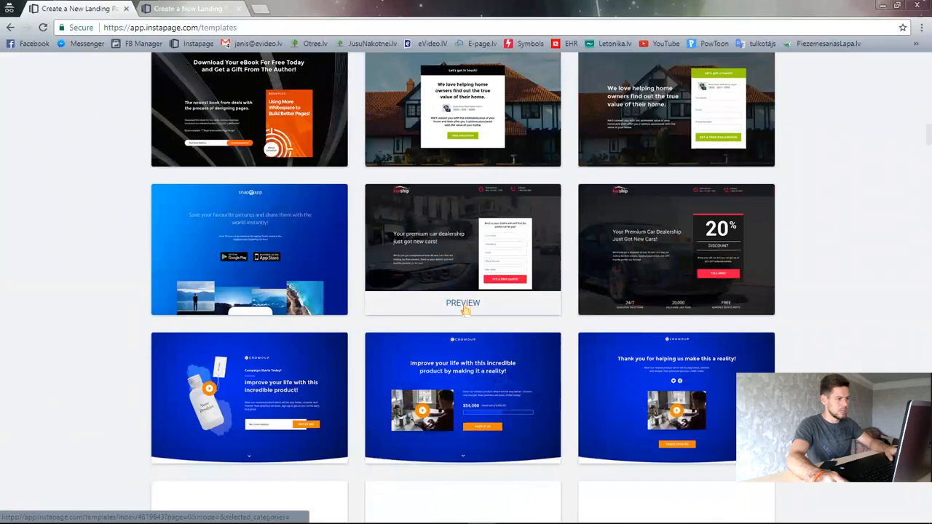
pyautogui.rightClick(464, 308)
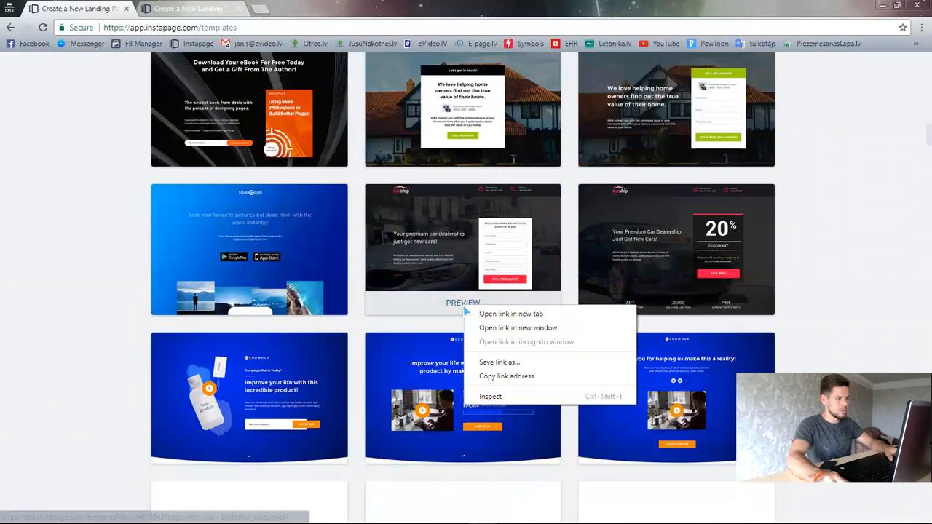
pyautogui.click(507, 314)
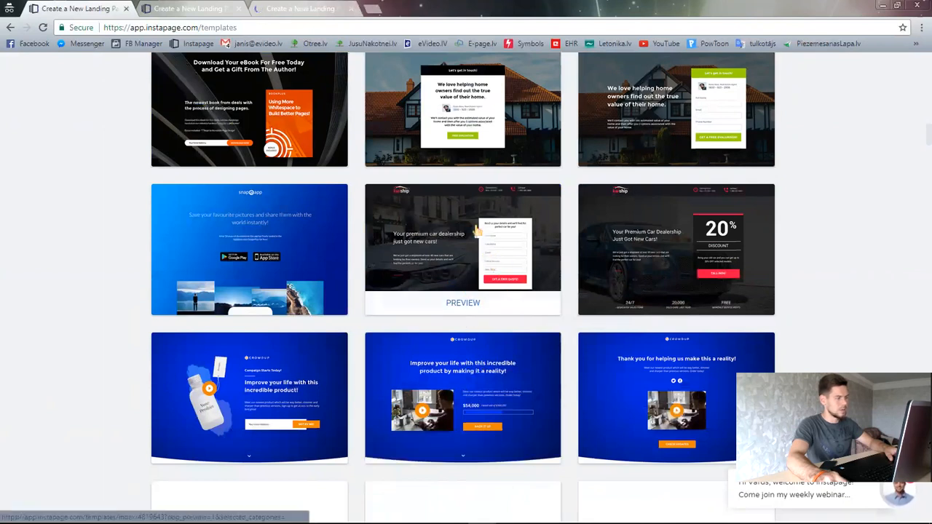
# Step: View the opened home services and Karship template previews
pyautogui.scroll(-4, 404, 277)
pyautogui.scroll(4, 569, 331)
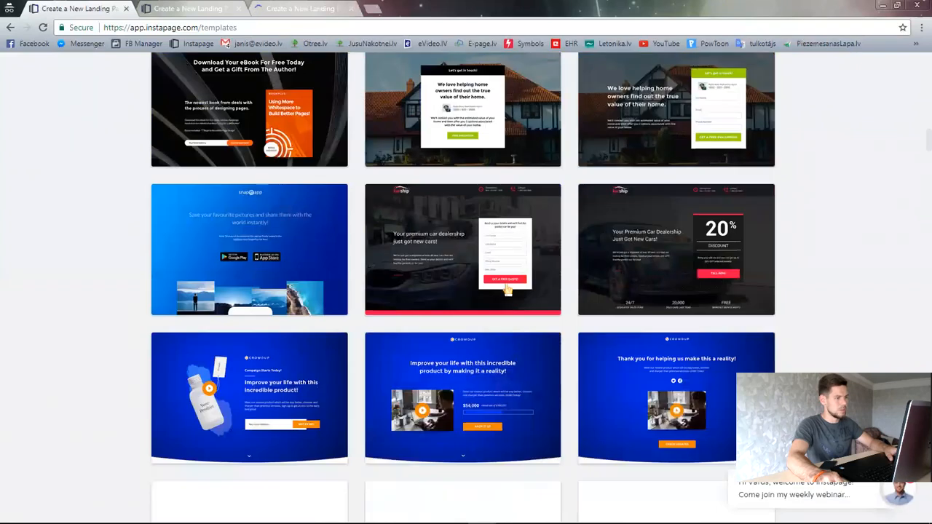
pyautogui.click(211, 8)
pyautogui.click(294, 8)
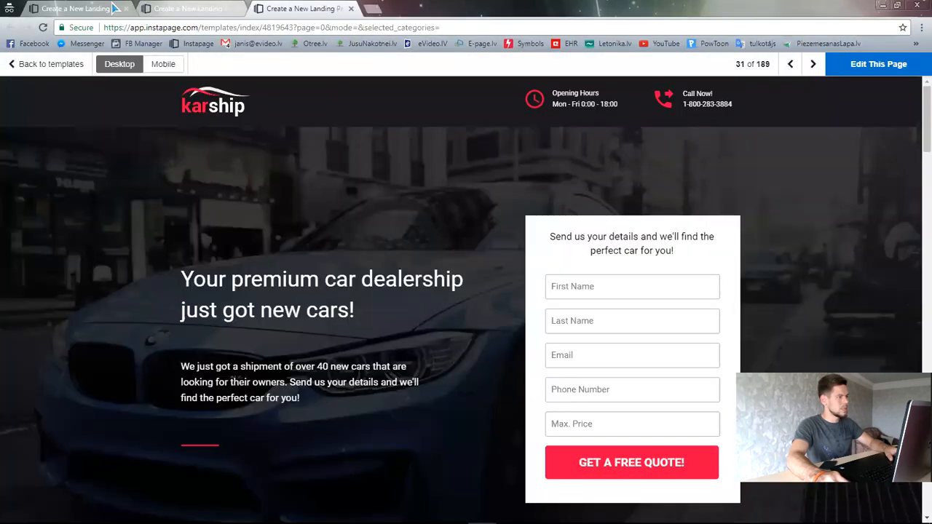
# Step: Return to the template gallery and open the Newsity "Apply today!" college template preview in a new tab
pyautogui.click(94, 8)
pyautogui.scroll(-5, 561, 316)
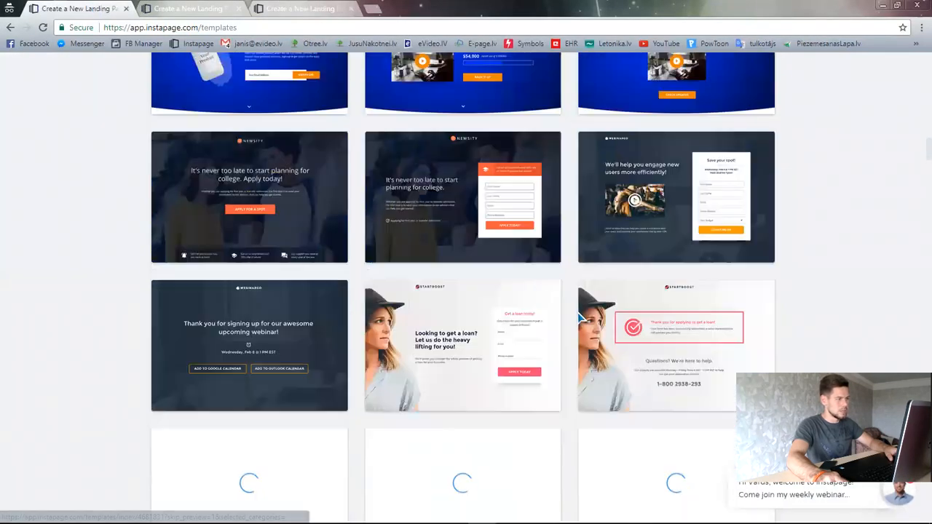
pyautogui.rightClick(261, 253)
pyautogui.click(305, 262)
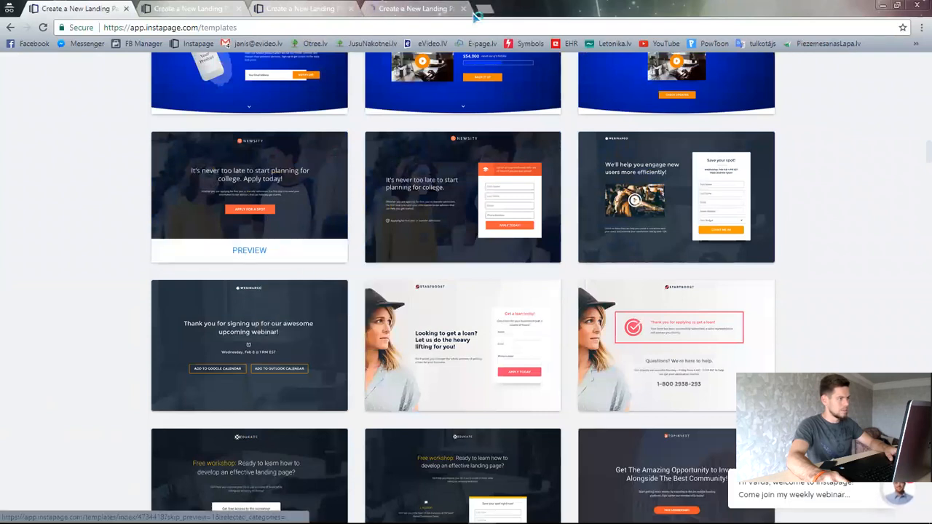
# Step: Look through the Newsity template preview, including the benefits row and the Academic Opportunities section
pyautogui.click(408, 11)
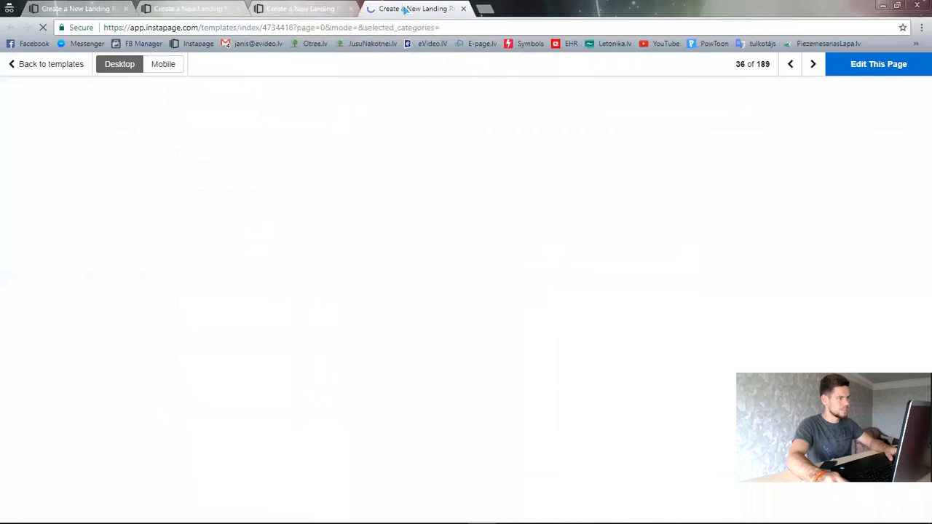
pyautogui.scroll(-5, 448, 298)
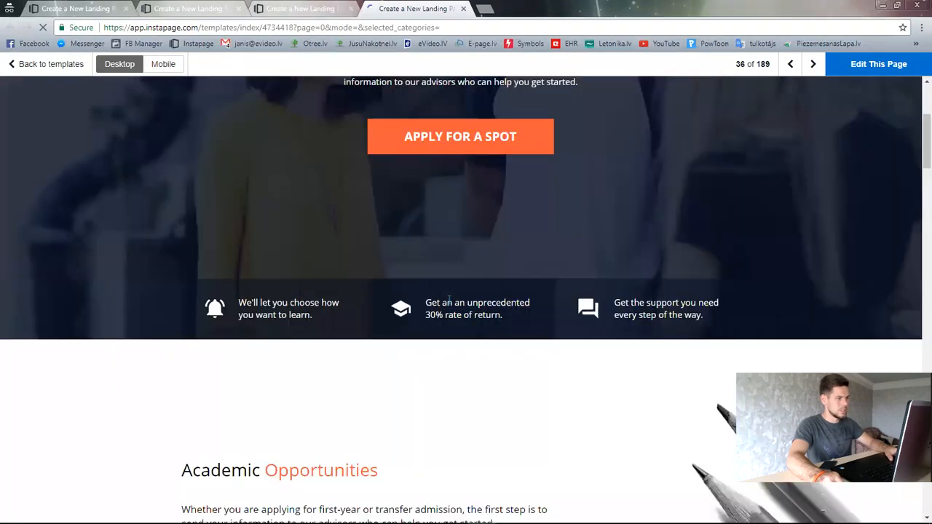
pyautogui.scroll(5, 449, 300)
pyautogui.click(490, 14)
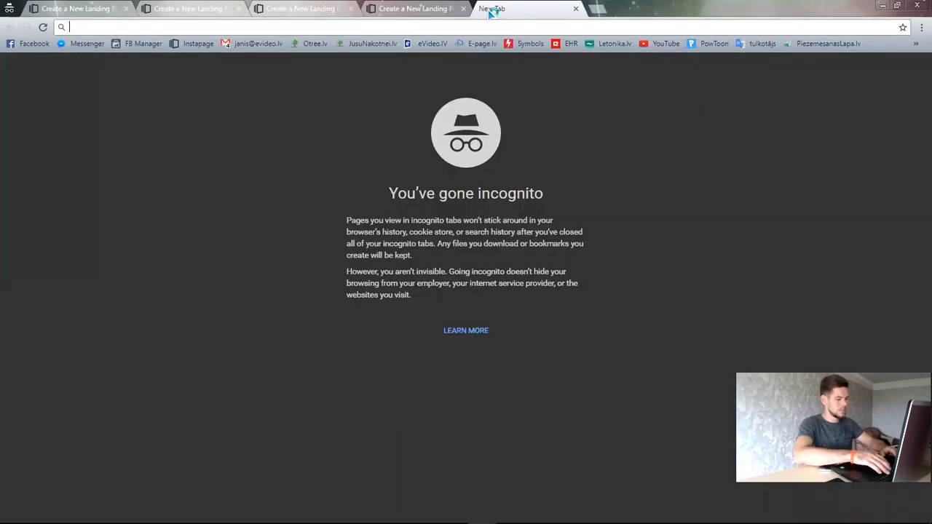
pyautogui.write('gls')
pyautogui.press('Return')
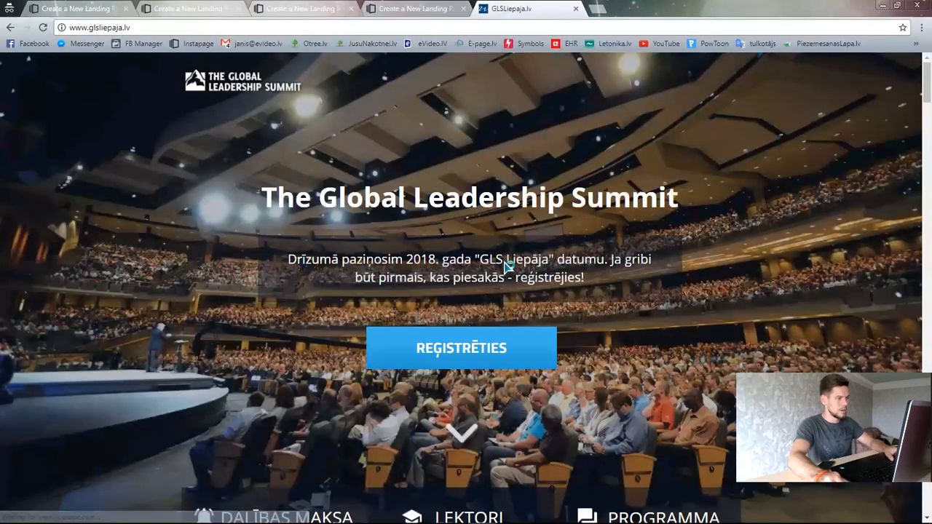
# Step: Compare the glsliepaja.lv page with the Newsity template preview, checking the headline, call-to-action and benefits row
pyautogui.scroll(-1, 507, 267)
pyautogui.scroll(1, 508, 266)
pyautogui.click(423, 8)
pyautogui.scroll(-2, 486, 346)
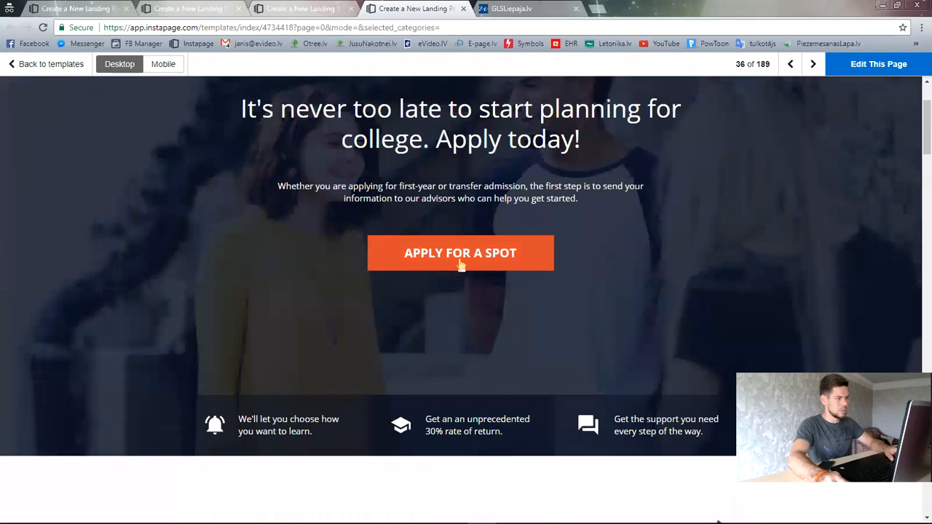
pyautogui.hotkey('ctrl', 'Tab')
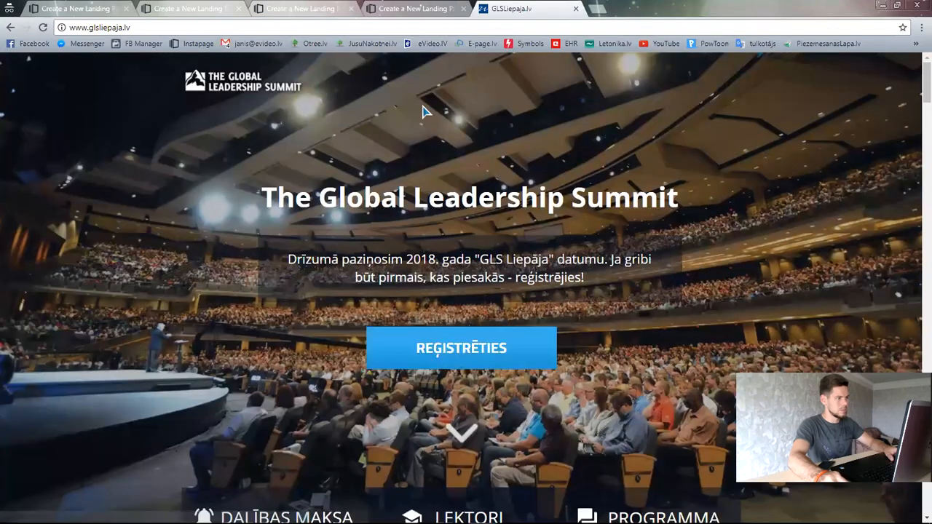
pyautogui.click(423, 8)
pyautogui.scroll(-5, 470, 452)
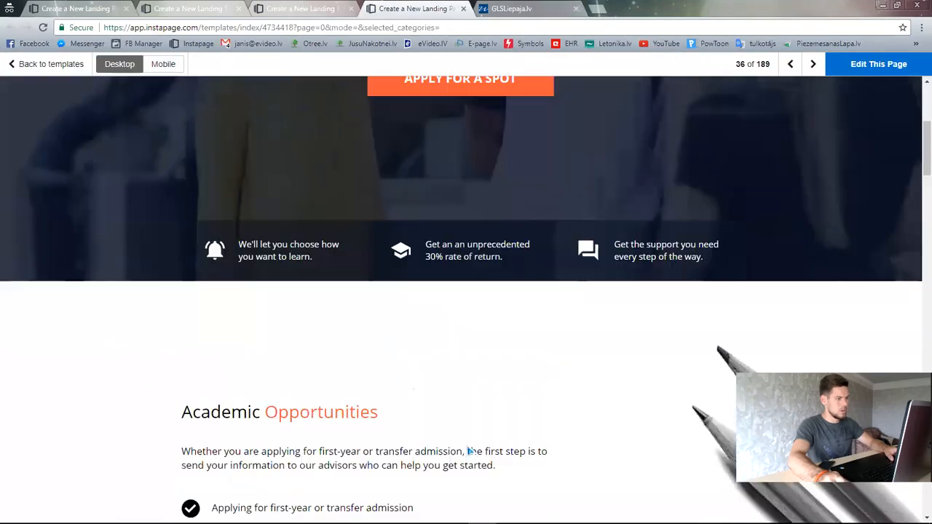
pyautogui.scroll(5, 545, 364)
pyautogui.click(518, 8)
pyautogui.click(419, 8)
# Step: Look over the Karship and home services template previews again
pyautogui.click(287, 11)
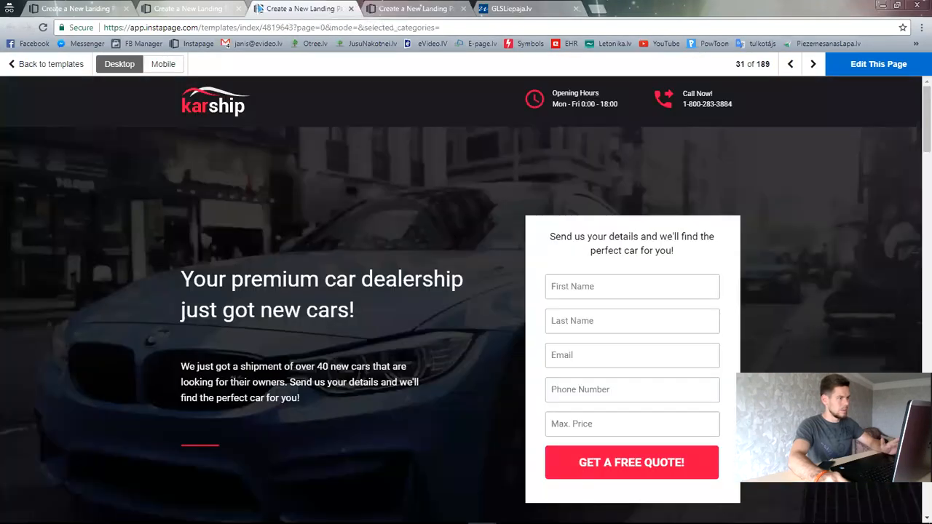
pyautogui.click(200, 8)
pyautogui.scroll(-5, 356, 266)
pyautogui.scroll(5, 264, 262)
# Step: Return to the template gallery and open the Topinvest "You Have Succesfully Joined Our Community!" template preview in a new tab
pyautogui.click(76, 8)
pyautogui.scroll(-5, 574, 355)
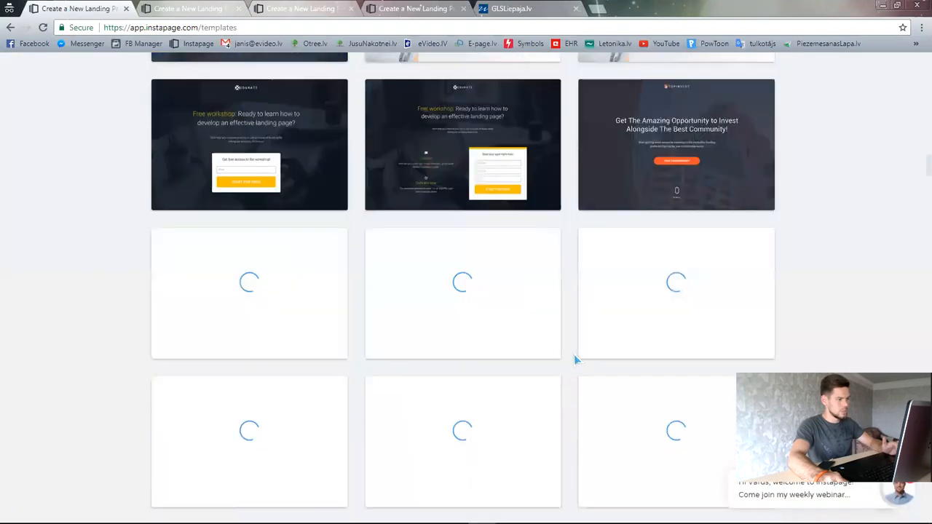
pyautogui.scroll(-2, 575, 358)
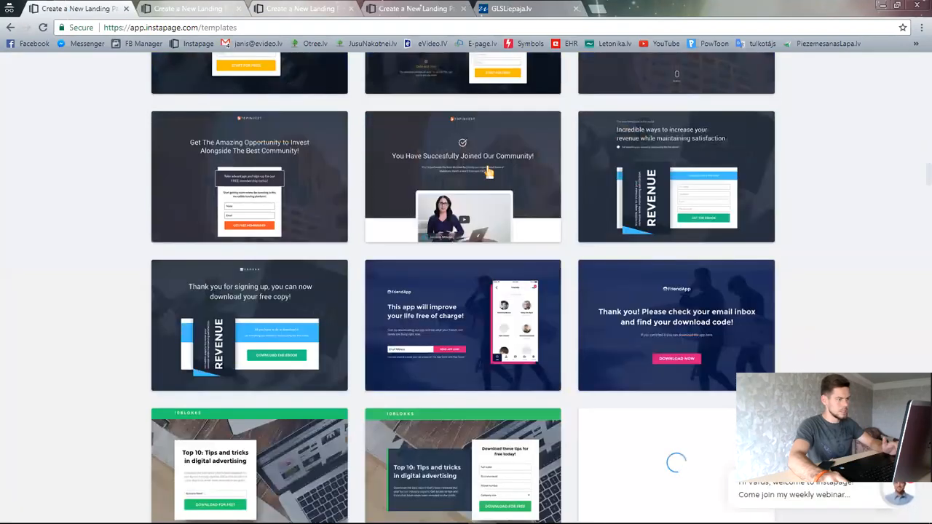
pyautogui.rightClick(466, 235)
pyautogui.click(497, 241)
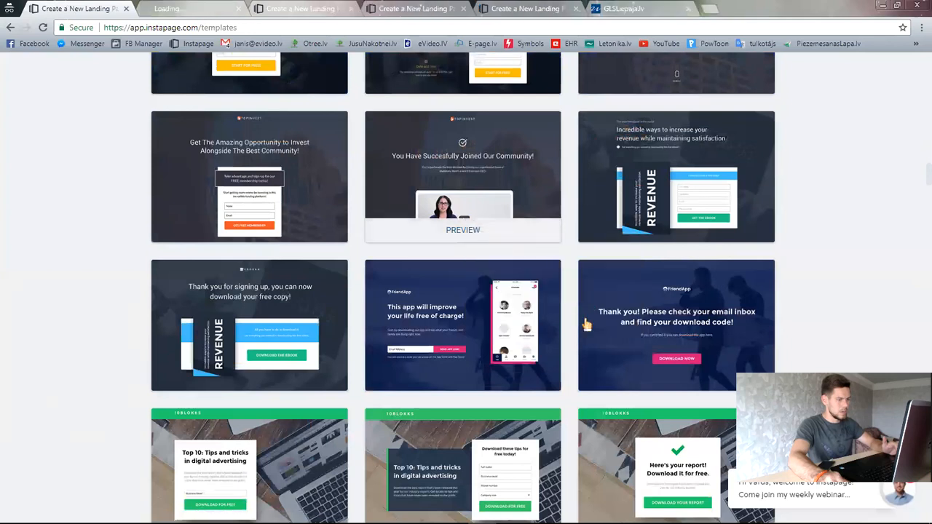
# Step: Browse more gallery templates and close the home services, Karship and Newsity preview tabs
pyautogui.scroll(-4, 577, 331)
pyautogui.scroll(-5, 574, 334)
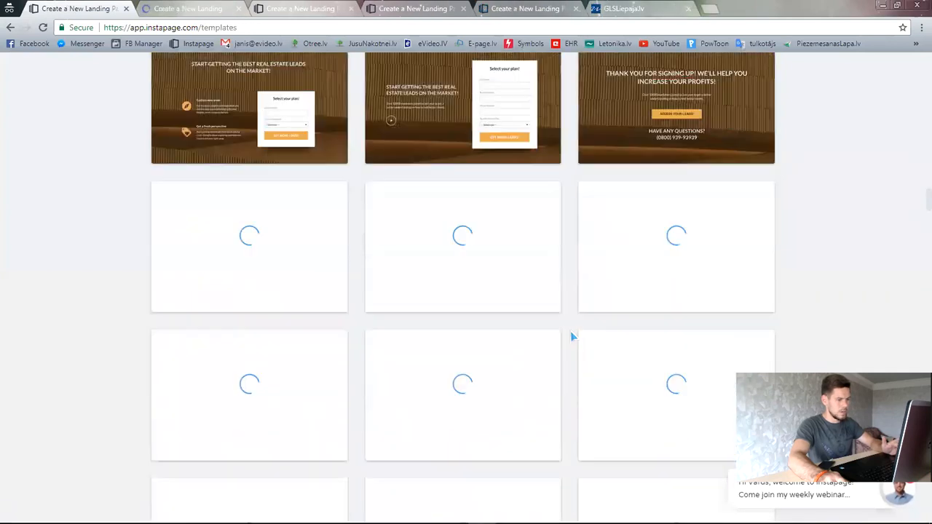
pyautogui.scroll(-3, 572, 334)
pyautogui.scroll(3, 572, 337)
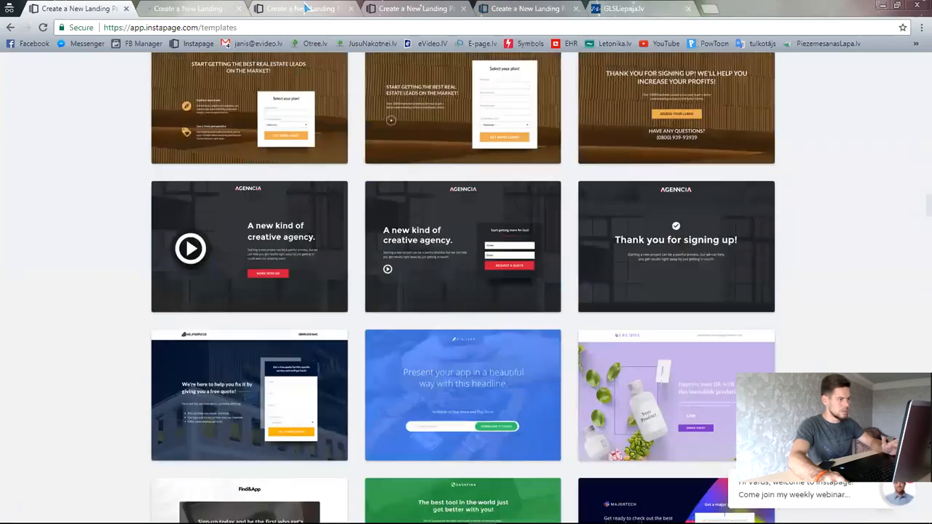
pyautogui.click(200, 8)
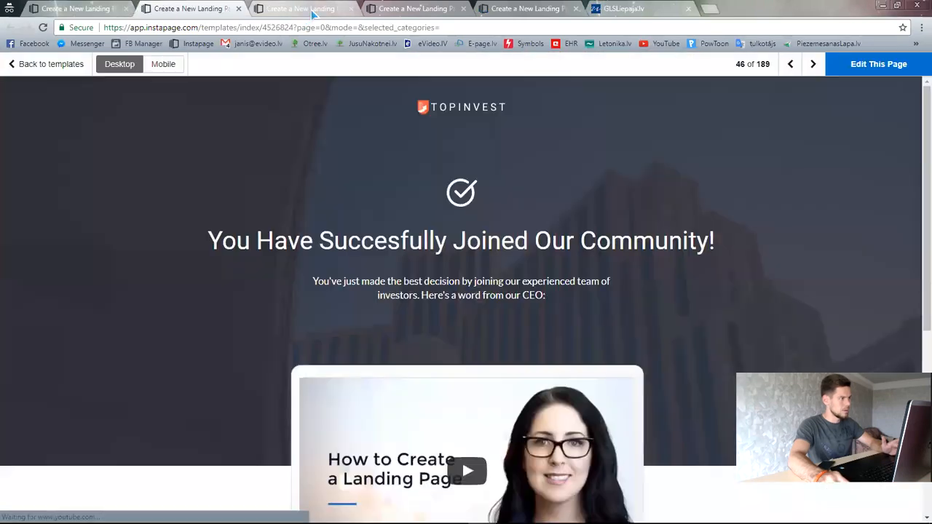
pyautogui.click(350, 10)
pyautogui.click(347, 12)
pyautogui.click(350, 9)
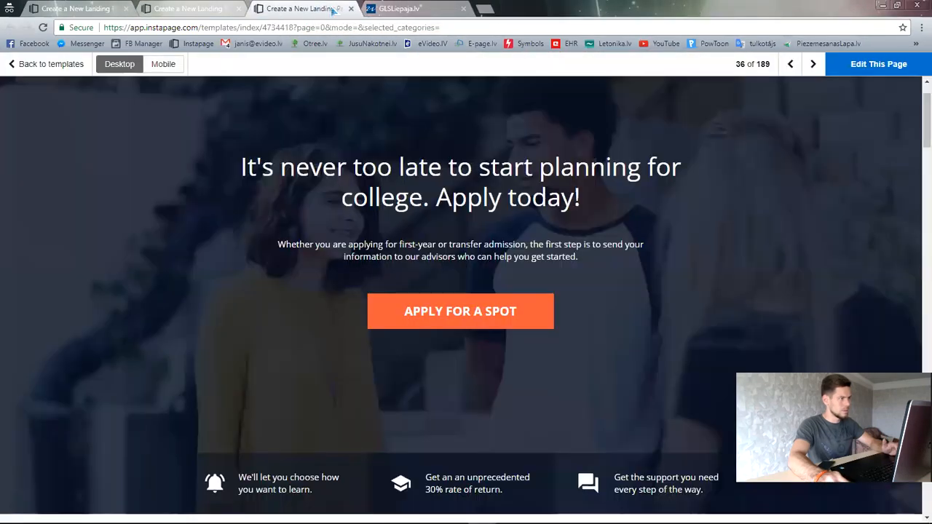
pyautogui.click(350, 9)
# Step: Look through the Topinvest template preview, including the video and the three-step row
pyautogui.click(191, 9)
pyautogui.scroll(-8, 662, 235)
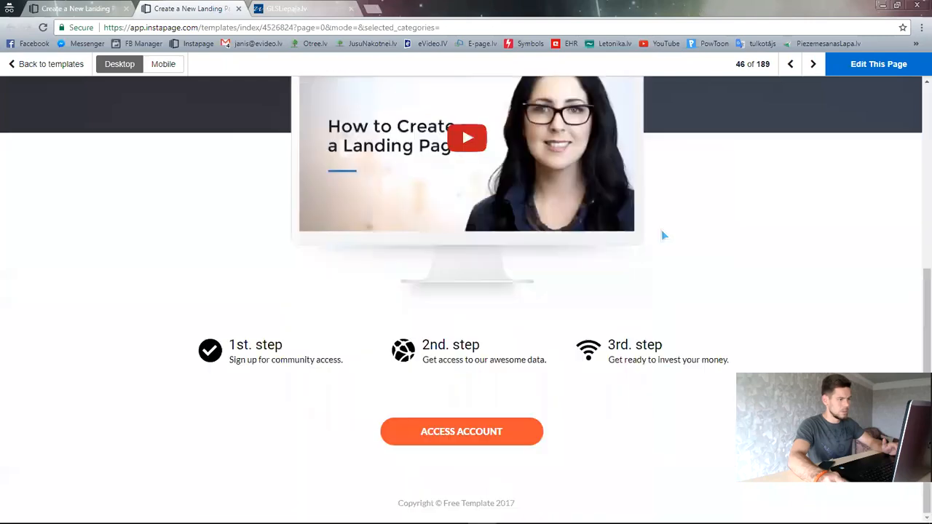
pyautogui.scroll(4, 589, 382)
pyautogui.scroll(-4, 600, 366)
pyautogui.scroll(4, 600, 366)
pyautogui.scroll(-1, 514, 267)
# Step: Return to the template gallery and open the Newlead "Plan, post and reply" template preview in a new tab
pyautogui.click(77, 8)
pyautogui.scroll(-5, 591, 331)
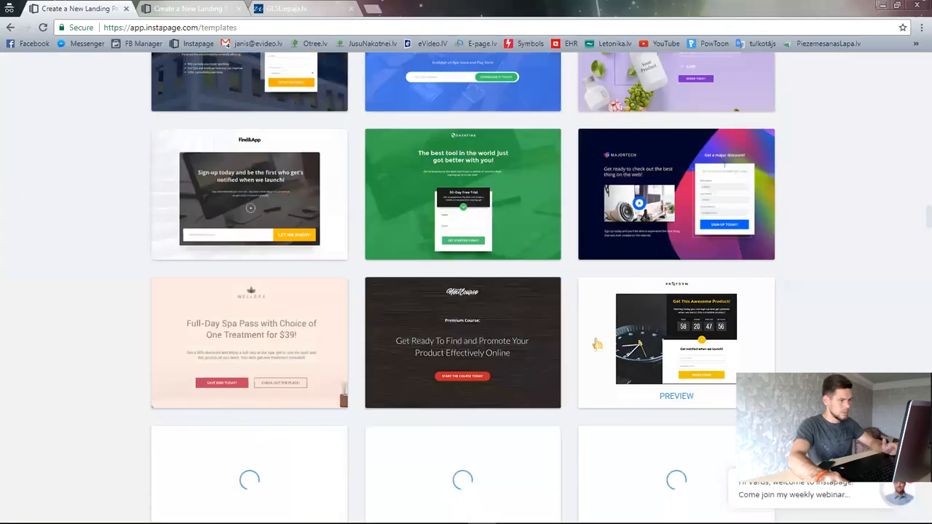
pyautogui.scroll(-5, 591, 332)
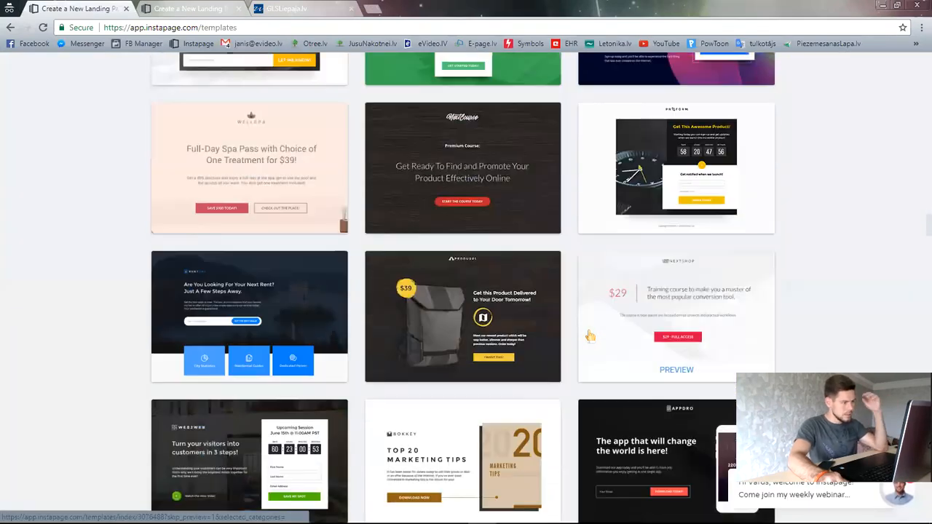
pyautogui.scroll(-3, 589, 337)
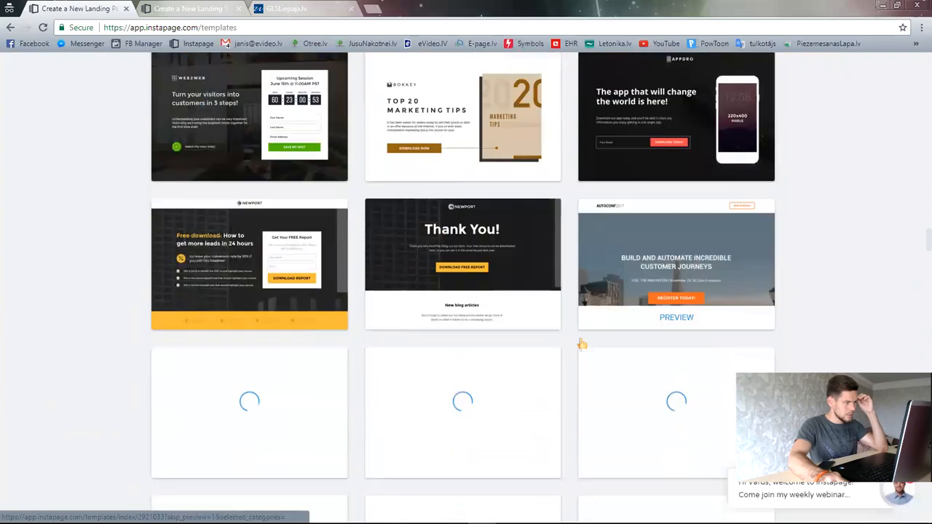
pyautogui.scroll(-2, 580, 350)
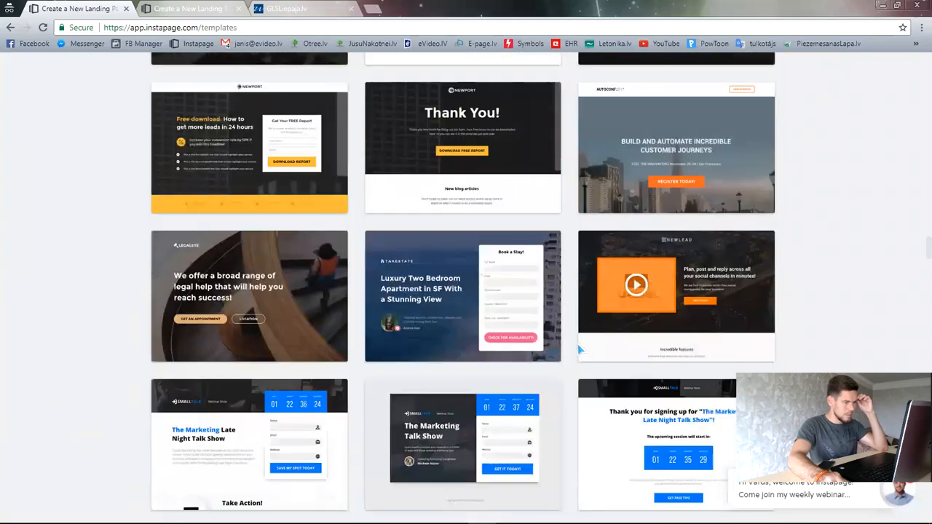
pyautogui.scroll(-2, 578, 344)
pyautogui.rightClick(693, 233)
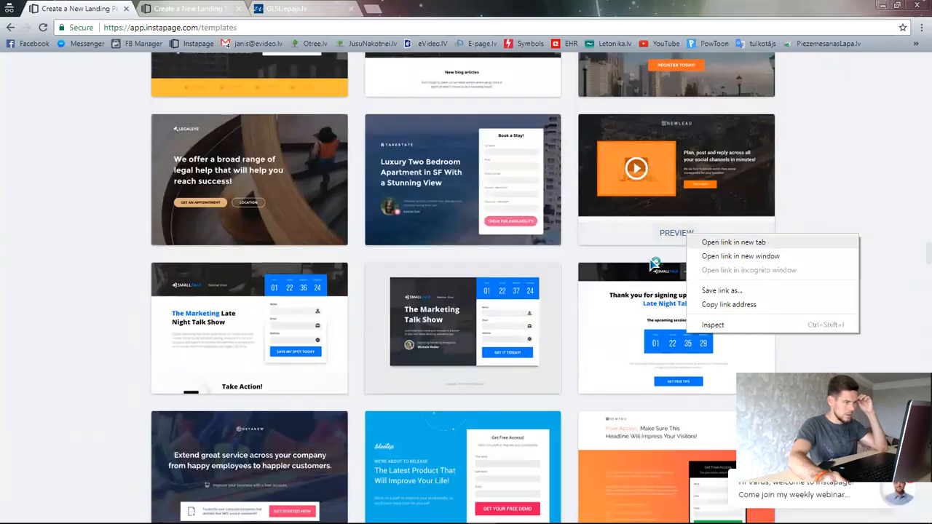
pyautogui.click(710, 242)
# Step: Find the Halfdeal "This headline will help you promote your offer!" template in the gallery and open its preview in a new tab
pyautogui.scroll(-3, 560, 318)
pyautogui.scroll(-3, 561, 320)
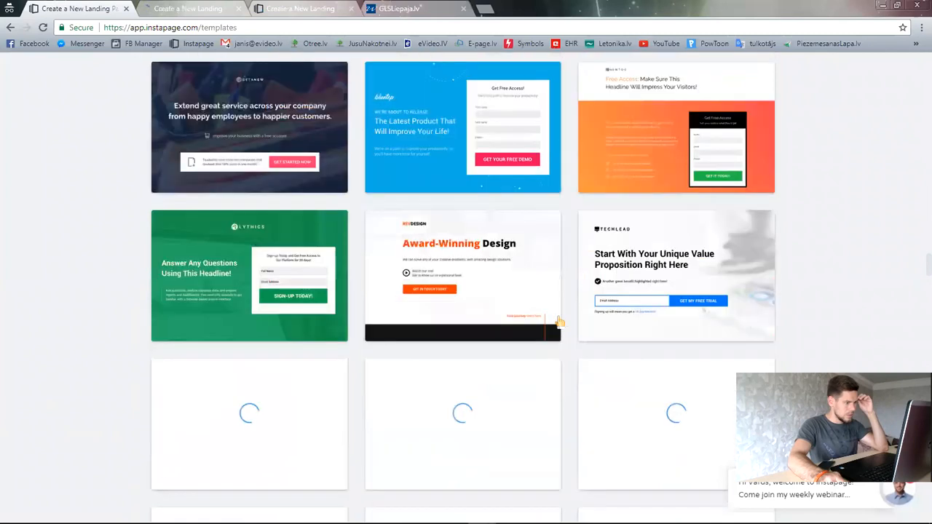
pyautogui.scroll(-2, 560, 328)
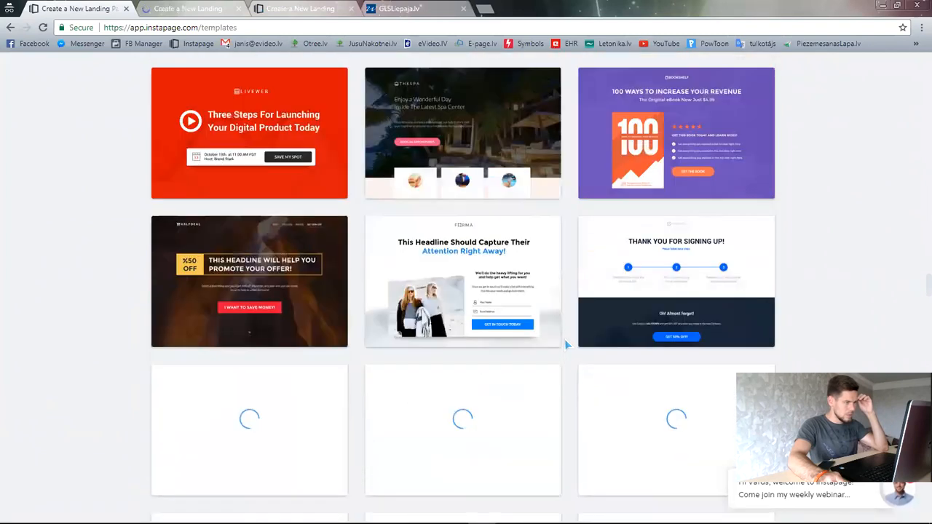
pyautogui.moveTo(256, 308)
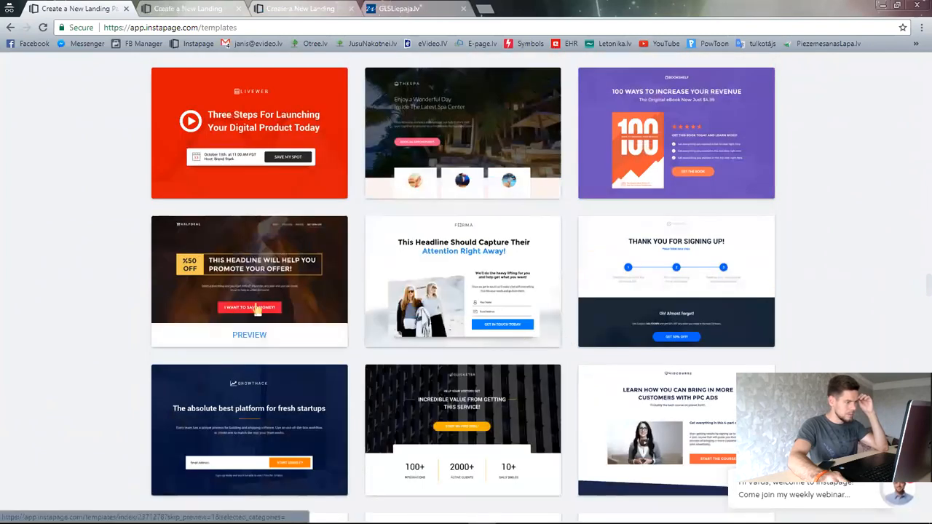
pyautogui.rightClick(259, 336)
pyautogui.click(291, 344)
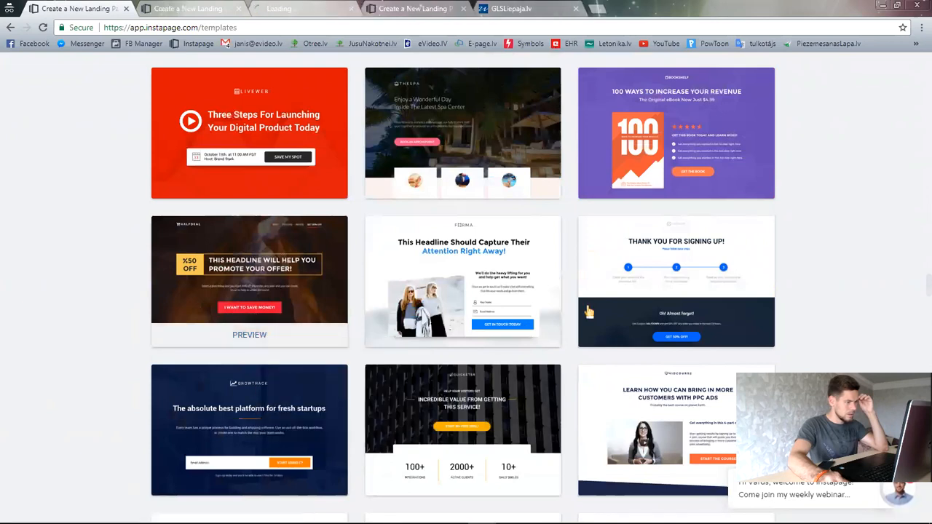
# Step: Browse further gallery templates and look through the Newlead preview down to its sign-up form
pyautogui.scroll(-3, 558, 316)
pyautogui.scroll(-3, 558, 313)
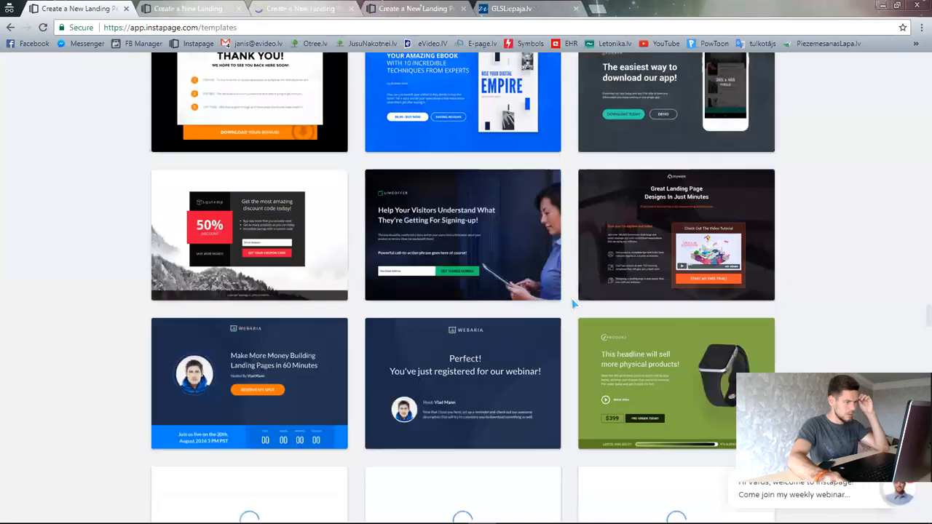
pyautogui.click(188, 8)
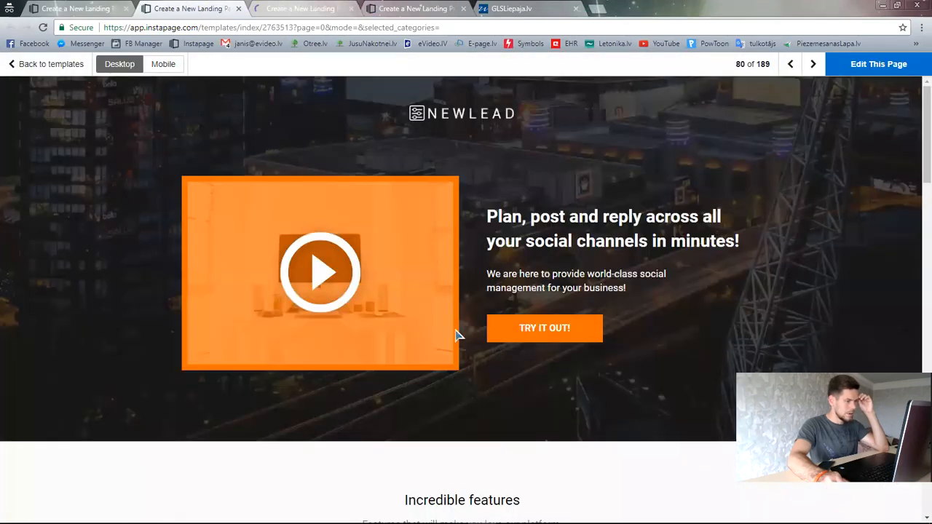
pyautogui.scroll(-20, 494, 375)
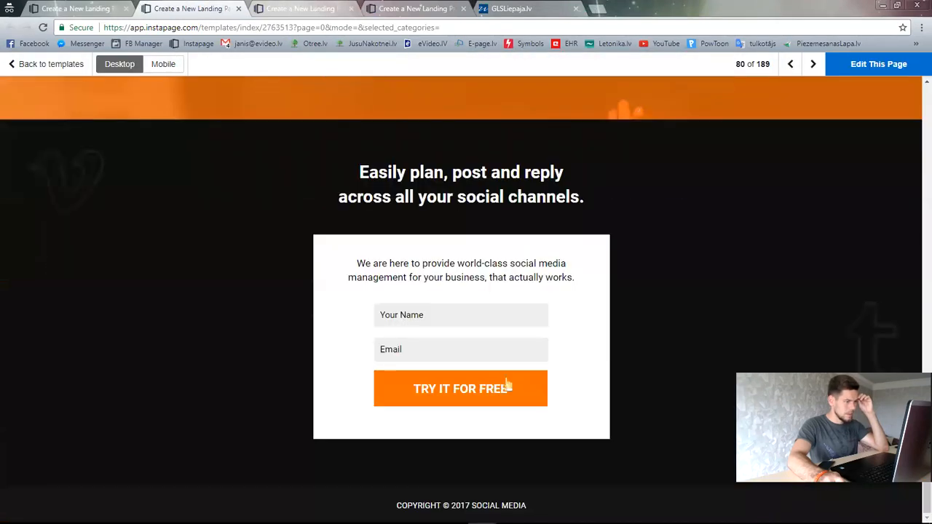
pyautogui.scroll(20, 511, 396)
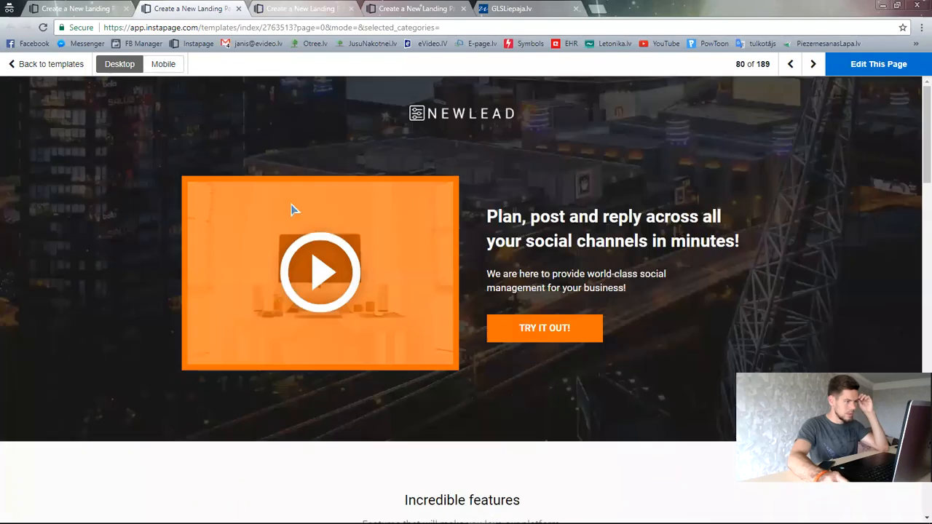
# Step: Look through the Halfdeal template preview and try its Process navigation link
pyautogui.click(265, 9)
pyautogui.scroll(-10, 547, 311)
pyautogui.scroll(5, 596, 326)
pyautogui.scroll(5, 600, 343)
pyautogui.scroll(-15, 616, 209)
pyautogui.scroll(15, 632, 273)
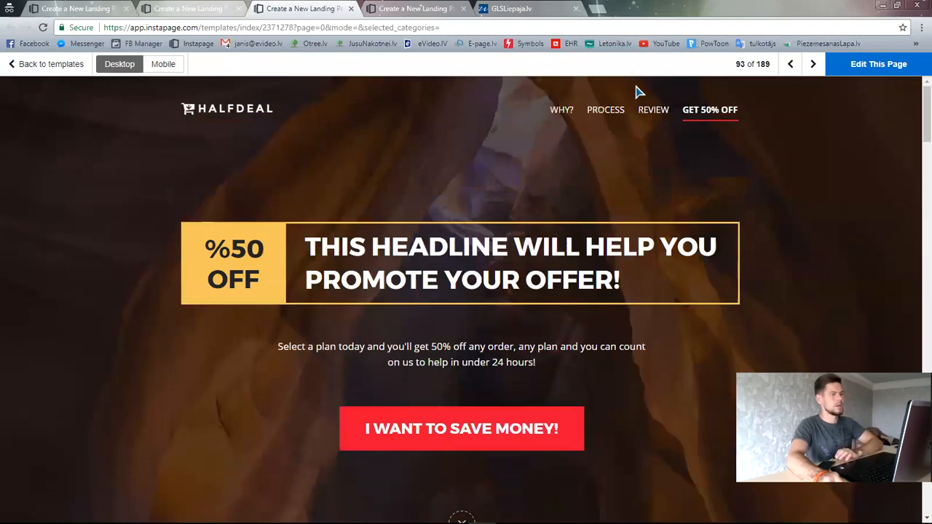
pyautogui.click(606, 114)
pyautogui.scroll(15, 630, 218)
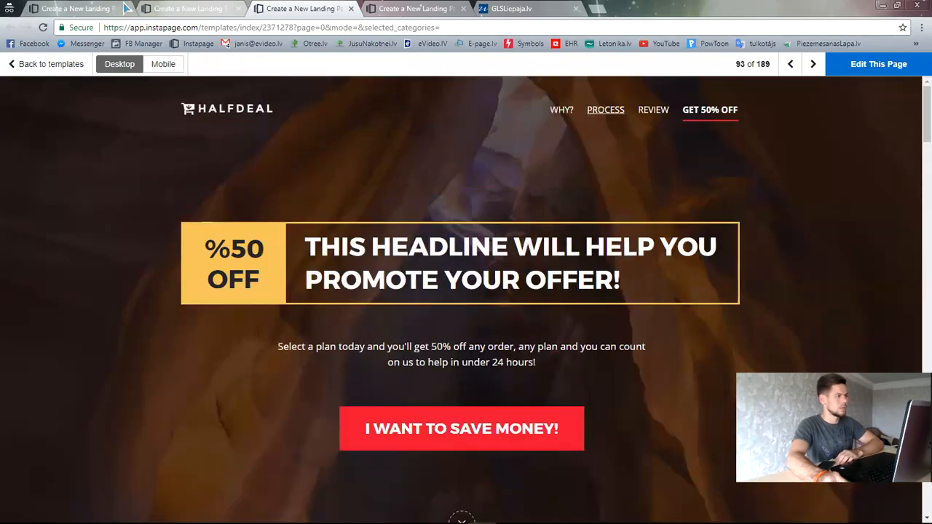
# Step: Close the Newlead preview tab and review the Topinvest template preview once more
pyautogui.click(218, 9)
pyautogui.click(238, 8)
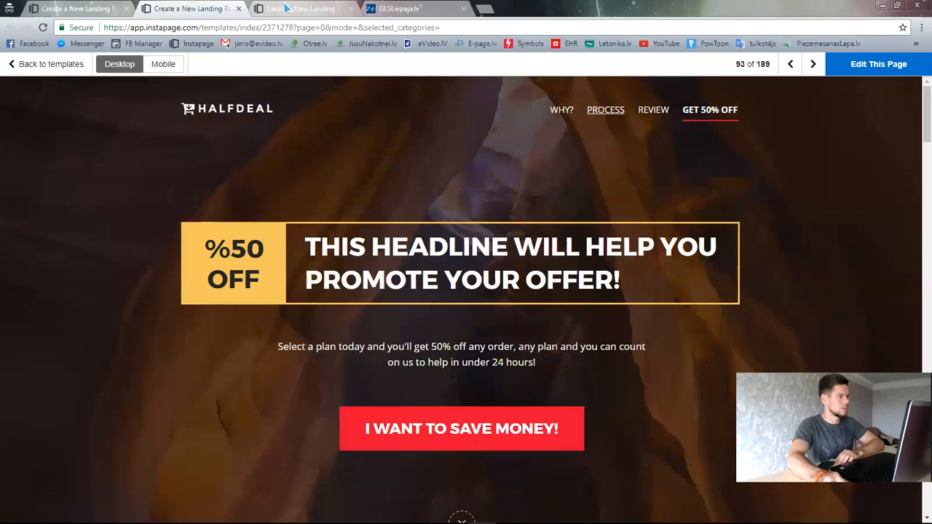
pyautogui.click(306, 9)
pyautogui.scroll(2, 286, 268)
pyautogui.scroll(-4, 286, 268)
pyautogui.scroll(4, 286, 268)
pyautogui.scroll(-4, 286, 268)
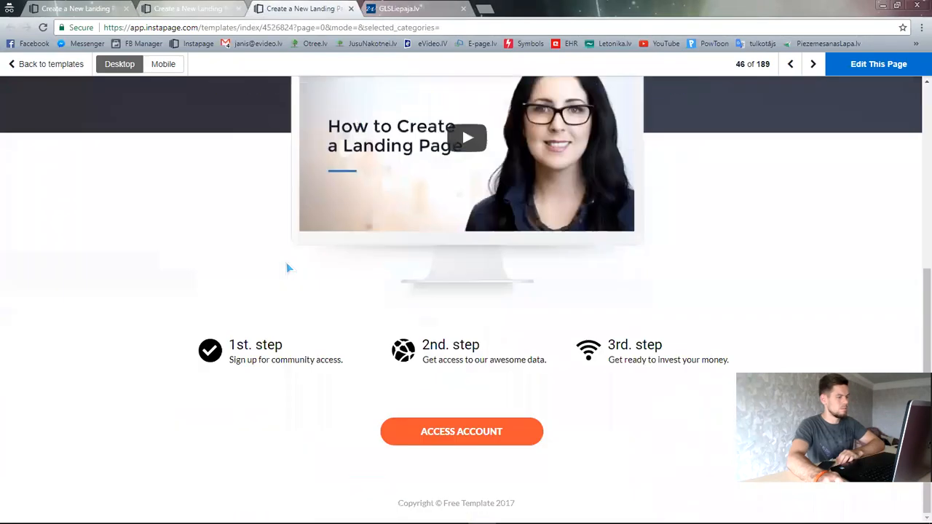
pyautogui.scroll(4, 286, 268)
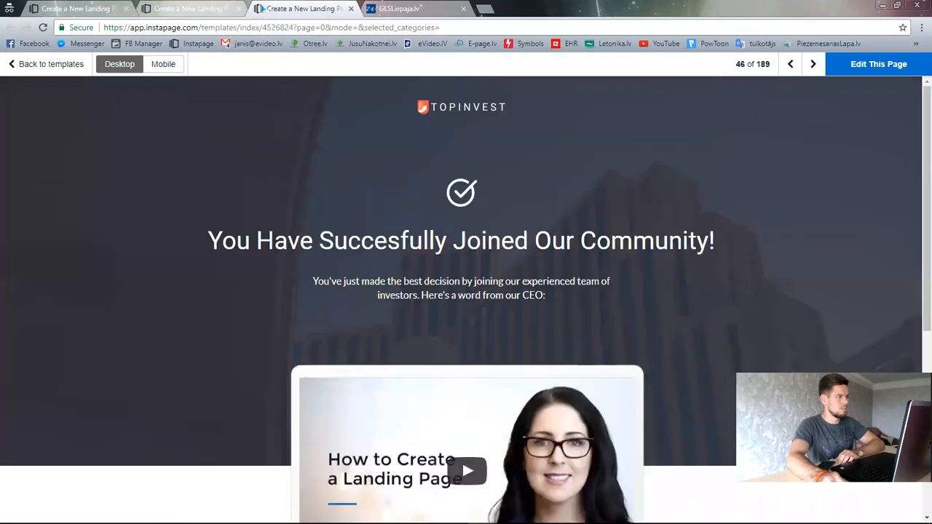
# Step: Go back to the Halfdeal template preview and review its upper sections again
pyautogui.click(194, 8)
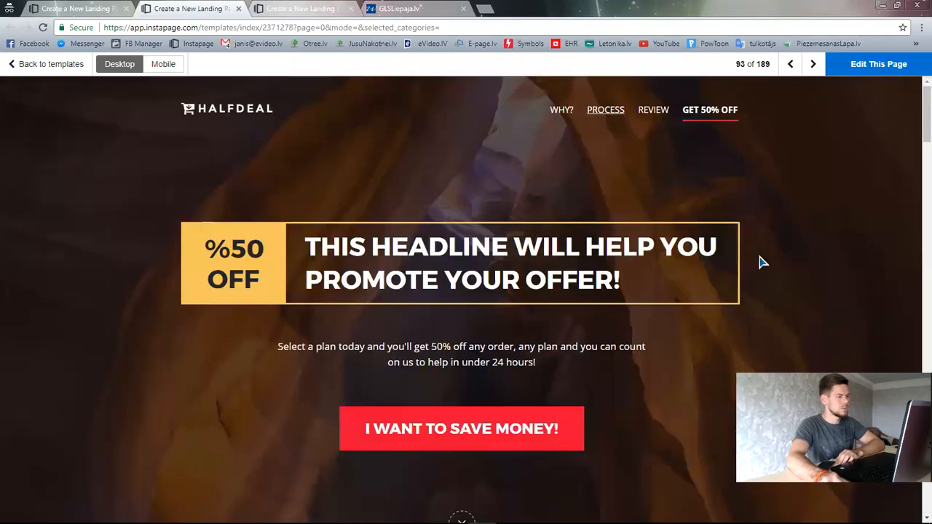
pyautogui.scroll(-4, 474, 313)
pyautogui.scroll(4, 425, 314)
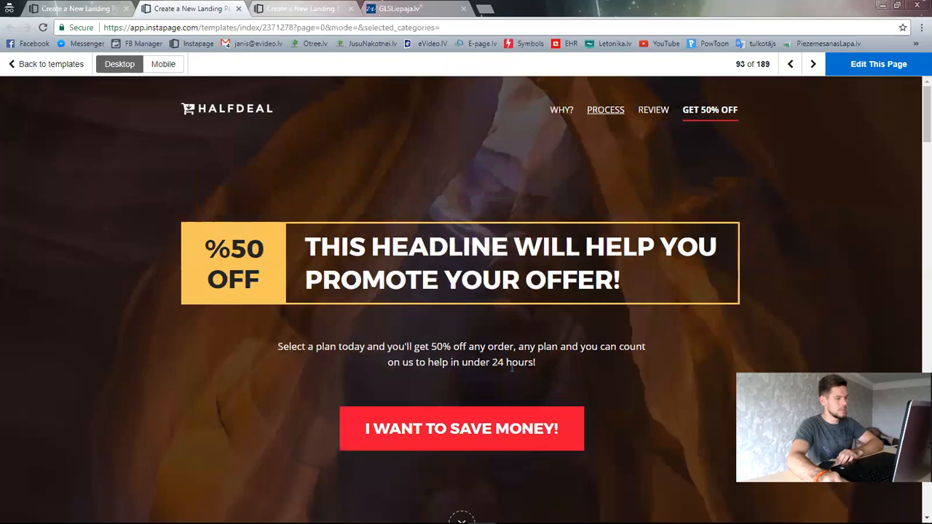
pyautogui.scroll(-6, 514, 375)
pyautogui.scroll(6, 515, 378)
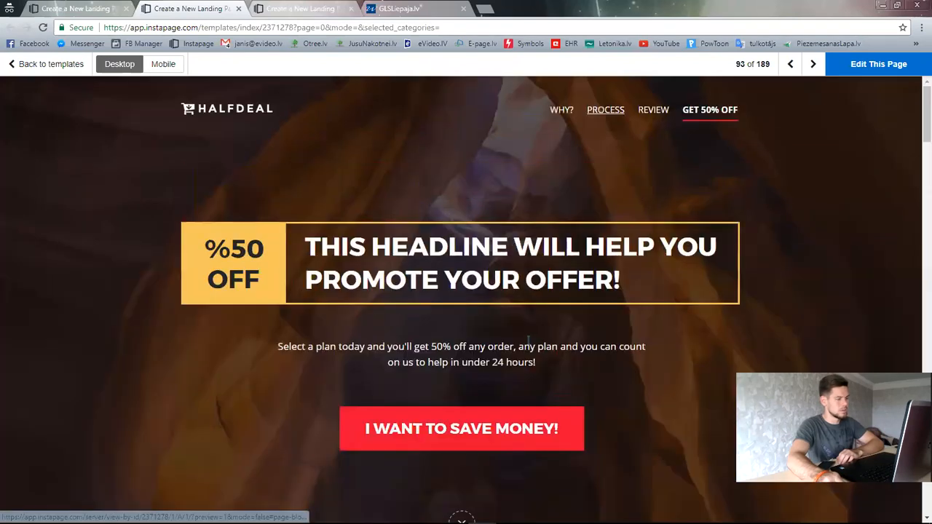
# Step: Create a page from the Halfdeal template and name it tavsuznemums.lv
pyautogui.click(873, 67)
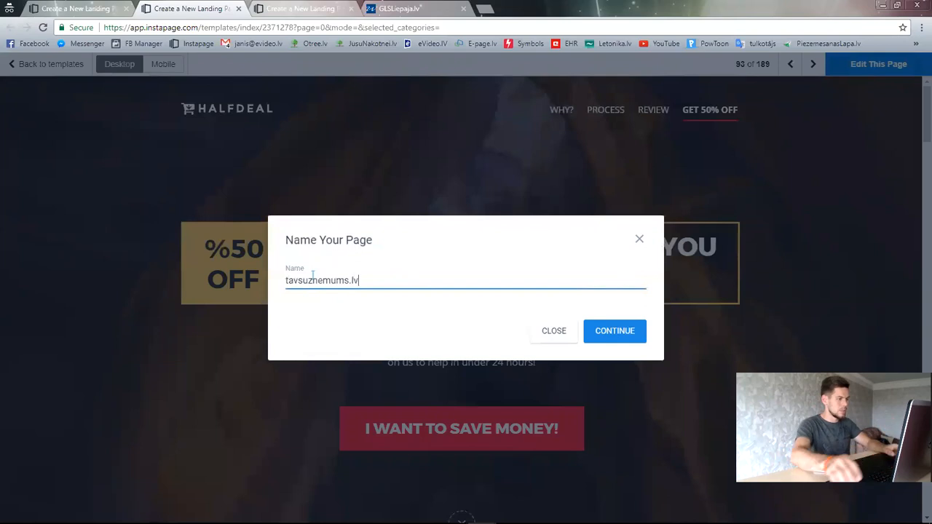
pyautogui.tripleClick(288, 276)
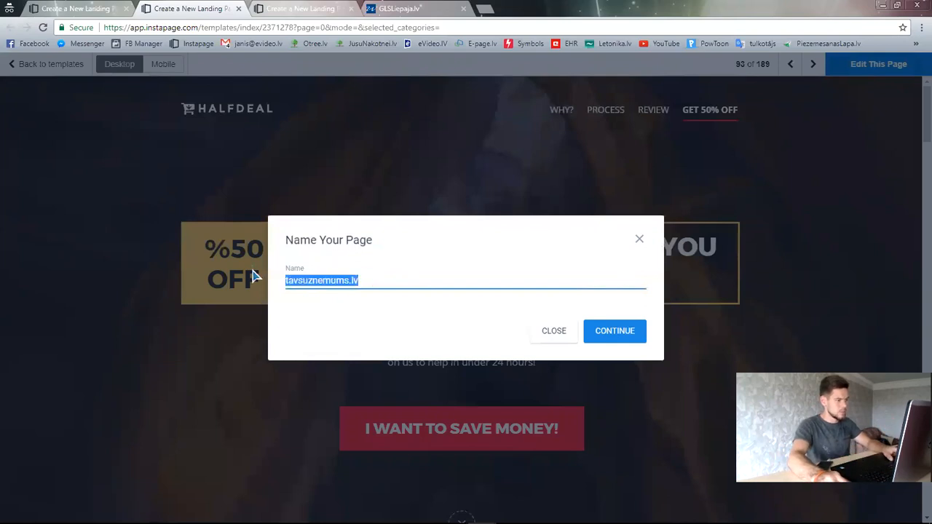
pyautogui.click(362, 281)
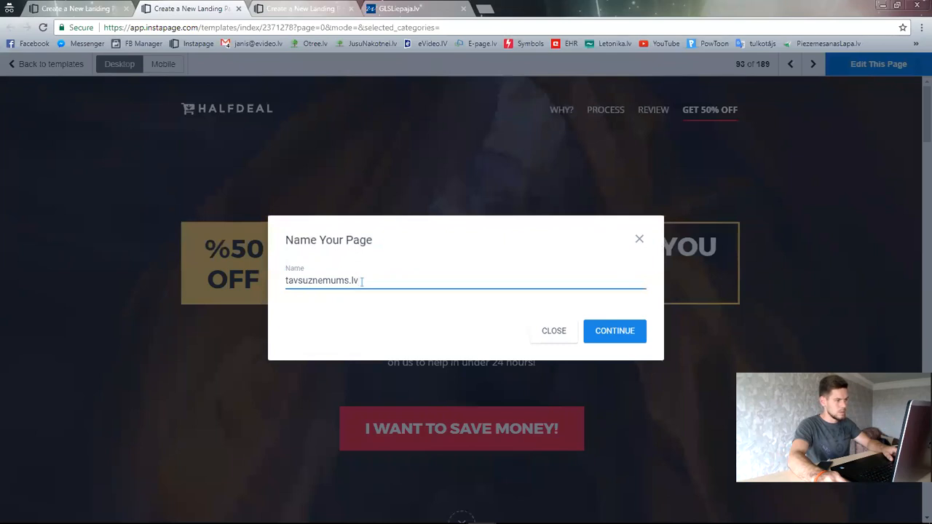
pyautogui.click(623, 329)
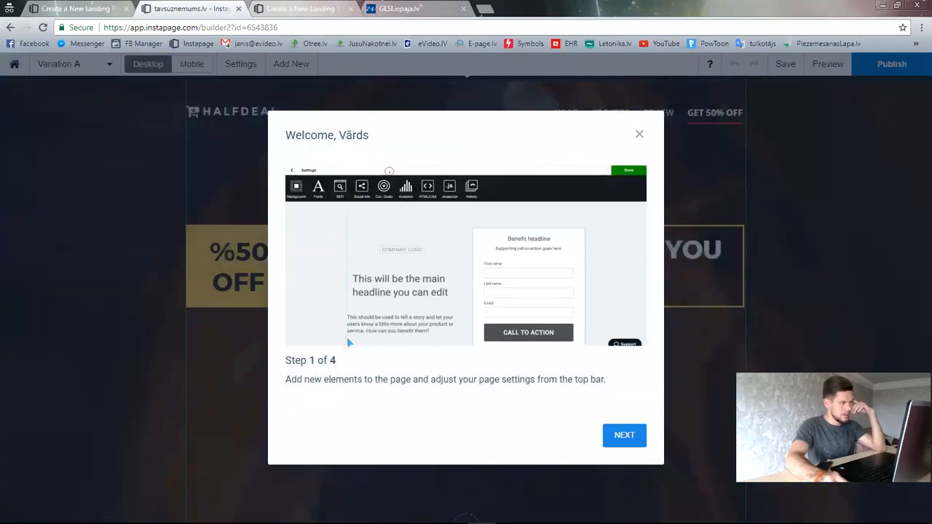
# Step: Go through all four steps of the builder's welcome tutorial and finish it
pyautogui.click(626, 435)
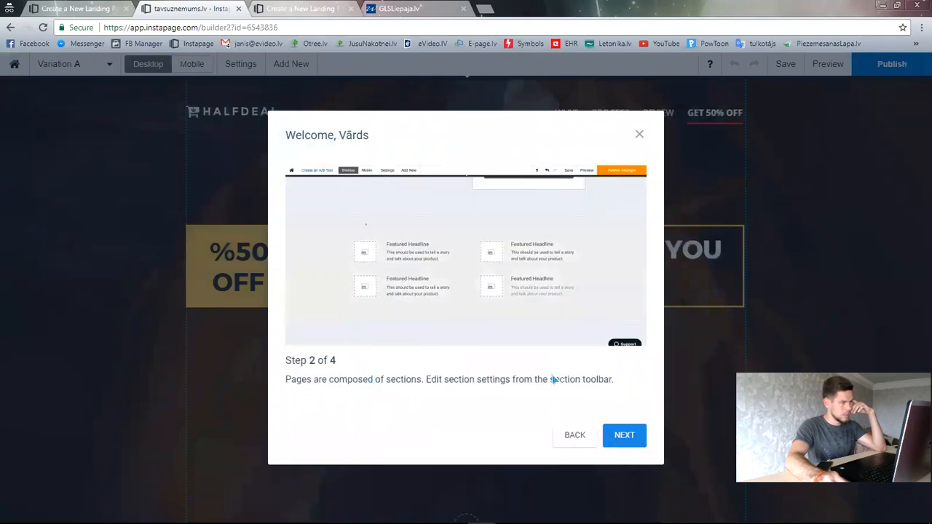
pyautogui.click(623, 436)
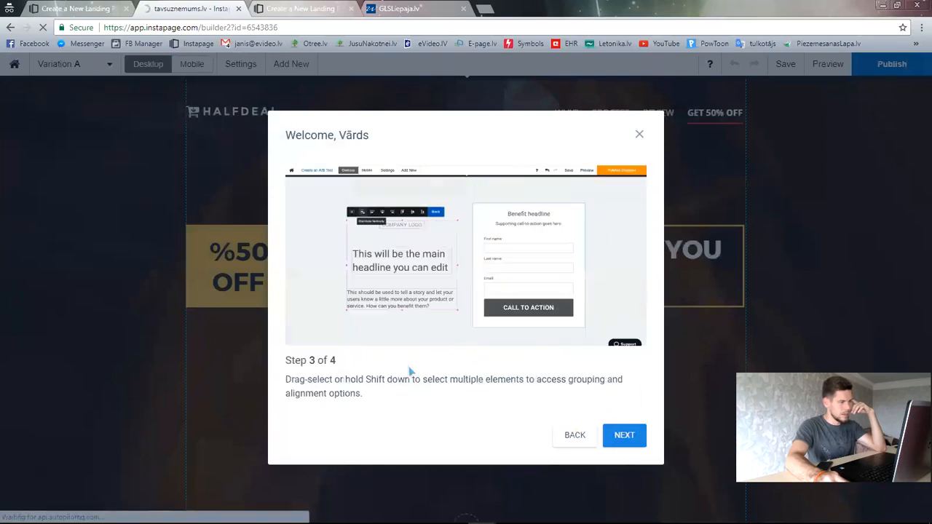
pyautogui.click(626, 436)
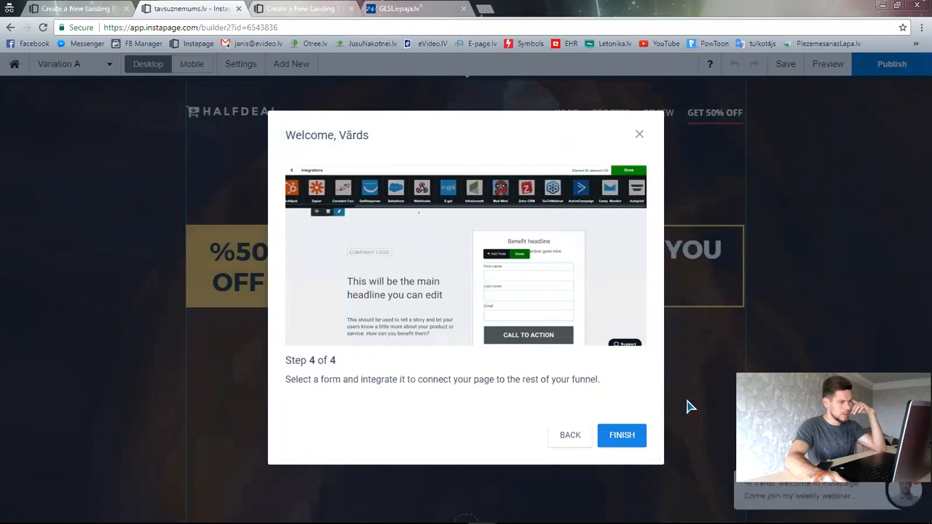
pyautogui.click(626, 437)
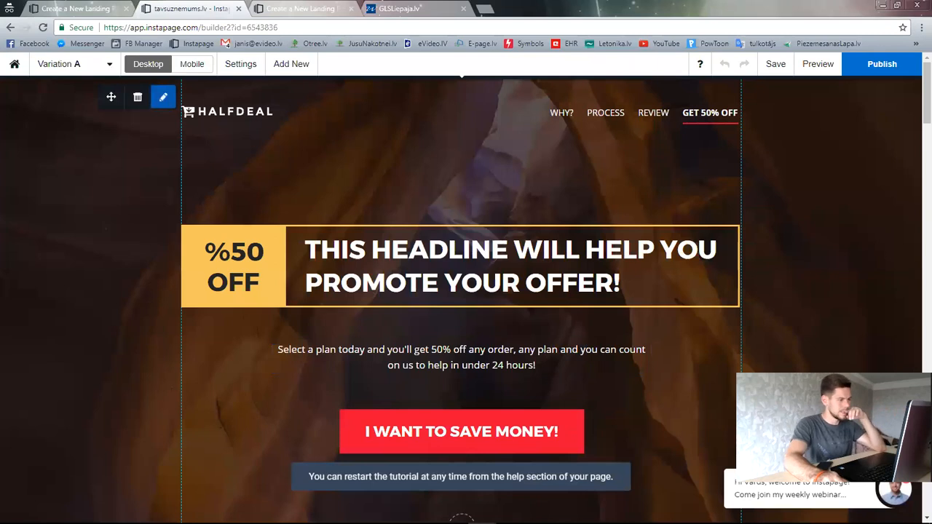
# Step: Move the HALFDEAL logo slightly up in the page header
pyautogui.scroll(-3, 621, 335)
pyautogui.scroll(3, 622, 335)
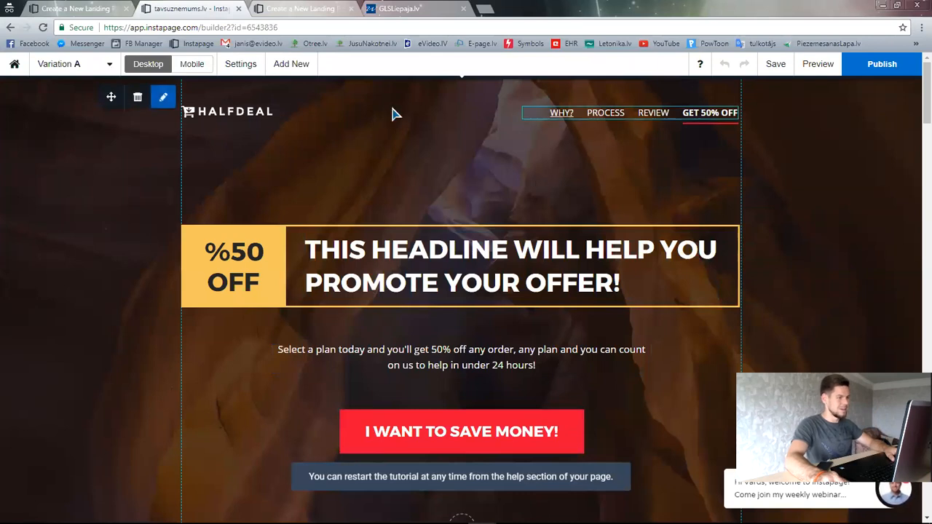
pyautogui.moveTo(220, 115); pyautogui.dragTo(218, 106)
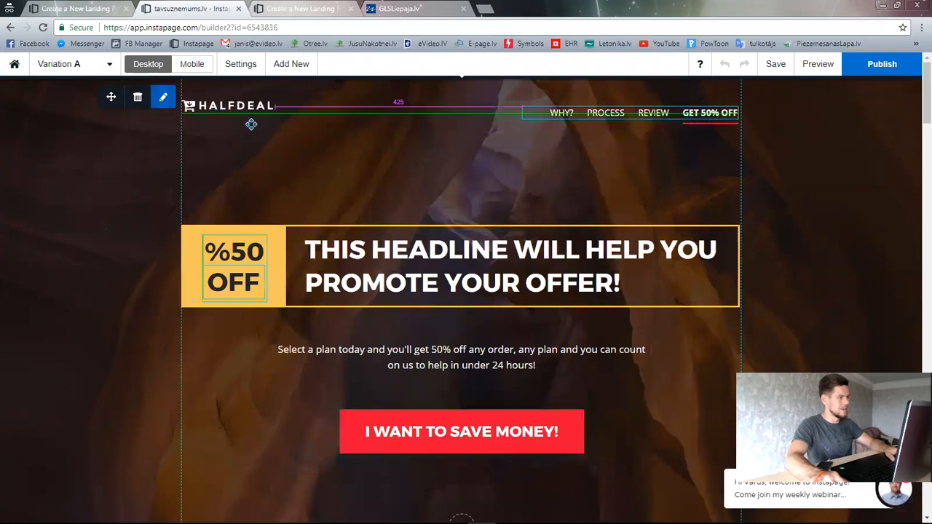
pyautogui.click(349, 150)
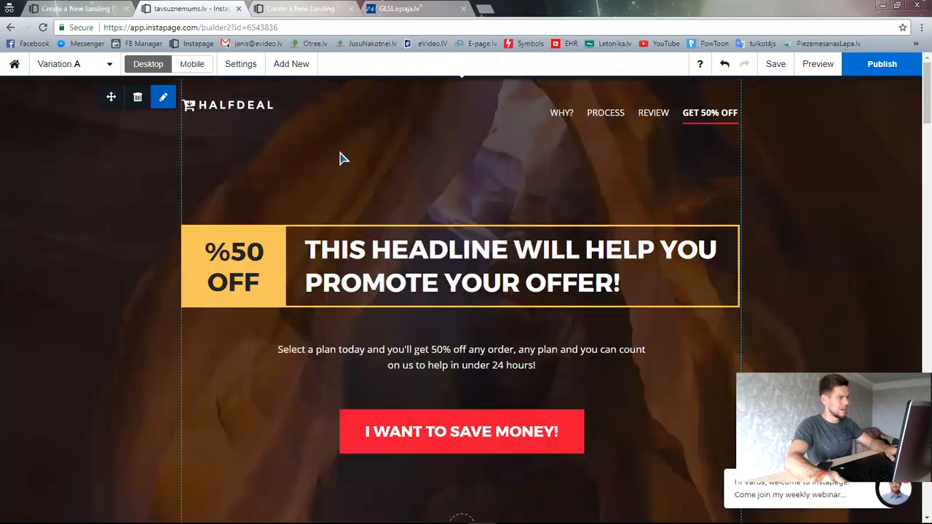
# Step: Nudge the badge icon above the "We'll help you out" heading slightly within its section
pyautogui.scroll(-5, 473, 328)
pyautogui.scroll(-5, 464, 333)
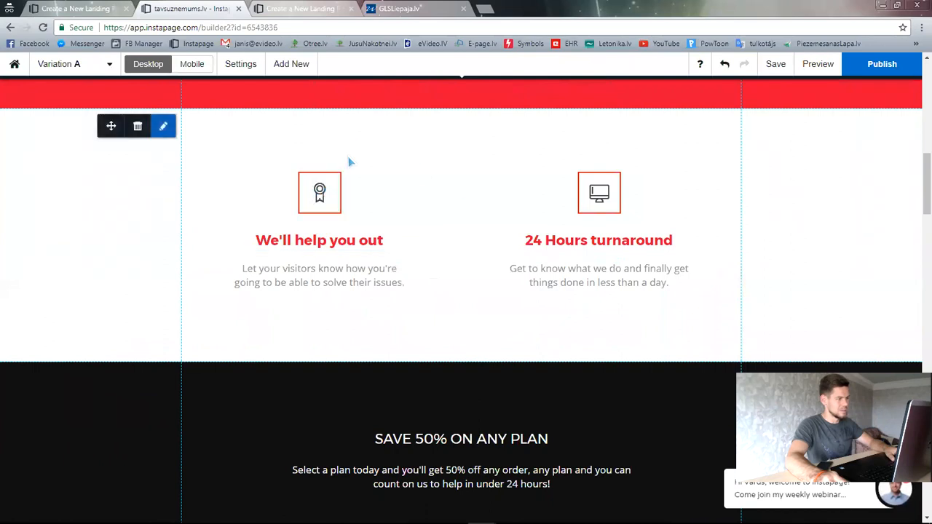
pyautogui.click(319, 196)
pyautogui.moveTo(319, 197)
pyautogui.mouseDown()
pyautogui.moveTo(429, 167)
pyautogui.moveTo(307, 195)
pyautogui.moveTo(319, 195)
pyautogui.mouseUp()
pyautogui.click(374, 162)
pyautogui.click(319, 198)
pyautogui.scroll(4, 476, 241)
pyautogui.scroll(-5, 488, 285)
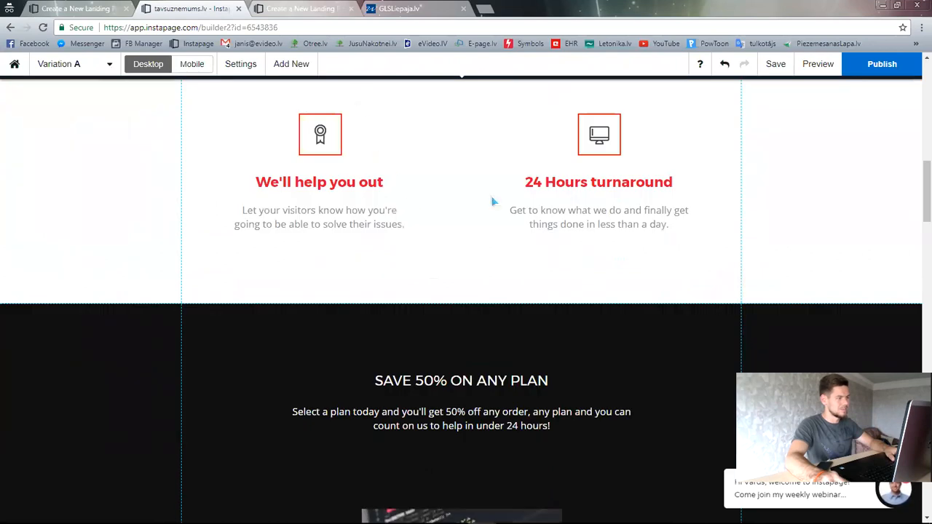
# Step: Replace the main headline beside the %50 OFF box with the text "LAPAS VIRSRAKSTS"
pyautogui.scroll(10, 492, 202)
pyautogui.click(437, 247)
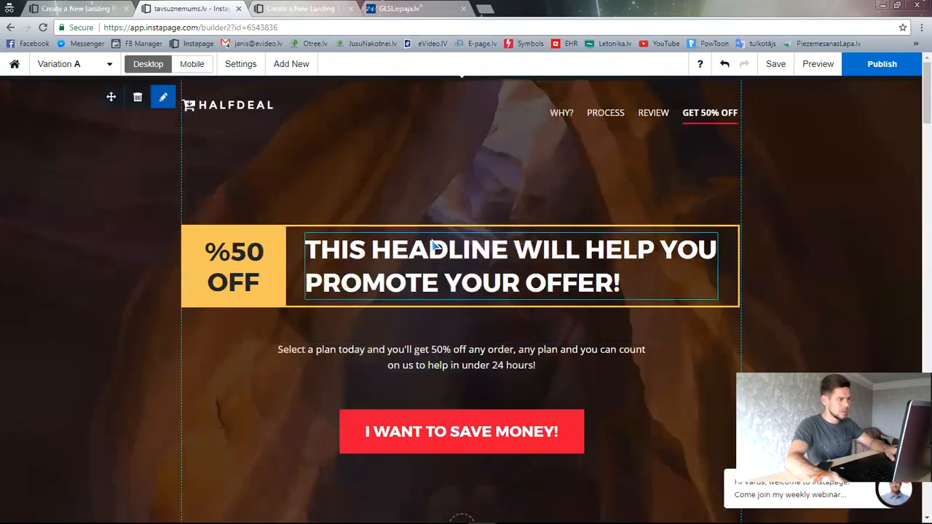
pyautogui.click(437, 247)
pyautogui.doubleClick(439, 249)
pyautogui.hotkey('ctrl', 'a')
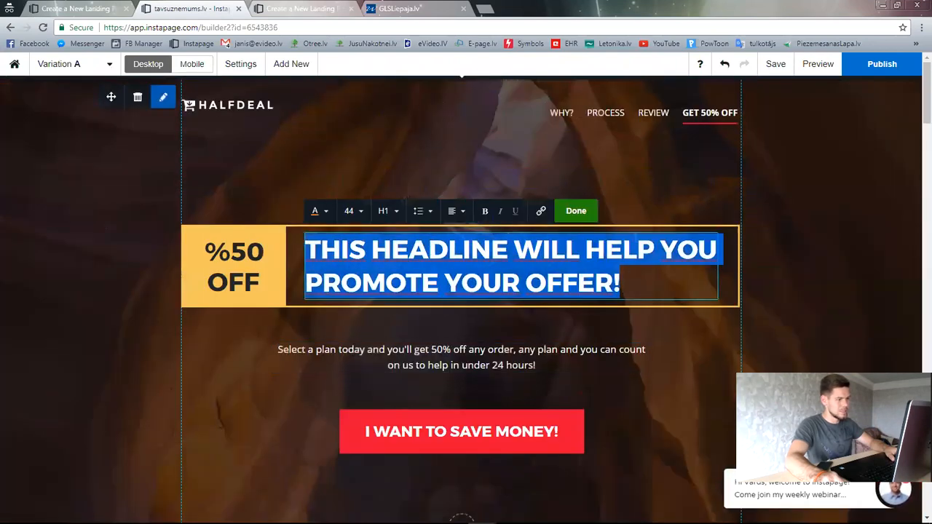
pyautogui.click(617, 207)
pyautogui.doubleClick(489, 265)
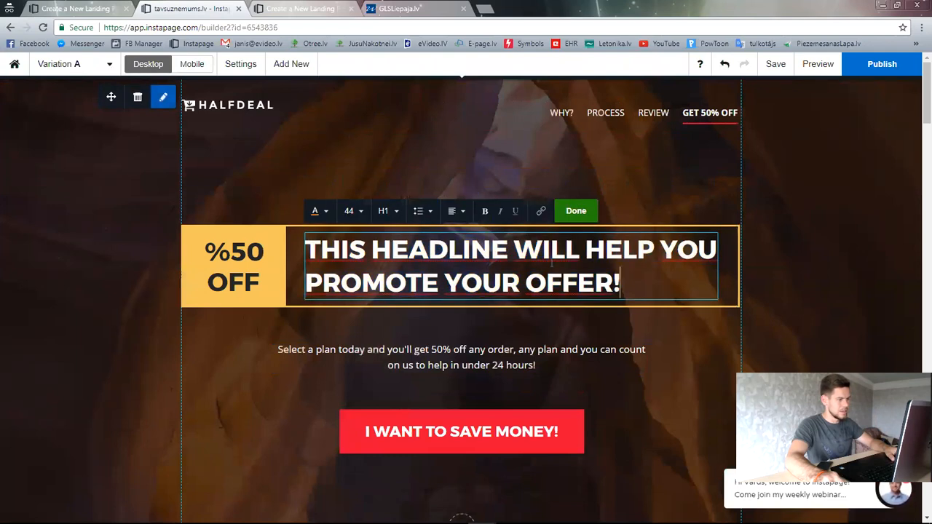
pyautogui.moveTo(627, 282); pyautogui.dragTo(304, 248)
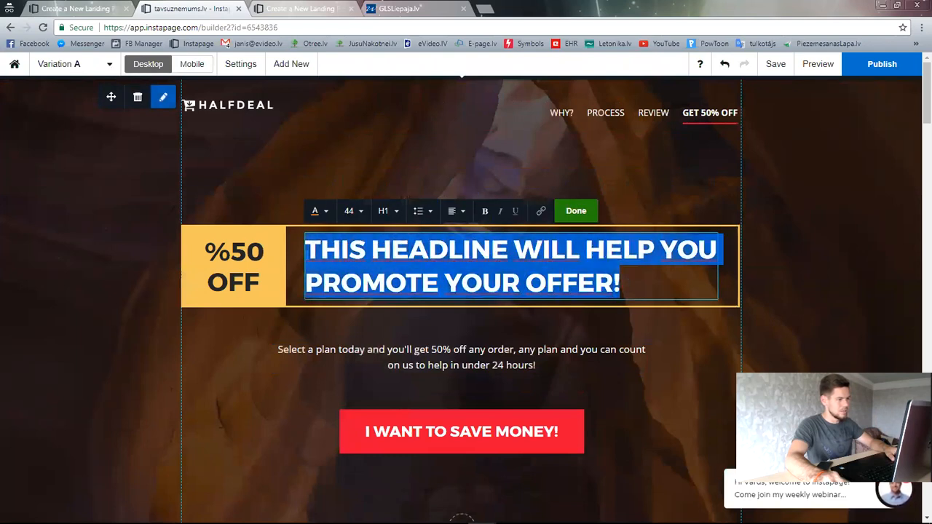
pyautogui.write('Lapas')
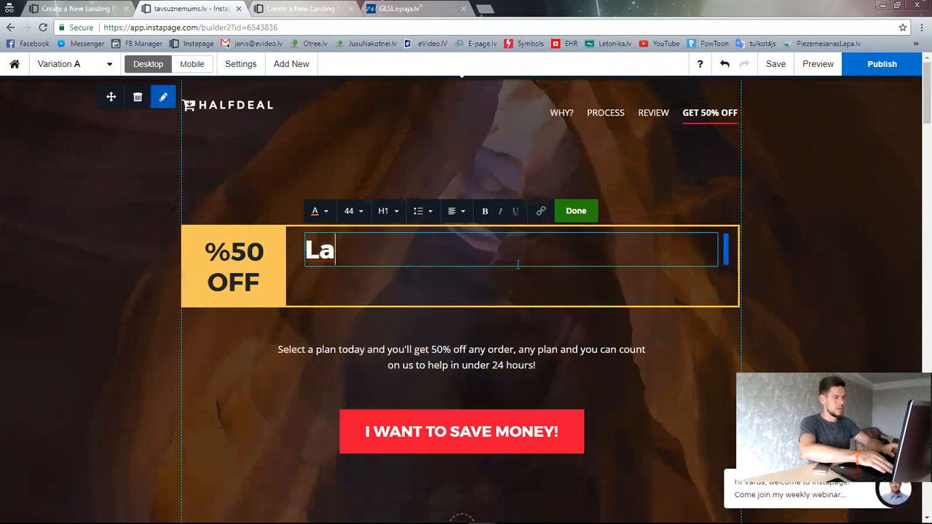
pyautogui.press('BackSpace')
pyautogui.press('BackSpace')
pyautogui.press('BackSpace')
pyautogui.press('BackSpace')
pyautogui.press('BackSpace')
pyautogui.press('BackSpace')
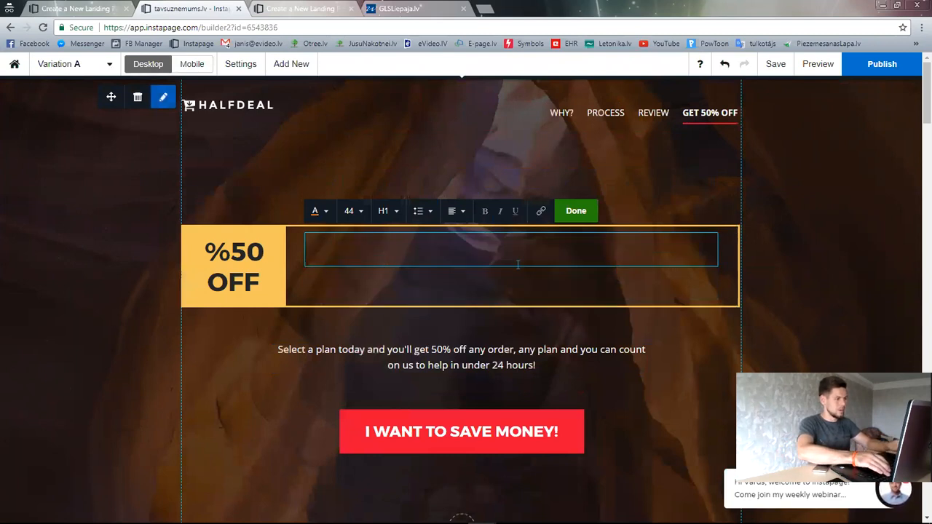
pyautogui.write('LAPAS VIR')
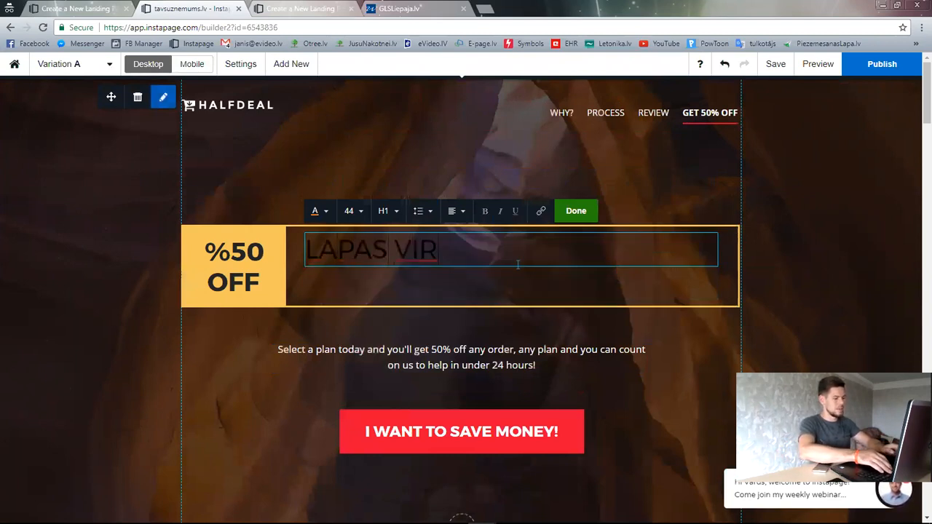
pyautogui.write('SRAKSTS')
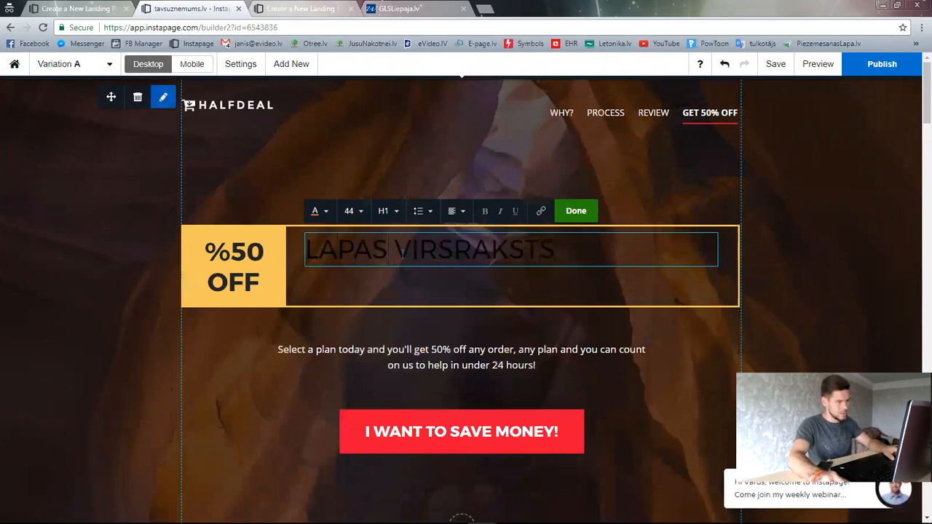
# Step: Set the headline's text colour to white (#ffffff) and its font size to 65, and finish editing the text
pyautogui.tripleClick(401, 251)
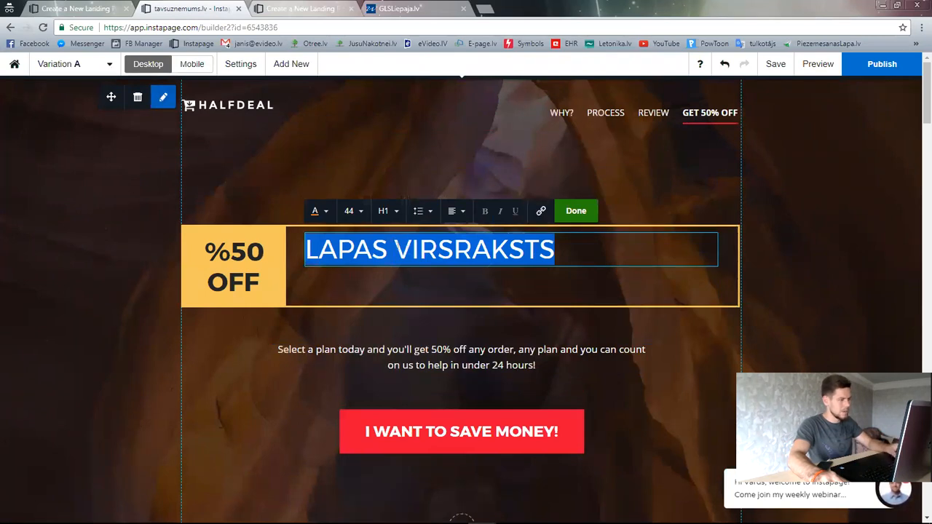
pyautogui.click(324, 216)
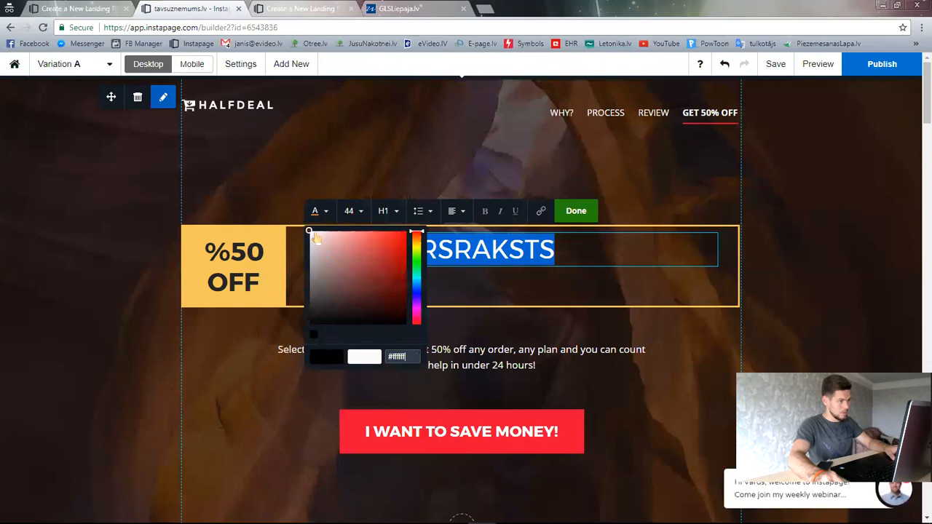
pyautogui.click(362, 217)
pyautogui.click(362, 216)
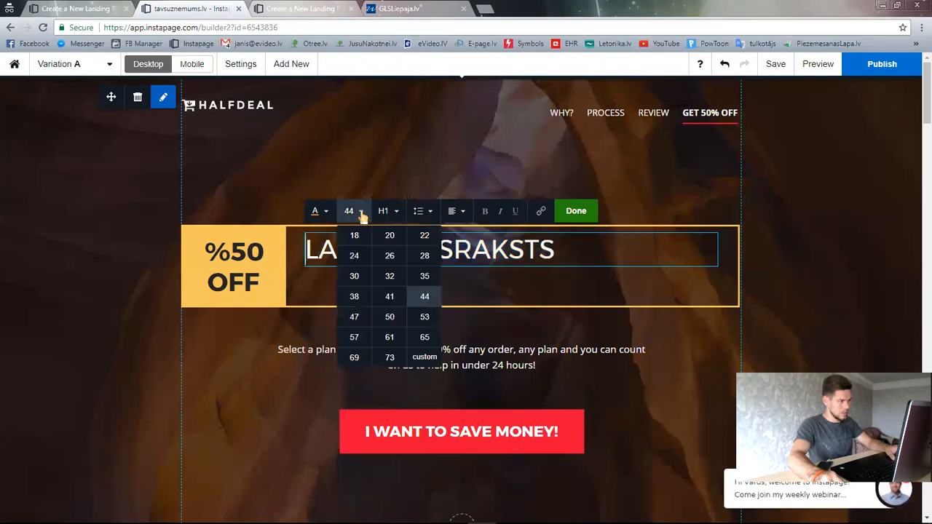
pyautogui.click(430, 334)
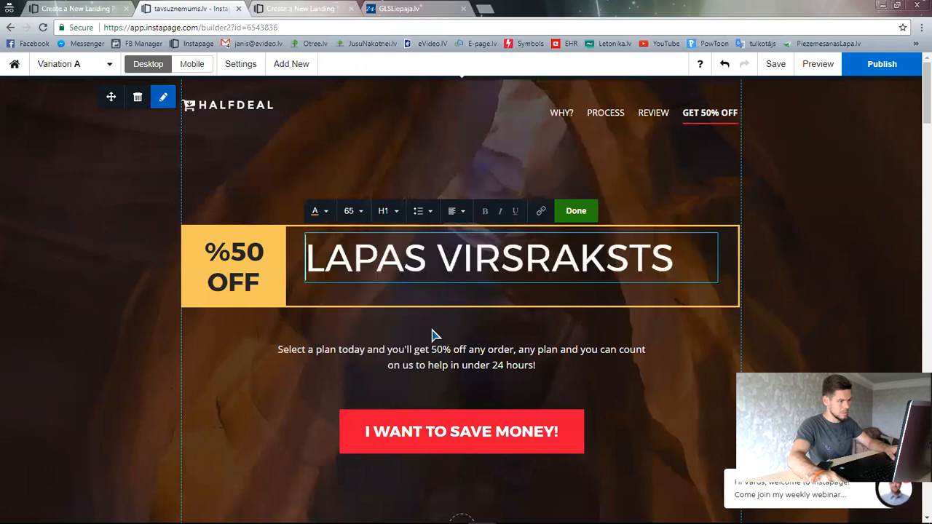
pyautogui.click(455, 211)
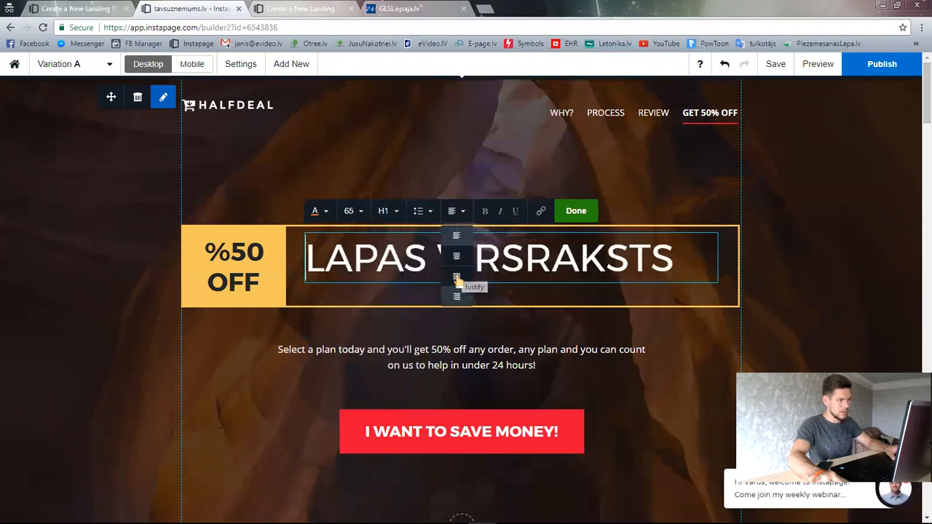
pyautogui.click(576, 212)
# Step: Move the headline above the yellow-framed banner and delete the whole %50 OFF banner
pyautogui.moveTo(524, 264); pyautogui.dragTo(496, 167)
pyautogui.click(247, 211)
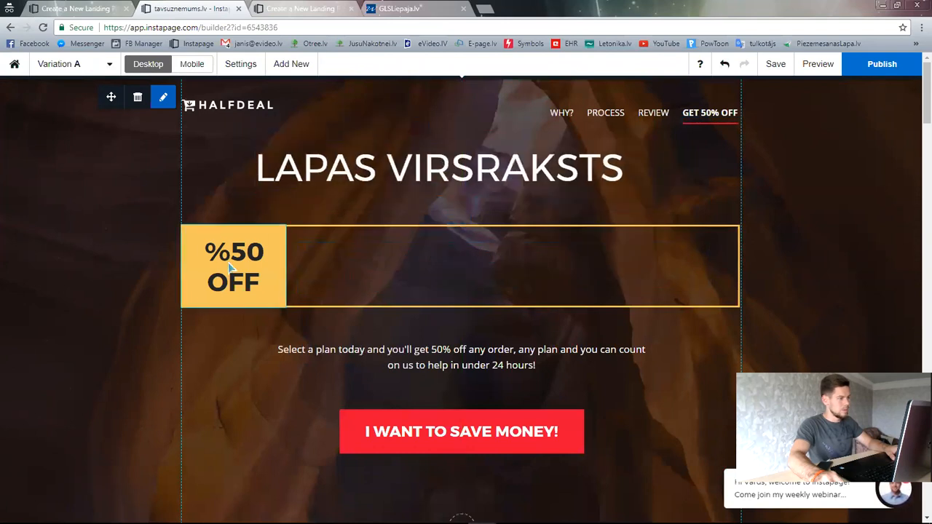
pyautogui.moveTo(426, 288); pyautogui.dragTo(623, 318)
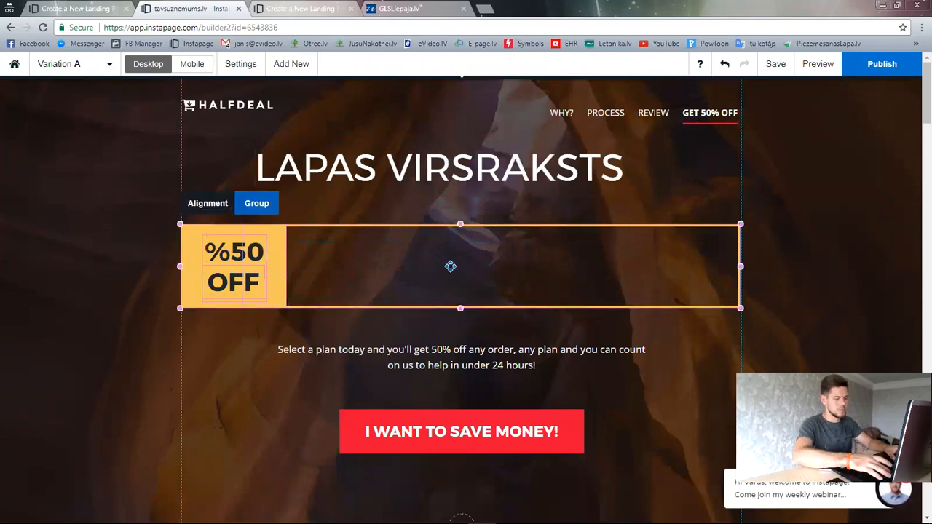
pyautogui.press('Delete')
# Step: Centre-align the headline text and place the headline block centred on the page, slightly lower beneath the navigation links
pyautogui.click(464, 171)
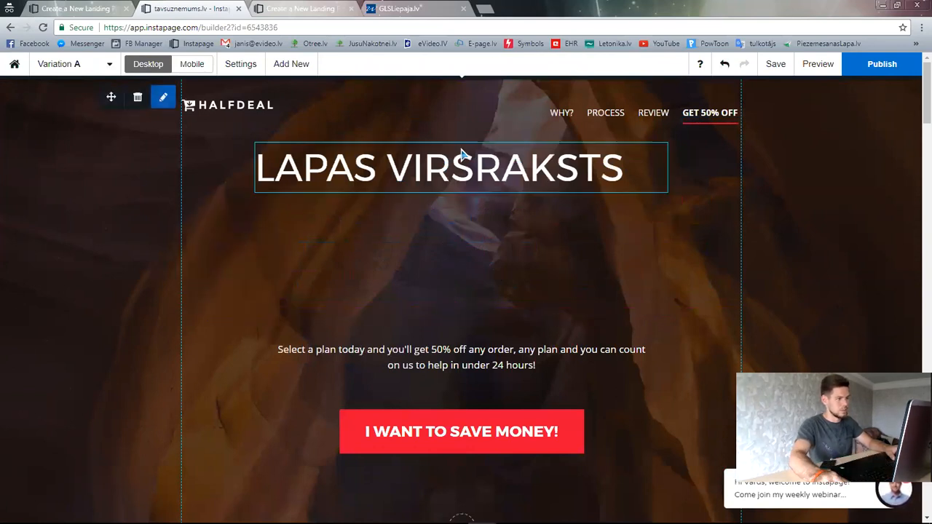
pyautogui.moveTo(465, 173); pyautogui.dragTo(472, 191)
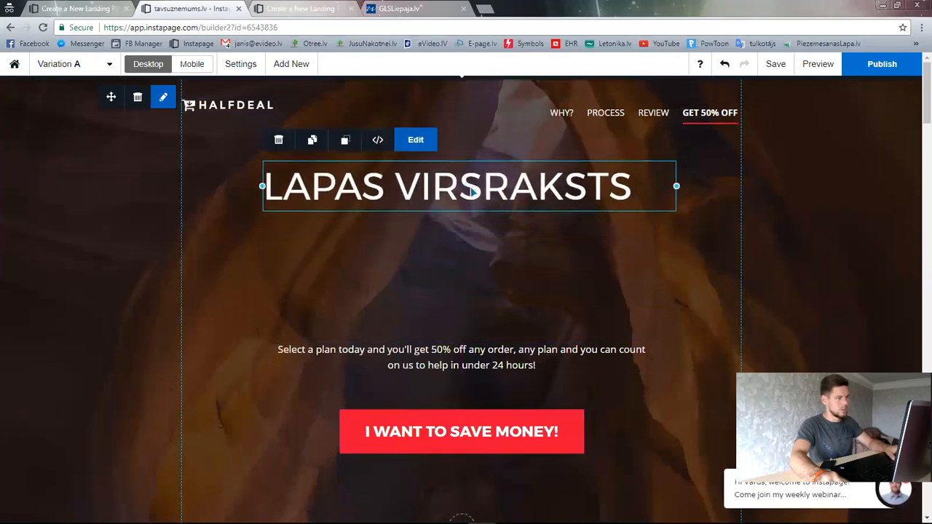
pyautogui.doubleClick(471, 191)
pyautogui.hotkey('ctrl', 'shift', 'Left')
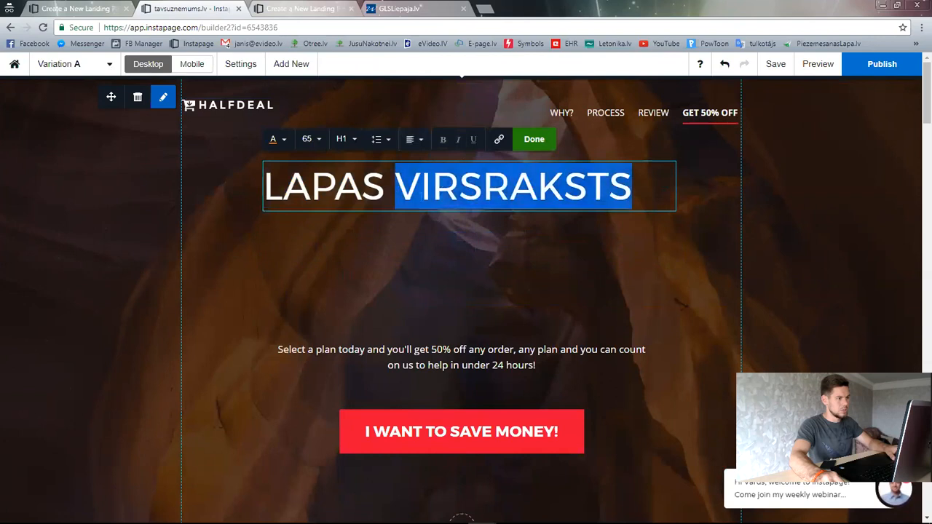
pyautogui.hotkey('ctrl', 'shift', 'Left')
pyautogui.click(421, 143)
pyautogui.click(416, 179)
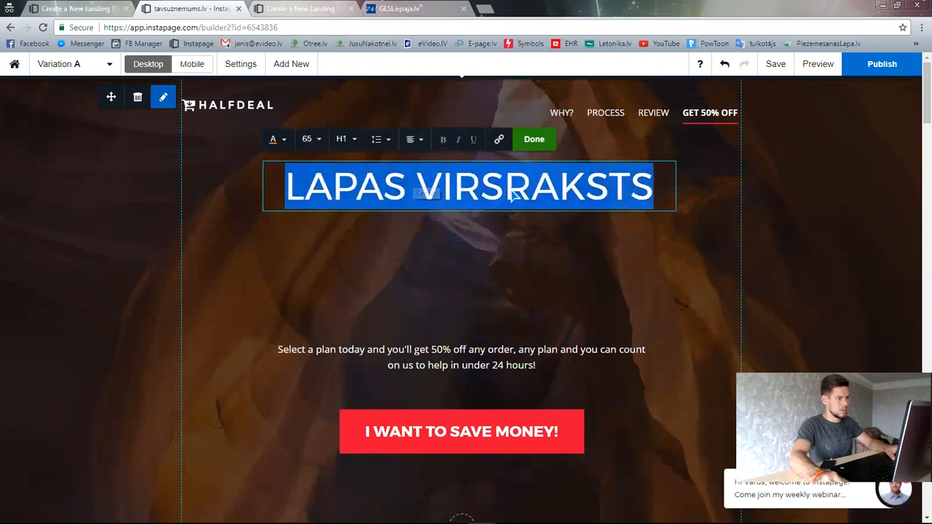
pyautogui.press('Escape')
pyautogui.moveTo(473, 199); pyautogui.dragTo(492, 198)
pyautogui.click(512, 277)
pyautogui.scroll(-4, 513, 283)
pyautogui.scroll(4, 518, 289)
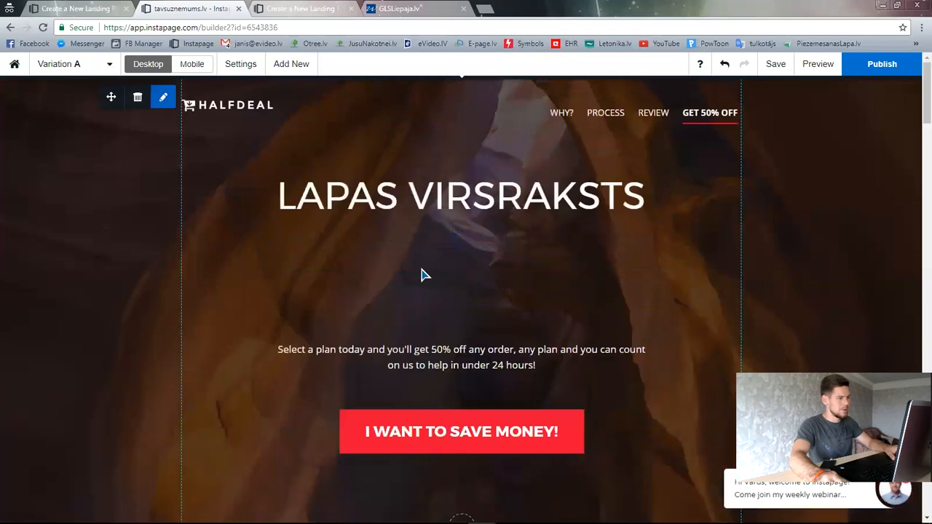
pyautogui.doubleClick(536, 210)
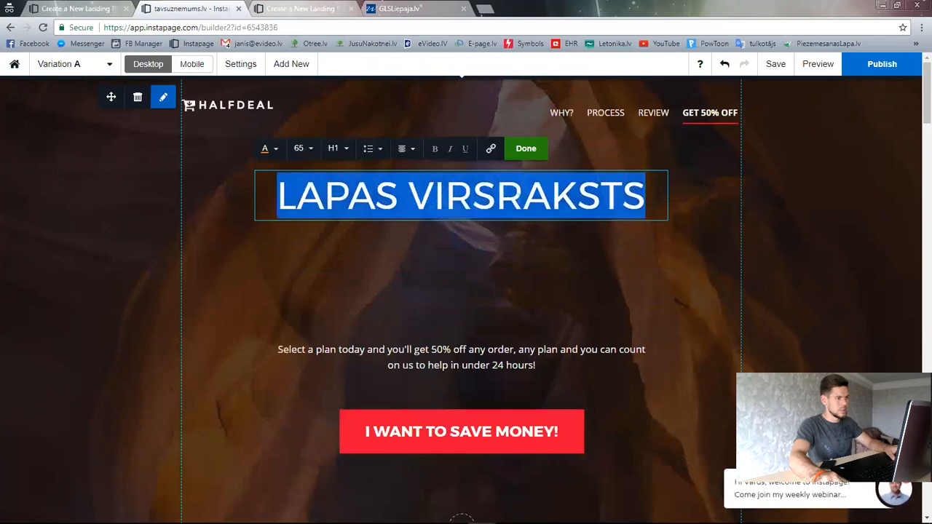
pyautogui.click(429, 258)
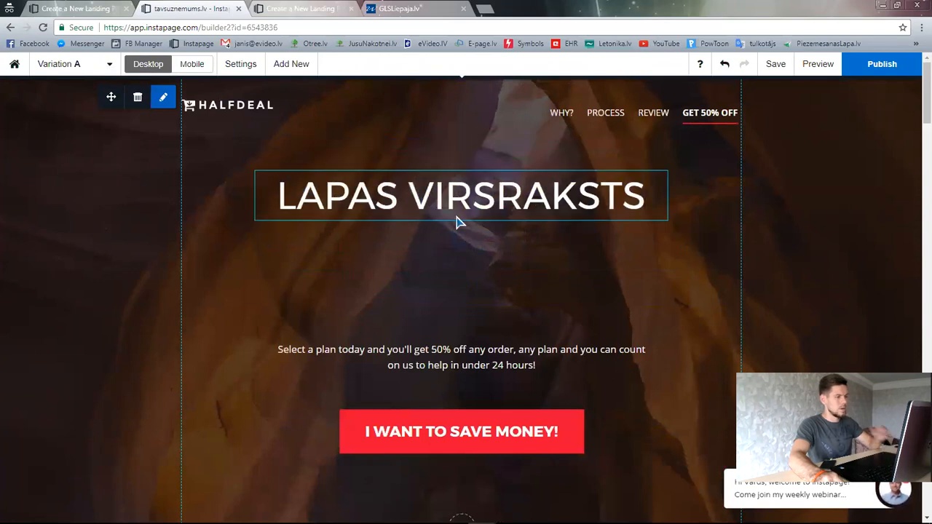
# Step: Move the hero paragraph together with the red I WANT TO SAVE MONEY! button slightly lower beneath the headline
pyautogui.scroll(5, 472, 245)
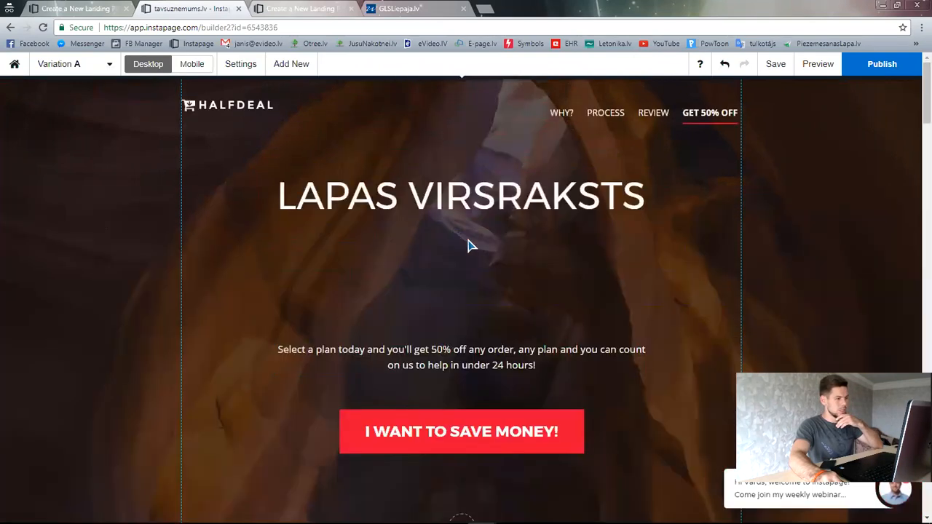
pyautogui.scroll(-2, 474, 270)
pyautogui.moveTo(457, 302); pyautogui.dragTo(461, 235)
pyautogui.moveTo(464, 237); pyautogui.dragTo(459, 273)
pyautogui.click(523, 177)
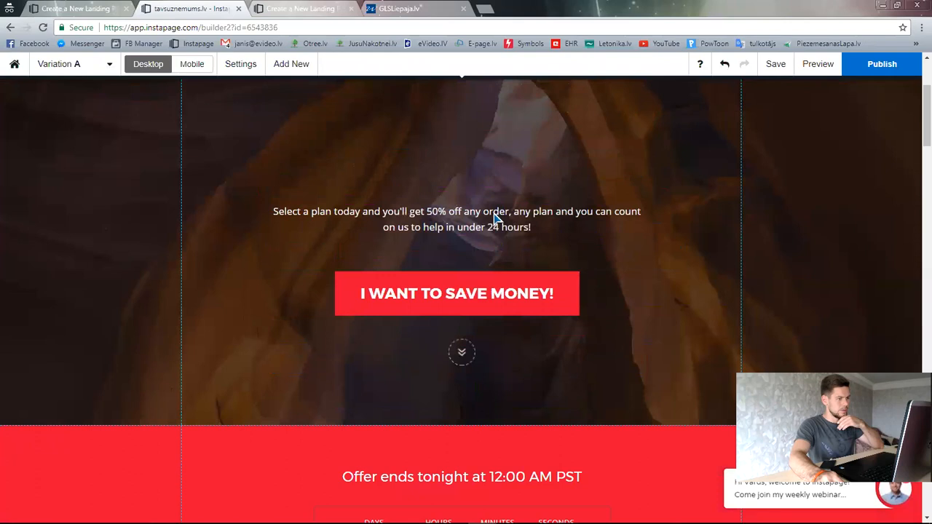
# Step: Delete the paragraph above the red button and undo the deletion
pyautogui.click(497, 220)
pyautogui.click(281, 182)
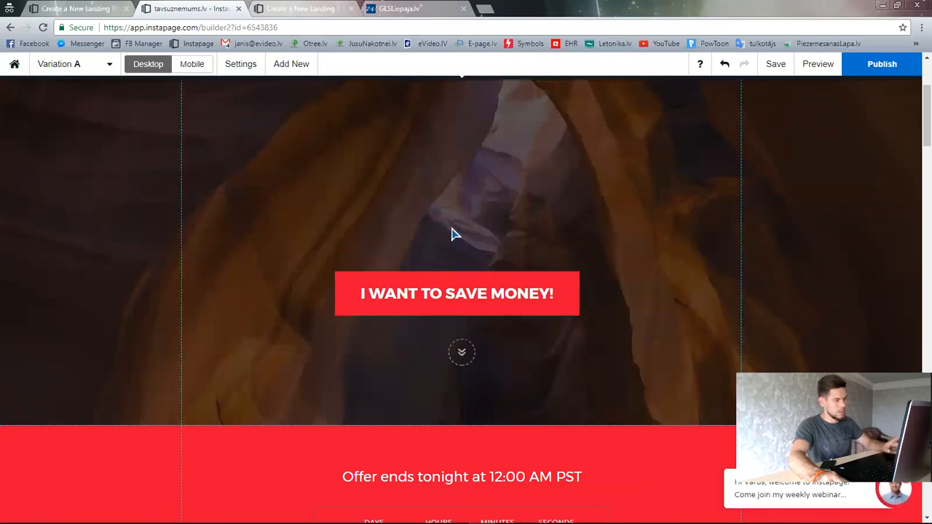
pyautogui.hotkey('ctrl', 'z')
pyautogui.hotkey('ctrl', 'z')
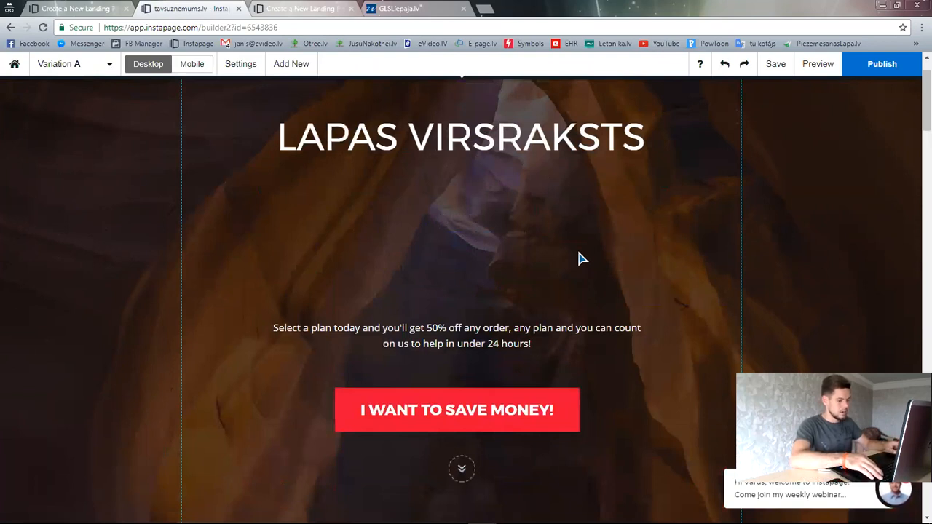
# Step: Review the basic and object controls in the keyboard shortcuts overview, and close the overview
pyautogui.hotkey('shift', '/')
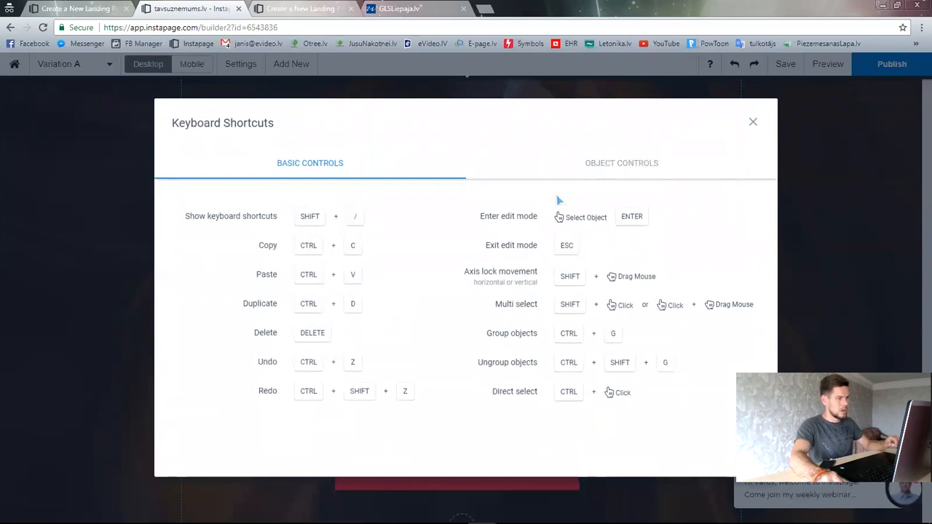
pyautogui.click(605, 168)
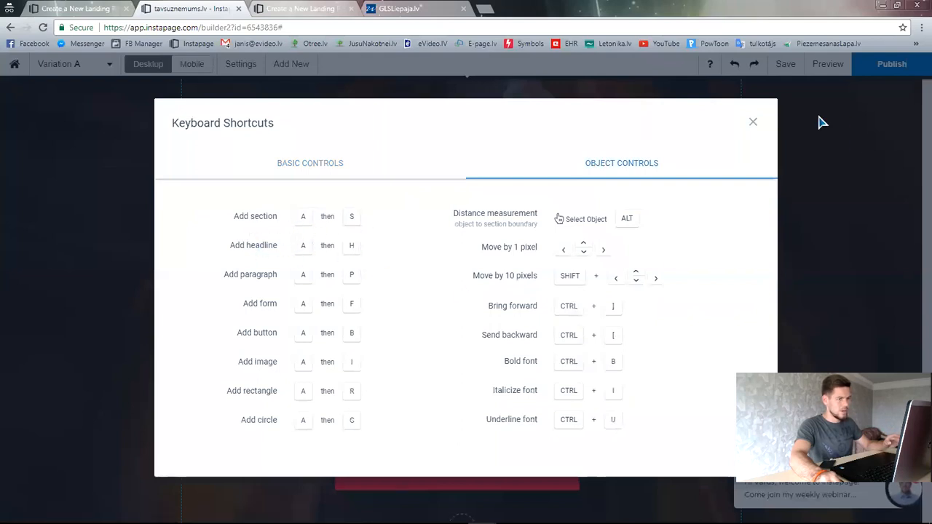
pyautogui.click(324, 169)
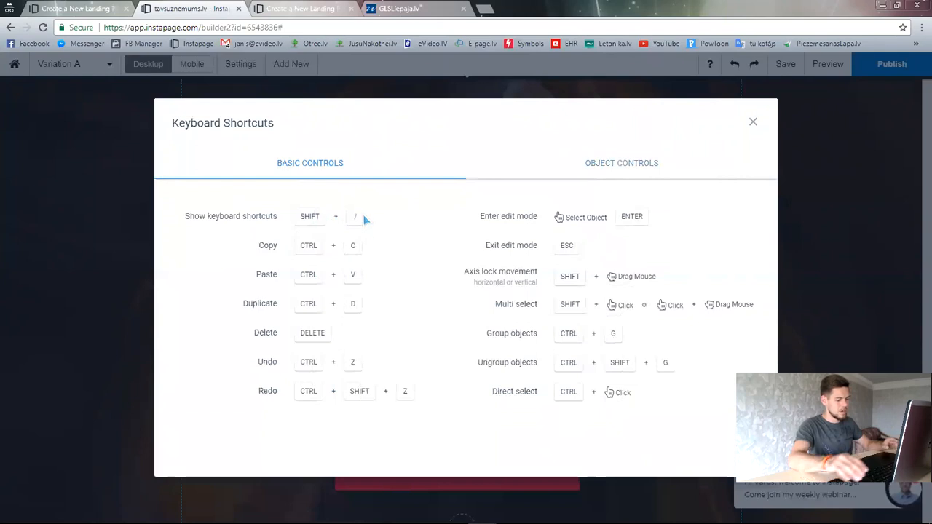
pyautogui.click(753, 123)
pyautogui.scroll(-5, 431, 245)
pyautogui.scroll(1, 485, 296)
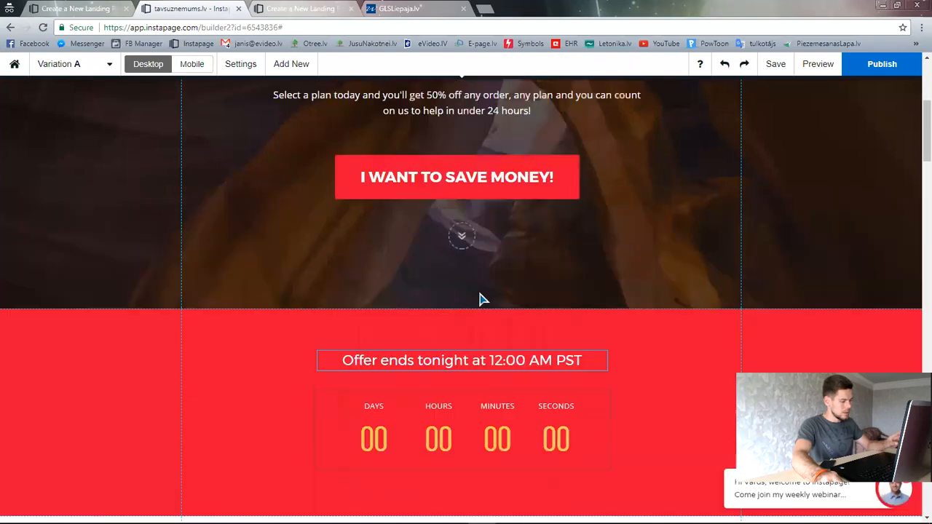
pyautogui.scroll(5, 479, 299)
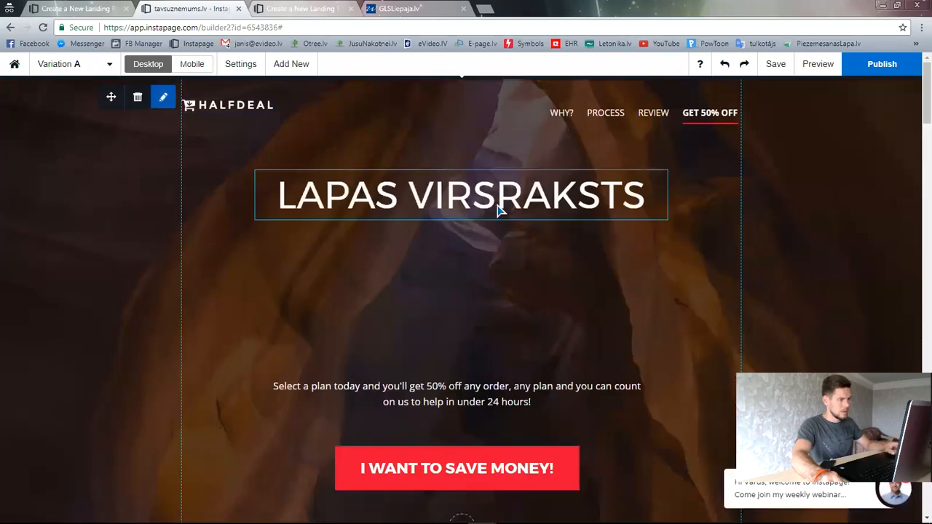
pyautogui.scroll(-8, 439, 342)
pyautogui.scroll(-3, 443, 355)
pyautogui.scroll(11, 442, 354)
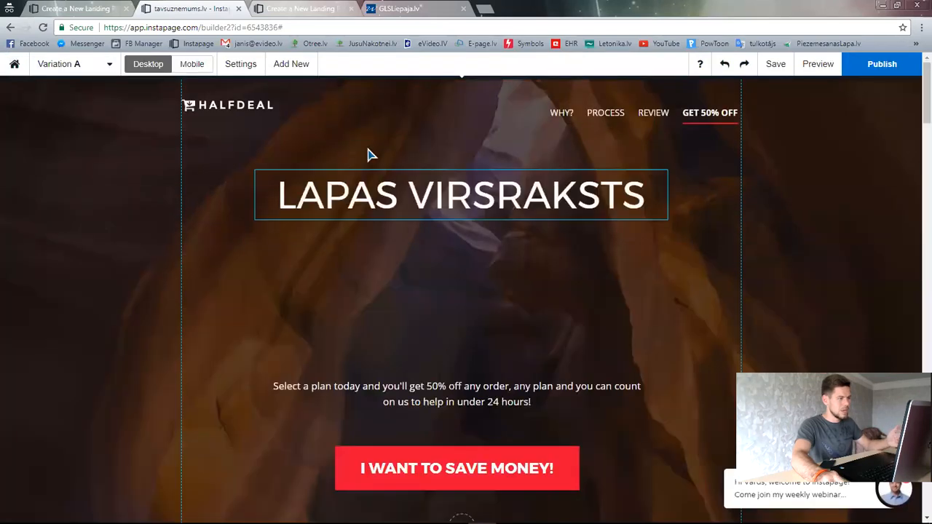
# Step: Start changing the image of the HALFDEAL logo in the page header, choosing to upload a file from the computer
pyautogui.click(245, 108)
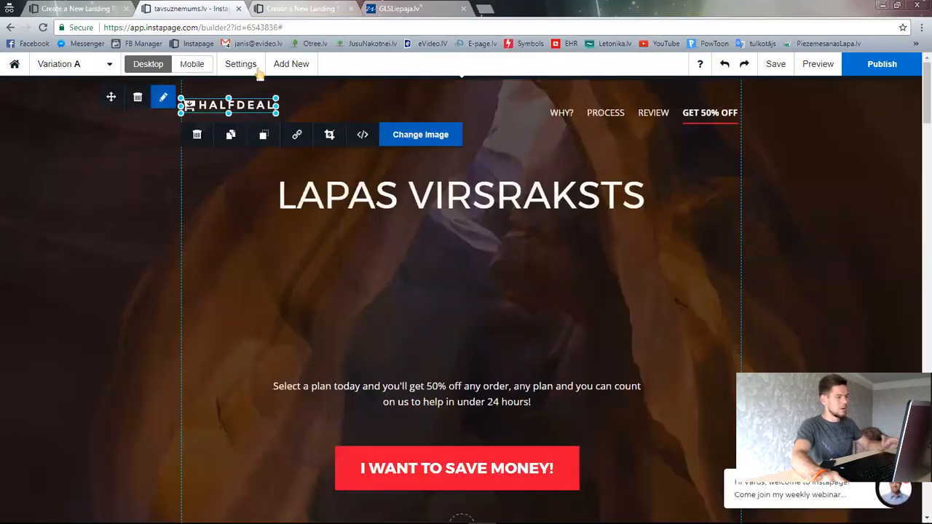
pyautogui.click(250, 80)
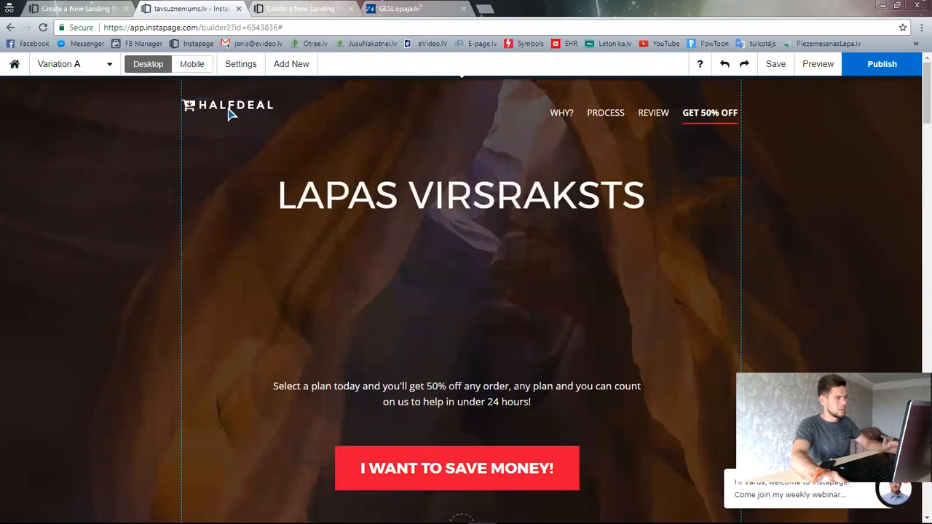
pyautogui.click(242, 108)
pyautogui.moveTo(261, 100); pyautogui.dragTo(223, 96)
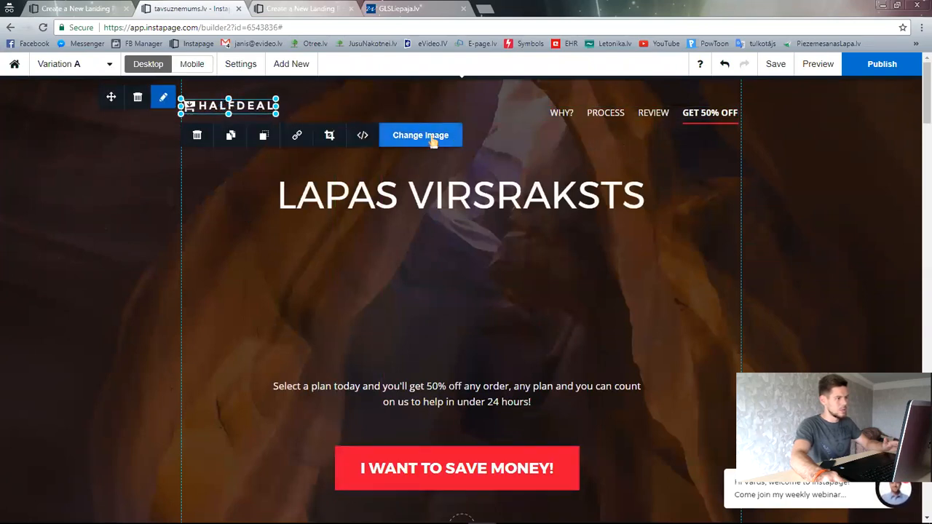
pyautogui.click(431, 140)
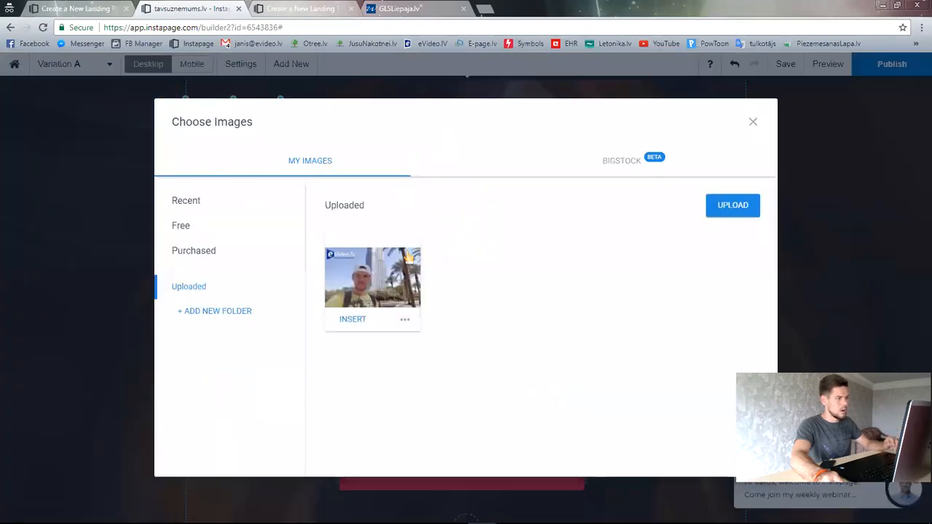
pyautogui.click(737, 210)
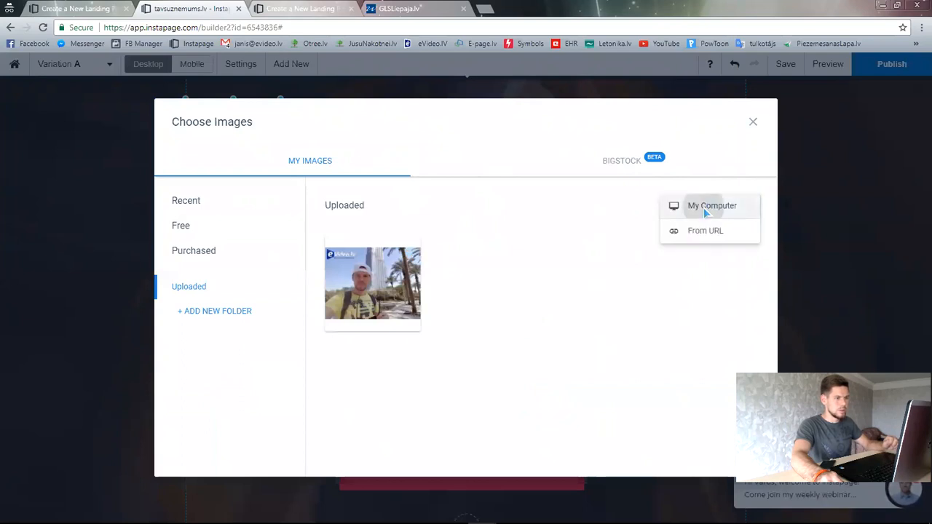
pyautogui.click(706, 208)
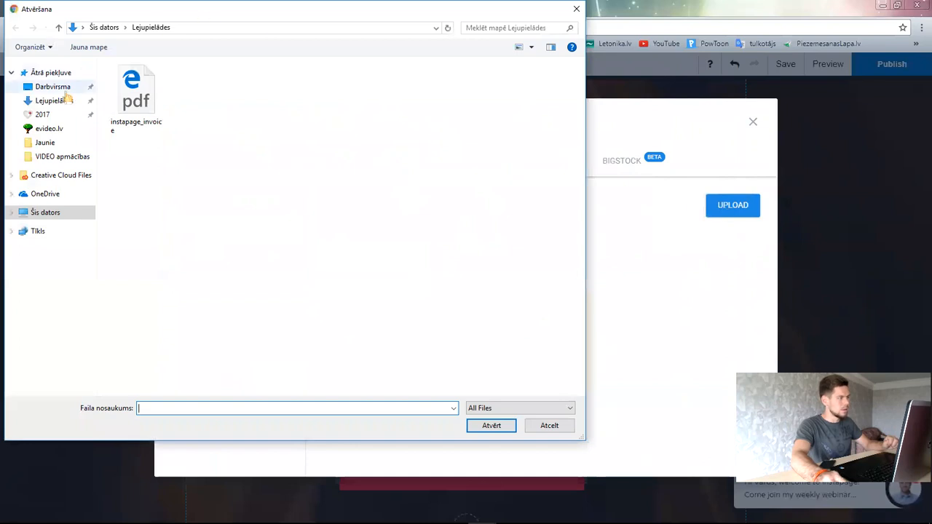
# Step: Upload the image "evideo.lv insta logo2" from the folder 2017 > evideo.lv > LOGO > JAUNAUS > GATAVS
pyautogui.click(43, 118)
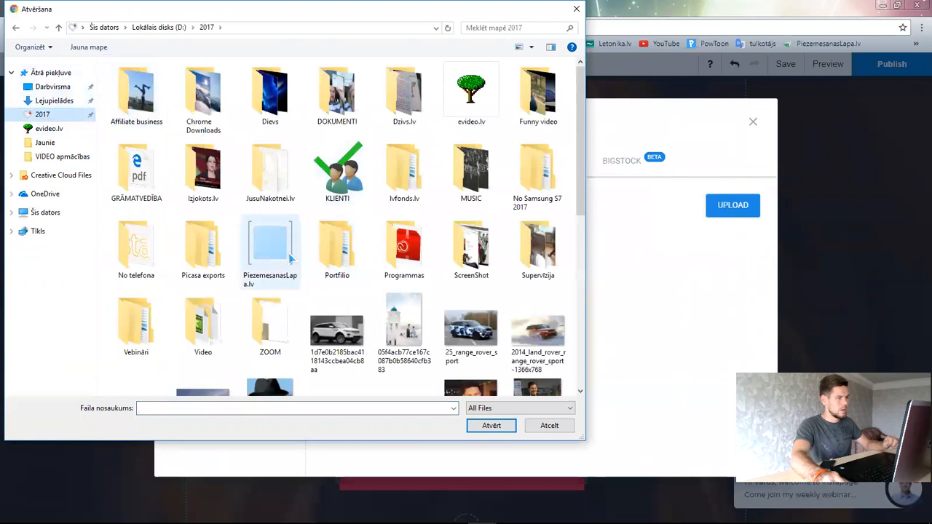
pyautogui.doubleClick(472, 89)
pyautogui.click(352, 175)
pyautogui.doubleClick(353, 177)
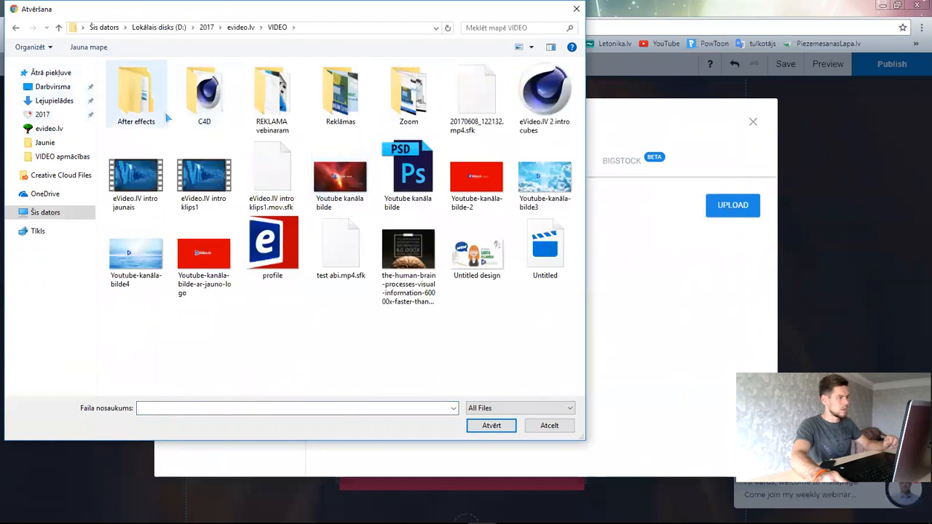
pyautogui.click(246, 31)
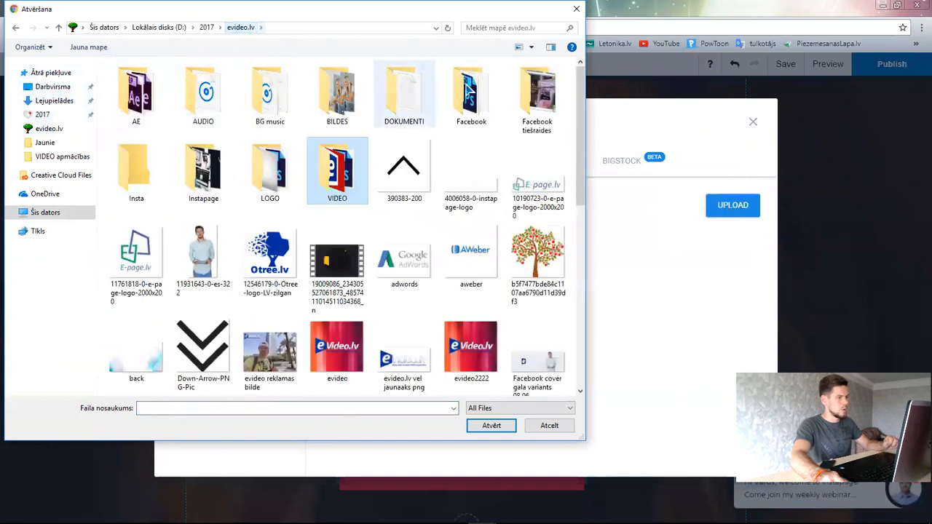
pyautogui.click(274, 187)
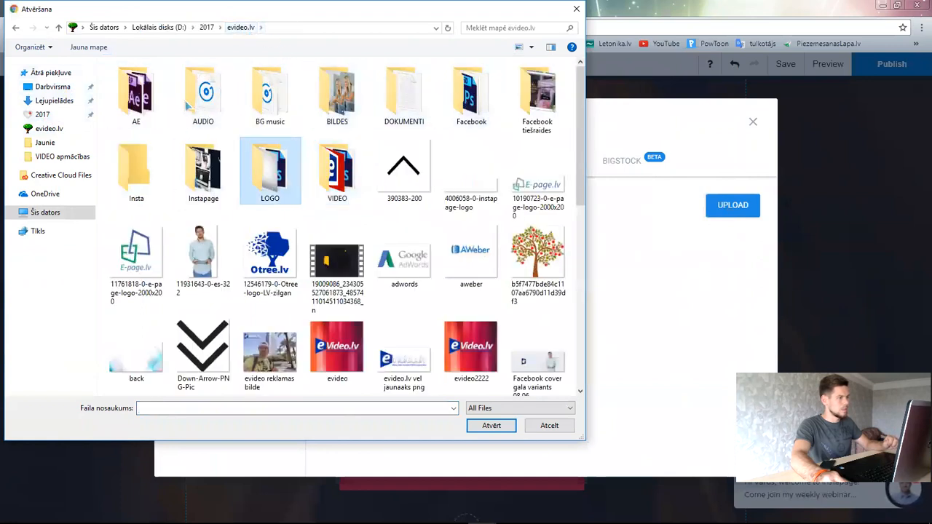
pyautogui.press('Return')
pyautogui.doubleClick(162, 96)
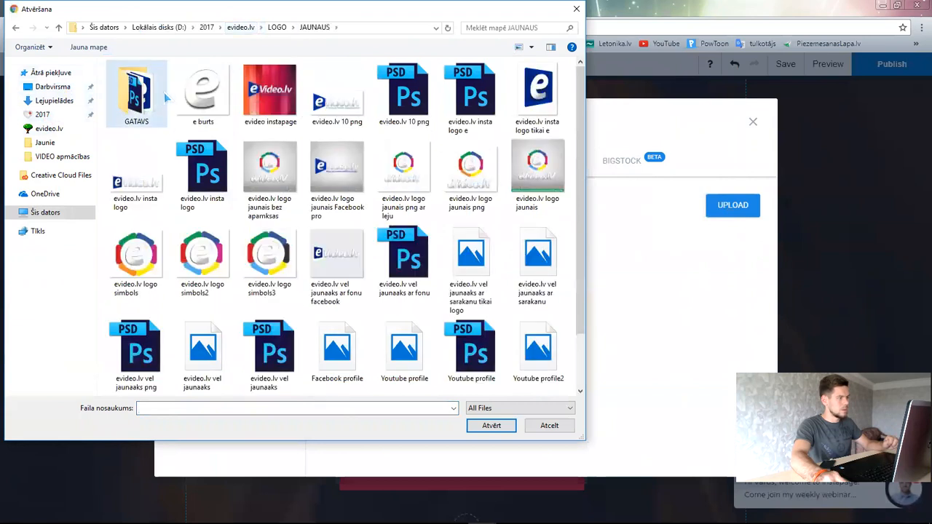
pyautogui.doubleClick(162, 96)
pyautogui.click(280, 108)
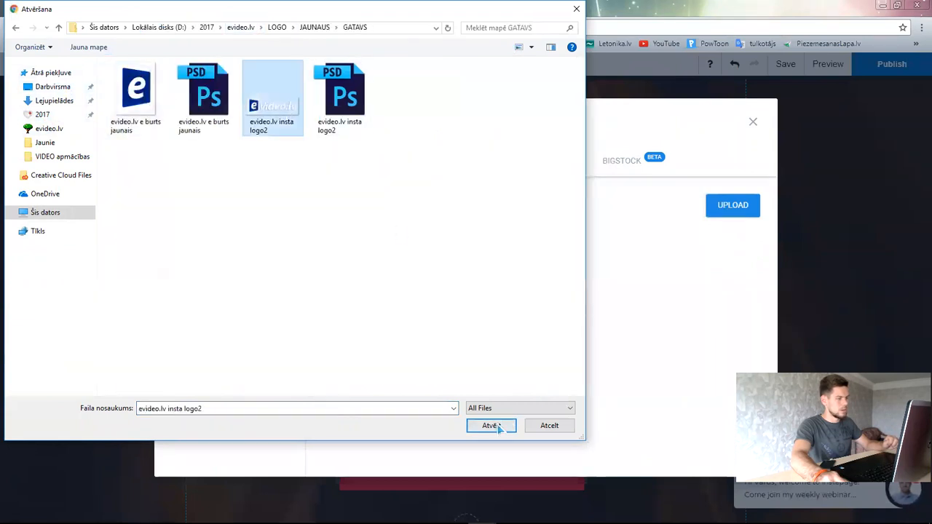
pyautogui.click(498, 427)
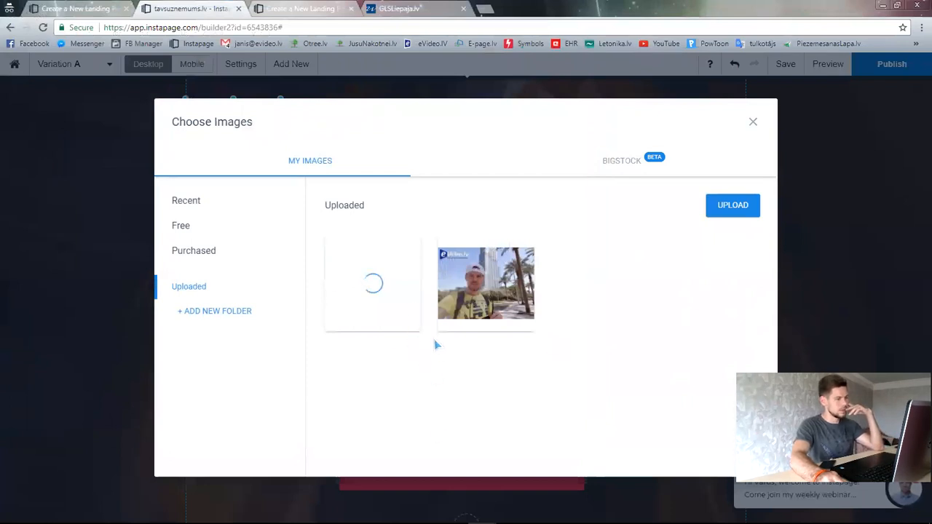
# Step: Insert the uploaded eVideo.lv logo in place of the HALFDEAL logo and finish the crop editing
pyautogui.moveTo(388, 325)
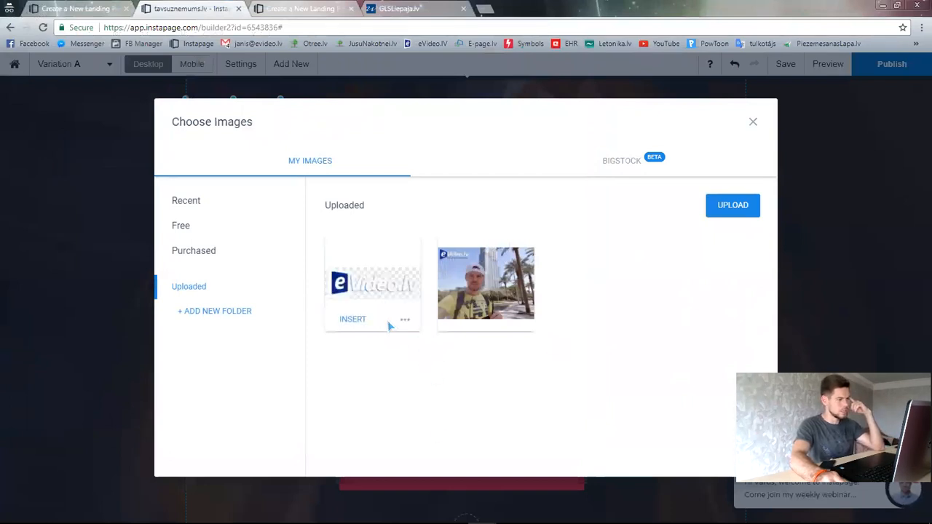
pyautogui.click(354, 321)
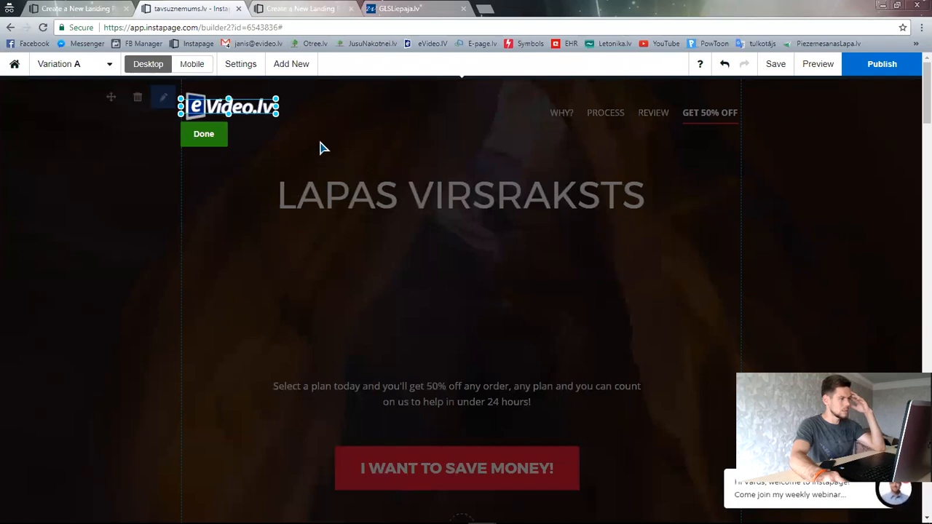
pyautogui.click(273, 115)
# Step: Reinsert the eVideo.lv image as the header logo and extend its crop frame upwards and downwards to fit the whole logo
pyautogui.click(251, 109)
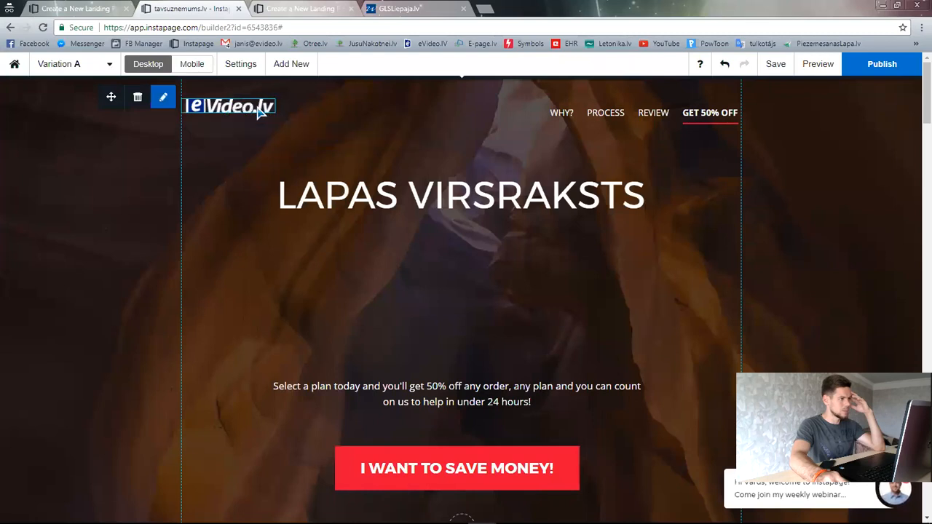
pyautogui.click(414, 139)
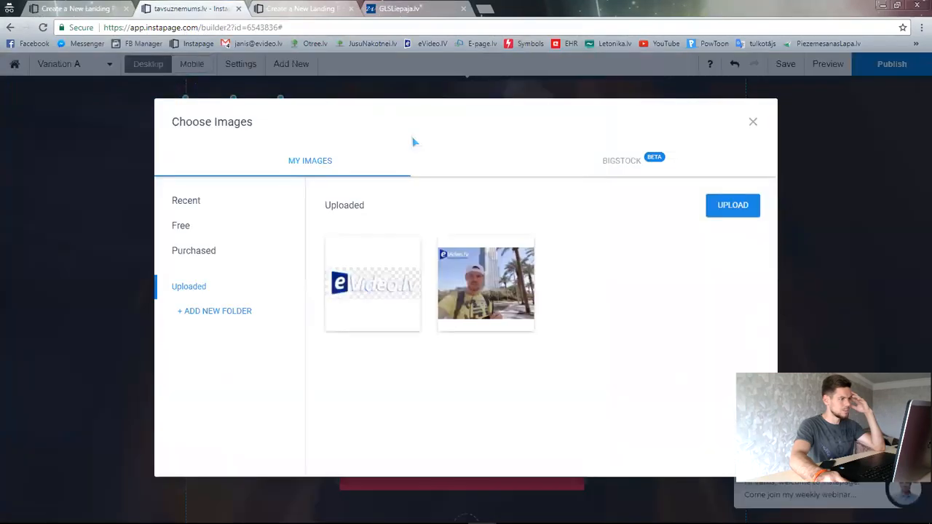
pyautogui.moveTo(370, 263)
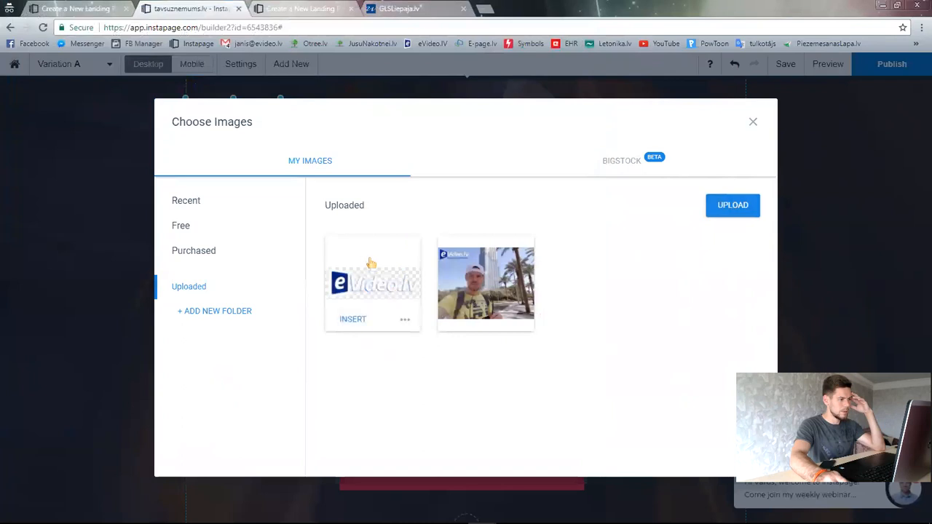
pyautogui.click(354, 322)
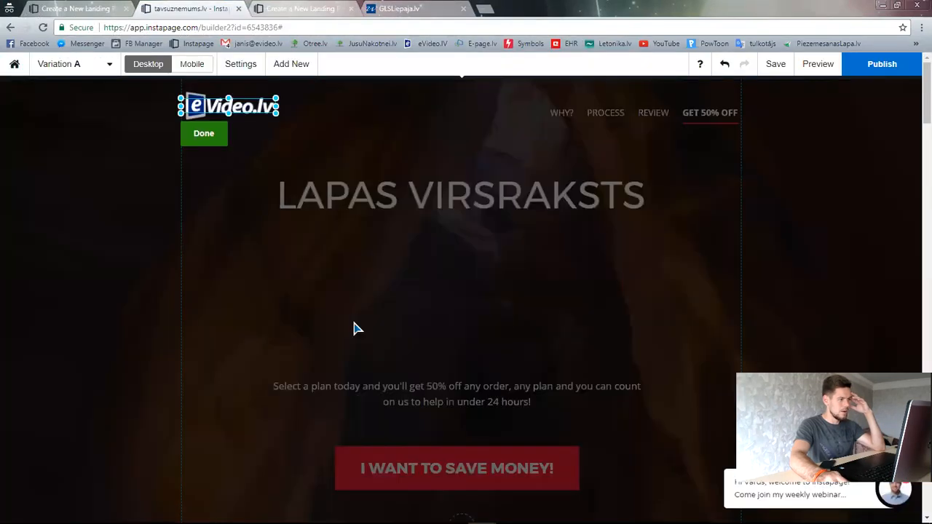
pyautogui.moveTo(228, 104)
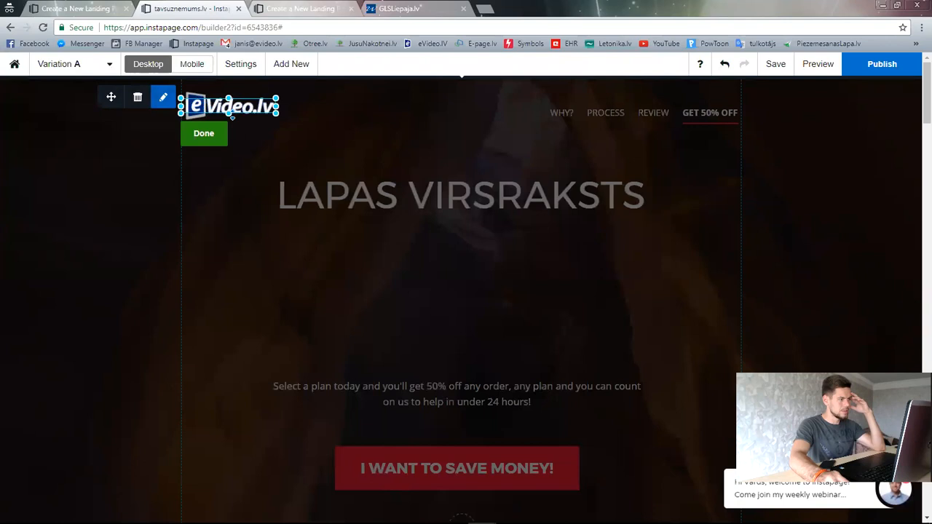
pyautogui.moveTo(228, 115); pyautogui.dragTo(228, 121)
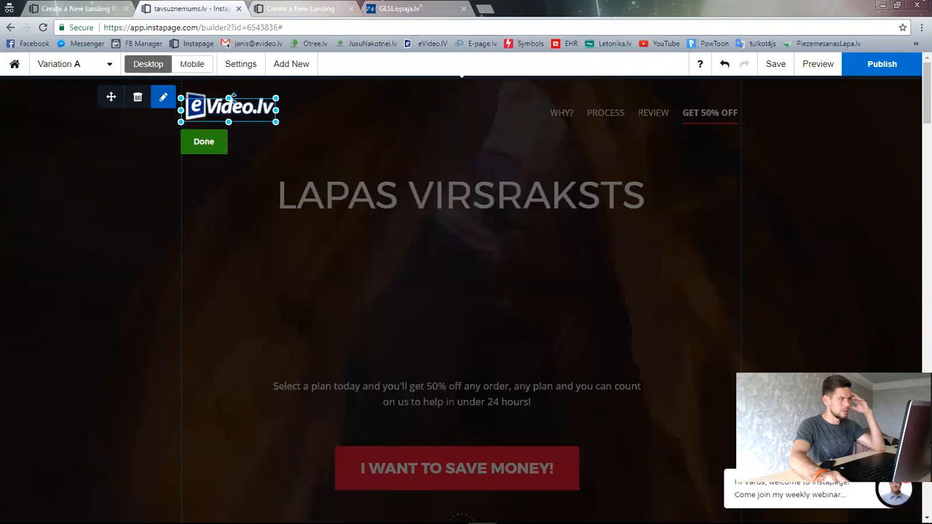
pyautogui.moveTo(228, 89); pyautogui.dragTo(228, 89)
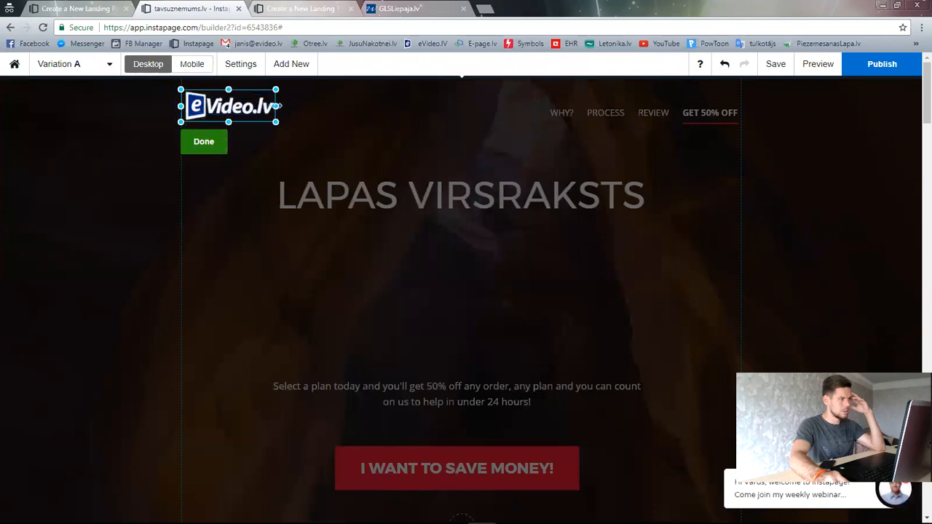
pyautogui.click(214, 147)
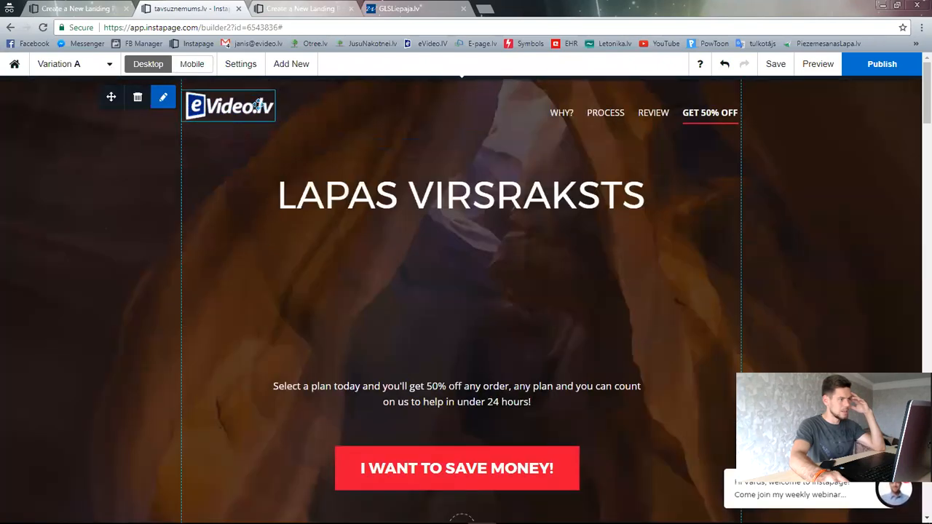
# Step: Enlarge the eVideo.lv logo proportionally in the page header and deselect it
pyautogui.moveTo(429, 178); pyautogui.dragTo(320, 136)
pyautogui.click(214, 197)
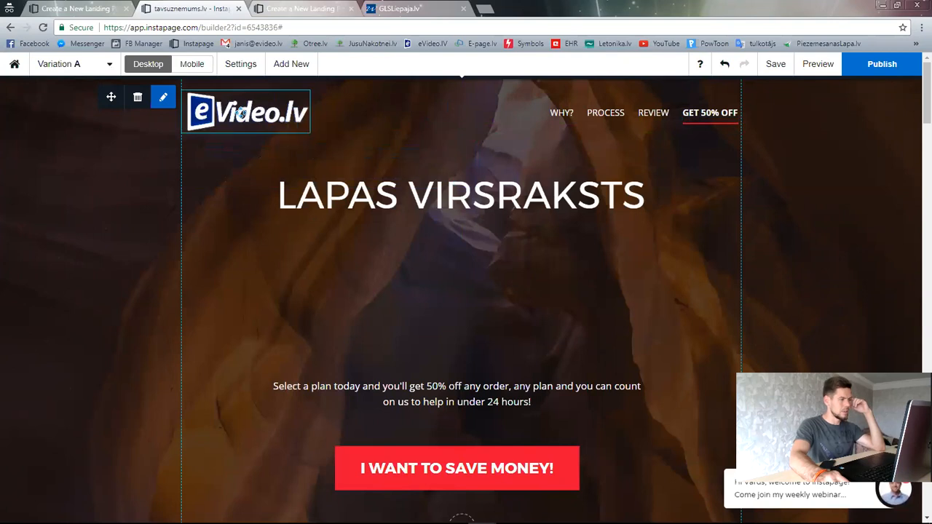
pyautogui.scroll(-2, 391, 338)
pyautogui.scroll(2, 401, 315)
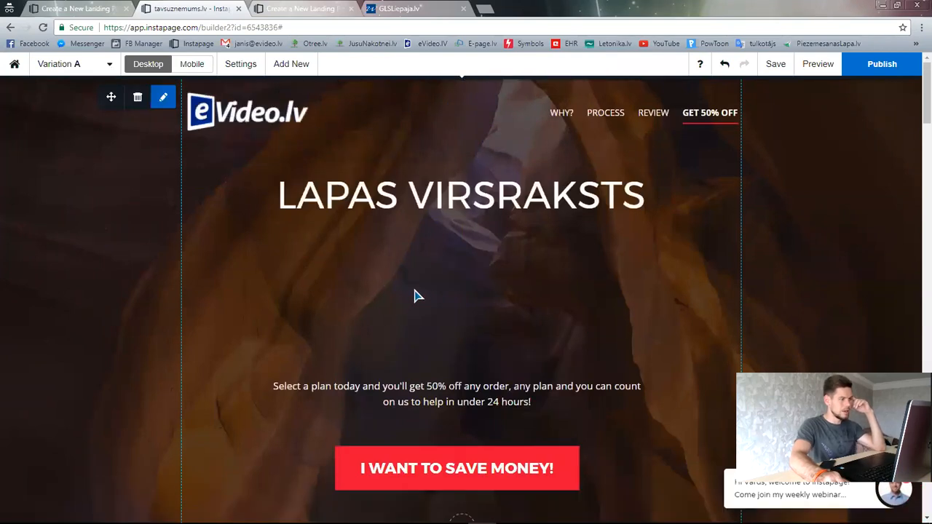
# Step: Try adding a blank section with increased height between the hero and the red countdown section, and delete it
pyautogui.click(291, 66)
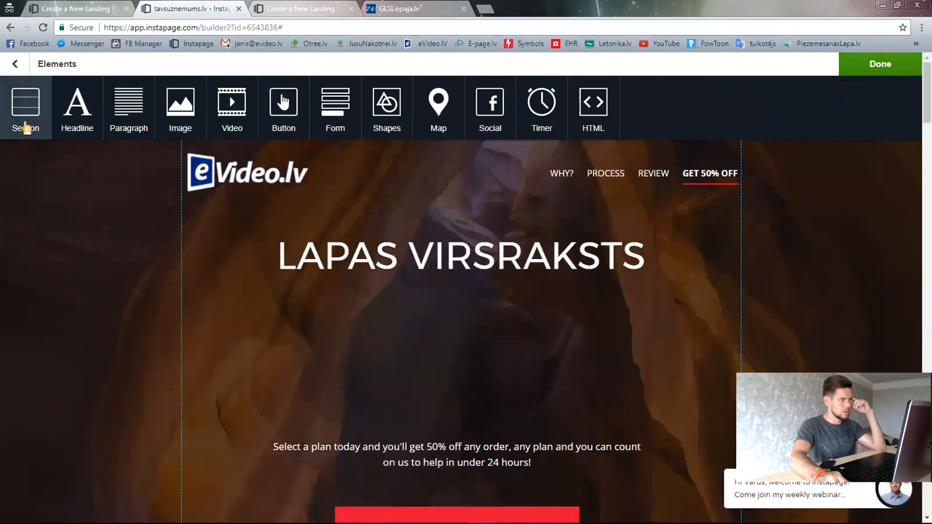
pyautogui.scroll(-5, 73, 227)
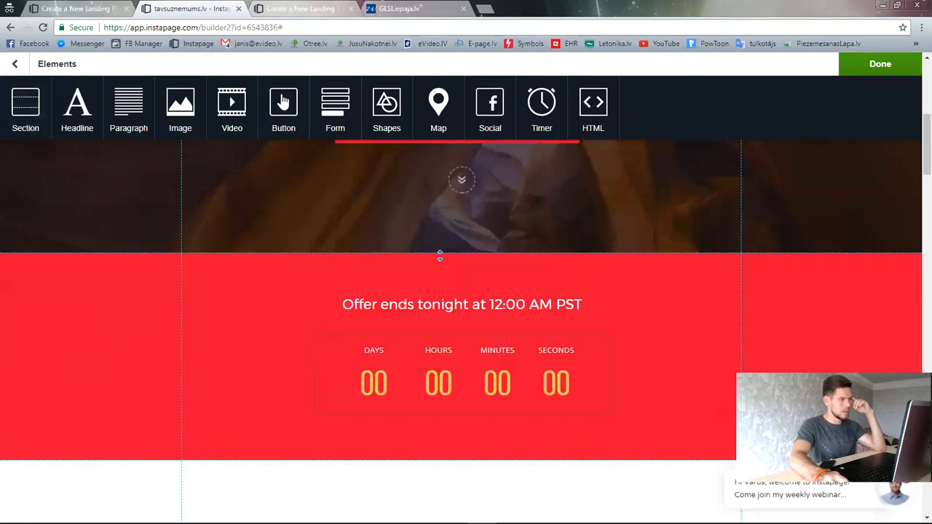
pyautogui.click(29, 116)
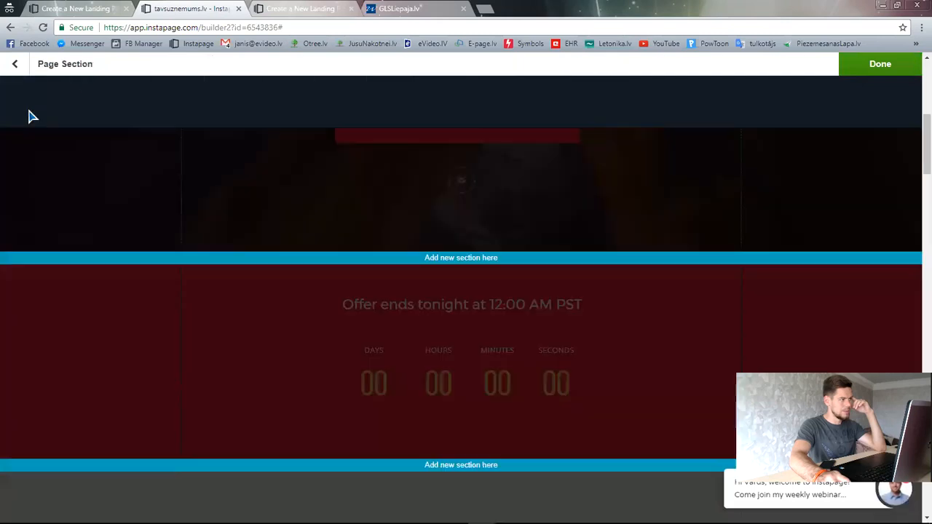
pyautogui.click(228, 261)
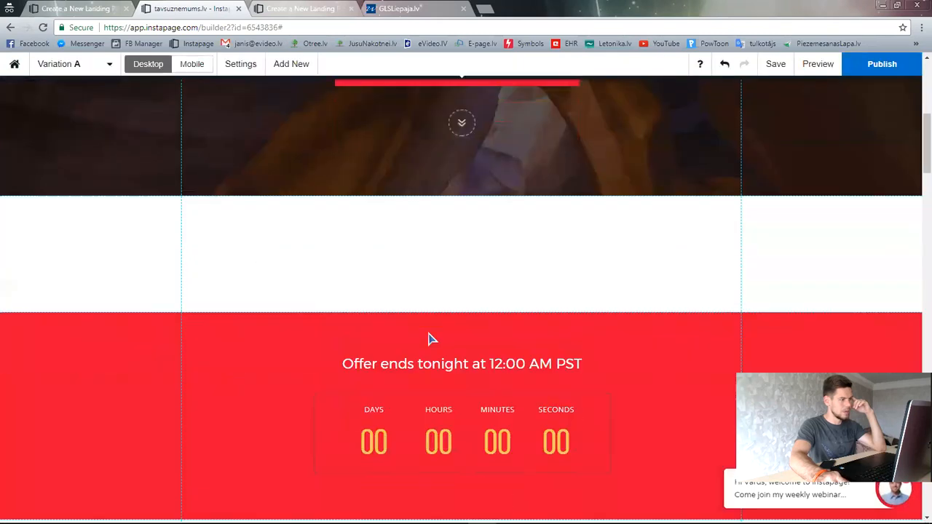
pyautogui.moveTo(422, 310); pyautogui.dragTo(432, 377)
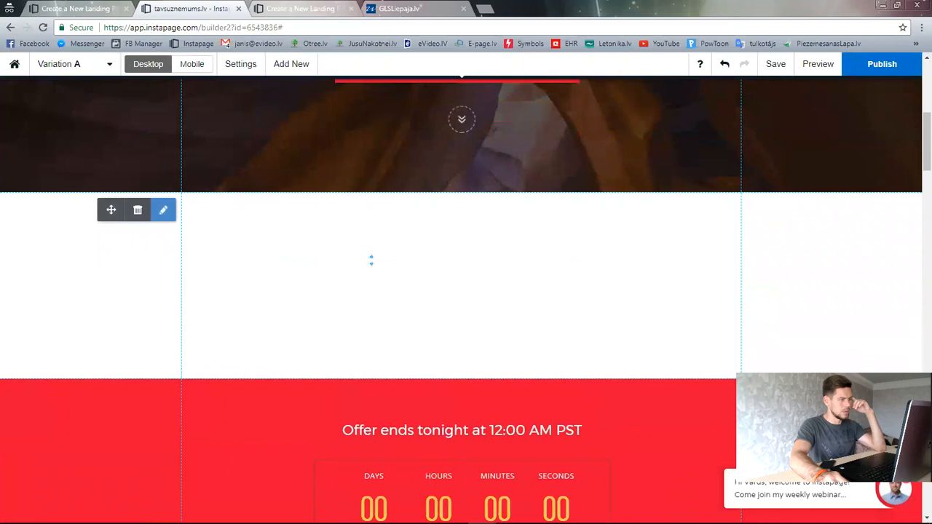
pyautogui.click(141, 217)
# Step: Add a video element to the hero section and place it beneath the LAPAS VIRSRAKSTS headline
pyautogui.scroll(4, 284, 182)
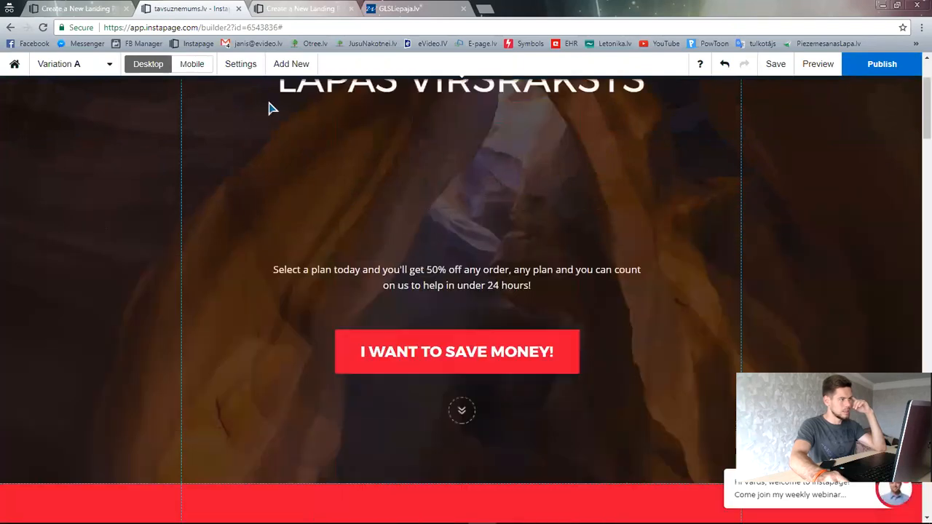
pyautogui.click(290, 65)
pyautogui.click(78, 116)
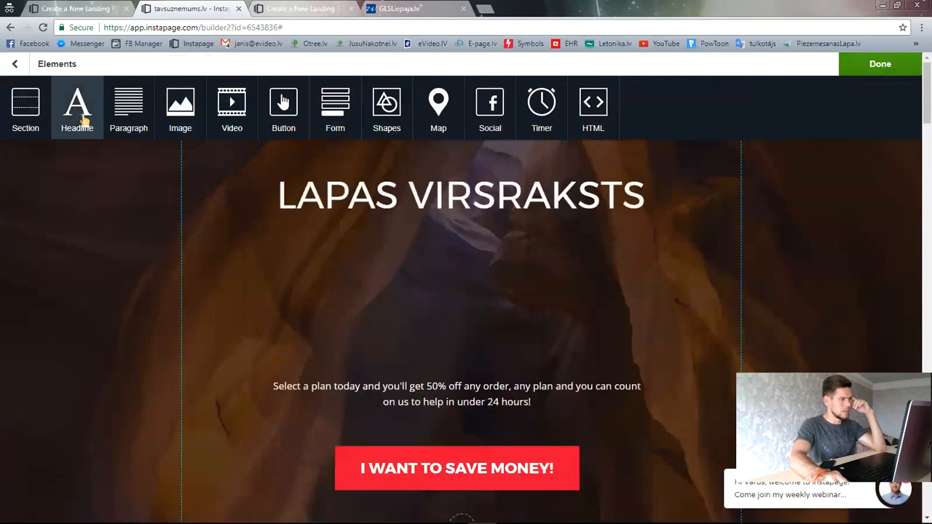
pyautogui.click(232, 117)
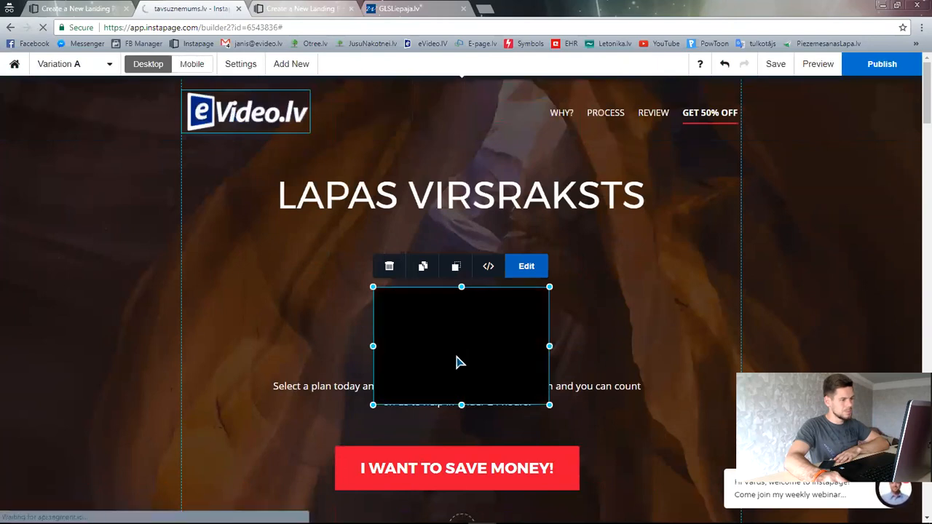
pyautogui.moveTo(468, 349); pyautogui.dragTo(343, 291)
# Step: Move the arrow icon, the red I WANT TO SAVE MONEY! button and the offer paragraph lower in the hero section
pyautogui.scroll(-1, 533, 325)
pyautogui.scroll(-1, 533, 325)
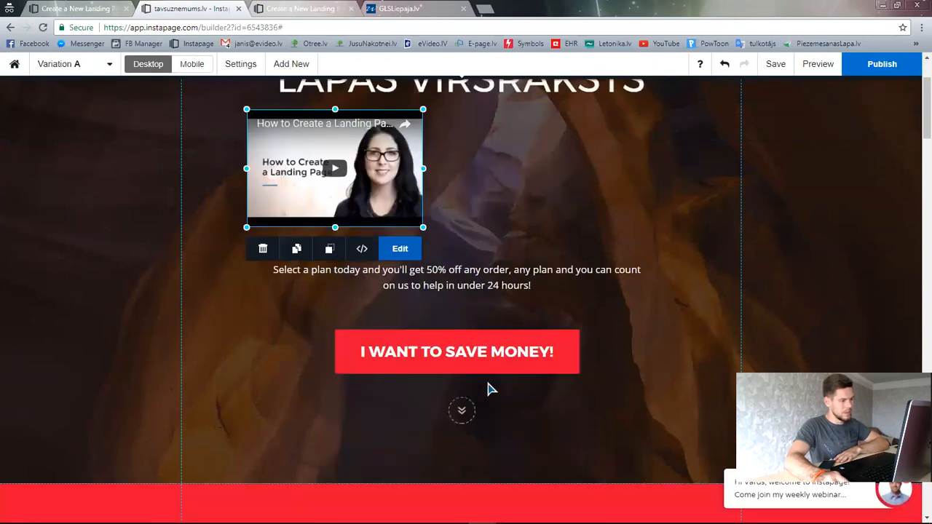
pyautogui.click(447, 437)
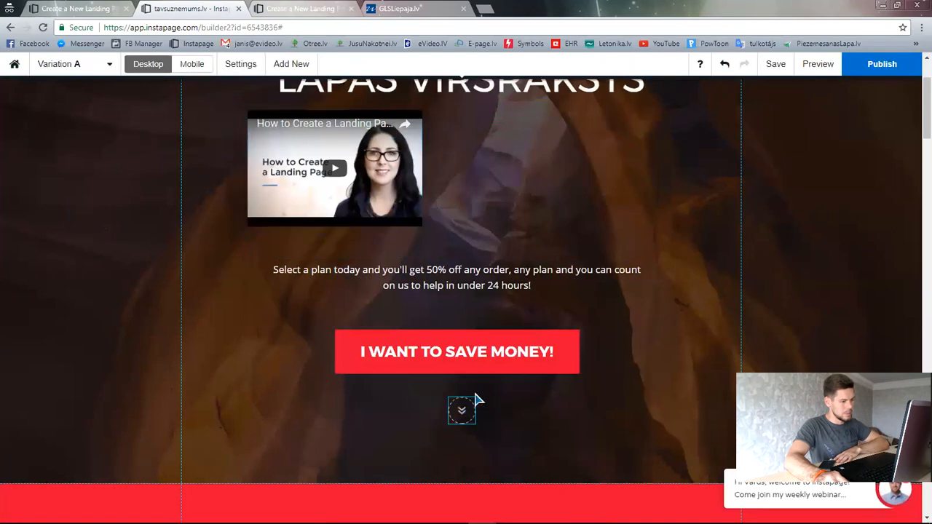
pyautogui.moveTo(468, 410); pyautogui.dragTo(466, 450)
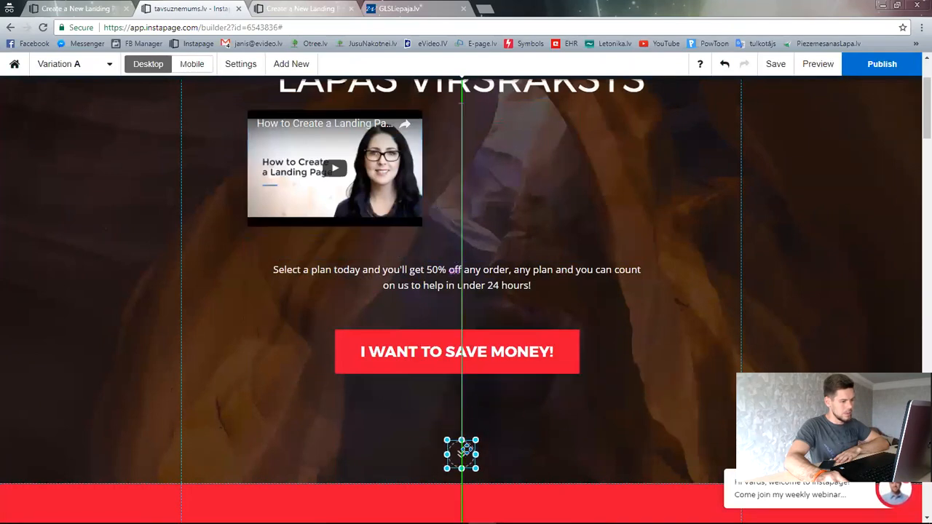
pyautogui.click(656, 419)
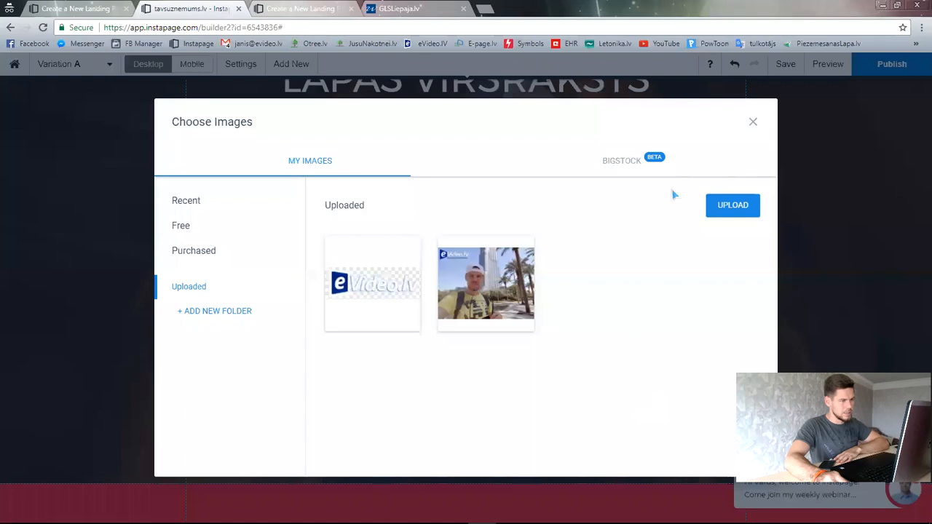
pyautogui.click(754, 124)
pyautogui.moveTo(514, 369); pyautogui.dragTo(519, 393)
pyautogui.moveTo(524, 281); pyautogui.dragTo(526, 348)
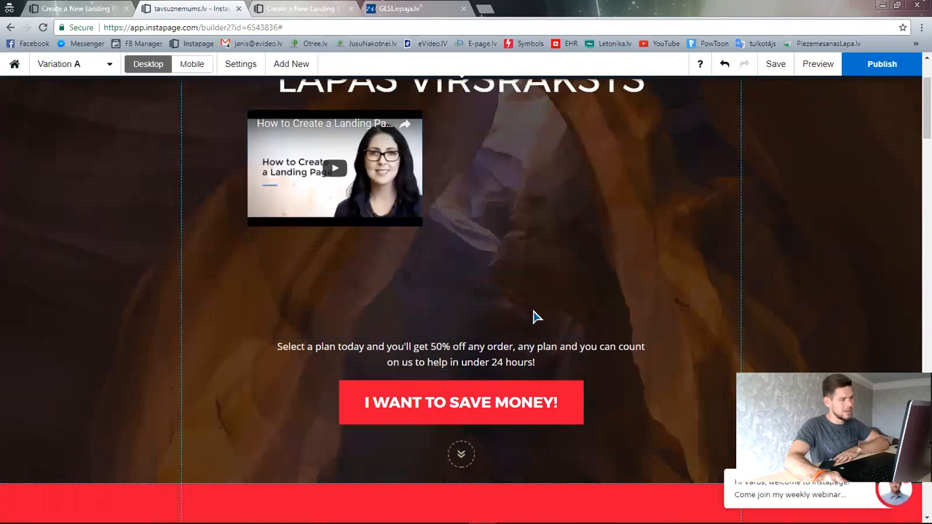
# Step: Enlarge the hero video to fill the space above the offer paragraph and move the headline up closer to the header
pyautogui.scroll(2, 533, 316)
pyautogui.click(412, 316)
pyautogui.moveTo(566, 392); pyautogui.dragTo(645, 447)
pyautogui.moveTo(496, 195); pyautogui.dragTo(496, 167)
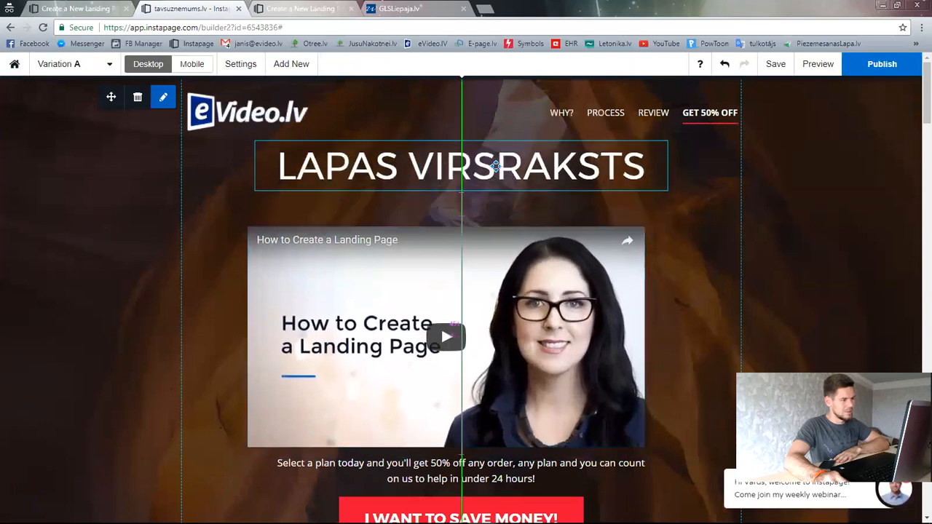
# Step: Move the video up beneath the headline, fine-tune its size and centre it horizontally on the page
pyautogui.moveTo(537, 334); pyautogui.dragTo(548, 305)
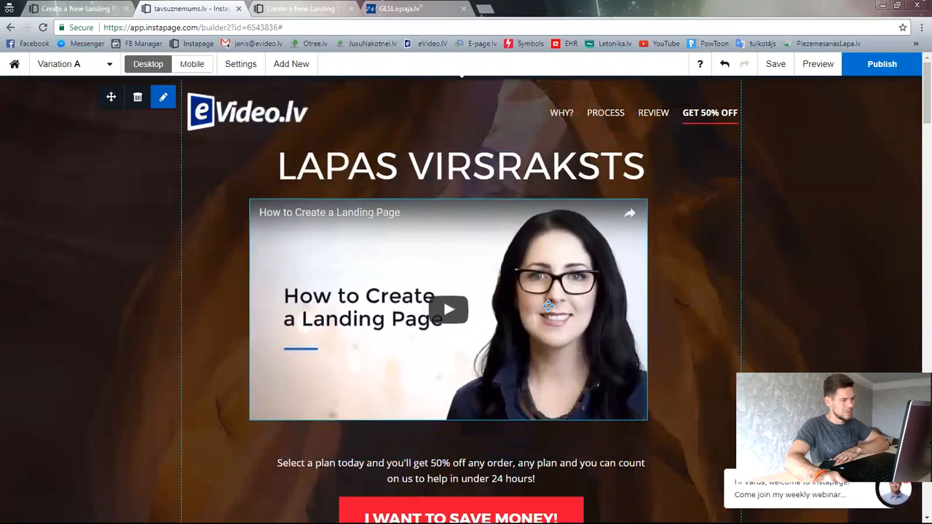
pyautogui.click(629, 394)
pyautogui.moveTo(655, 425)
pyautogui.mouseDown()
pyautogui.moveTo(672, 449)
pyautogui.moveTo(652, 446)
pyautogui.moveTo(652, 423)
pyautogui.mouseUp()
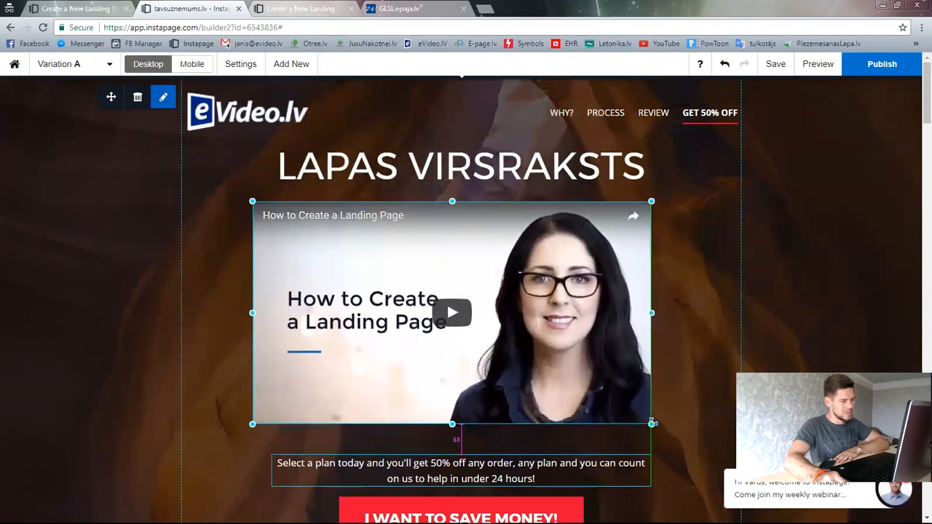
pyautogui.moveTo(532, 357)
pyautogui.mouseDown()
pyautogui.moveTo(549, 359)
pyautogui.moveTo(539, 358)
pyautogui.mouseUp()
pyautogui.click(684, 288)
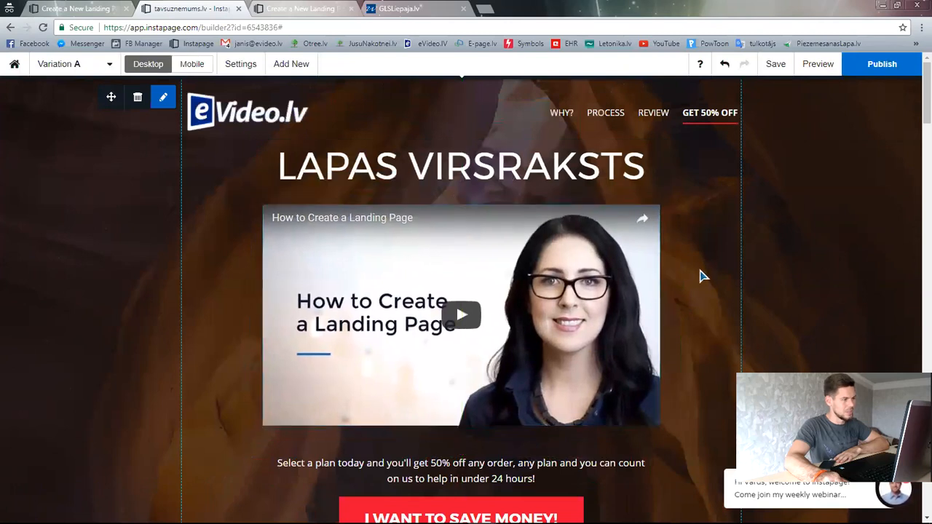
# Step: Open the hero video's settings and select its whole YouTube link
pyautogui.click(500, 295)
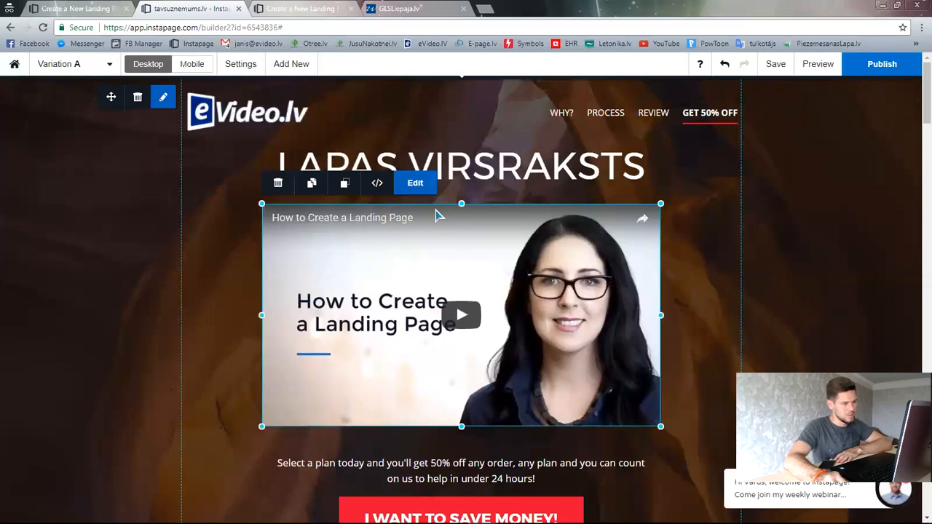
pyautogui.click(420, 186)
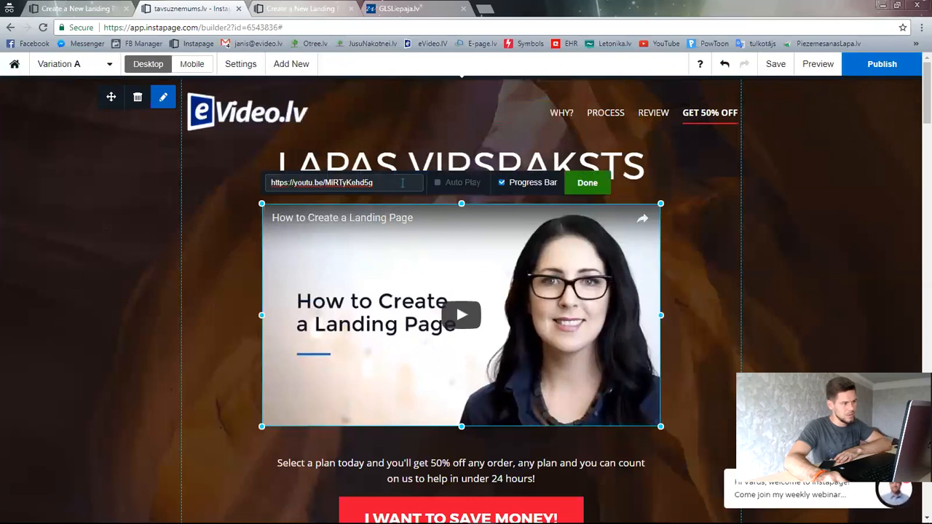
pyautogui.tripleClick(393, 185)
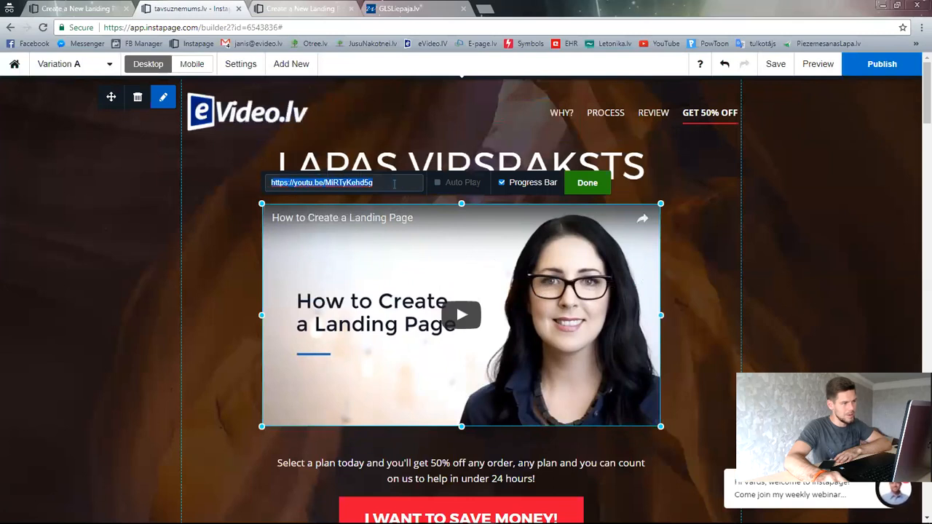
# Step: Open youtube.com in a new browser tab
pyautogui.click(486, 9)
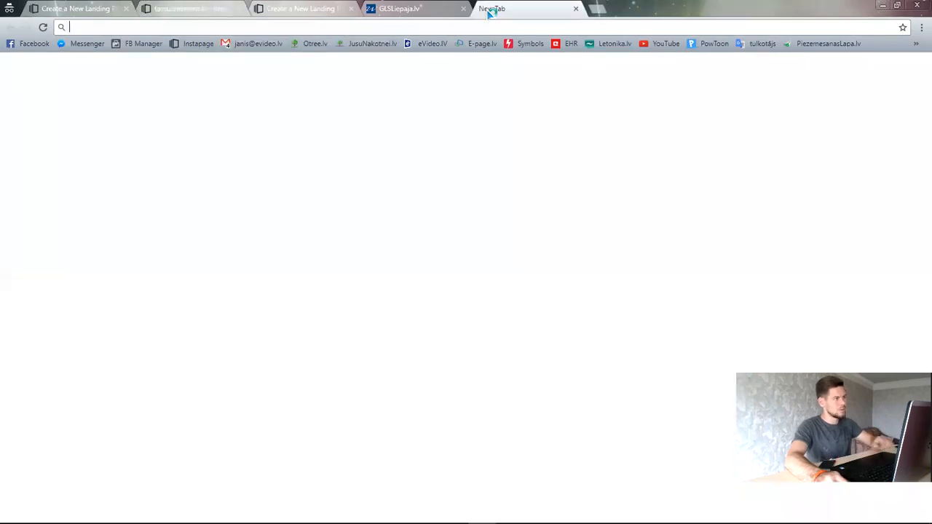
pyautogui.write('youtube.com')
pyautogui.press('Return')
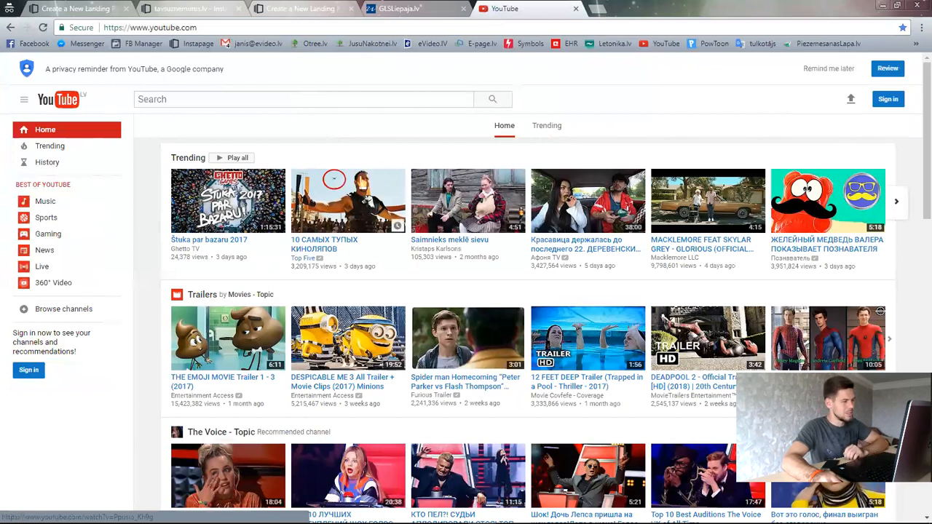
# Step: Look through the recommended videos on the YouTube home page and return to its beginning
pyautogui.scroll(-2, 906, 300)
pyautogui.scroll(-2, 906, 301)
pyautogui.scroll(-1, 906, 301)
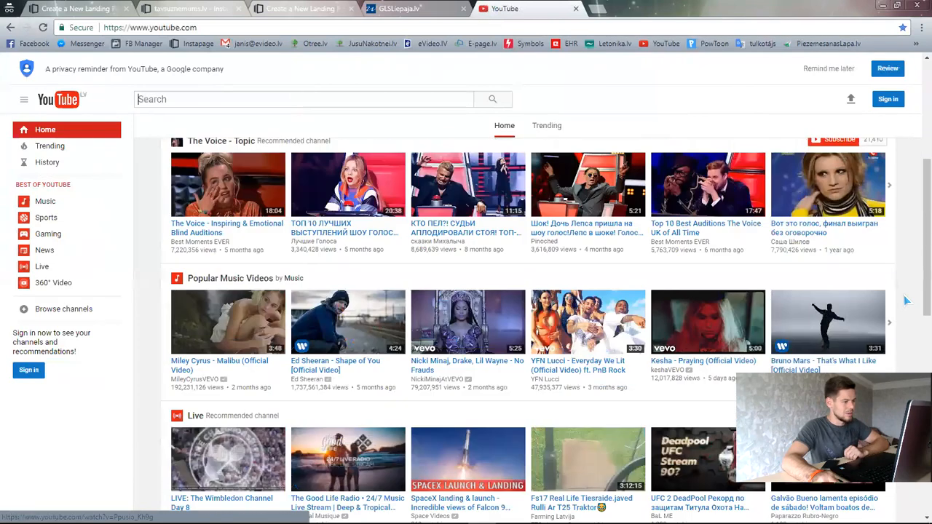
pyautogui.scroll(-3, 906, 300)
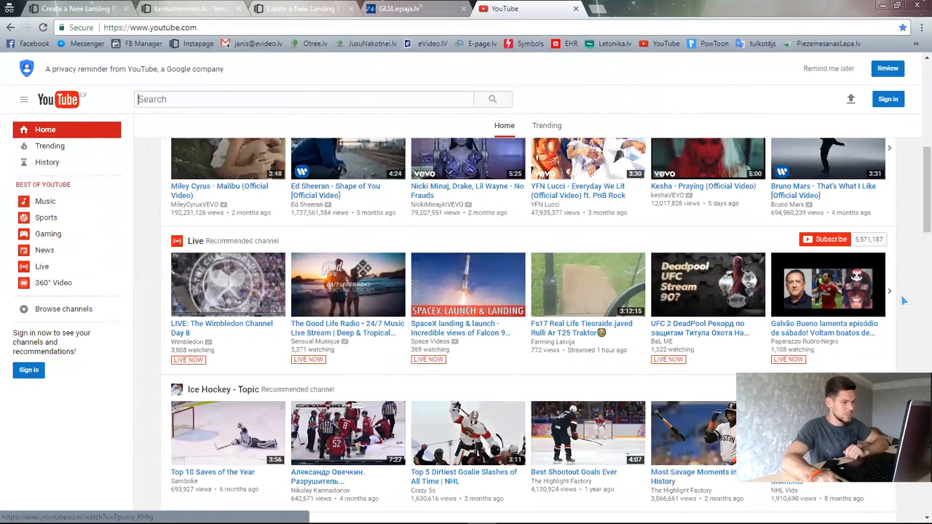
pyautogui.scroll(-3, 900, 300)
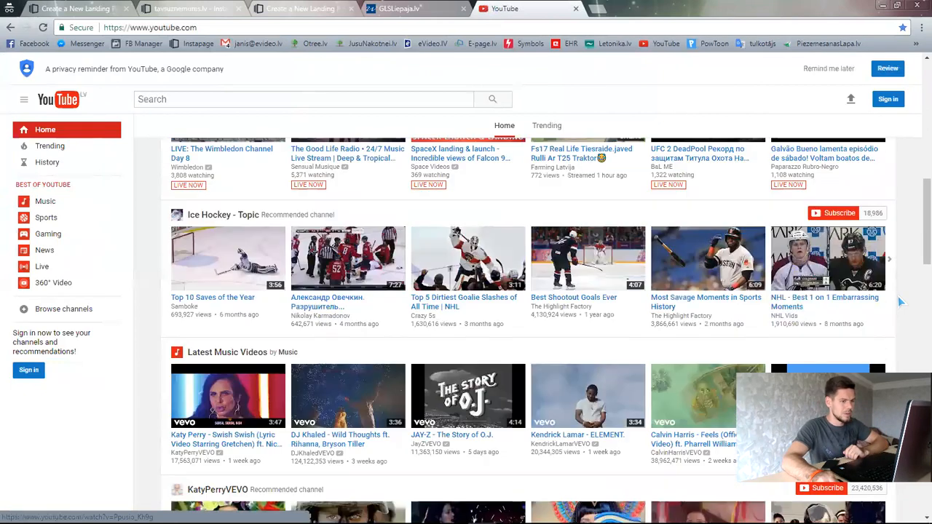
pyautogui.scroll(-3, 900, 301)
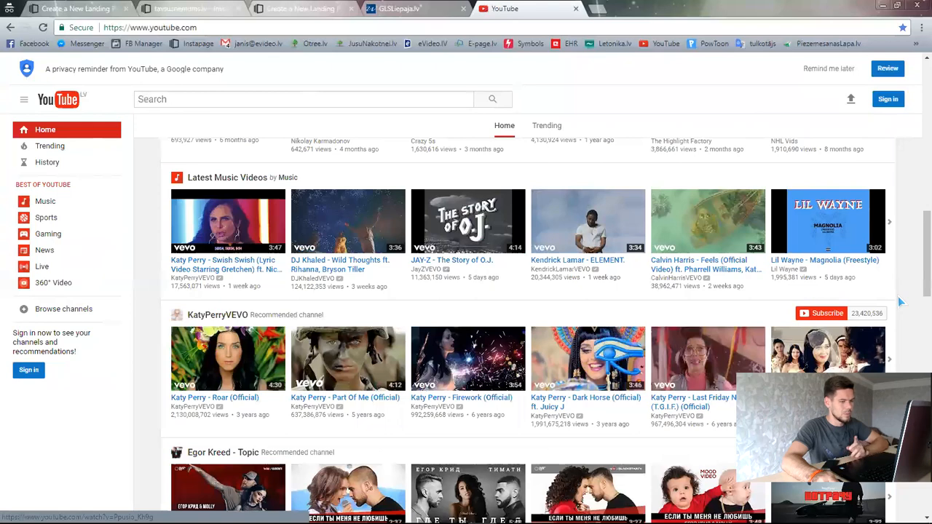
pyautogui.scroll(-5, 899, 302)
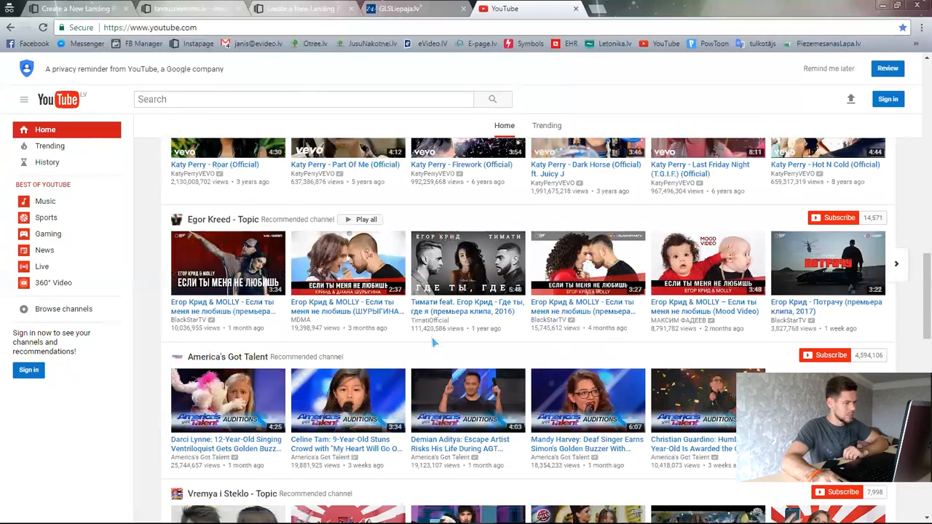
pyautogui.scroll(-4, 536, 359)
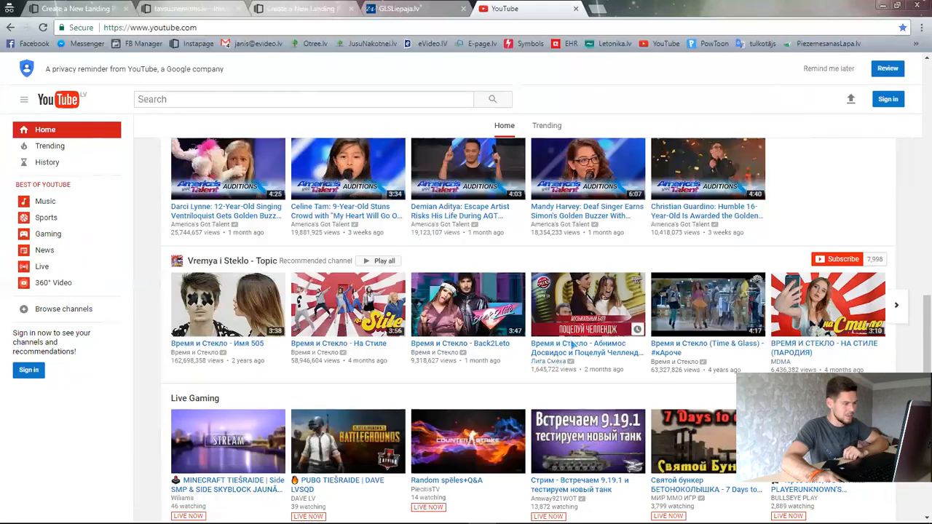
pyautogui.scroll(-2, 498, 388)
pyautogui.scroll(-2, 498, 392)
pyautogui.scroll(20, 498, 390)
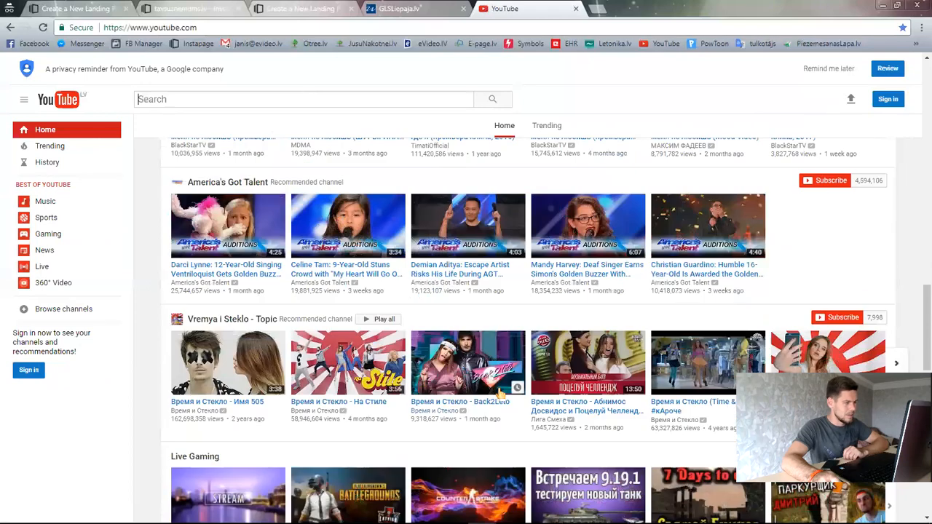
pyautogui.scroll(4, 498, 389)
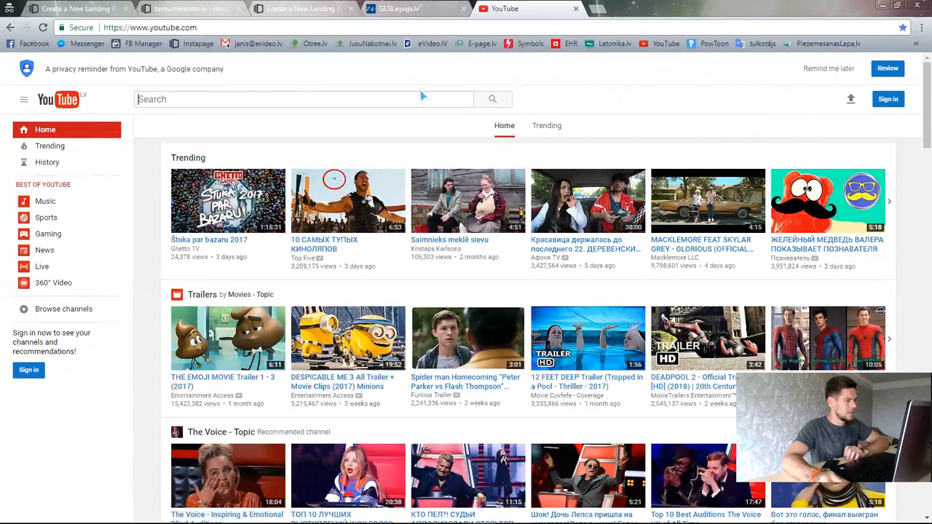
# Step: Search YouTube for the eVideo.lv channel owner's name and open the list of videos on that channel
pyautogui.click(345, 99)
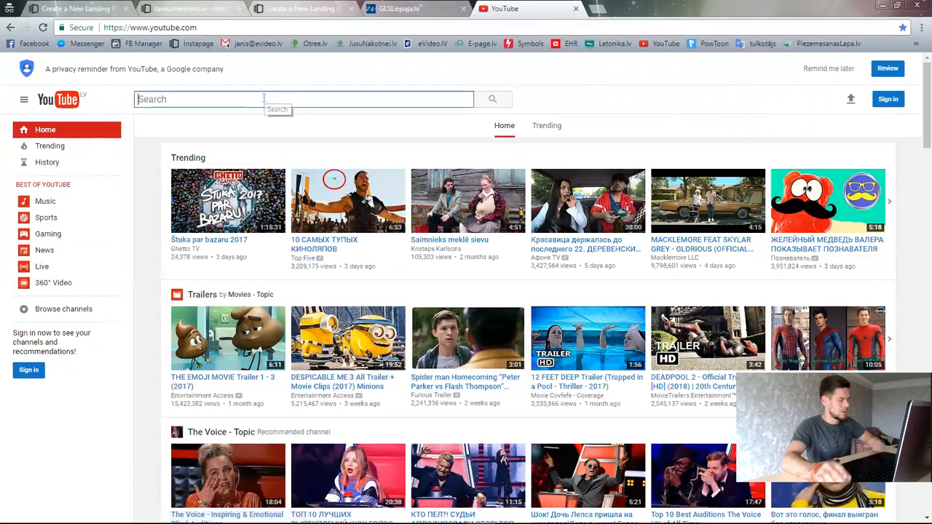
pyautogui.write('janis ozols')
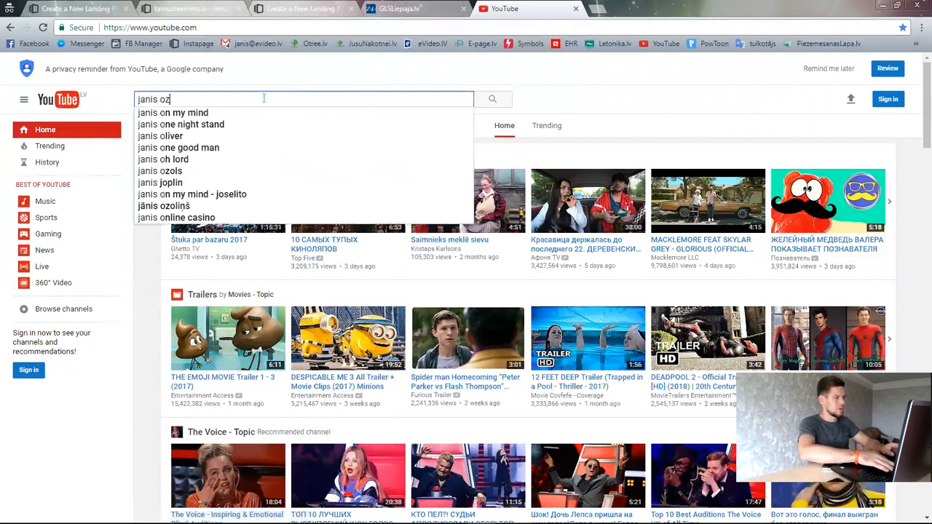
pyautogui.press('Return')
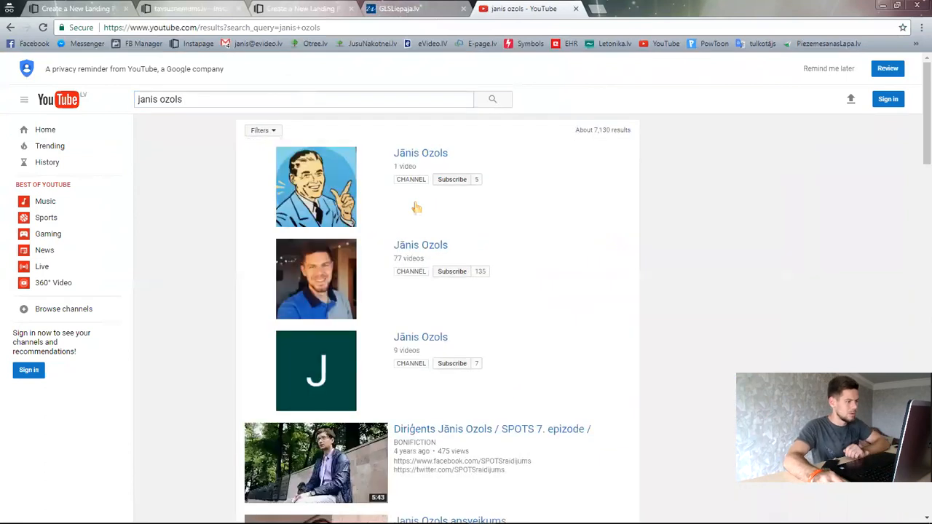
pyautogui.click(424, 247)
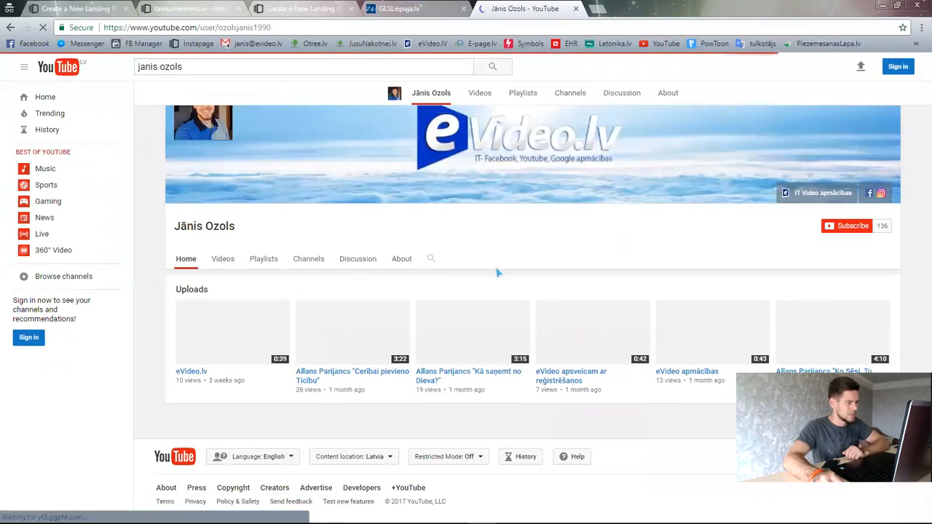
pyautogui.click(216, 264)
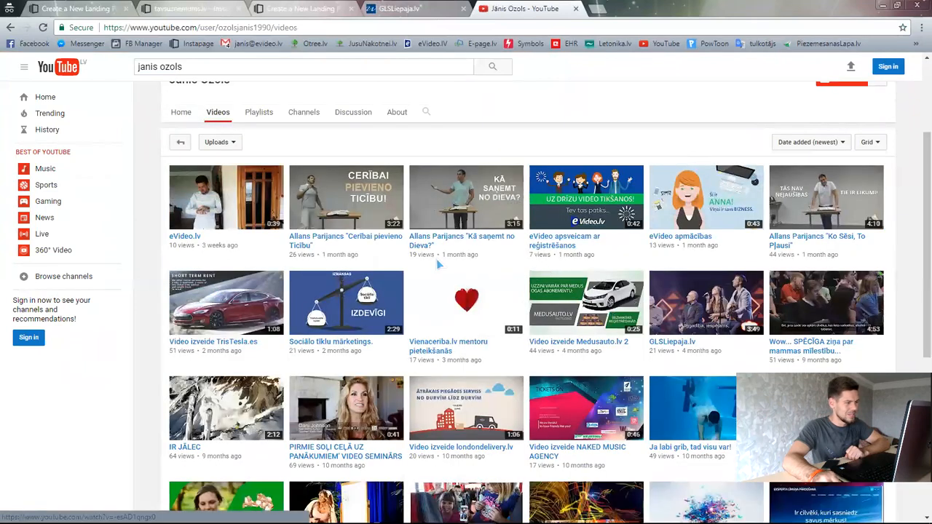
# Step: Open the video "IR JĀLEC" from the channel's video list and pause its playback
pyautogui.scroll(-2, 546, 291)
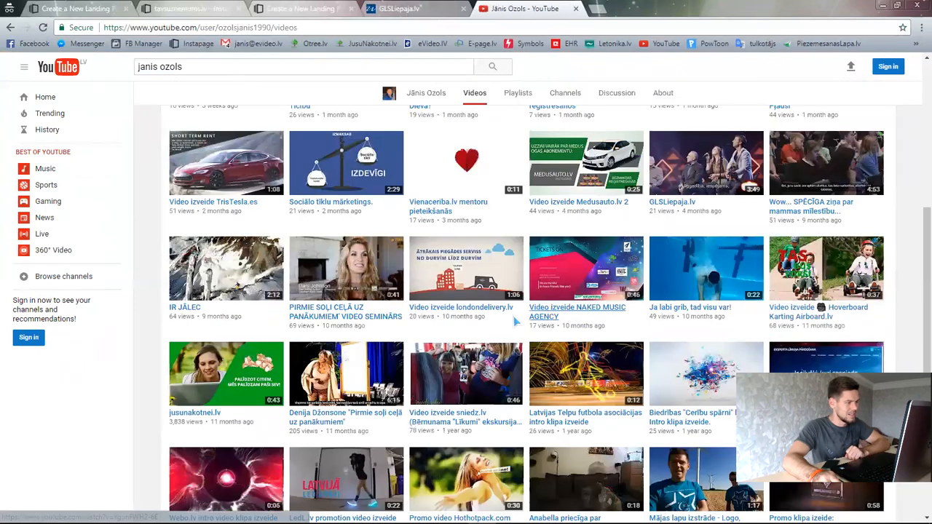
pyautogui.click(186, 307)
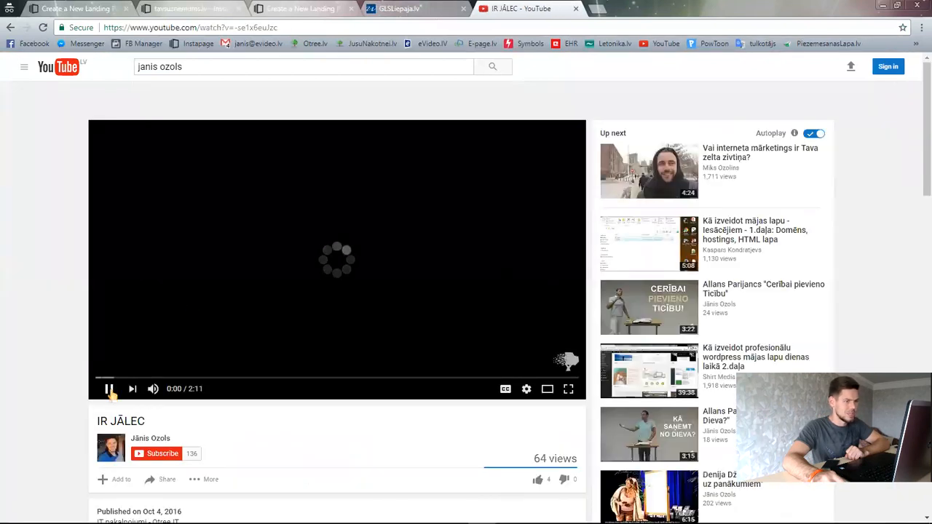
pyautogui.click(108, 388)
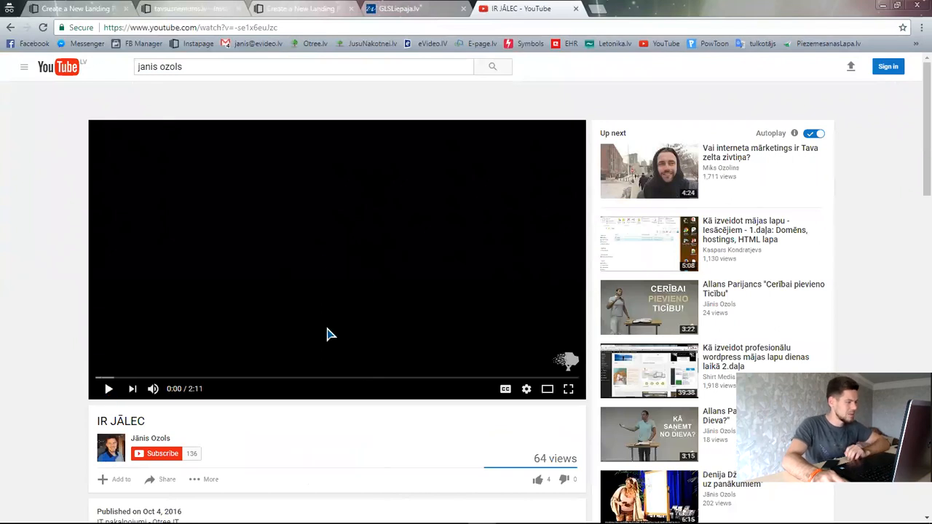
# Step: Copy the full web address of the "IR JĀLEC" video
pyautogui.click(254, 27)
pyautogui.scroll(-4, 106, 338)
pyautogui.scroll(3, 105, 344)
pyautogui.scroll(2, 316, 364)
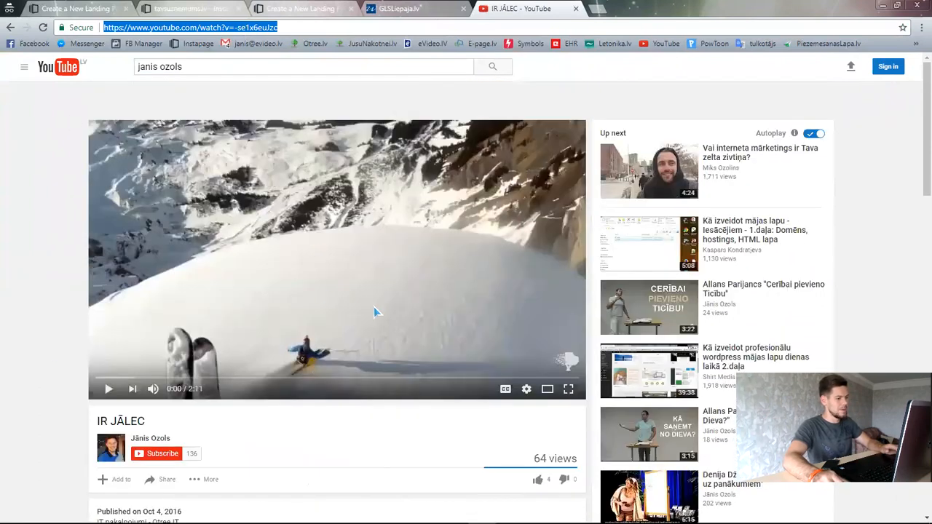
pyautogui.scroll(-2, 373, 307)
pyautogui.scroll(2, 373, 304)
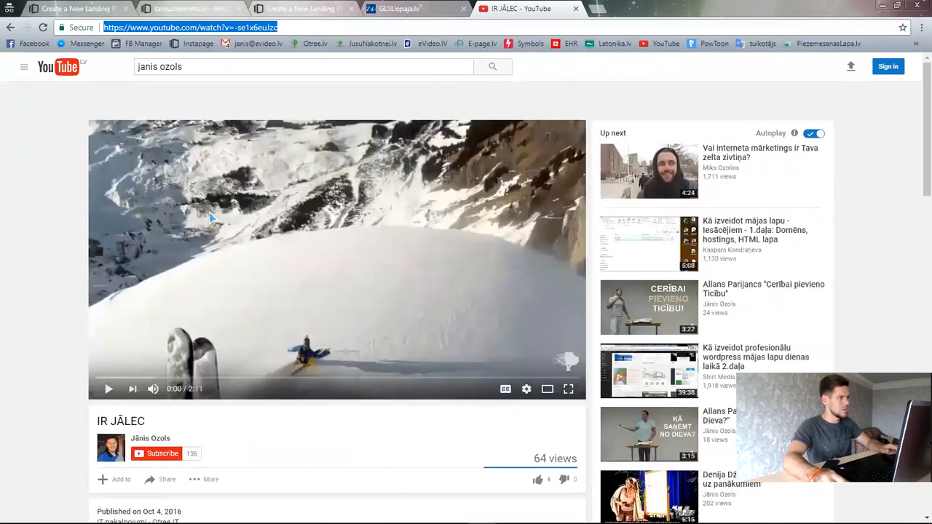
pyautogui.click(170, 28)
pyautogui.tripleClick(185, 27)
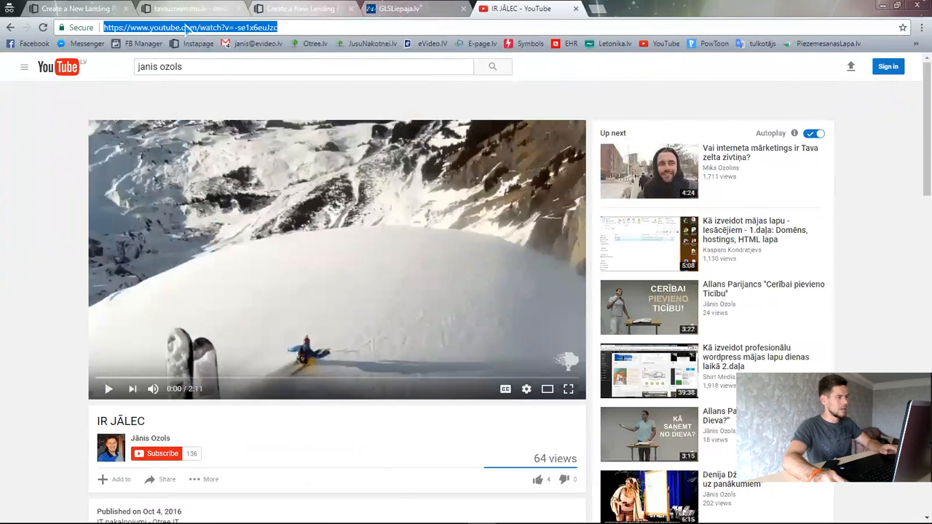
pyautogui.rightClick(257, 32)
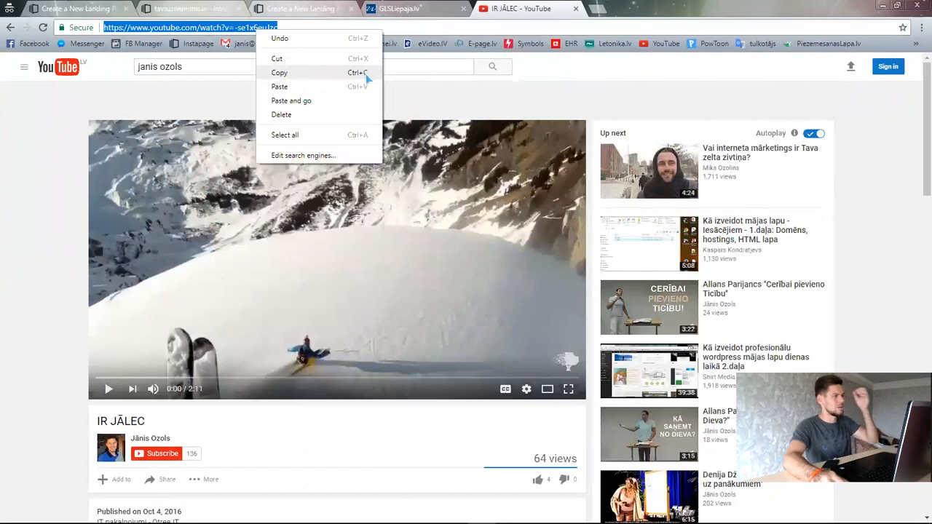
# Step: Close the duplicate "Create a New Landing Page" tab and return to the tavsuznemums.lv page builder
pyautogui.click(300, 8)
pyautogui.click(188, 9)
pyautogui.click(298, 15)
pyautogui.click(351, 8)
pyautogui.click(188, 9)
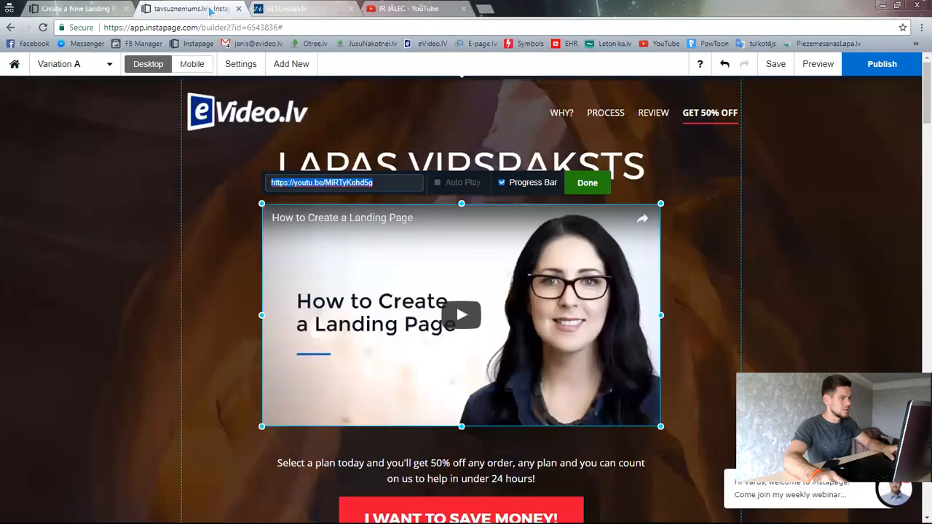
# Step: Replace the hero video's link with the copied YouTube address, keep Progress Bar enabled and apply the change
pyautogui.click(697, 279)
pyautogui.click(491, 283)
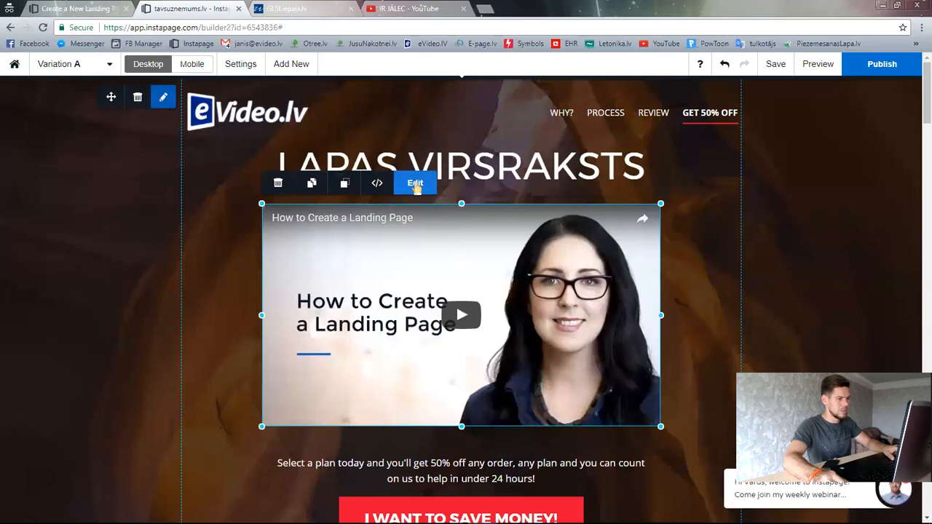
pyautogui.click(414, 183)
pyautogui.tripleClick(380, 183)
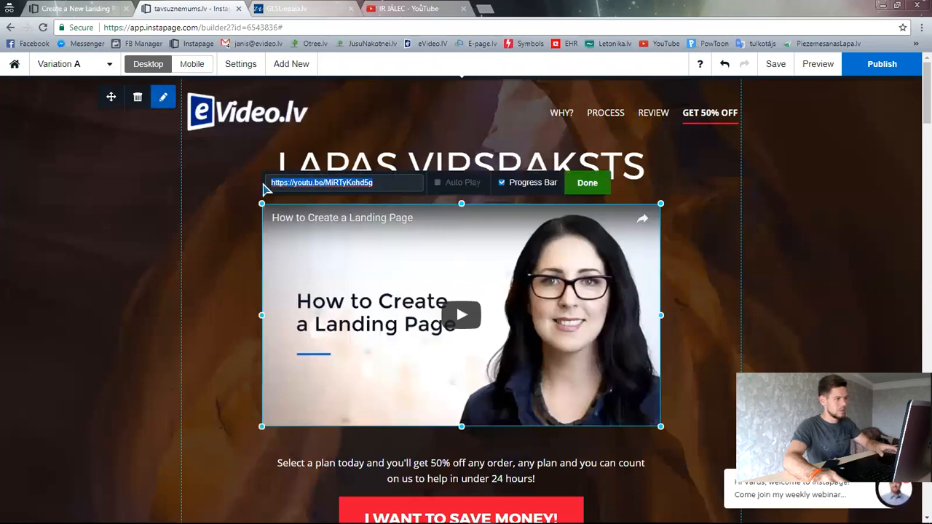
pyautogui.hotkey('ctrl', 'v')
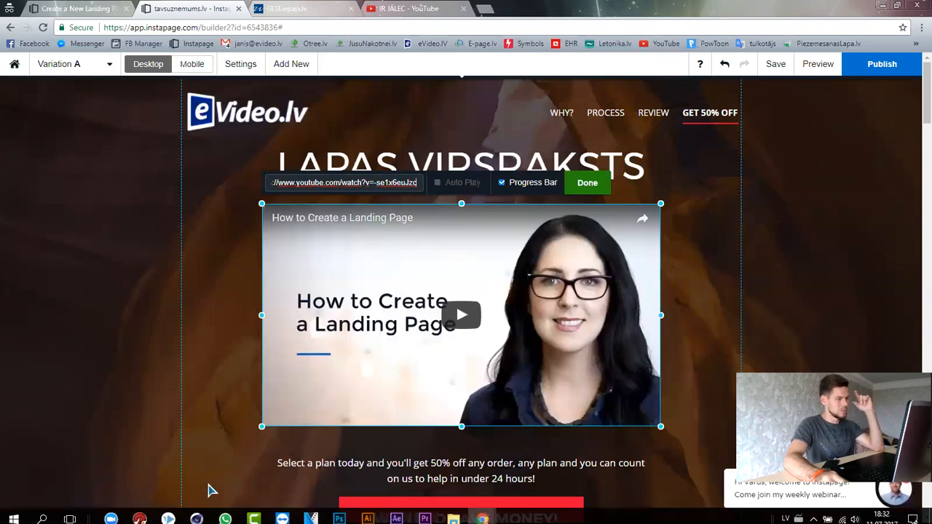
pyautogui.click(502, 183)
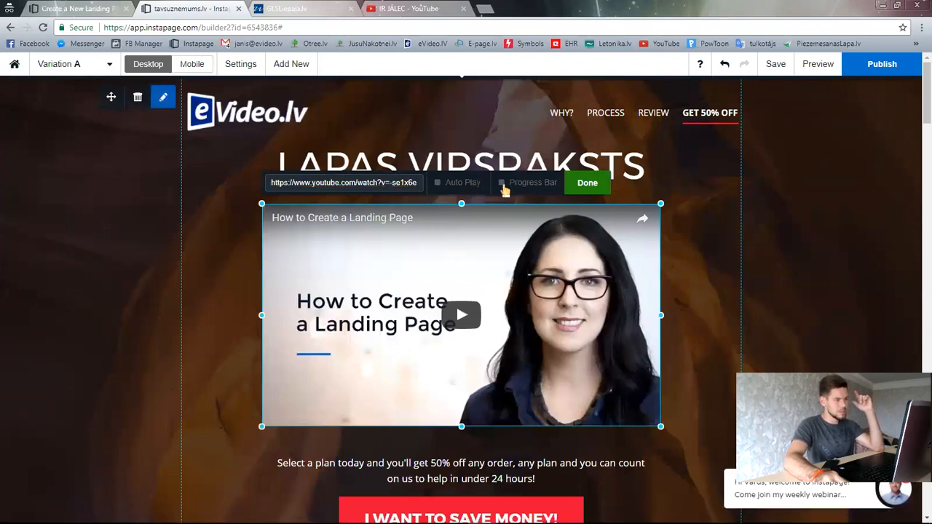
pyautogui.click(502, 183)
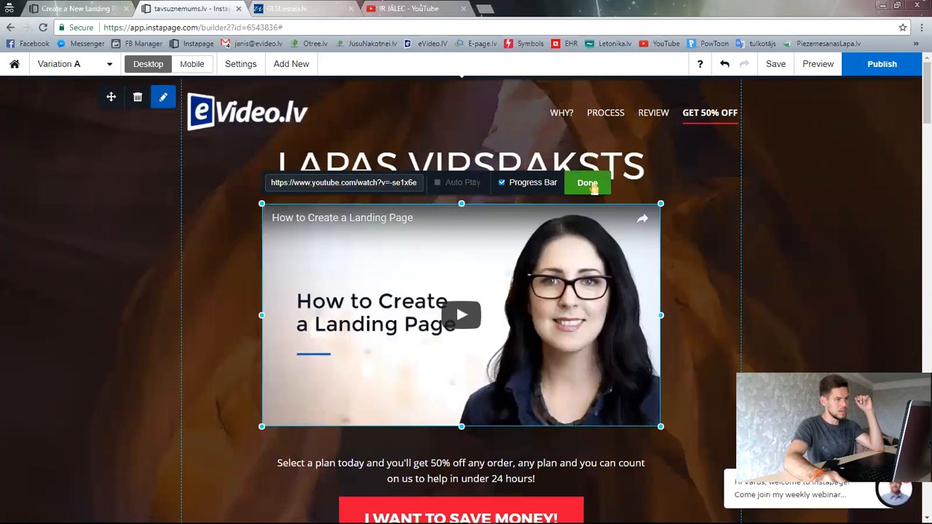
pyautogui.click(591, 186)
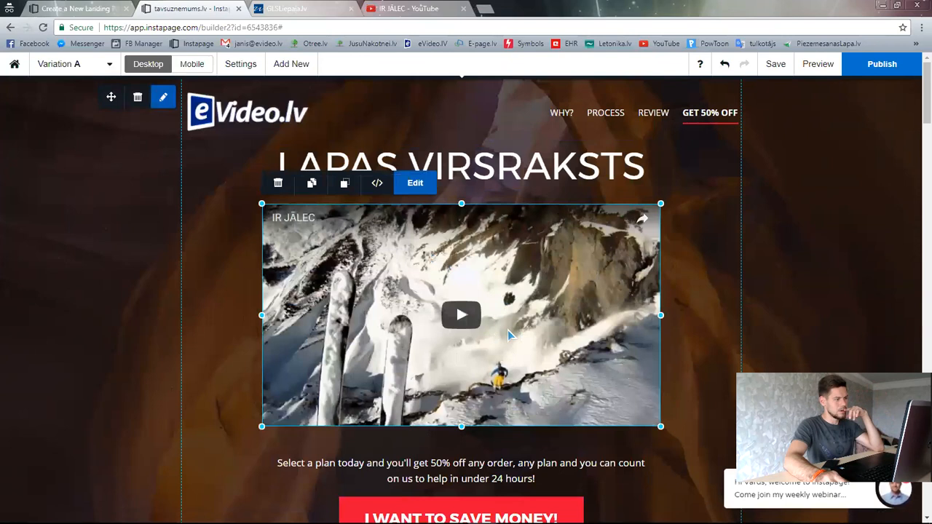
# Step: Move the hero video slightly lower beneath the headline "LAPAS VIRSRAKSTS"
pyautogui.click(714, 279)
pyautogui.scroll(-3, 706, 275)
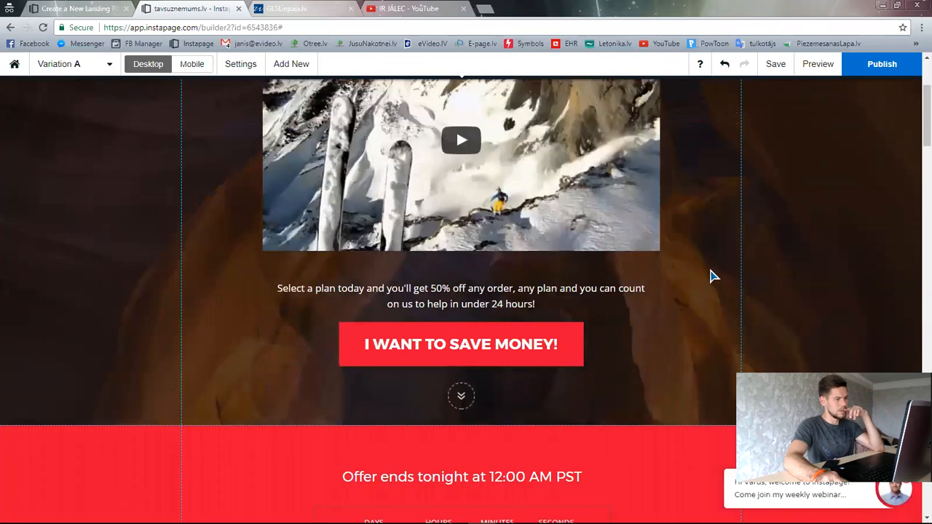
pyautogui.scroll(3, 709, 275)
pyautogui.scroll(-3, 712, 275)
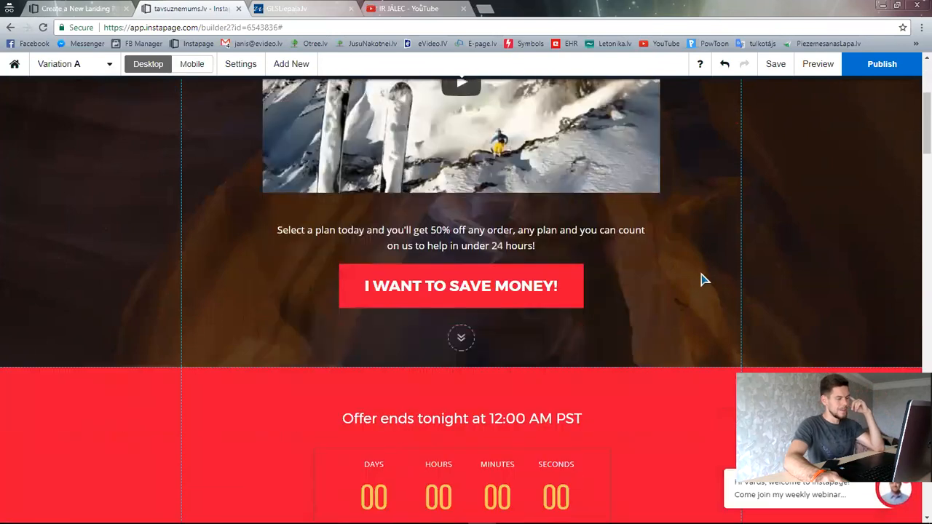
pyautogui.click(533, 300)
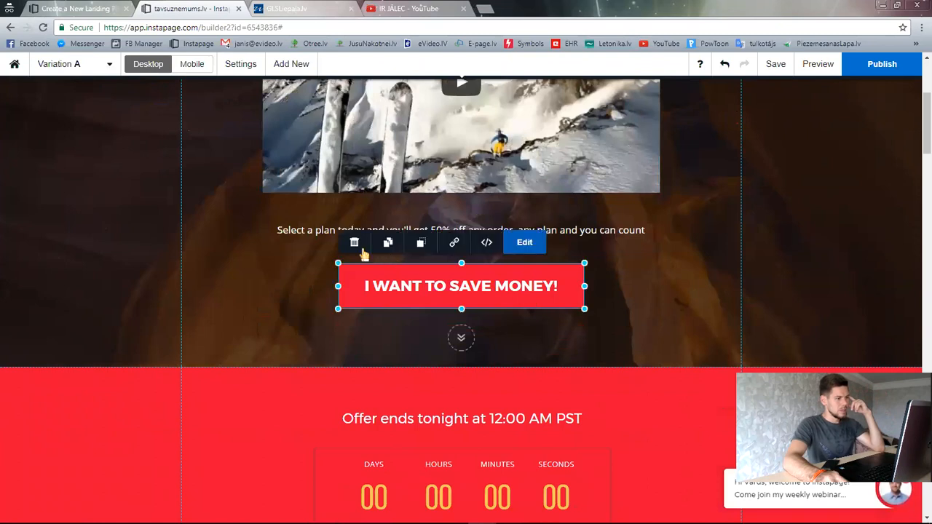
pyautogui.scroll(3, 664, 277)
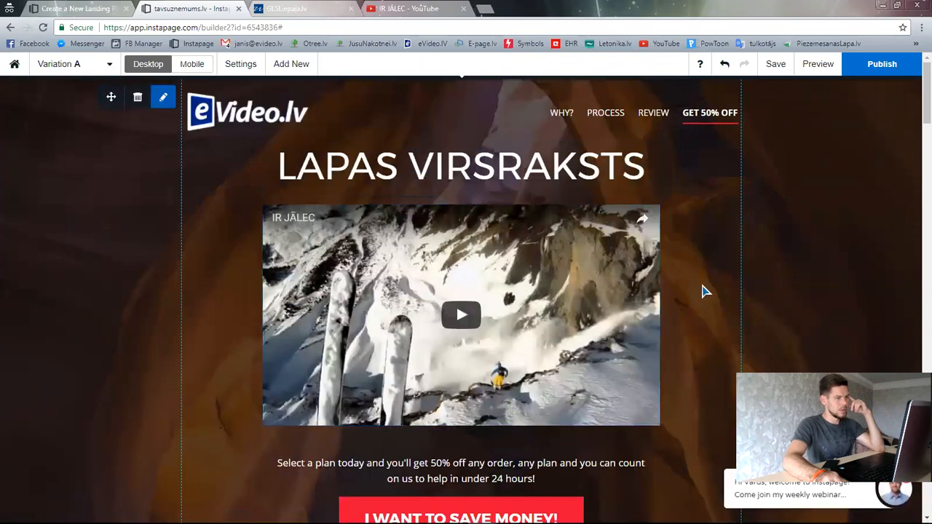
pyautogui.moveTo(526, 284)
pyautogui.mouseDown()
pyautogui.moveTo(527, 295)
pyautogui.moveTo(527, 280)
pyautogui.mouseUp()
pyautogui.scroll(-4, 693, 248)
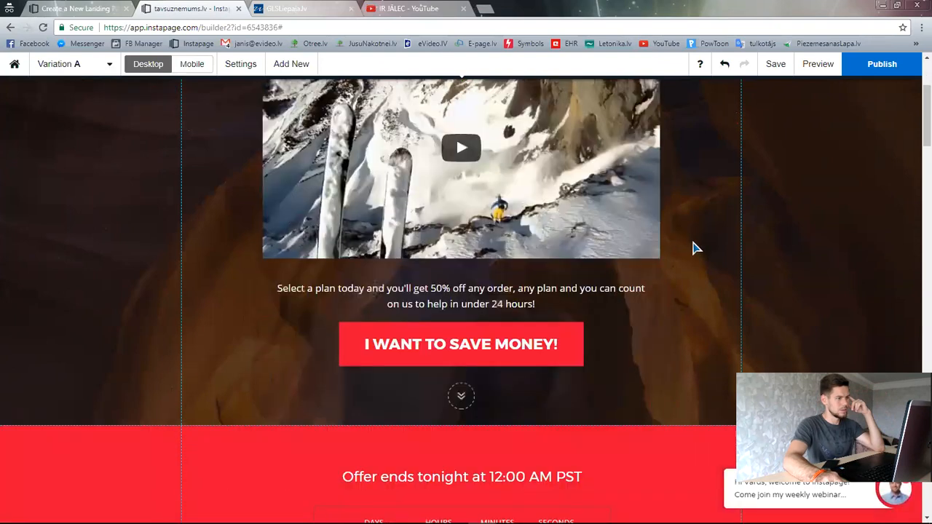
pyautogui.scroll(4, 693, 248)
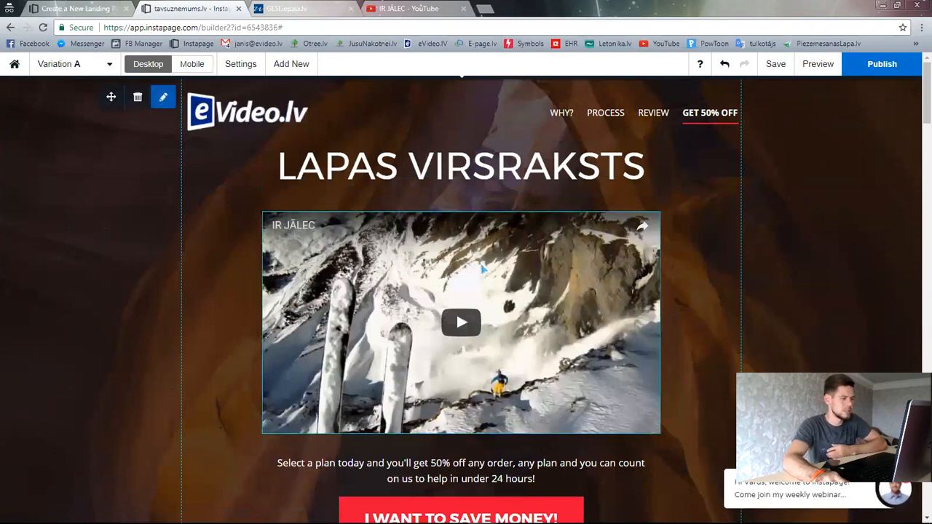
# Step: Open a preview of the landing page and close the YouTube and GLSLiepaja.lv tabs
pyautogui.click(818, 64)
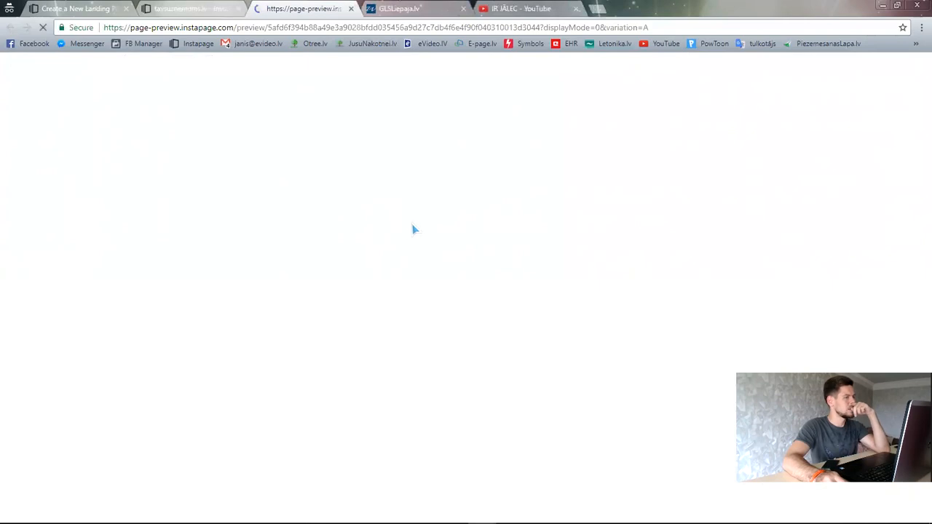
pyautogui.click(575, 8)
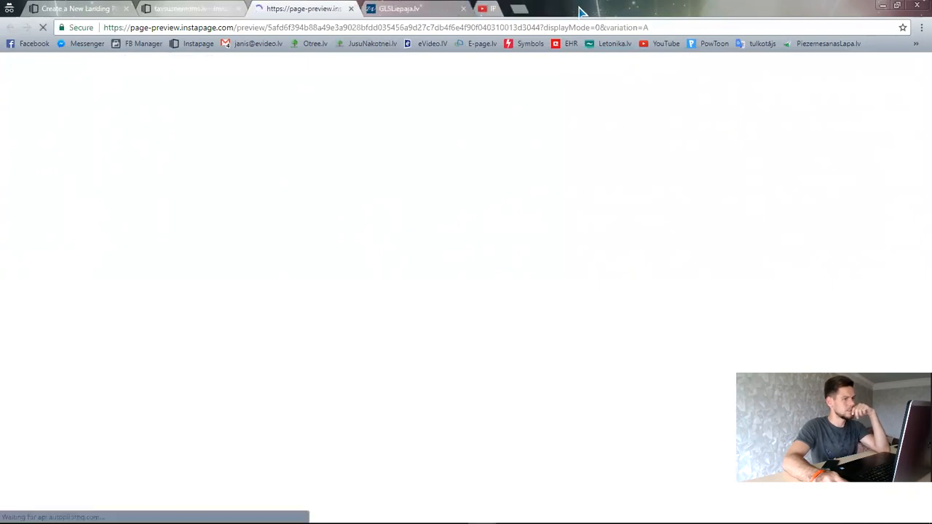
pyautogui.click(463, 9)
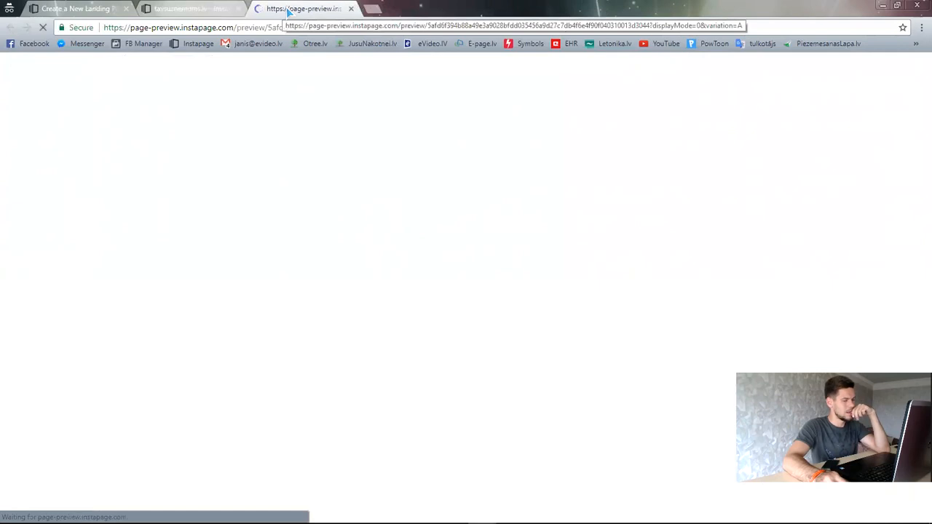
pyautogui.click(217, 12)
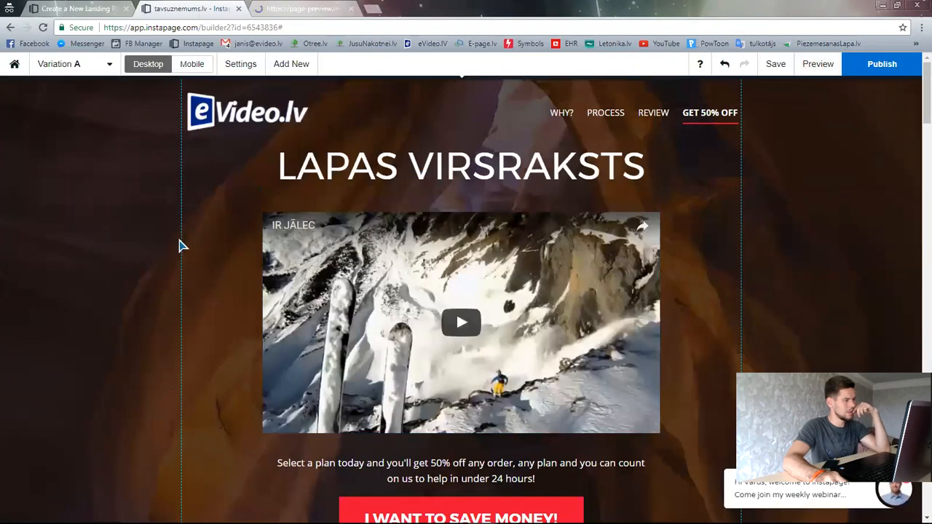
pyautogui.scroll(-5, 641, 375)
pyautogui.scroll(5, 698, 328)
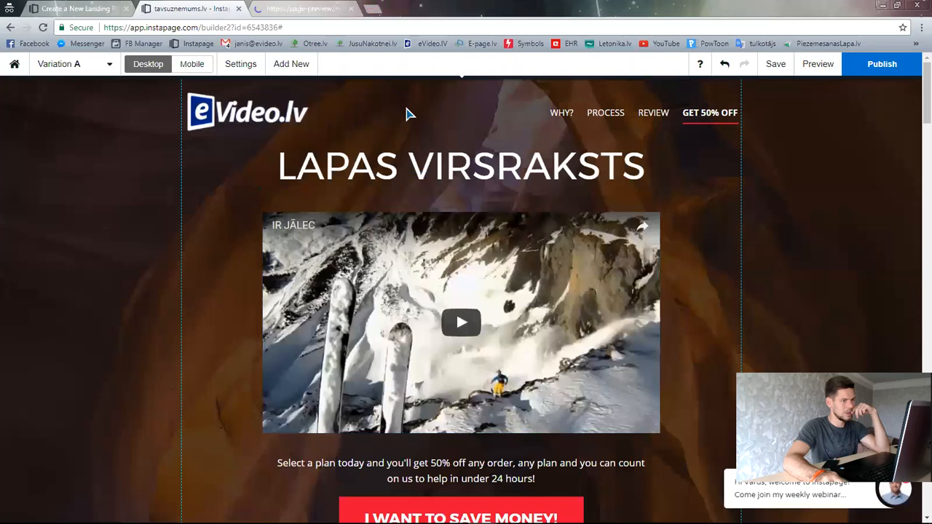
pyautogui.click(302, 10)
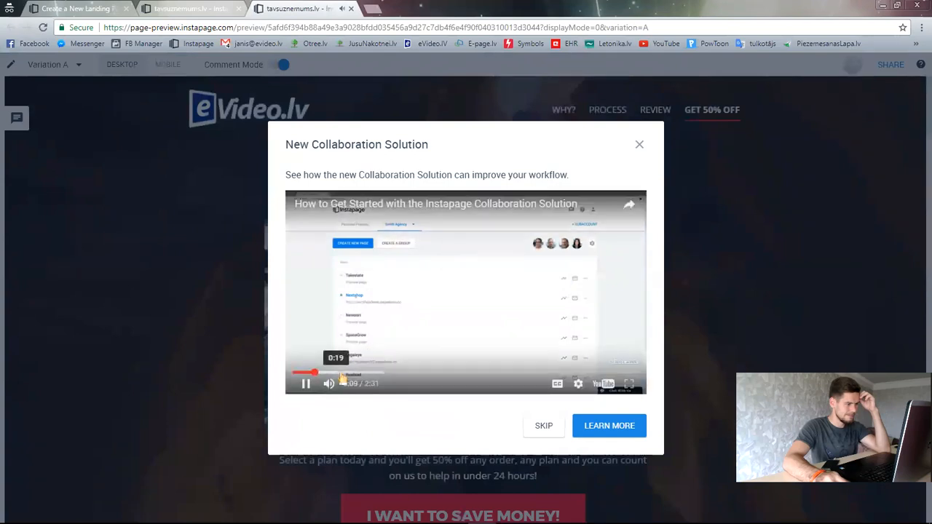
# Step: Skip the New Collaboration Solution introduction and look over the hero section in the page preview
pyautogui.click(357, 373)
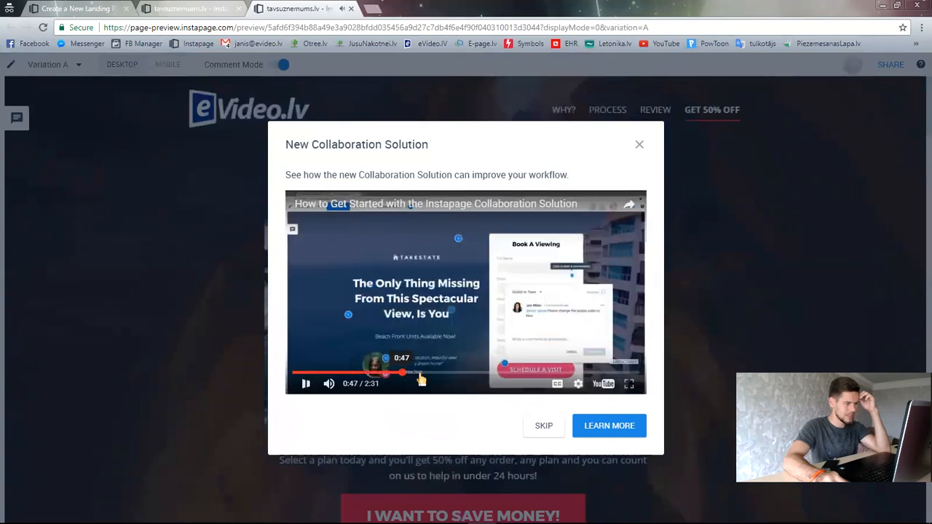
pyautogui.click(553, 430)
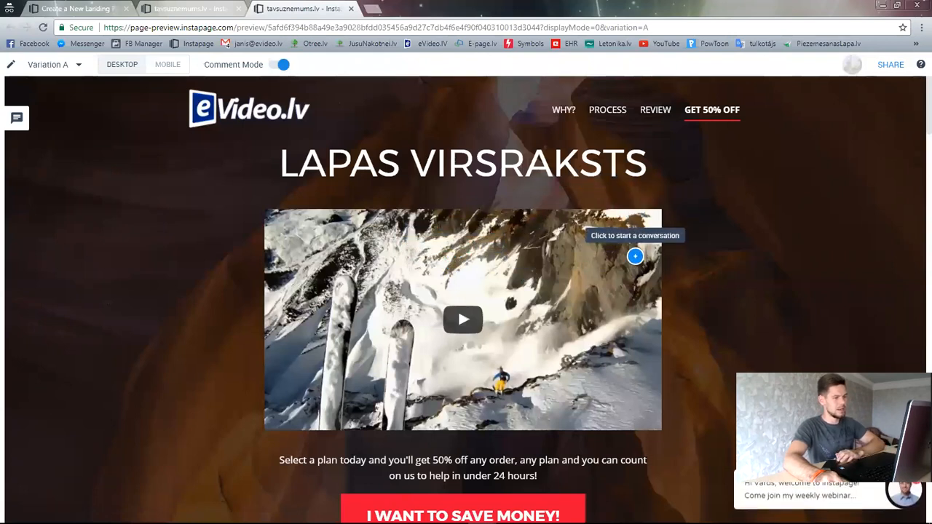
pyautogui.scroll(-3, 626, 306)
pyautogui.scroll(3, 624, 324)
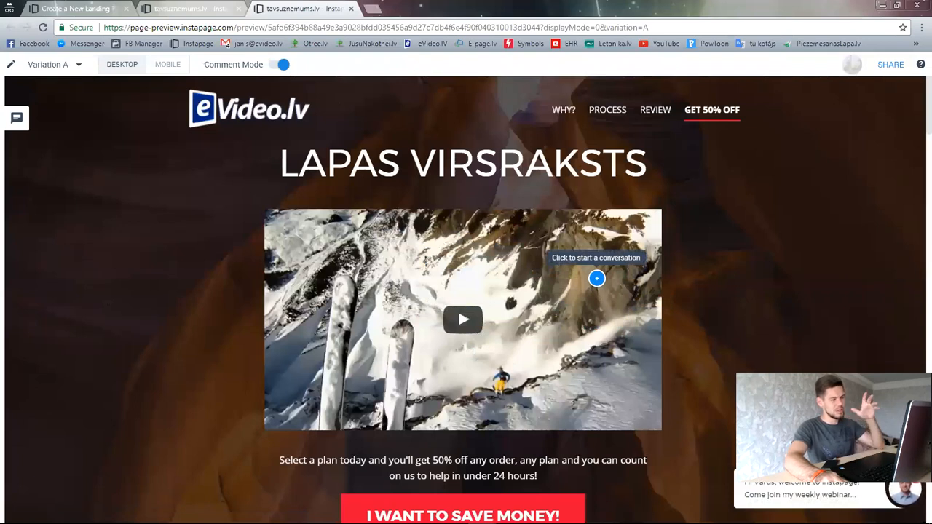
# Step: Start a team-visible comment on the hero video, draft "koment" and "šo video" as its text, and clear the draft
pyautogui.click(596, 278)
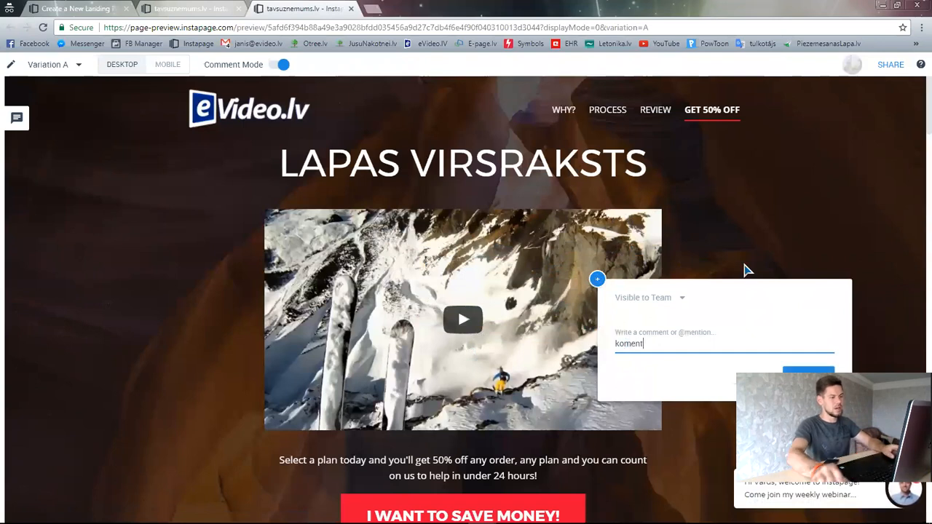
pyautogui.scroll(-2, 630, 191)
pyautogui.scroll(1, 619, 226)
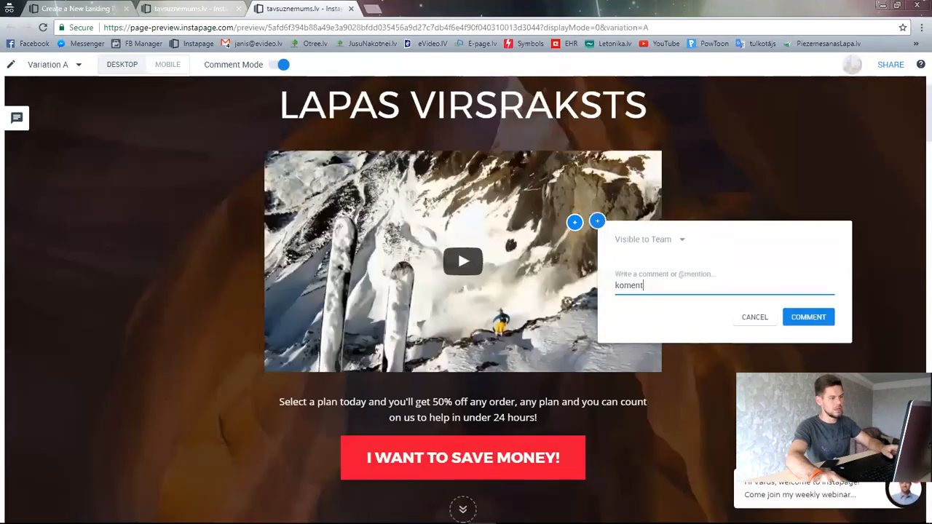
pyautogui.hotkey('ctrl', 'a')
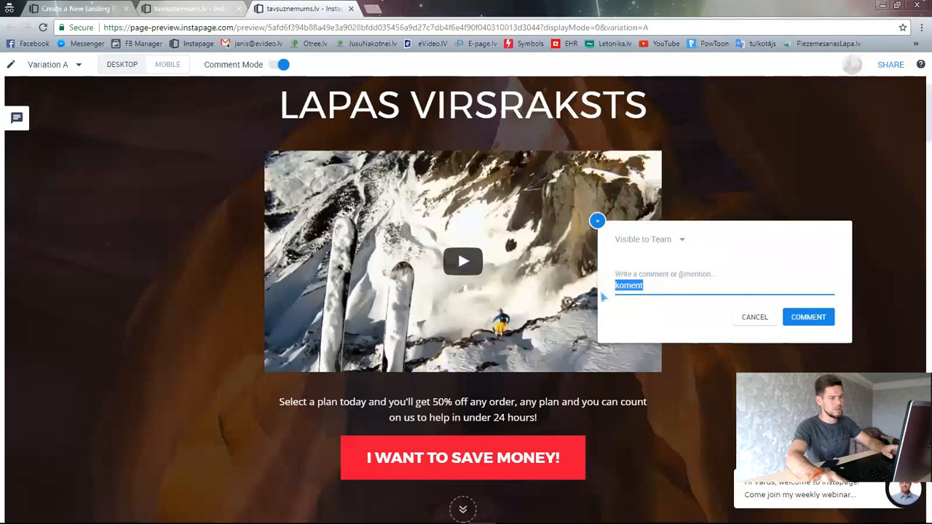
pyautogui.write('šo video')
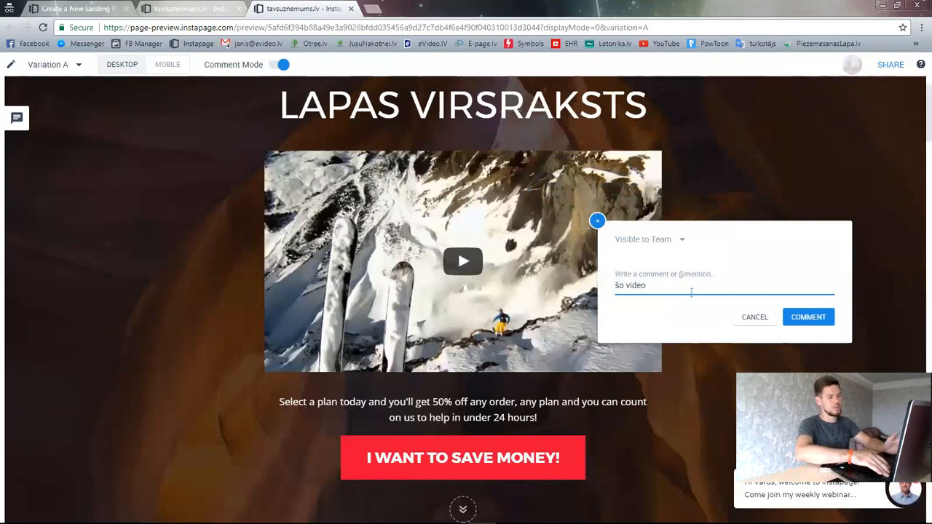
pyautogui.hotkey('ctrl', 'a')
pyautogui.press('BackSpace')
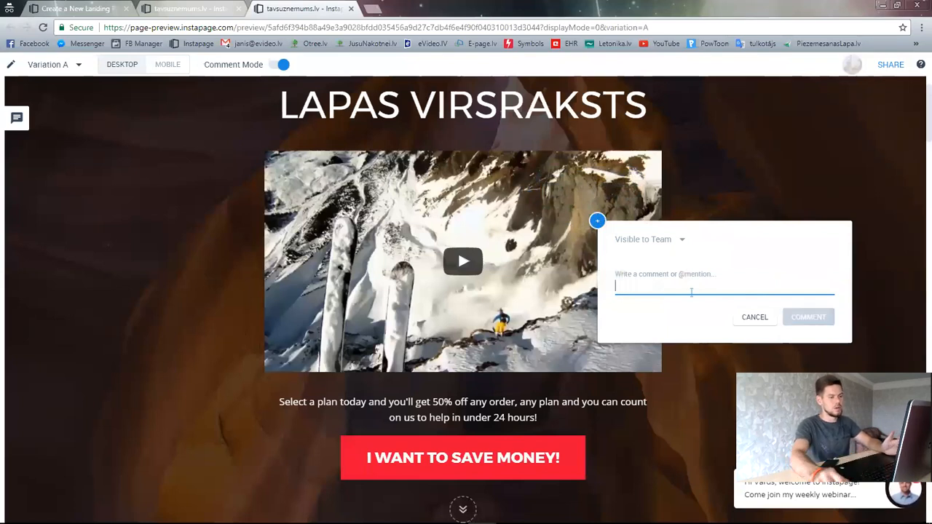
pyautogui.scroll(1, 670, 197)
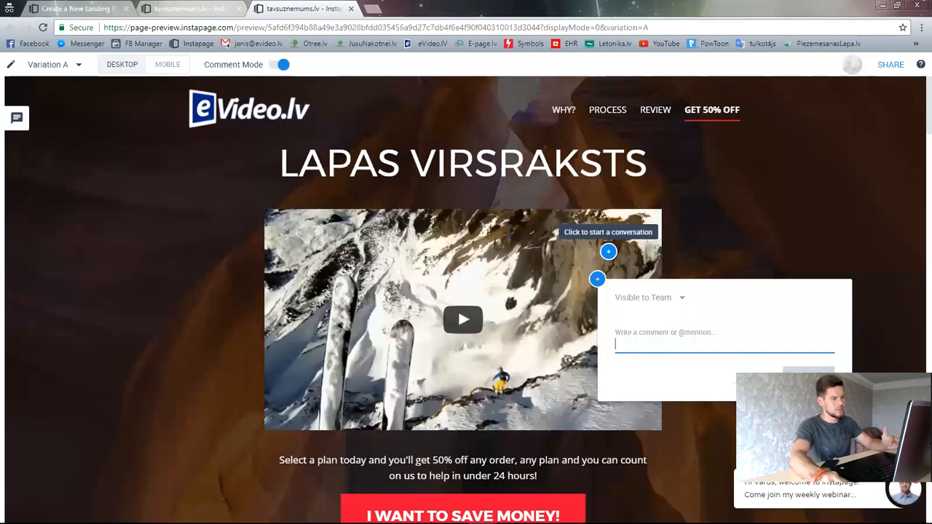
# Step: Cancel the unposted comment on the hero video and turn off comment mode in the page preview
pyautogui.scroll(-1, 754, 265)
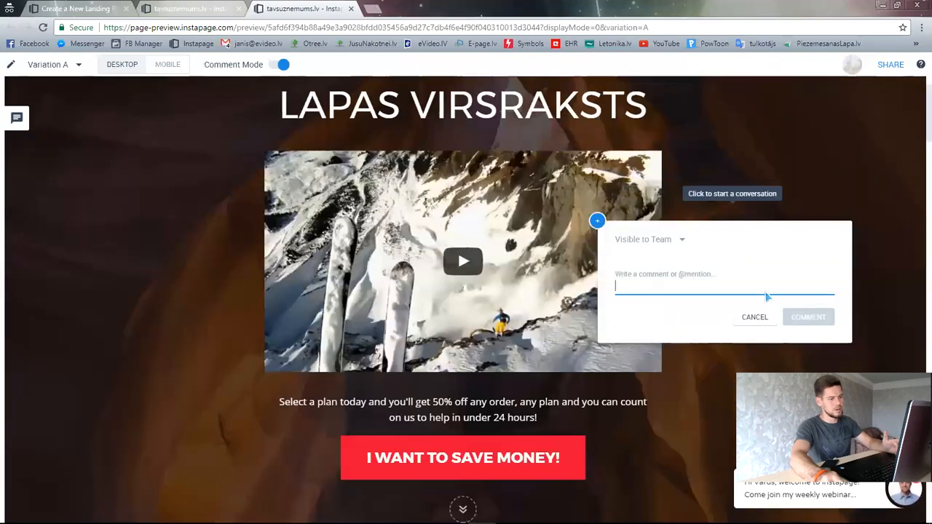
pyautogui.click(750, 317)
pyautogui.scroll(1, 510, 276)
pyautogui.click(284, 64)
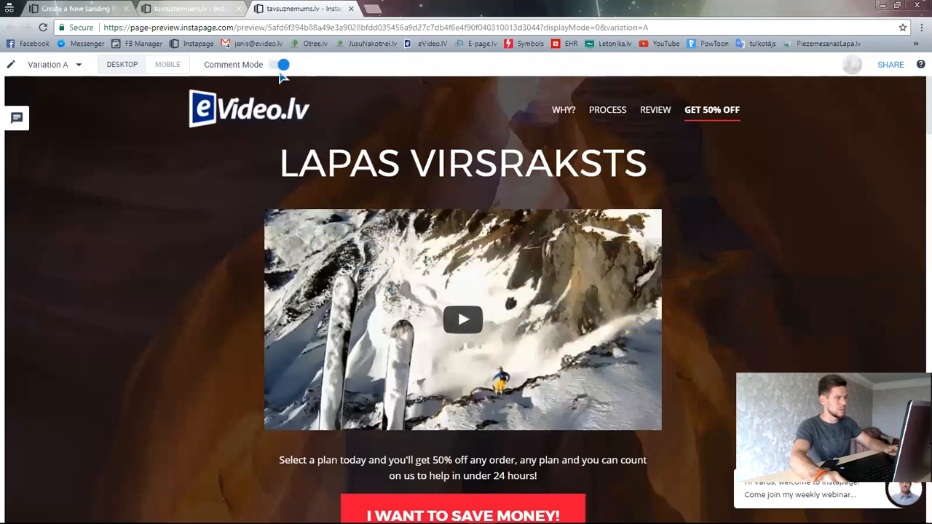
pyautogui.click(282, 66)
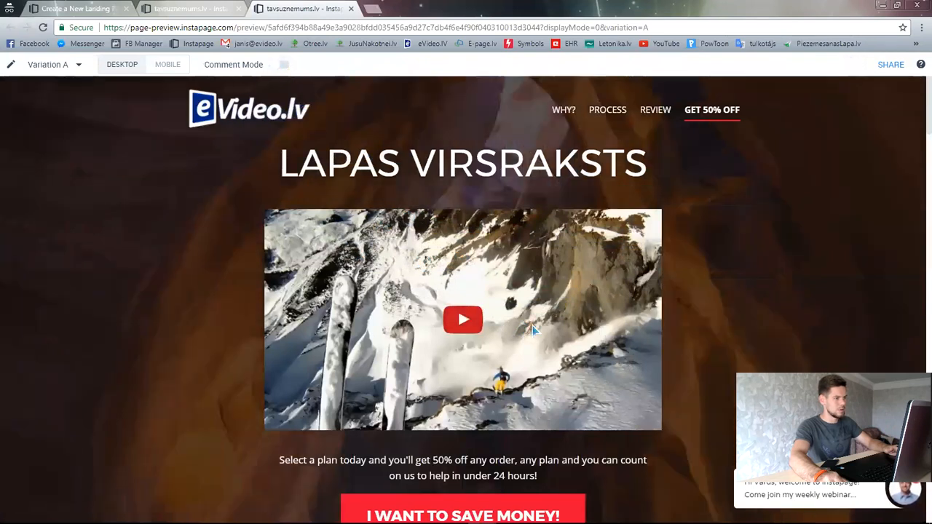
# Step: Play the hero video in the page preview for a moment to test it, and pause it
pyautogui.scroll(-6, 495, 278)
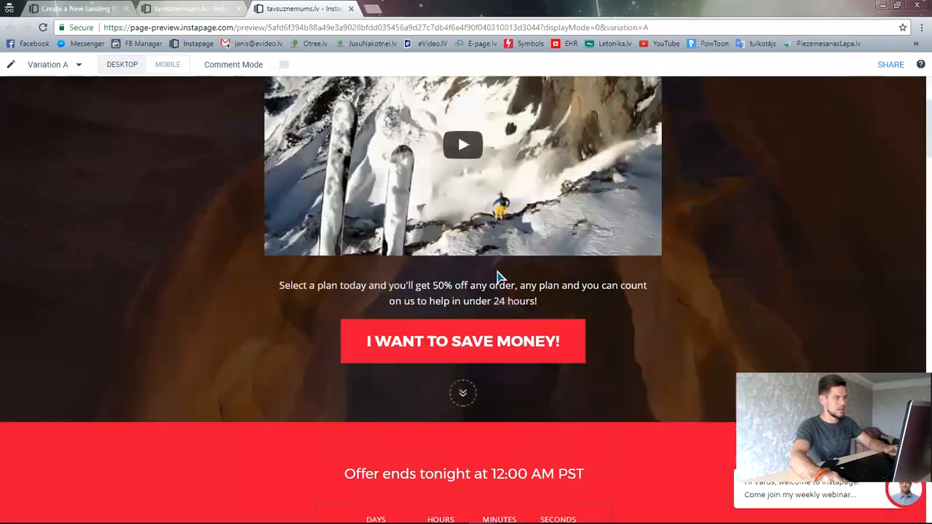
pyautogui.scroll(6, 496, 268)
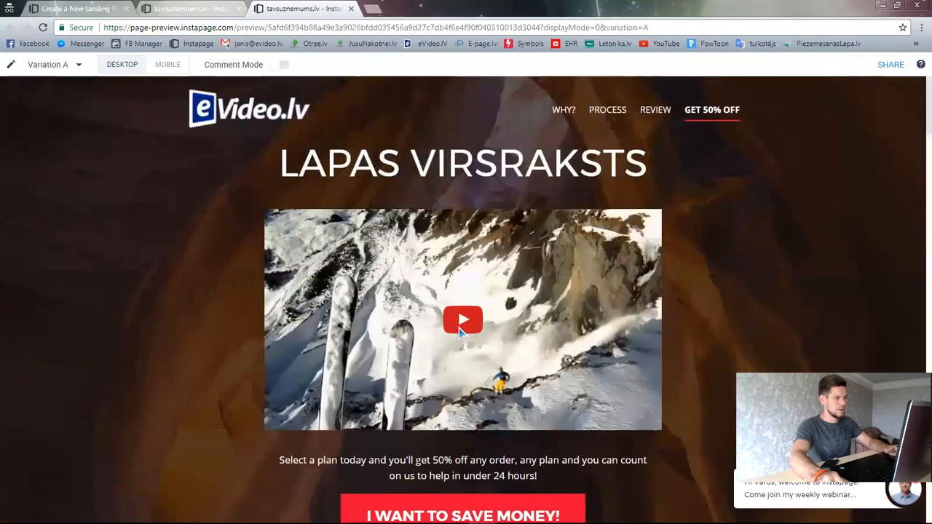
pyautogui.click(460, 326)
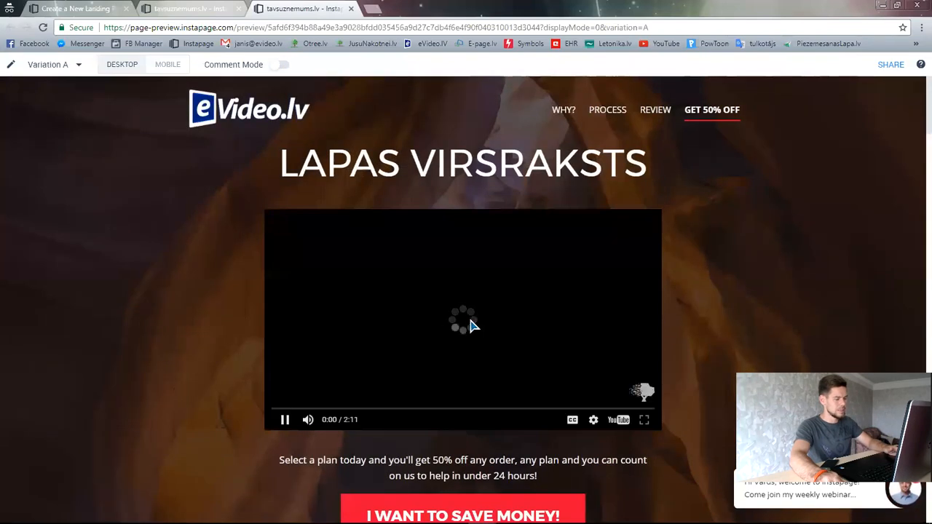
pyautogui.scroll(-1, 471, 326)
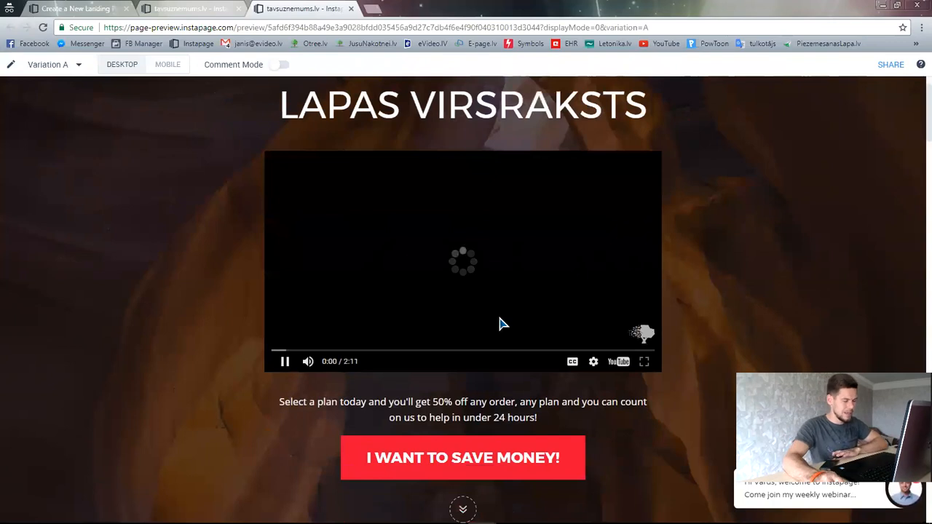
pyautogui.click(285, 362)
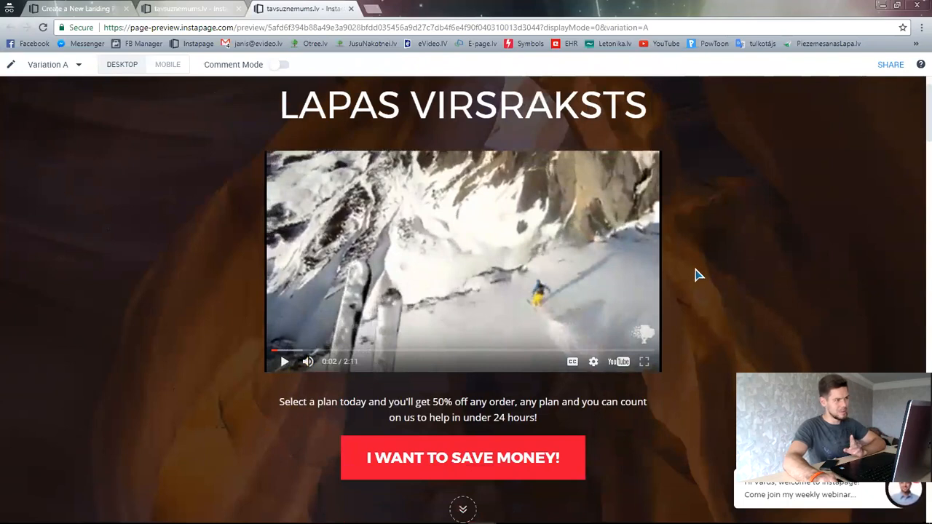
# Step: Return to the page builder and narrow the hero video slightly from its left edge
pyautogui.click(184, 9)
pyautogui.click(262, 326)
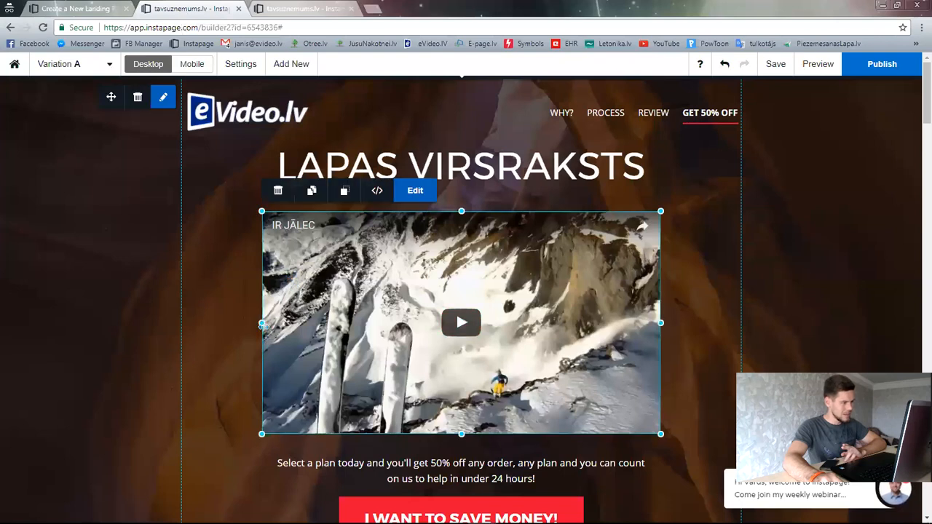
pyautogui.moveTo(262, 326); pyautogui.dragTo(266, 324)
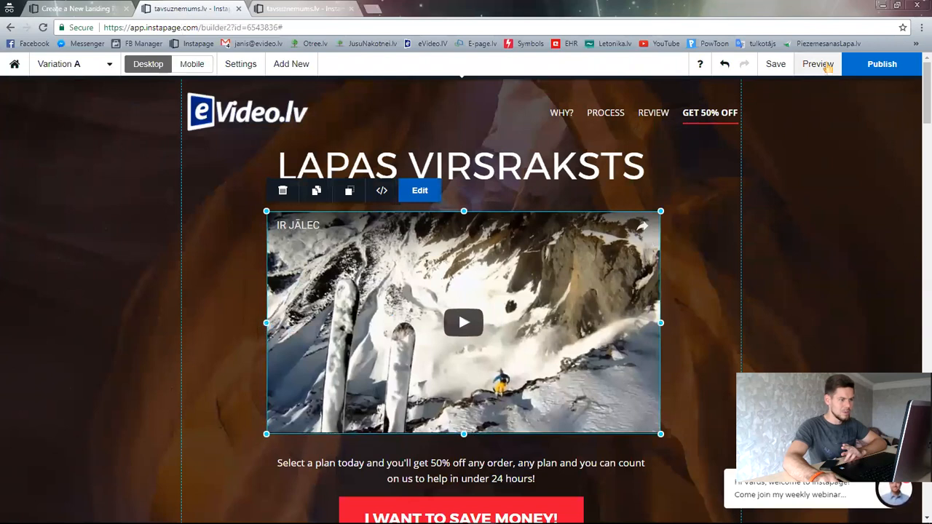
# Step: Open a fresh preview of the landing page and close the outdated preview tab
pyautogui.click(818, 64)
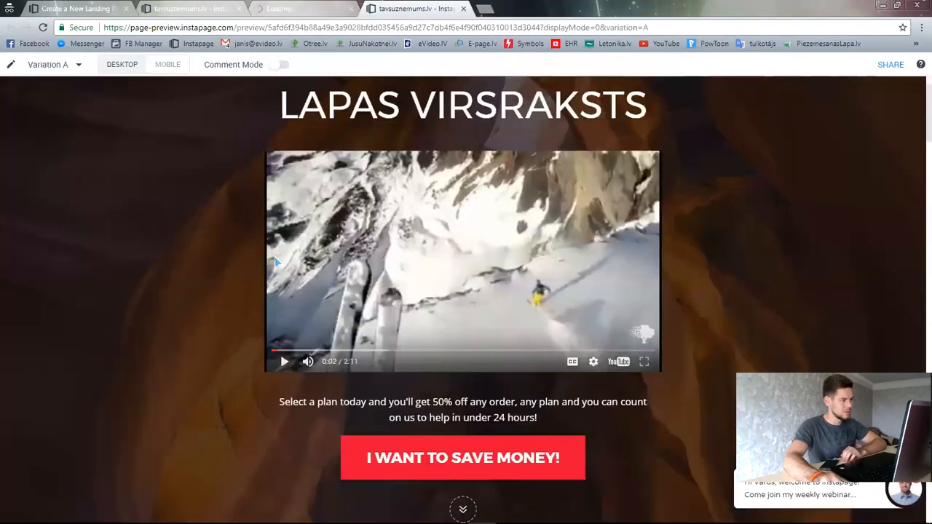
pyautogui.click(288, 9)
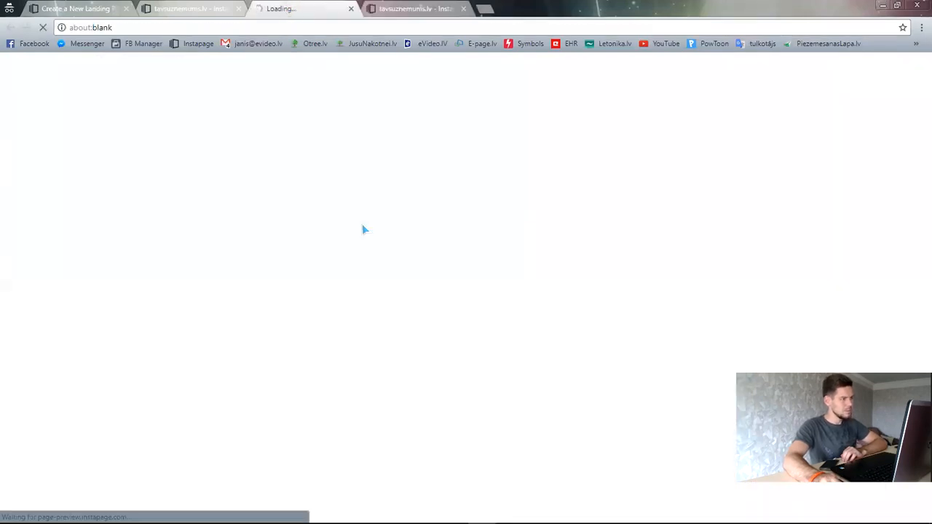
pyautogui.click(192, 10)
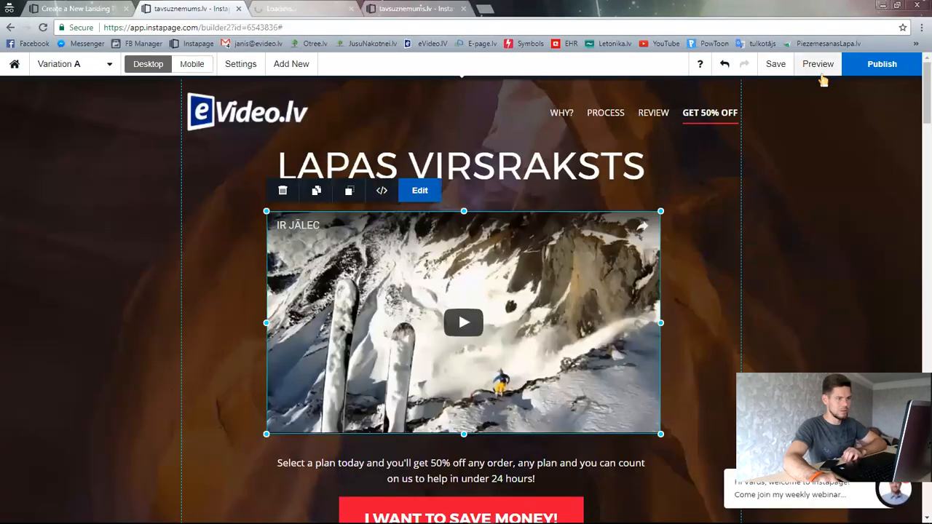
pyautogui.click(281, 9)
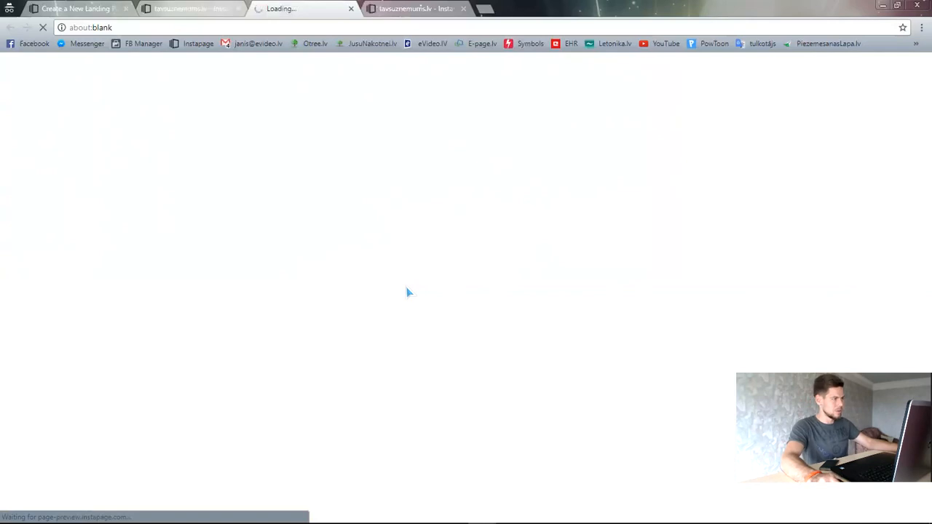
pyautogui.click(404, 11)
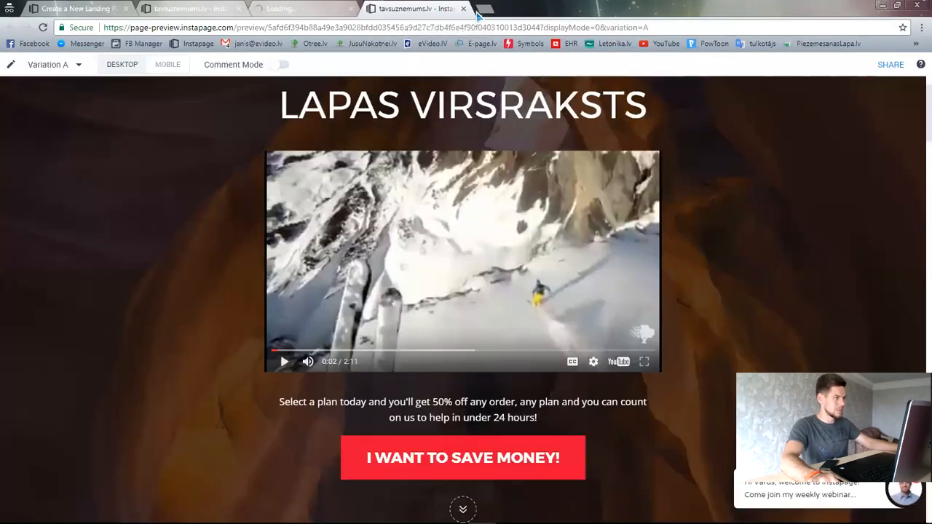
pyautogui.click(464, 8)
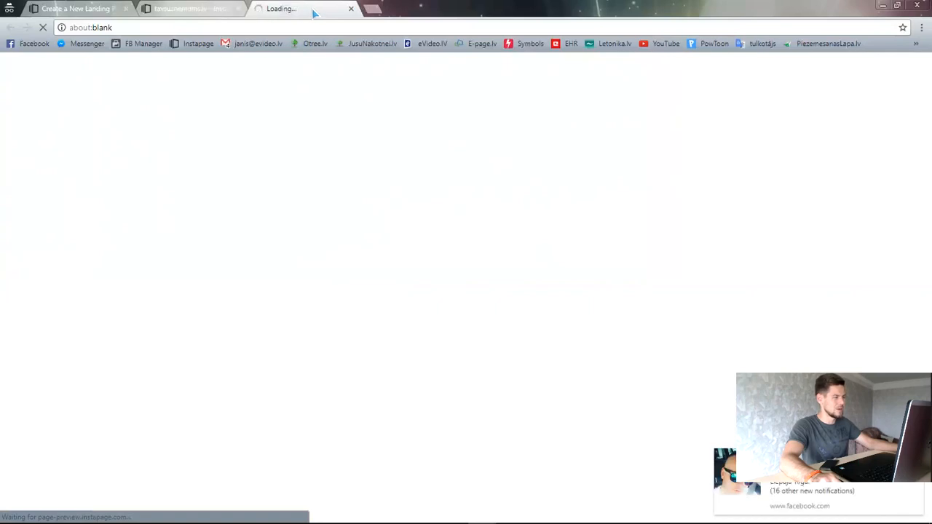
# Step: Return to the page builder, deselect the hero video, and look over the hero and countdown sections while the preview loads
pyautogui.click(198, 10)
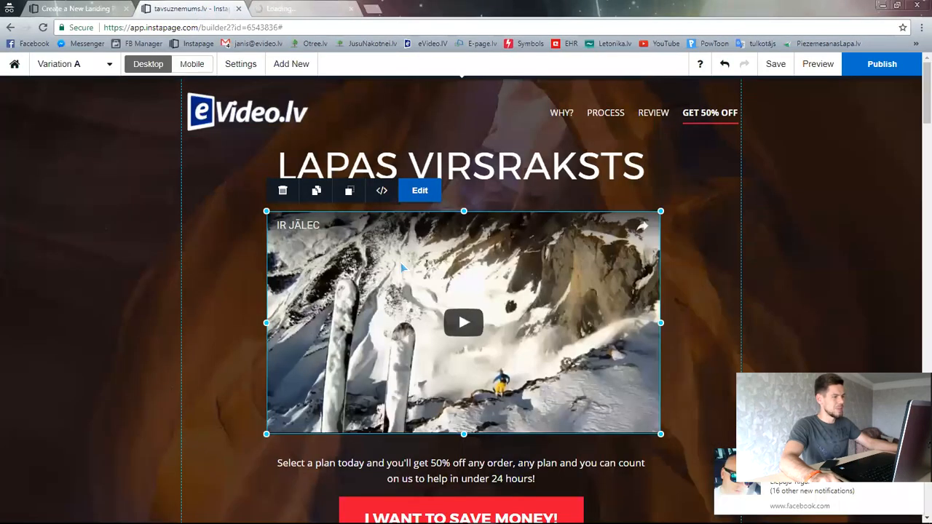
pyautogui.click(289, 10)
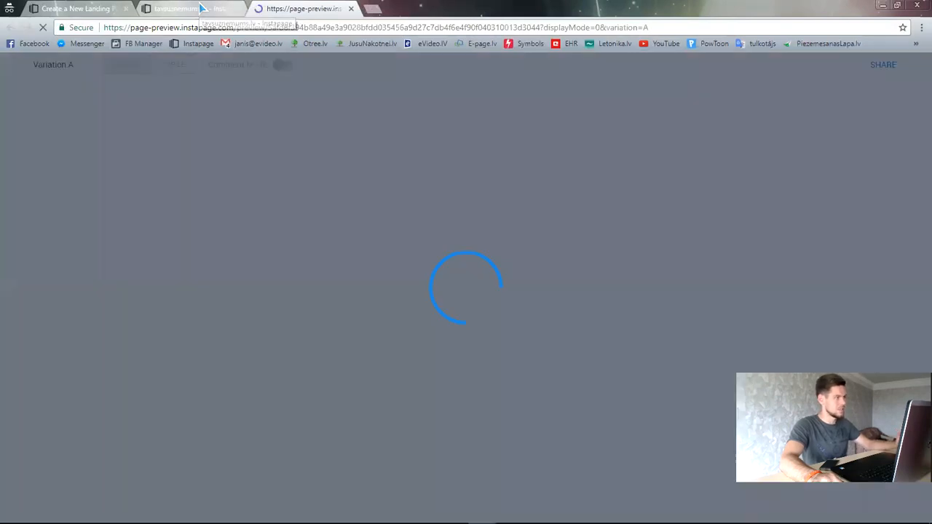
pyautogui.click(202, 8)
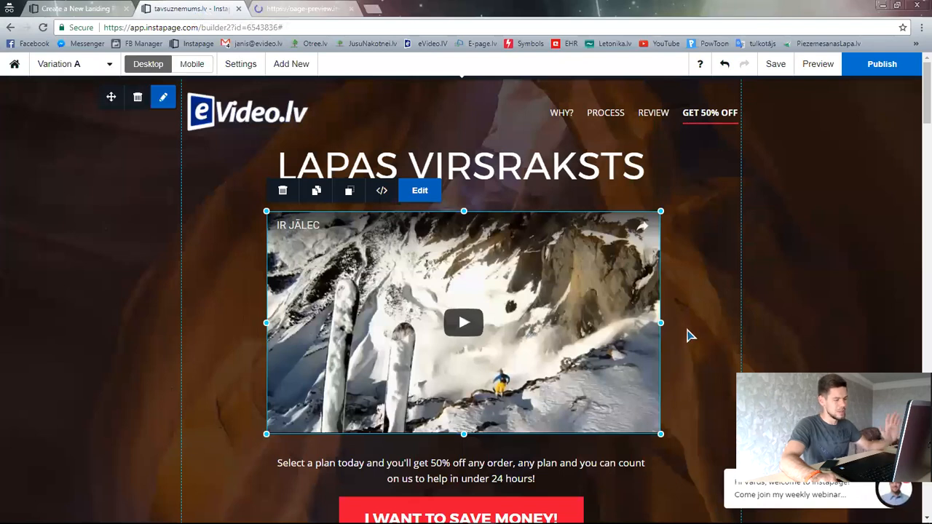
pyautogui.scroll(-2, 690, 335)
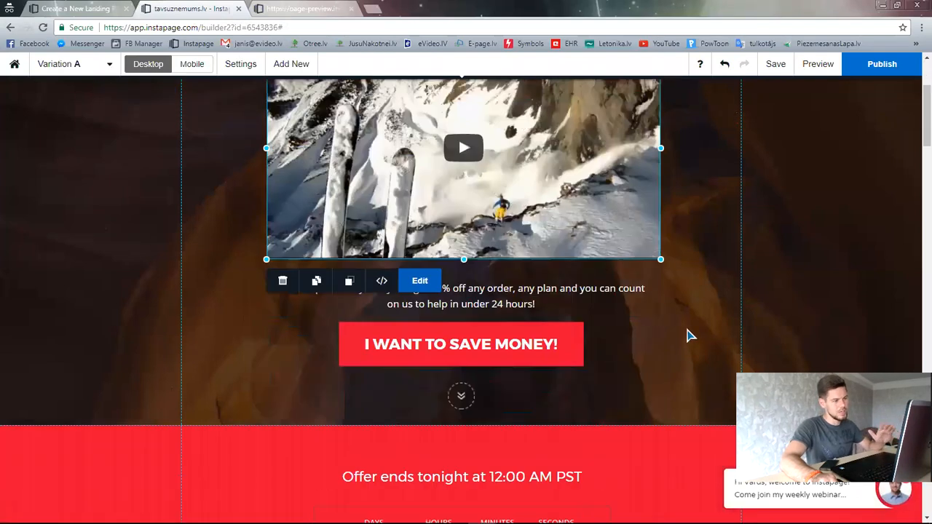
pyautogui.click(690, 335)
pyautogui.scroll(2, 658, 350)
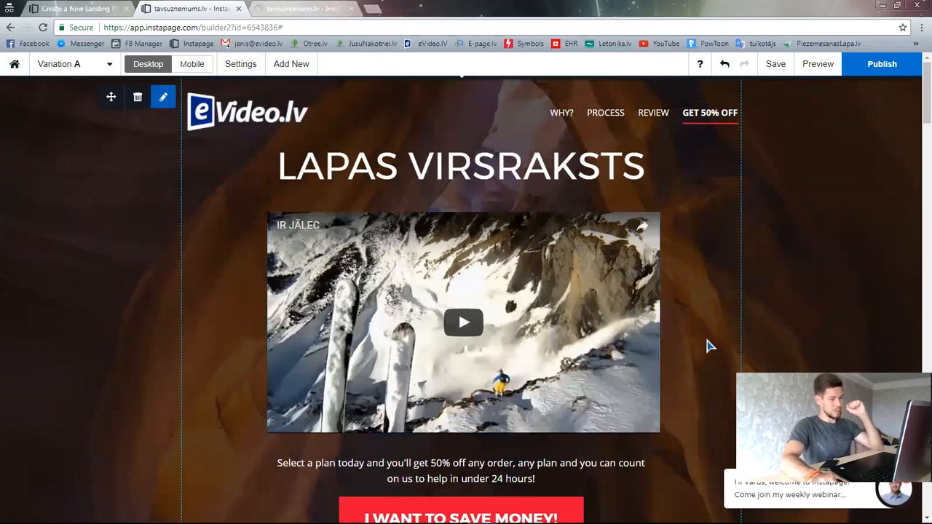
pyautogui.scroll(-9, 678, 345)
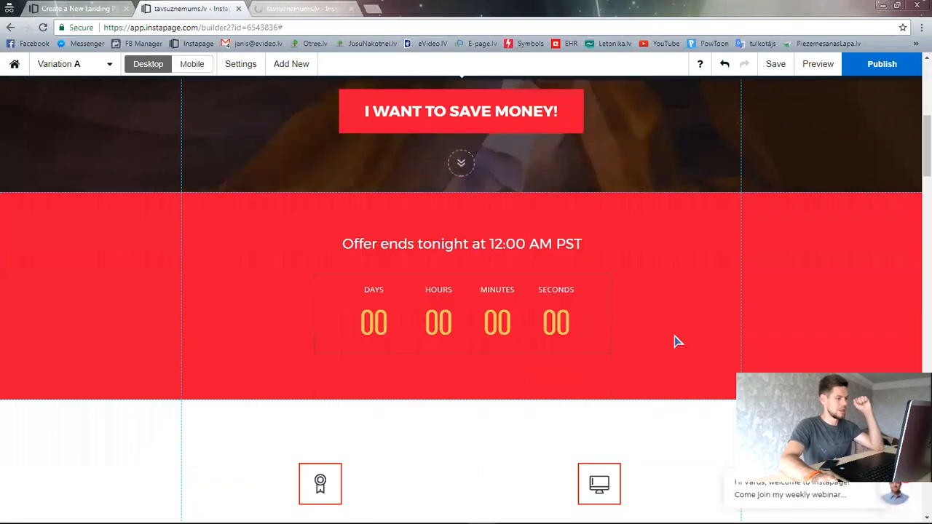
pyautogui.scroll(9, 673, 336)
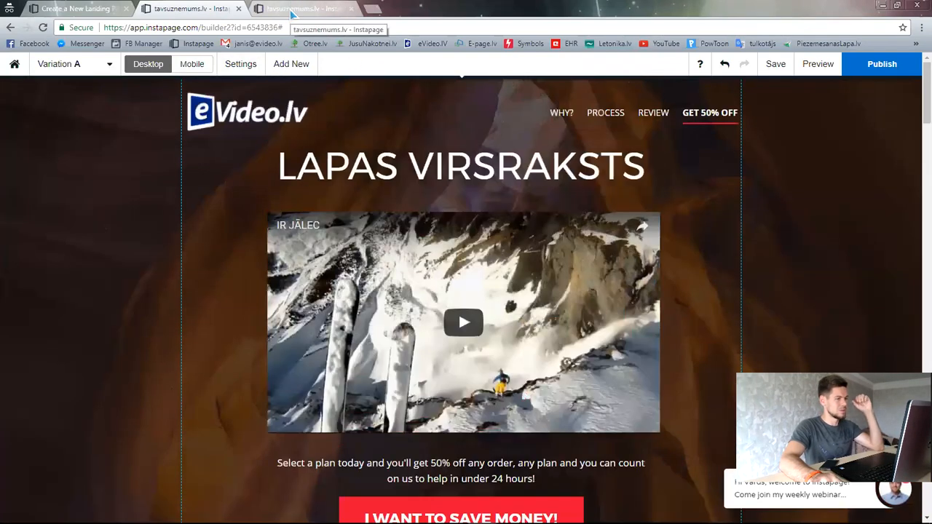
# Step: Turn off comment mode in the new preview, play the resized hero video to test it, and pause it
pyautogui.click(291, 8)
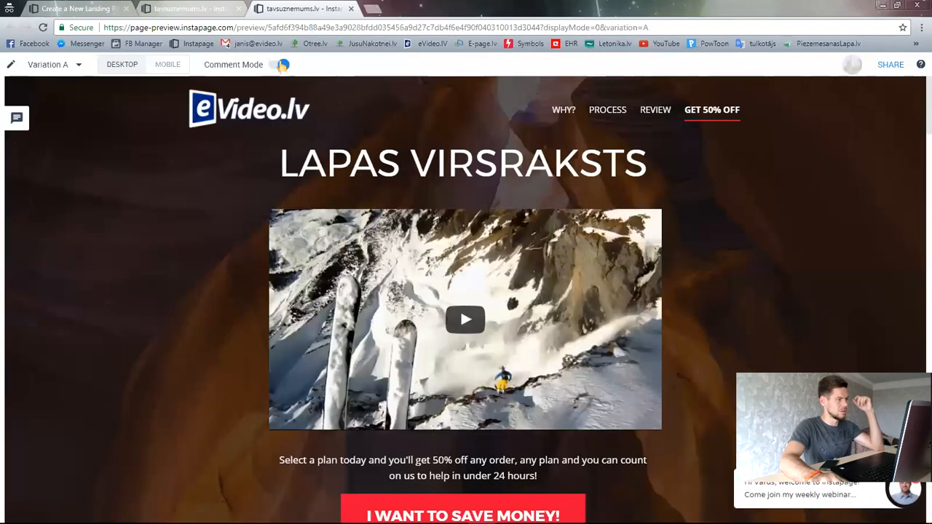
pyautogui.click(465, 325)
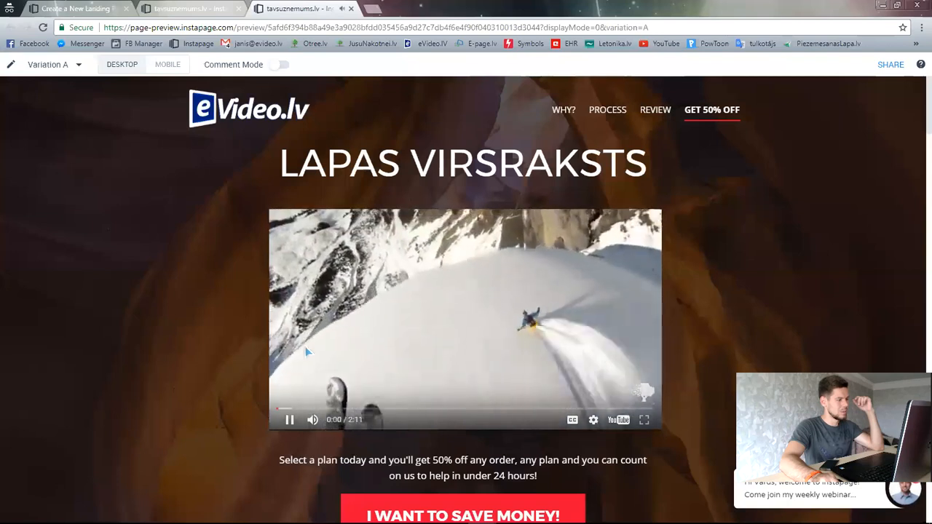
pyautogui.click(288, 421)
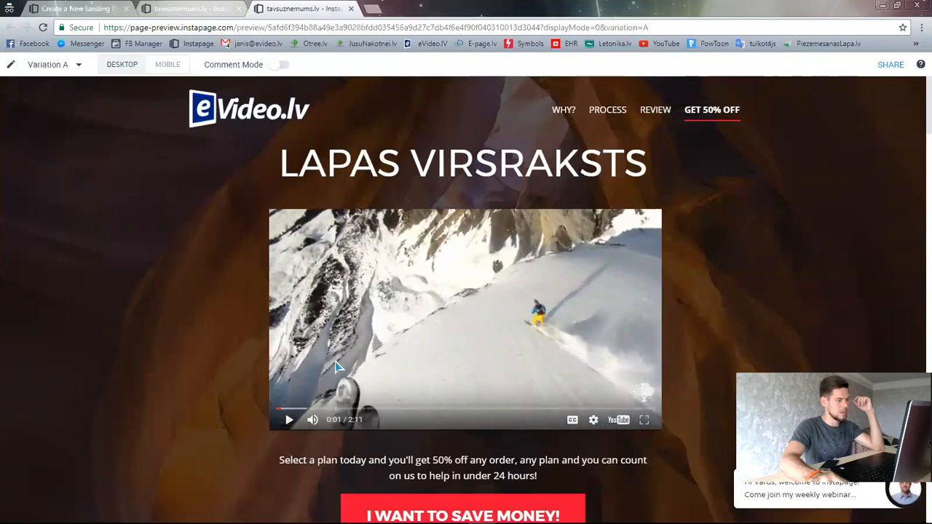
pyautogui.click(288, 422)
pyautogui.scroll(-1, 193, 401)
pyautogui.scroll(1, 193, 402)
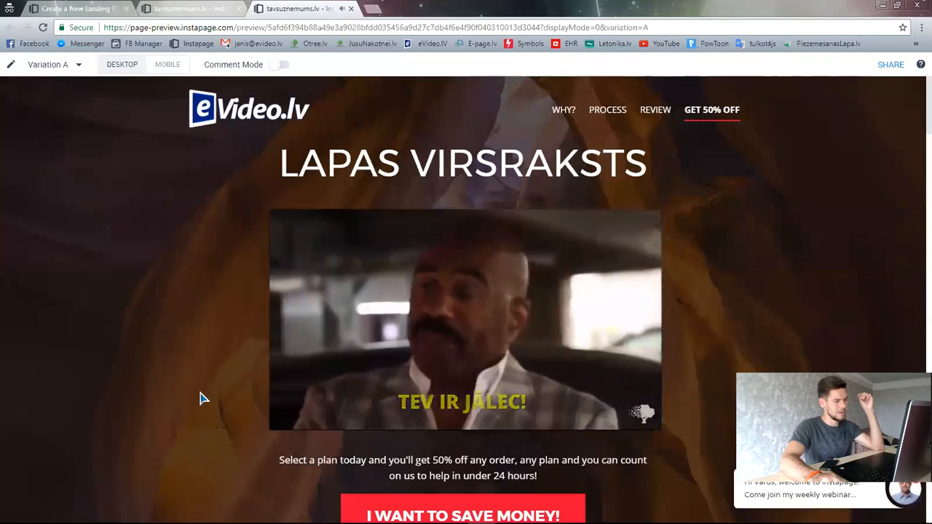
pyautogui.click(288, 409)
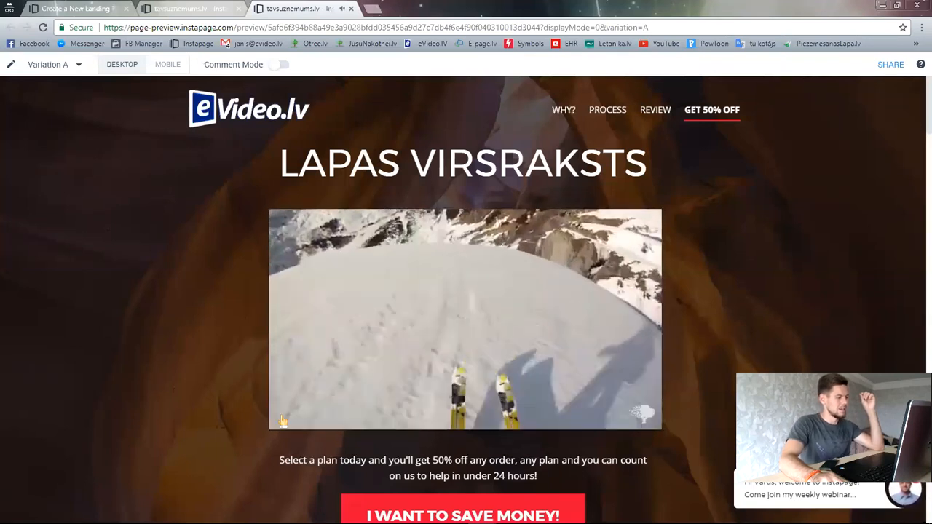
pyautogui.click(290, 421)
# Step: Look over the previewed hero section, highlighting the headline "LAPAS VIRSRAKSTS" and clearing the selection
pyautogui.scroll(-2, 254, 357)
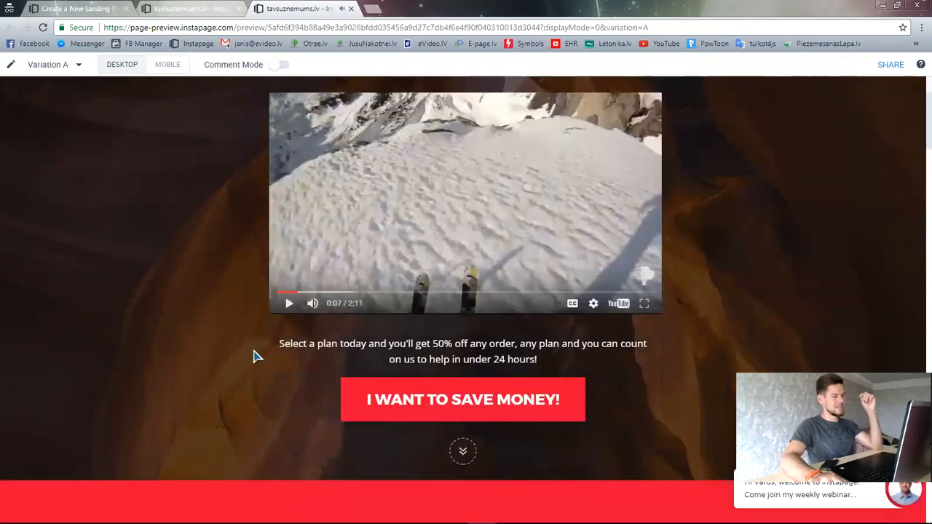
pyautogui.scroll(2, 254, 367)
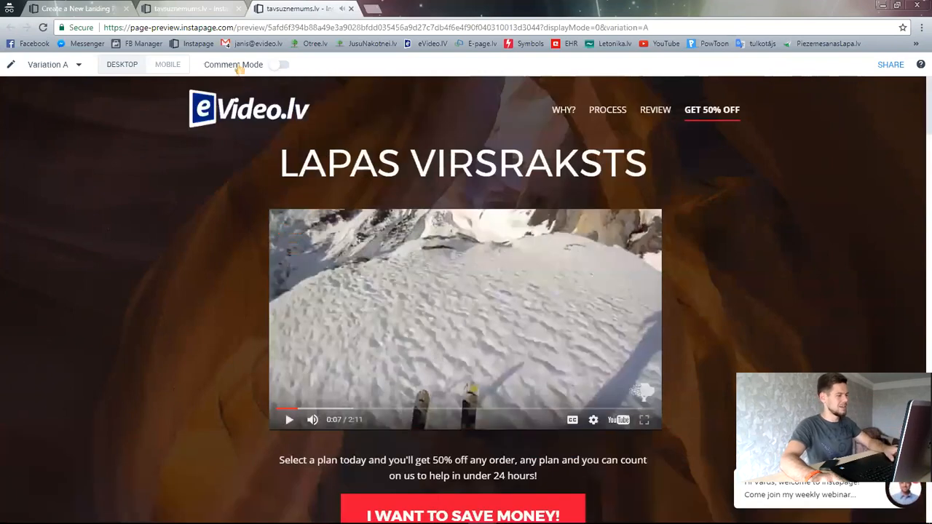
pyautogui.moveTo(278, 164); pyautogui.dragTo(661, 172)
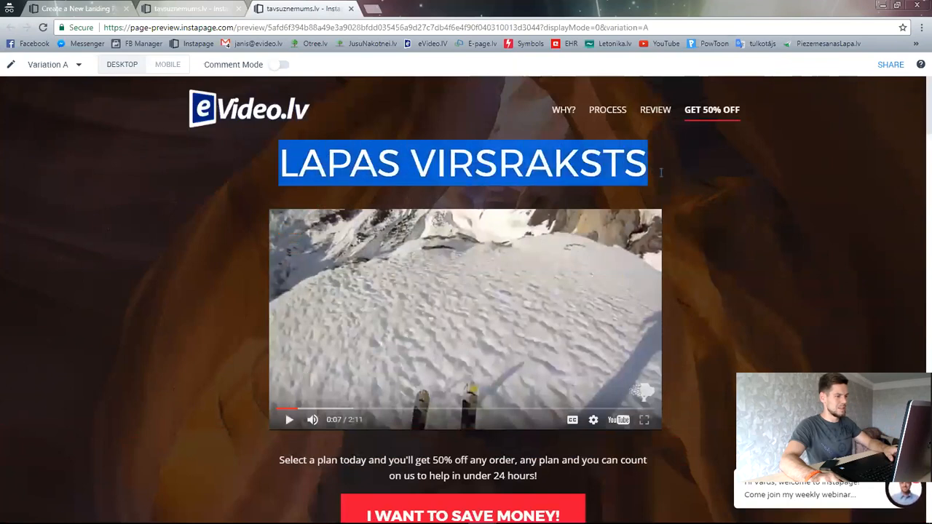
pyautogui.click(680, 181)
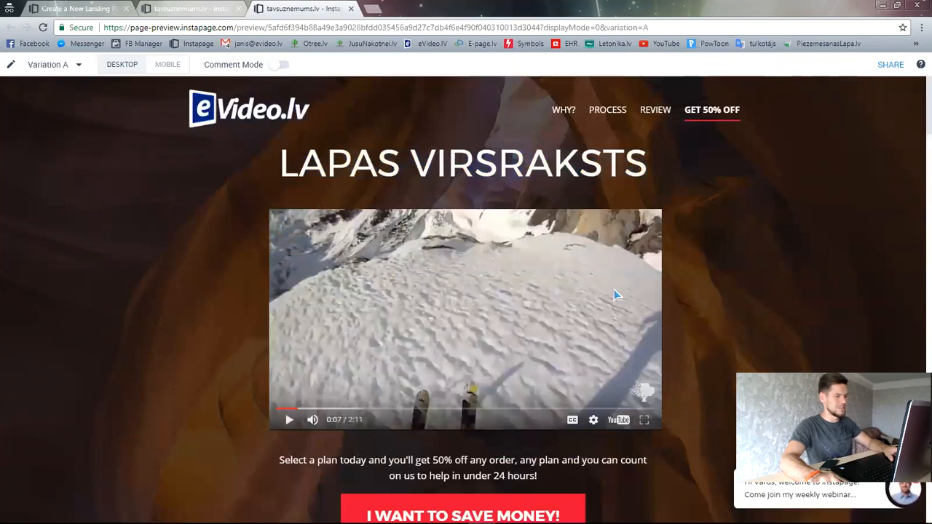
# Step: Return to the page builder and review the hero video and the "I WANT TO SAVE MONEY!" button
pyautogui.click(187, 10)
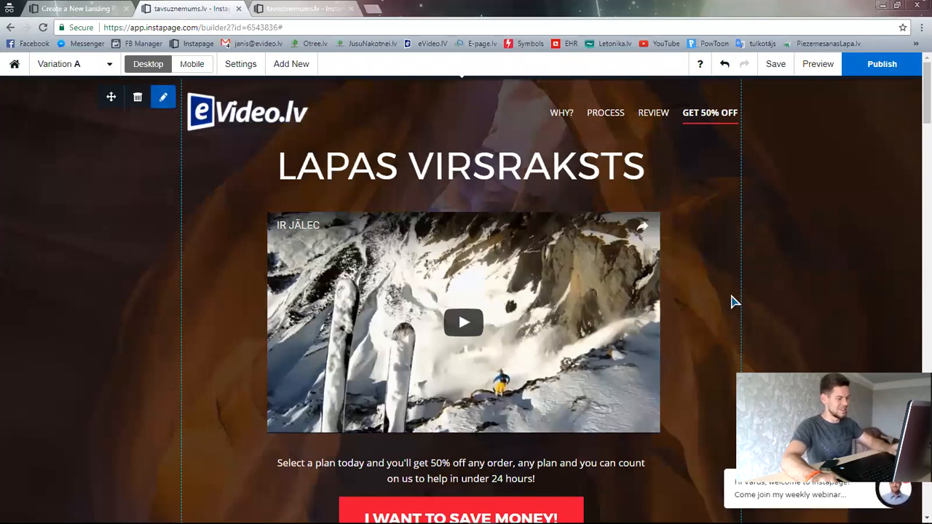
pyautogui.scroll(-4, 734, 301)
pyautogui.scroll(2, 734, 301)
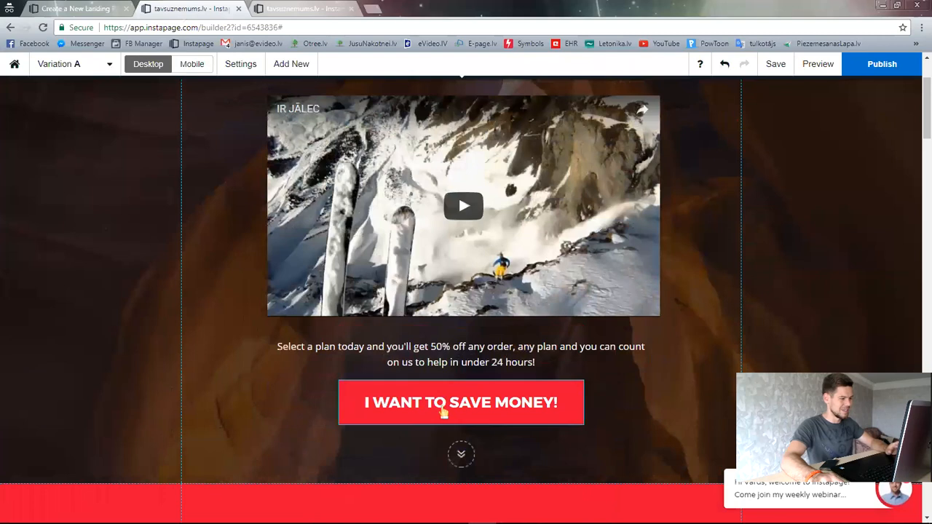
pyautogui.scroll(2, 703, 338)
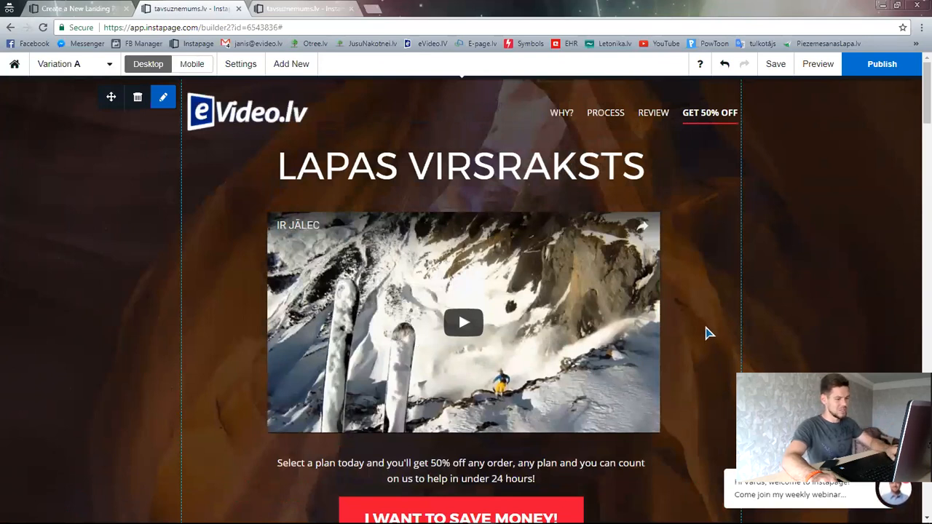
# Step: Examine the landing page's sections from the hero through the countdown and feature blocks to the Entry and Pro pricing plans
pyautogui.scroll(-3, 704, 333)
pyautogui.scroll(3, 677, 343)
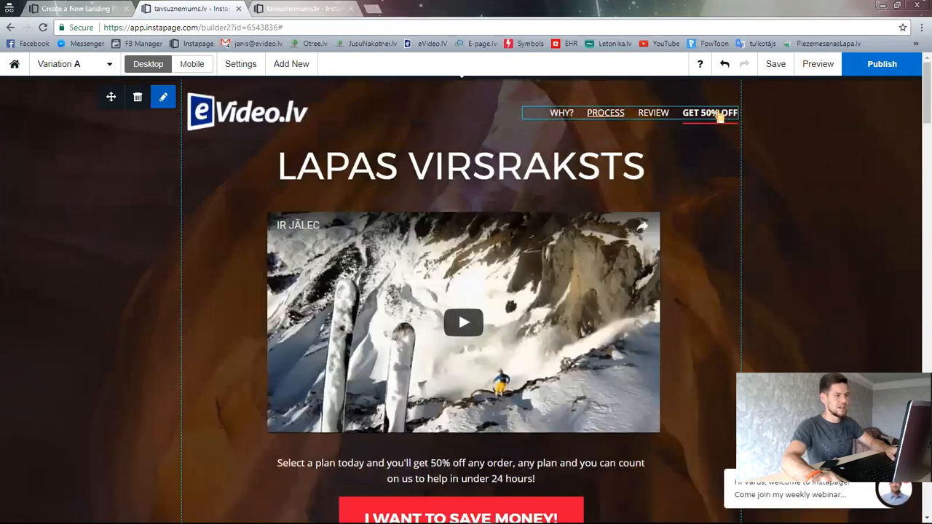
pyautogui.scroll(-1, 712, 321)
pyautogui.scroll(-14, 709, 320)
pyautogui.scroll(5, 707, 318)
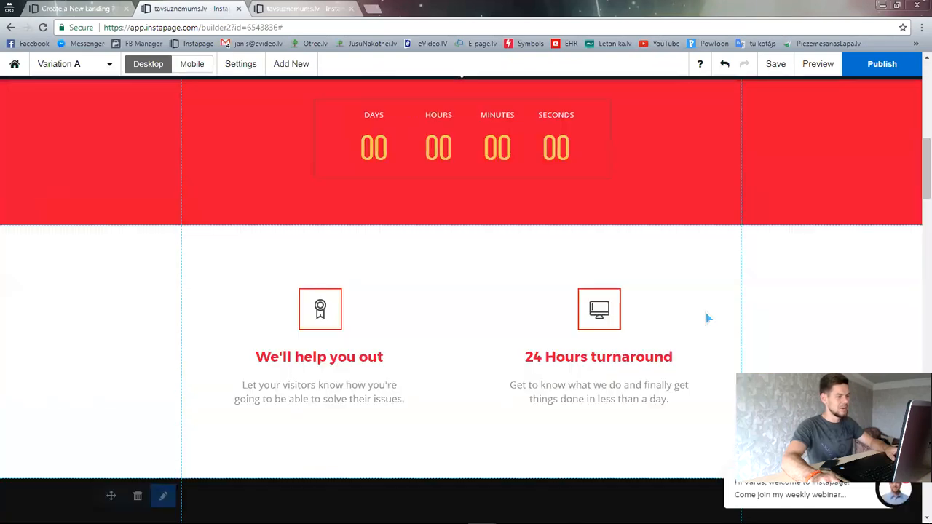
pyautogui.scroll(-12, 707, 318)
pyautogui.scroll(-15, 707, 318)
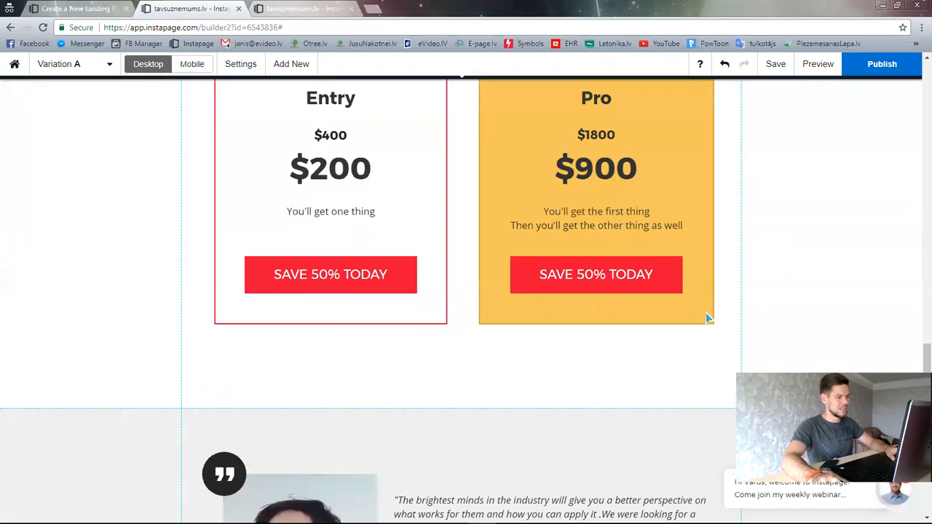
# Step: Delete the "Over 1000 happy customers" logo section and the customer testimonial section above it
pyautogui.scroll(-6, 705, 318)
pyautogui.scroll(6, 245, 371)
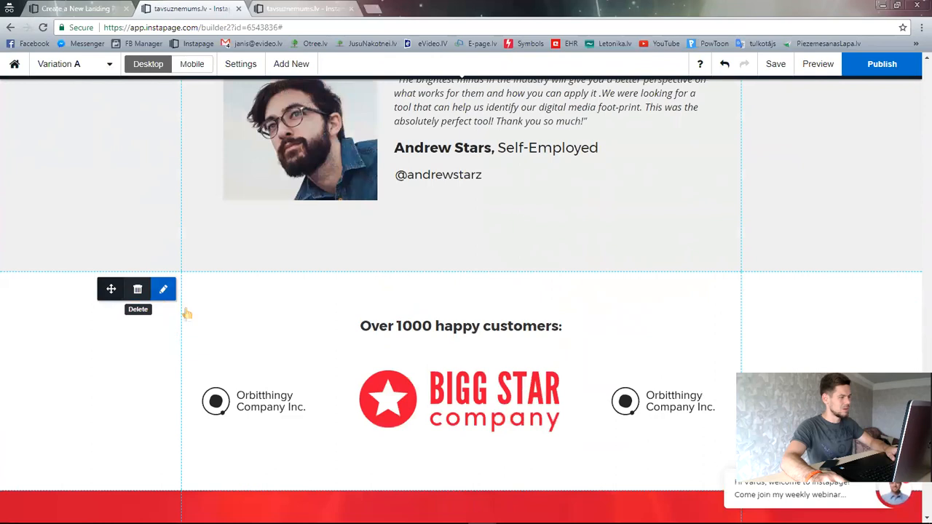
pyautogui.scroll(1, 158, 322)
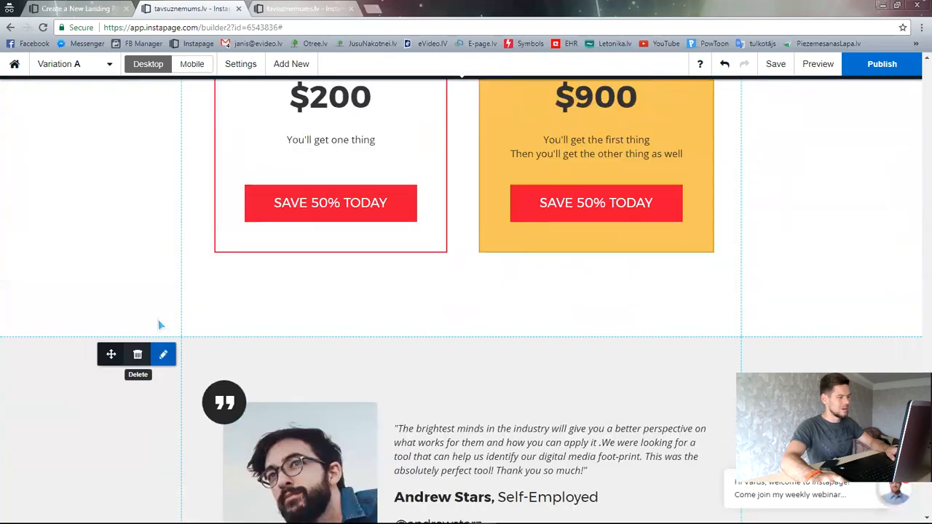
pyautogui.scroll(-3, 139, 364)
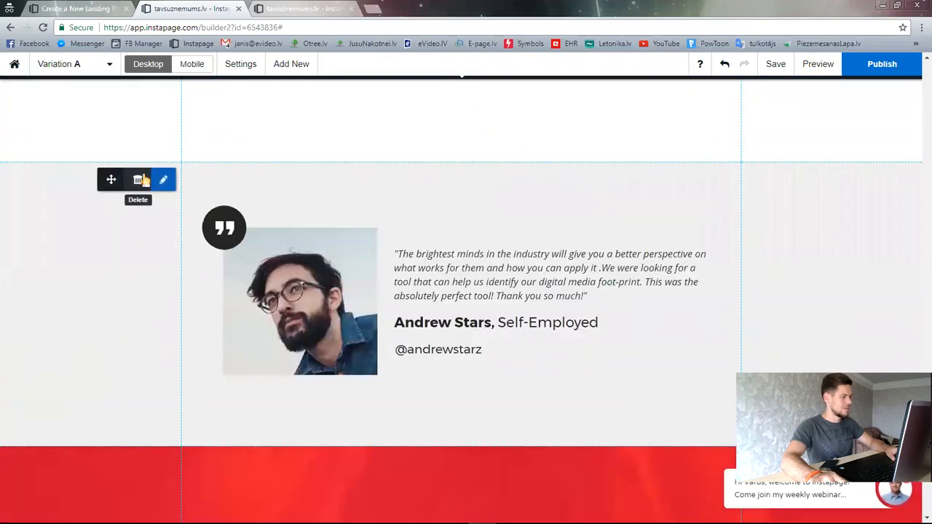
pyautogui.click(137, 179)
# Step: Replace the hero paragraph under the video with "Te var cits teksts!"
pyautogui.scroll(10, 539, 364)
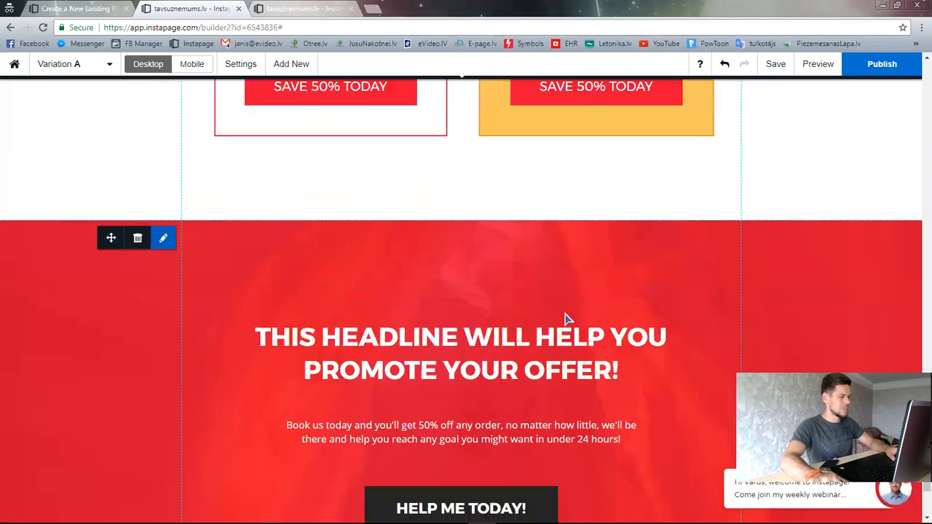
pyautogui.scroll(15, 511, 395)
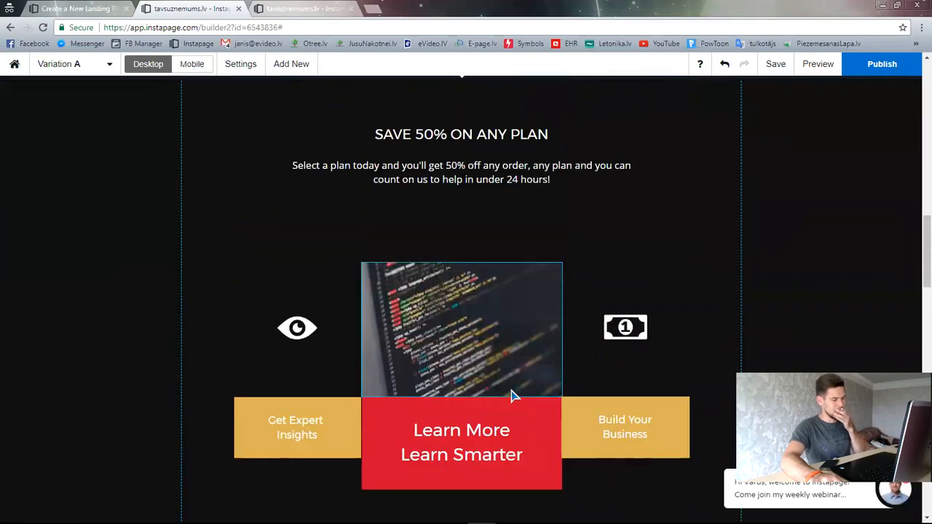
pyautogui.scroll(3, 493, 415)
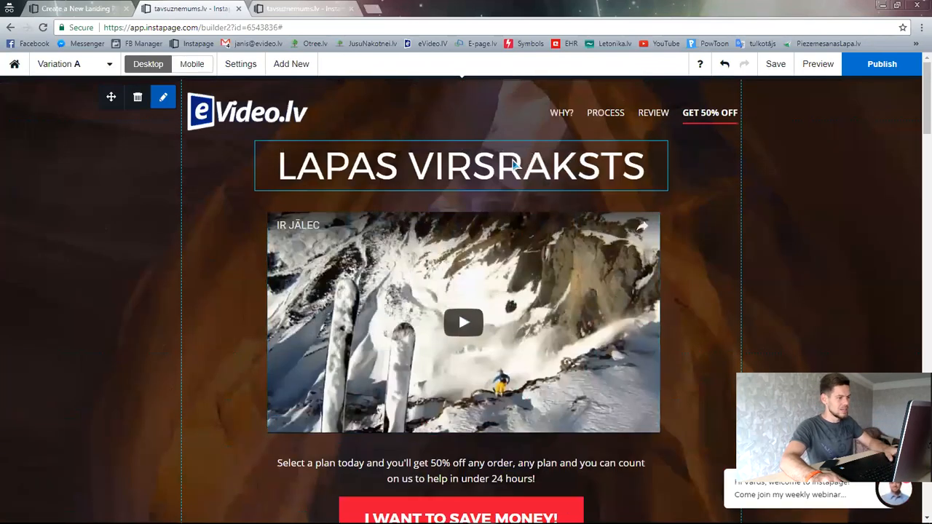
pyautogui.scroll(-3, 539, 189)
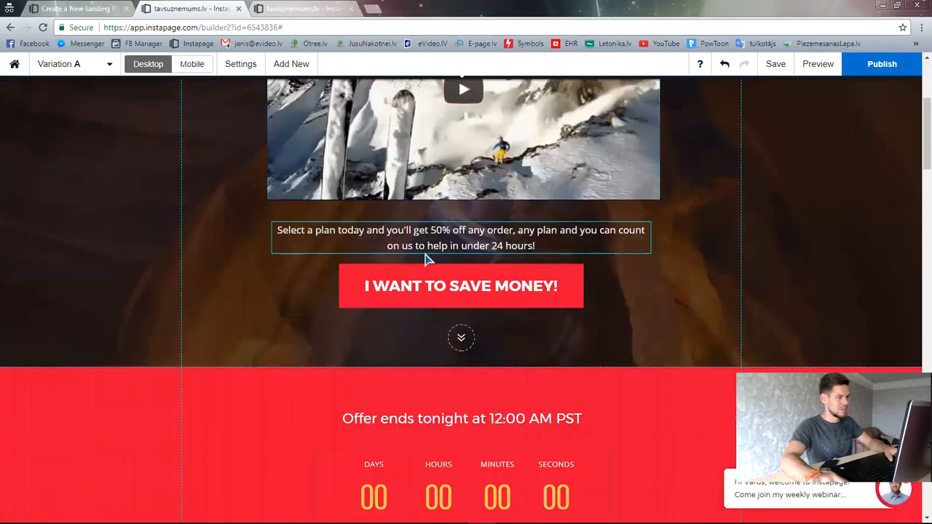
pyautogui.click(422, 244)
pyautogui.click(422, 244)
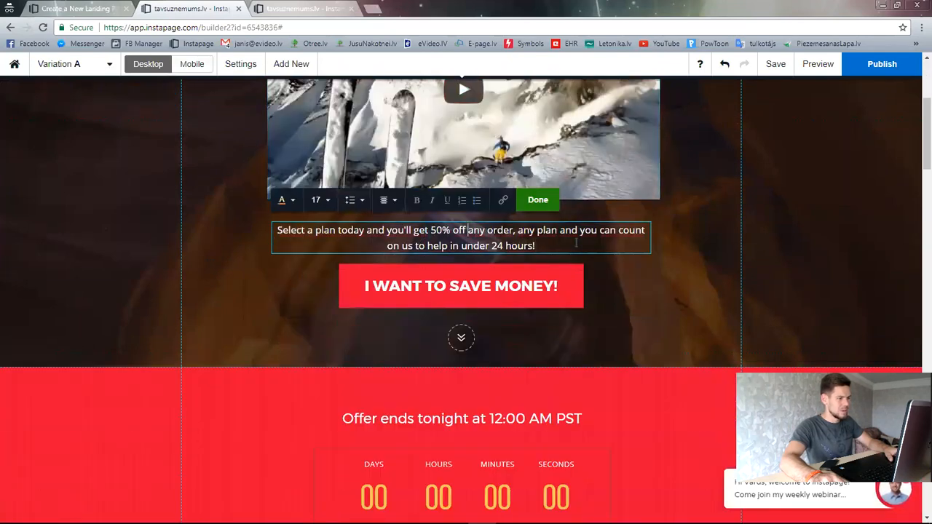
pyautogui.moveTo(542, 246); pyautogui.dragTo(246, 207)
pyautogui.write('Te v')
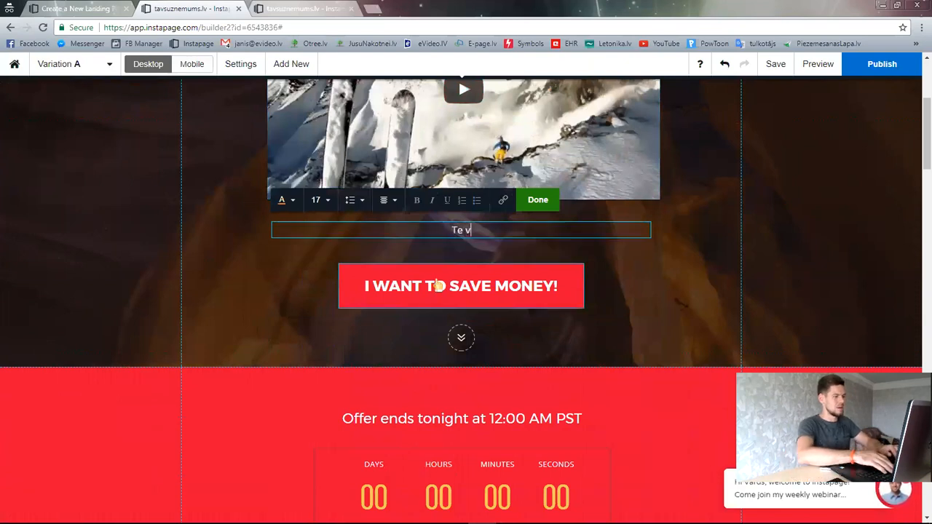
pyautogui.write('ar cits teksts!')
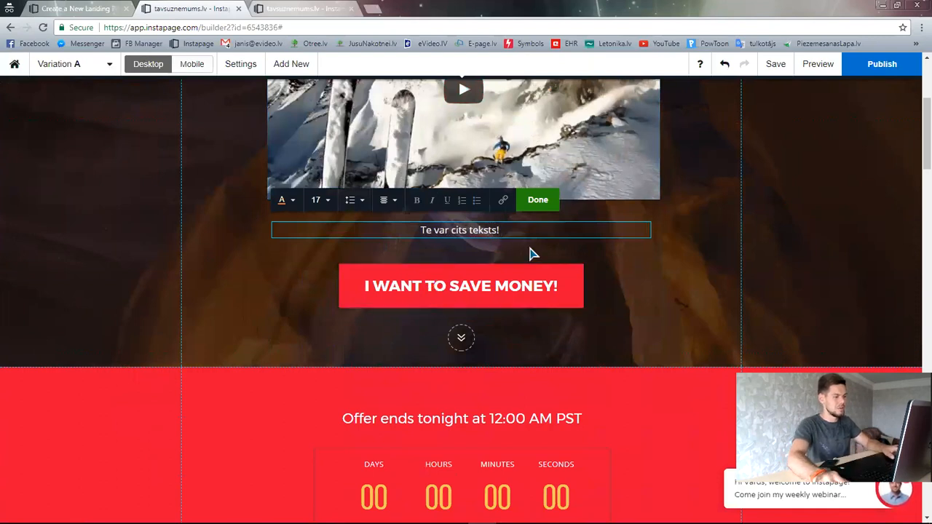
pyautogui.click(628, 273)
# Step: Delete the text block under the hero video and move the "I WANT TO SAVE MONEY!" button up closer to the video
pyautogui.click(500, 233)
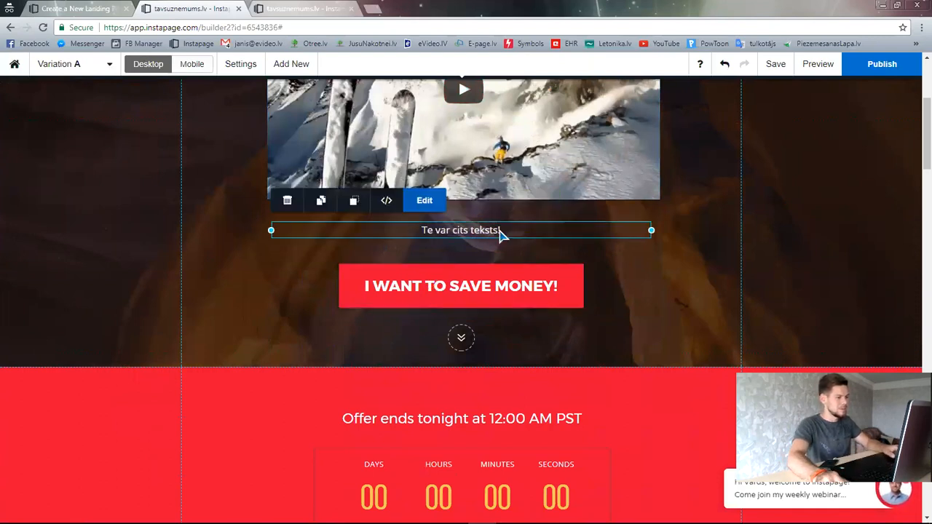
pyautogui.click(287, 201)
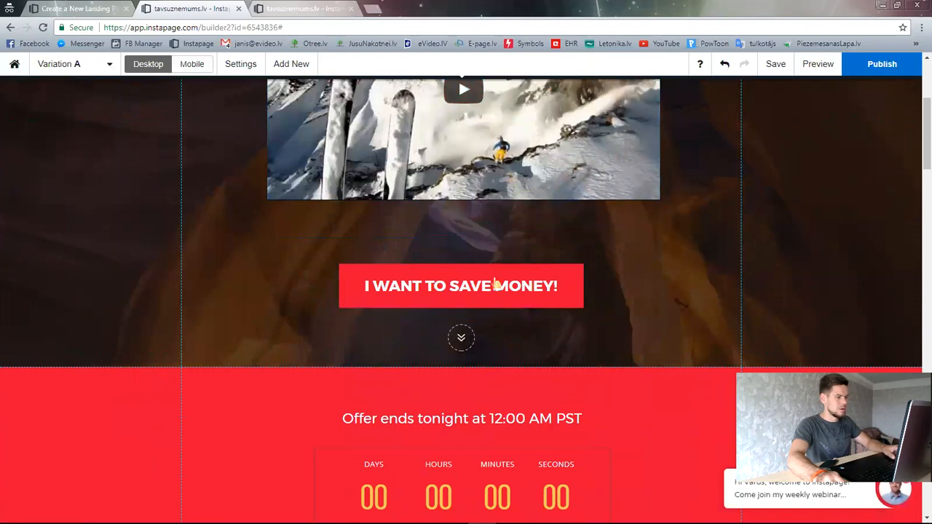
pyautogui.moveTo(521, 303); pyautogui.dragTo(506, 264)
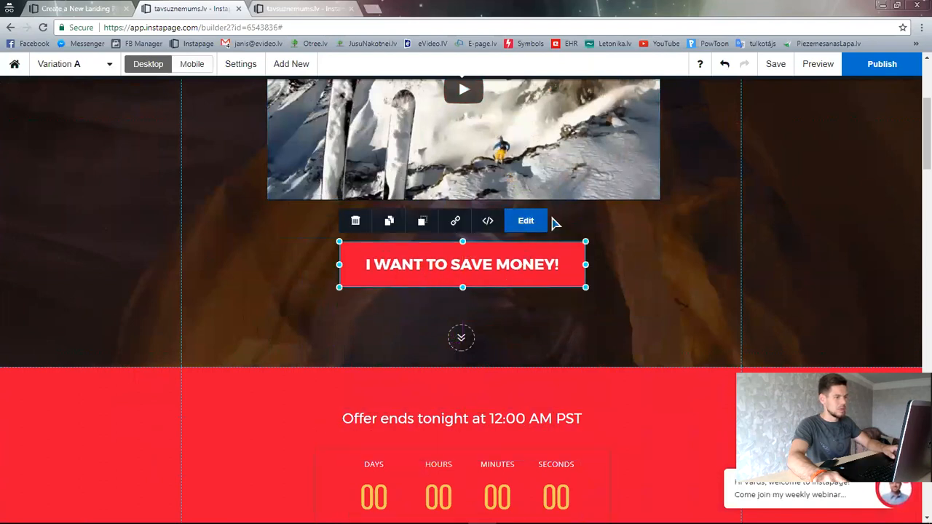
# Step: Change the hero button's text to "REĢISTRĒŠANĀS"
pyautogui.click(524, 223)
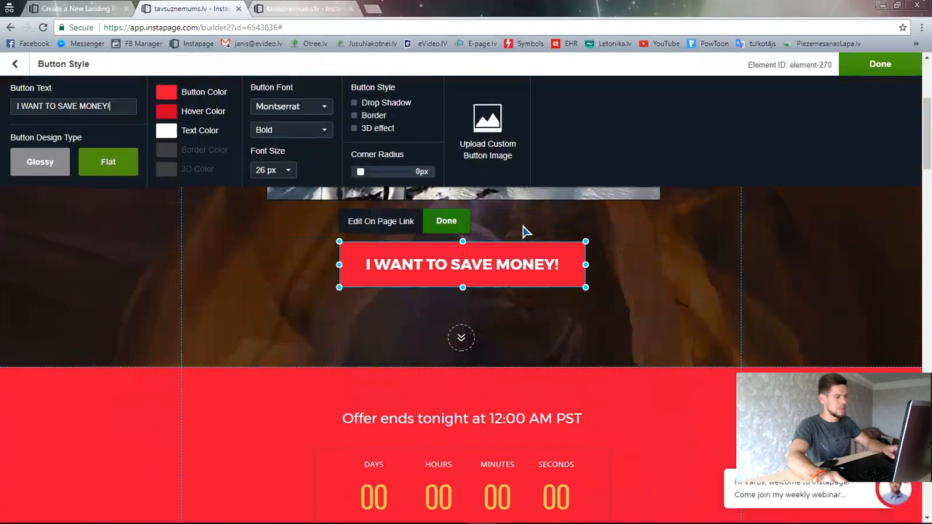
pyautogui.moveTo(110, 105); pyautogui.dragTo(4, 104)
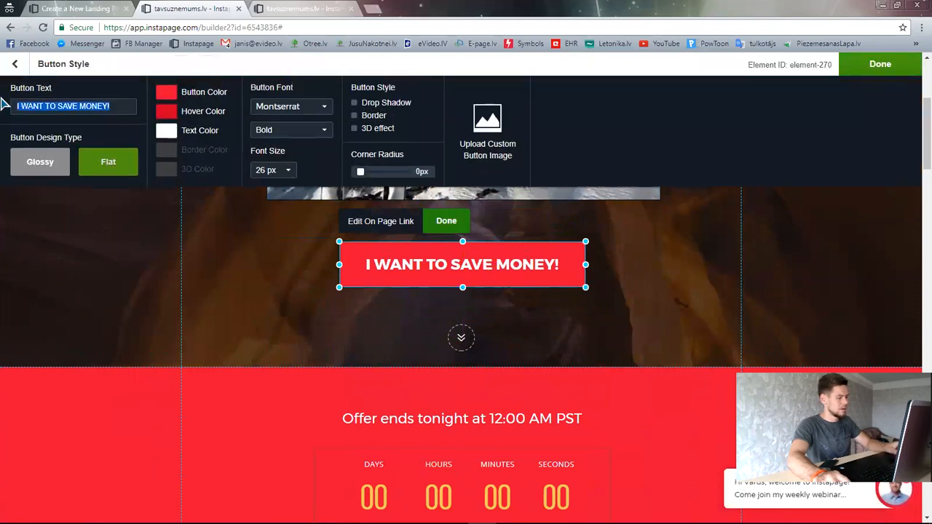
pyautogui.write('R')
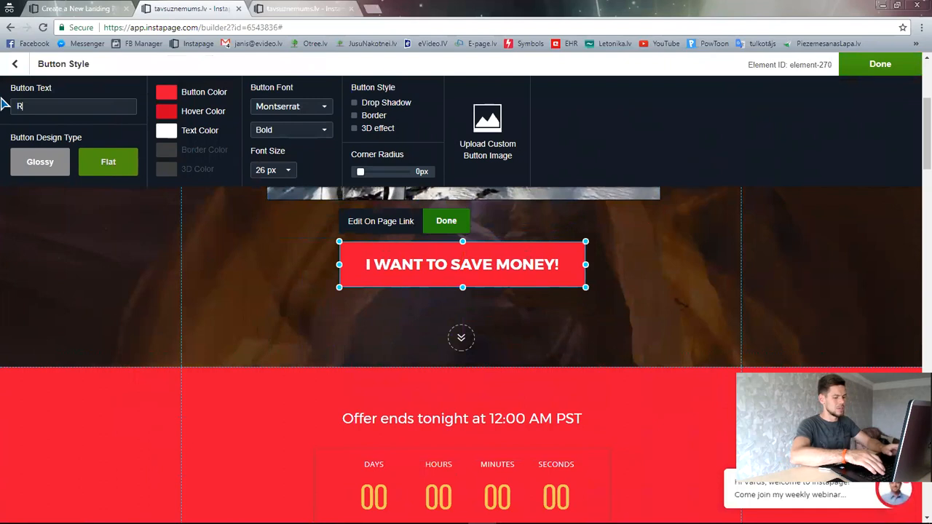
pyautogui.write('EĢISTRĒŠANĀS')
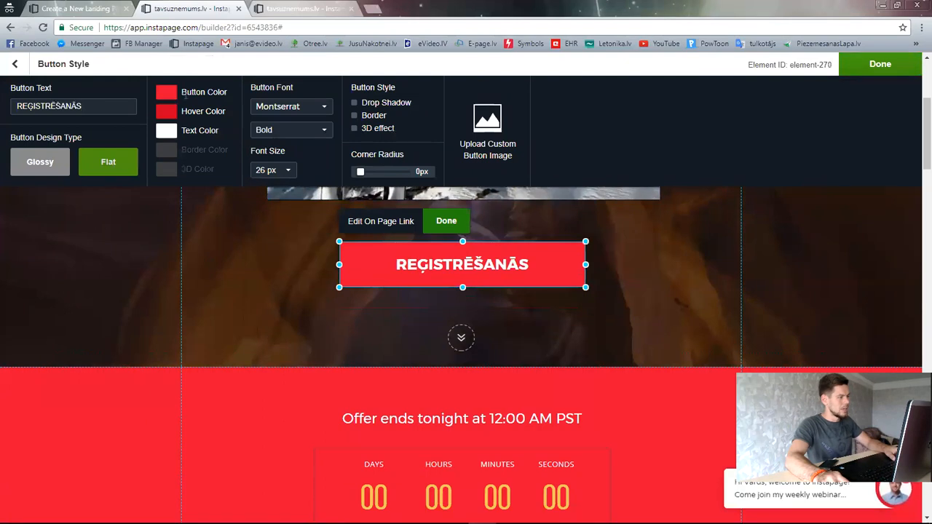
# Step: Set the hero button's color to black
pyautogui.click(167, 94)
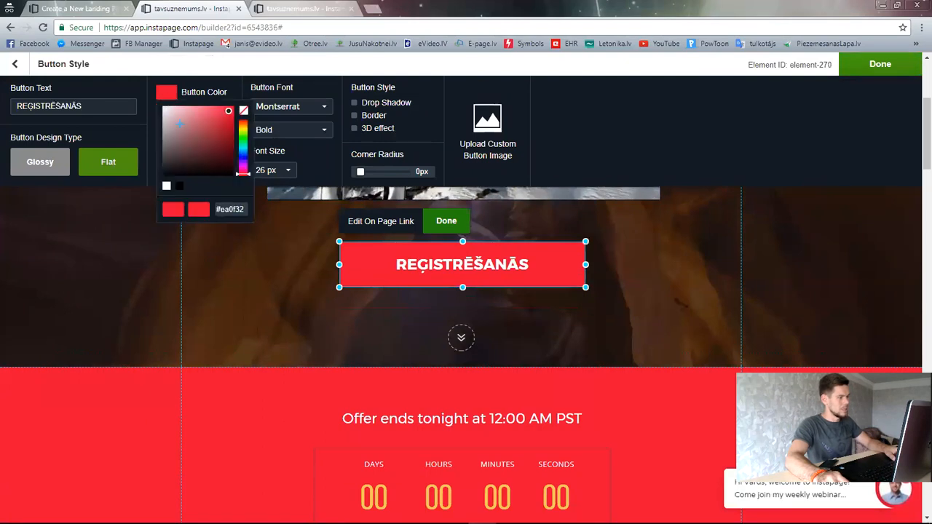
pyautogui.click(230, 209)
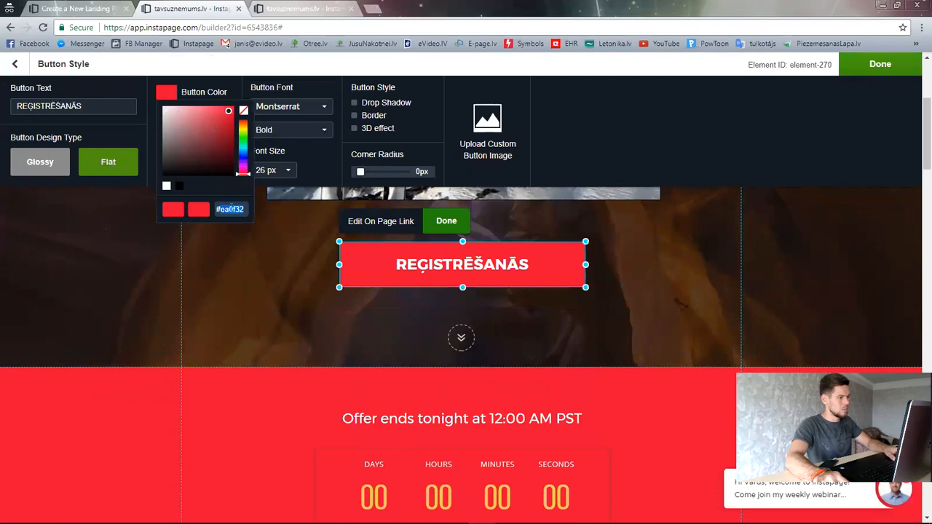
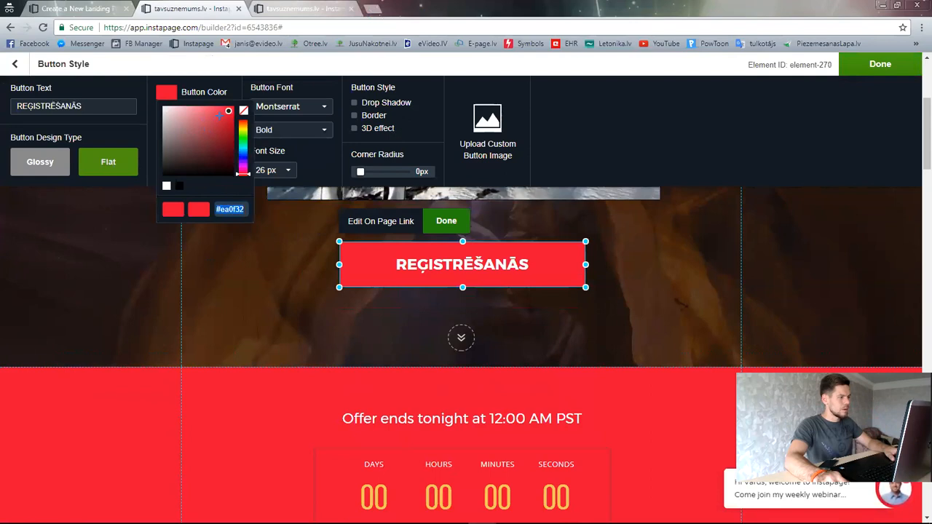
pyautogui.click(180, 188)
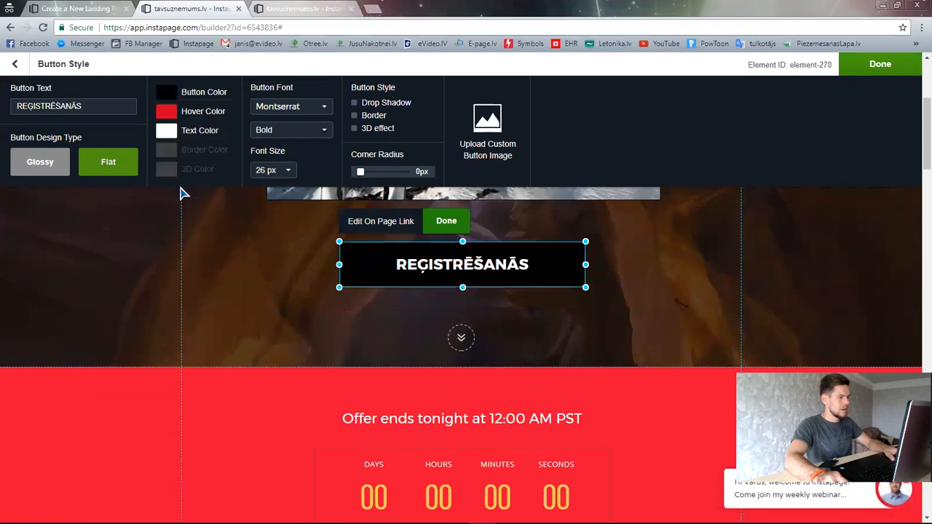
# Step: Set the hero button's hover color to the darker red #b5001d
pyautogui.click(167, 113)
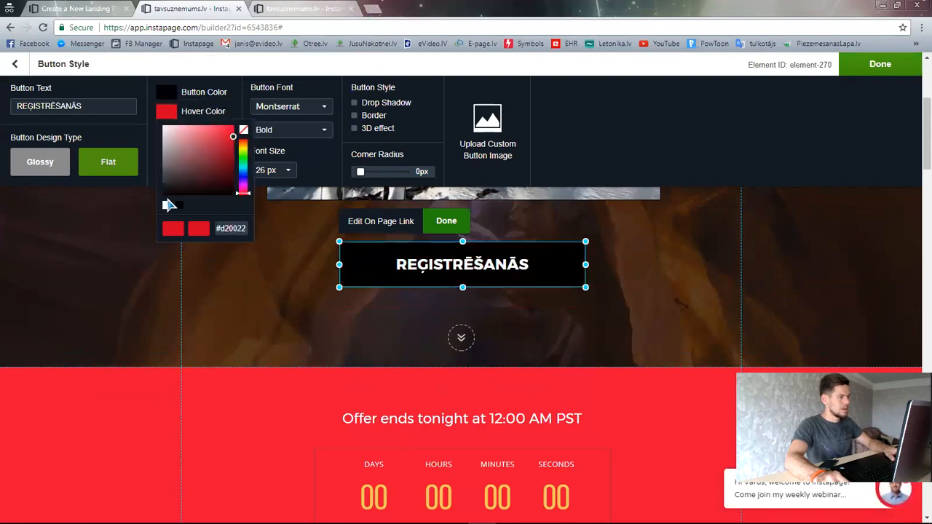
pyautogui.moveTo(213, 143); pyautogui.dragTo(237, 144)
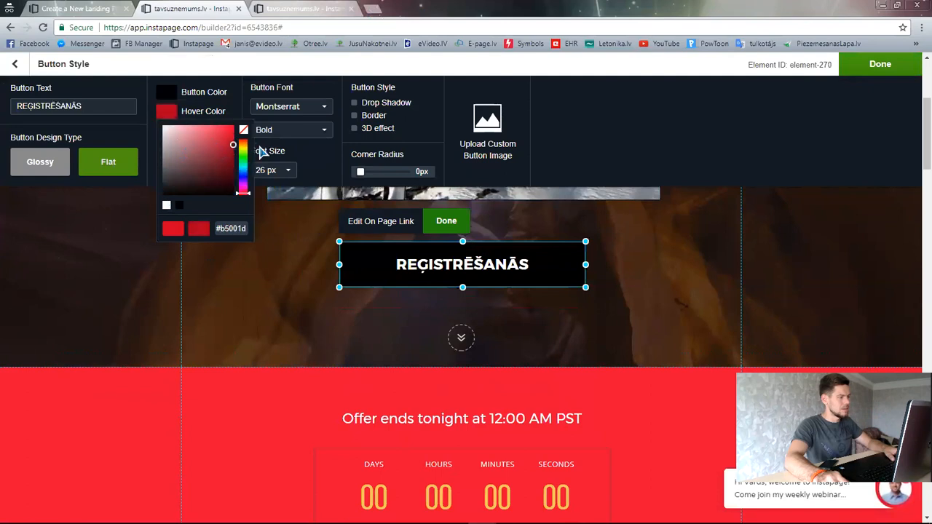
pyautogui.click(260, 151)
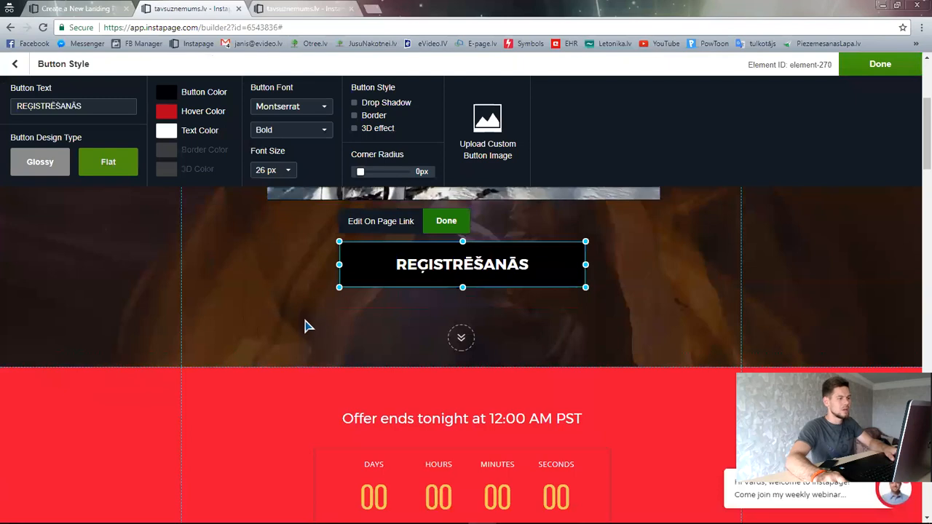
# Step: Set the hero button's color to dark red #930000
pyautogui.scroll(3, 305, 327)
pyautogui.scroll(-4, 266, 314)
pyautogui.scroll(2, 482, 353)
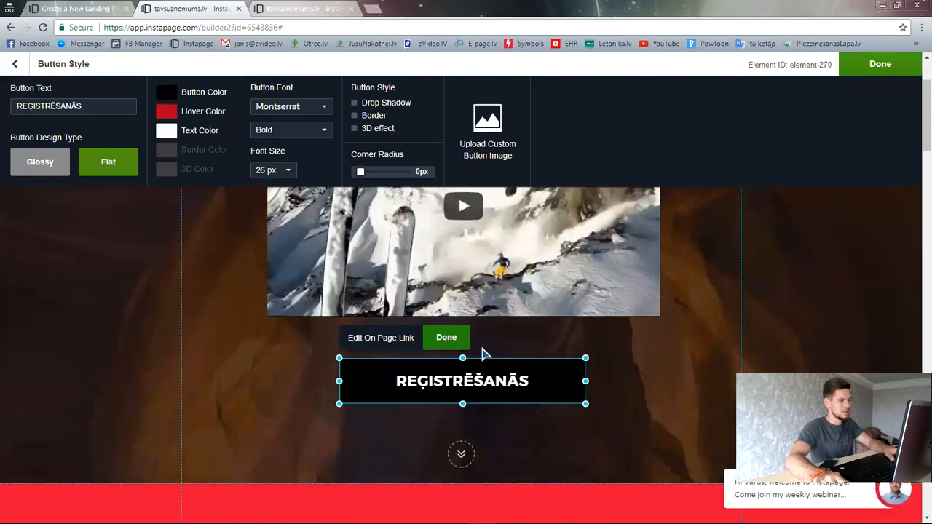
pyautogui.click(166, 96)
pyautogui.moveTo(232, 112)
pyautogui.mouseDown()
pyautogui.moveTo(184, 110)
pyautogui.moveTo(250, 148)
pyautogui.moveTo(252, 163)
pyautogui.moveTo(264, 130)
pyautogui.moveTo(265, 137)
pyautogui.mouseUp()
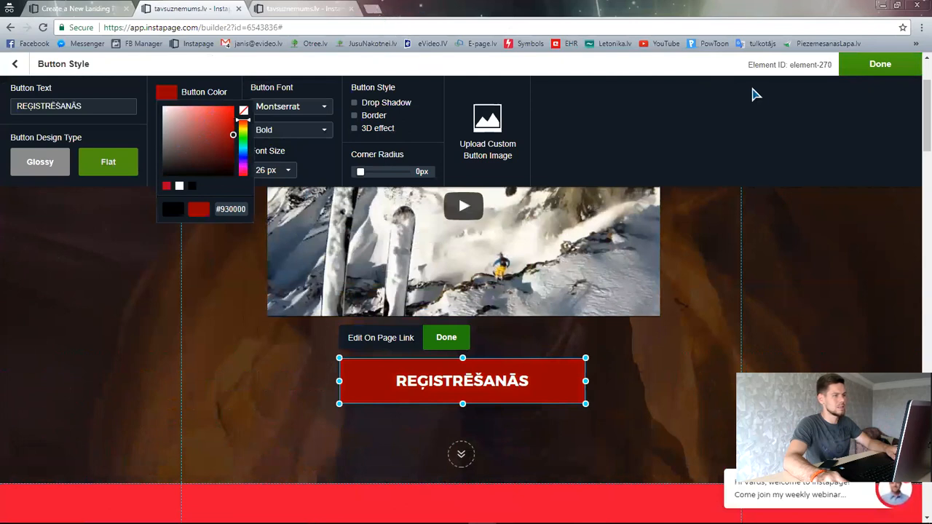
# Step: Switch to the other Chrome window, open the ColorZilla extension's menu, and search the web for ColorZilla in a new tab
pyautogui.hotkey('alt', 'Tab')
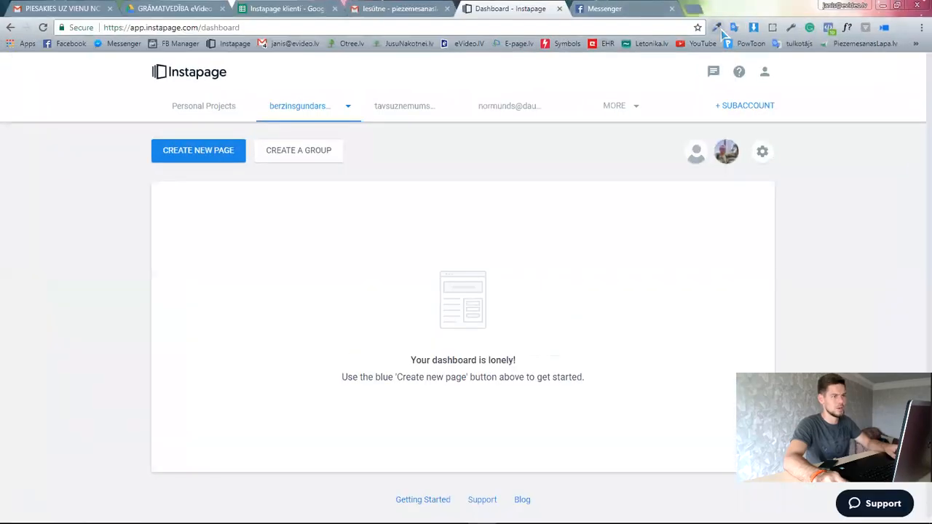
pyautogui.click(718, 27)
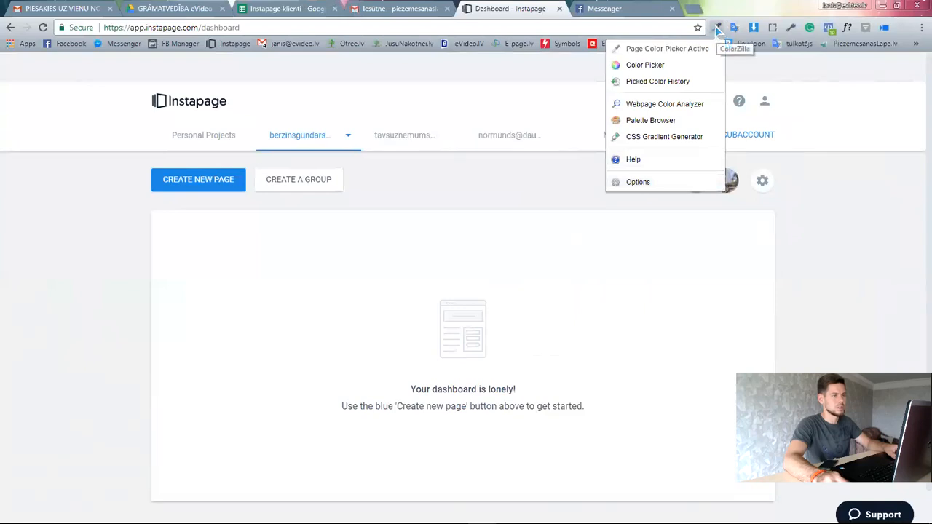
pyautogui.click(695, 10)
pyautogui.click(695, 10)
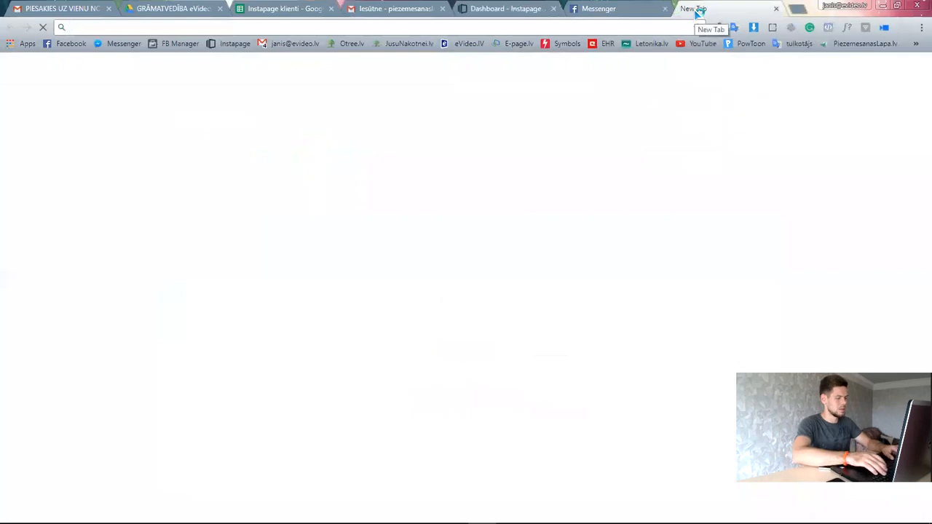
pyautogui.write('COLOR ZI')
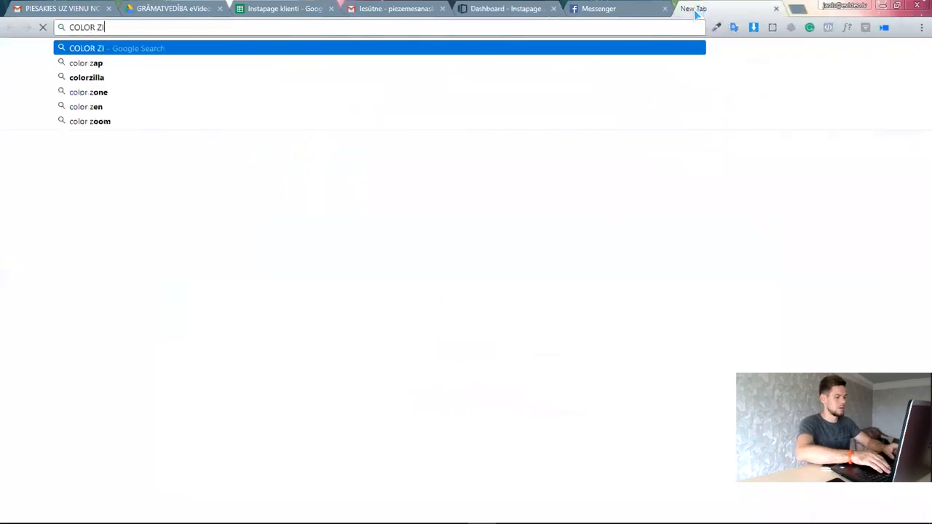
# Step: Search the web for "colorzilla chrome" and open the ColorZilla for Chrome page from the results
pyautogui.write('LLA')
pyautogui.press('BackSpace')
pyautogui.press('BackSpace')
pyautogui.press('BackSpace')
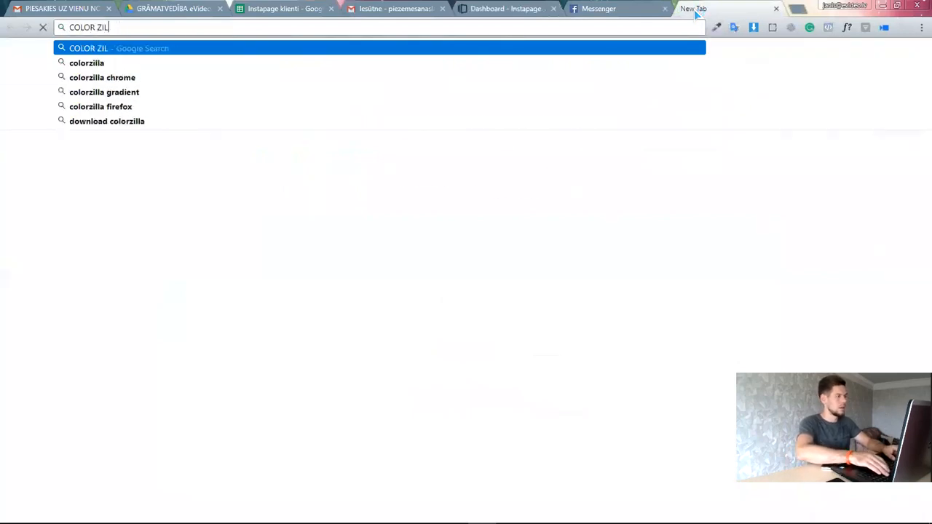
pyautogui.press('Down')
pyautogui.press('Down')
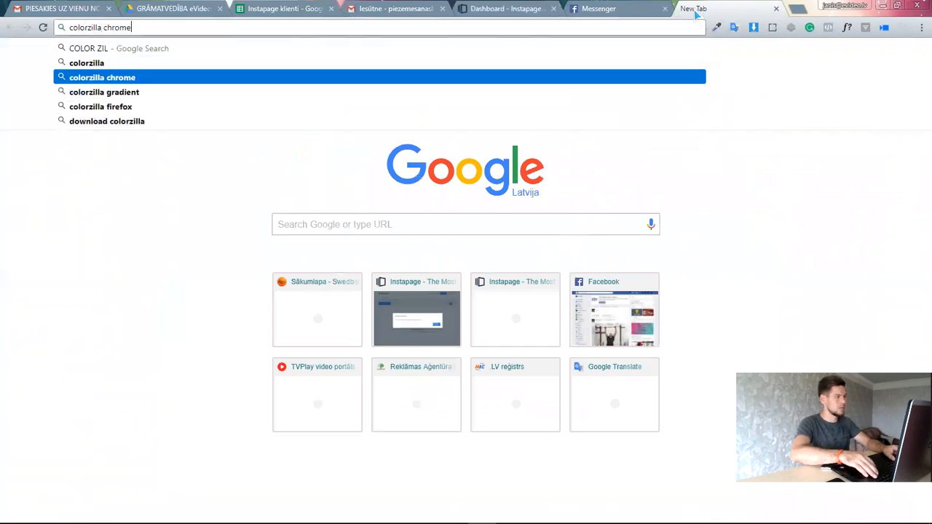
pyautogui.press('Return')
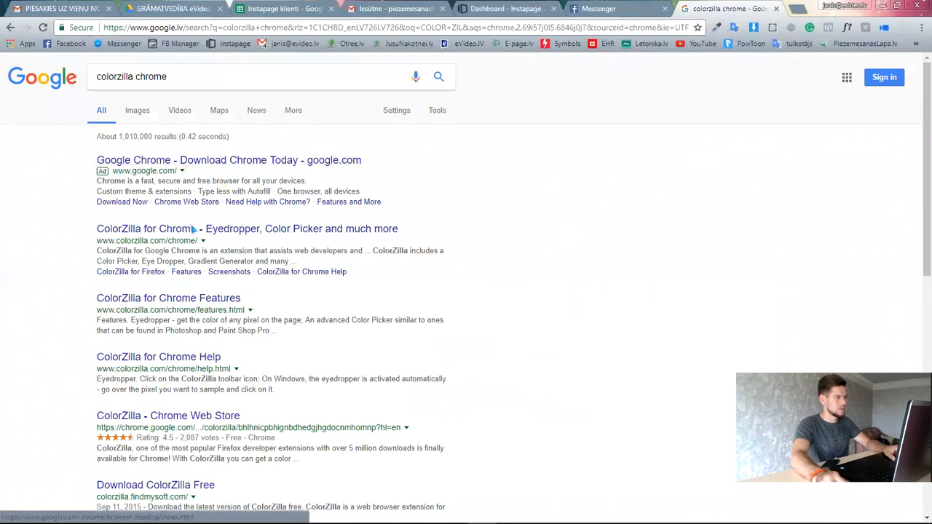
pyautogui.click(290, 232)
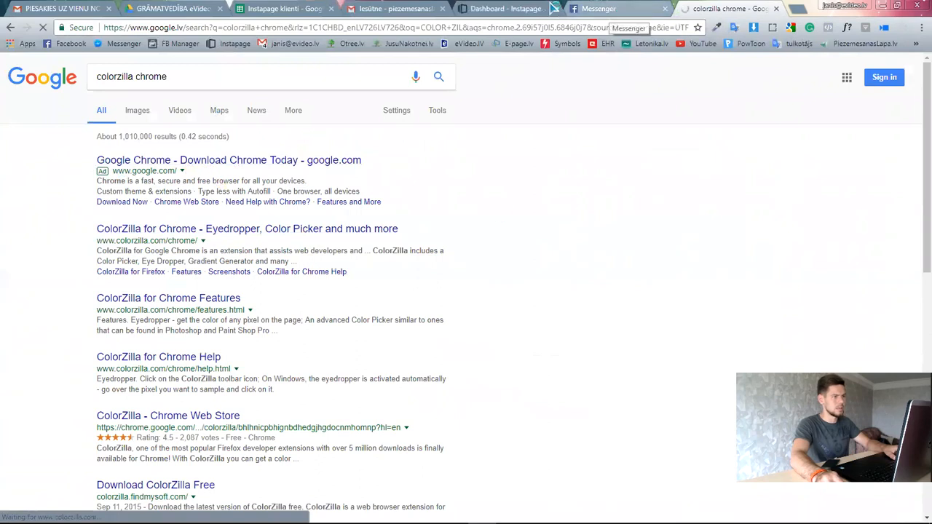
# Step: On the Instapage dashboard, sample the blue of the Create New Page button with ColorZilla, copying #1778CD
pyautogui.click(506, 9)
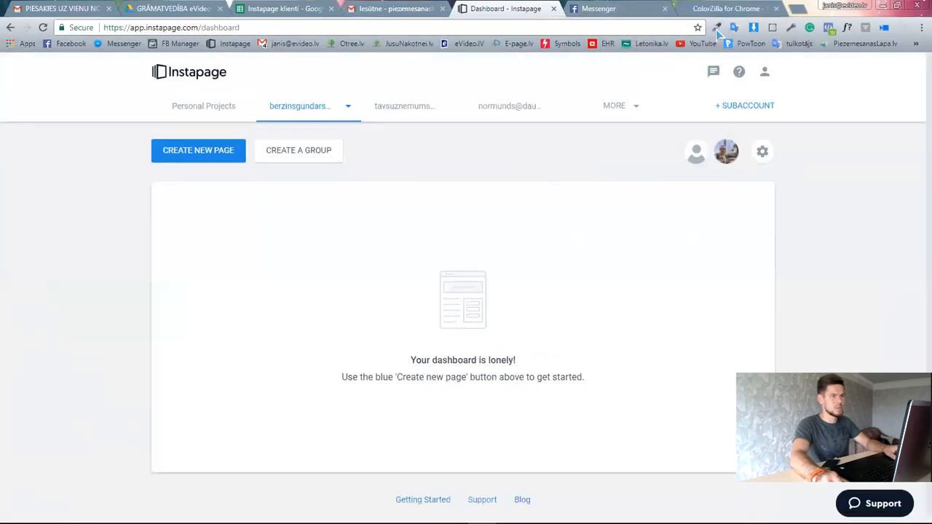
pyautogui.click(718, 31)
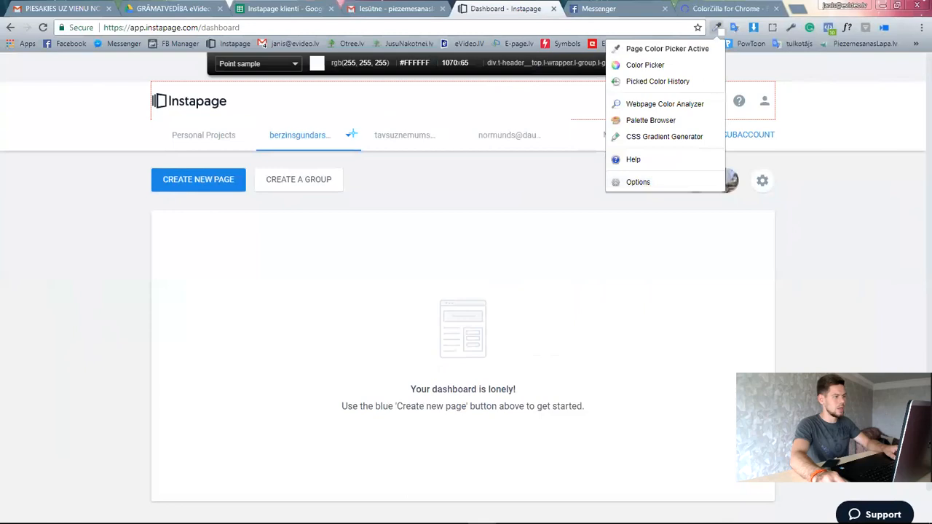
pyautogui.click(235, 179)
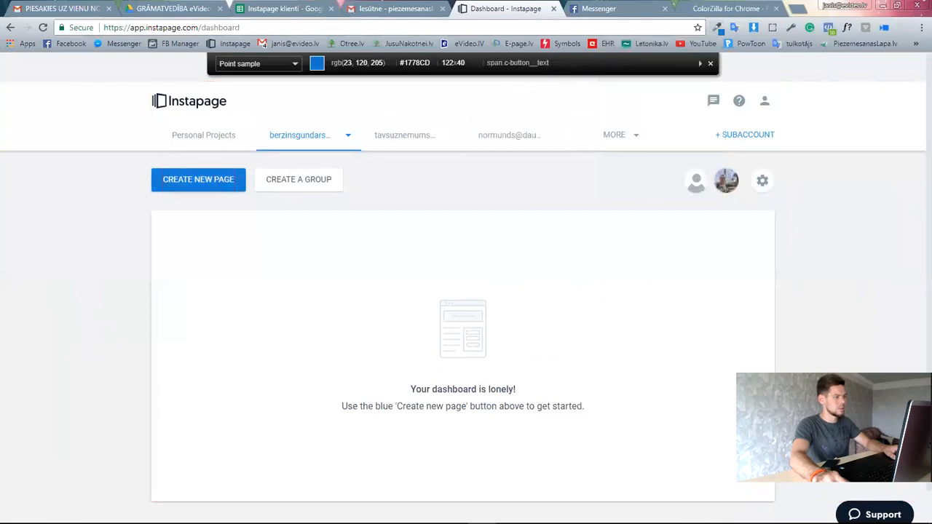
pyautogui.click(242, 180)
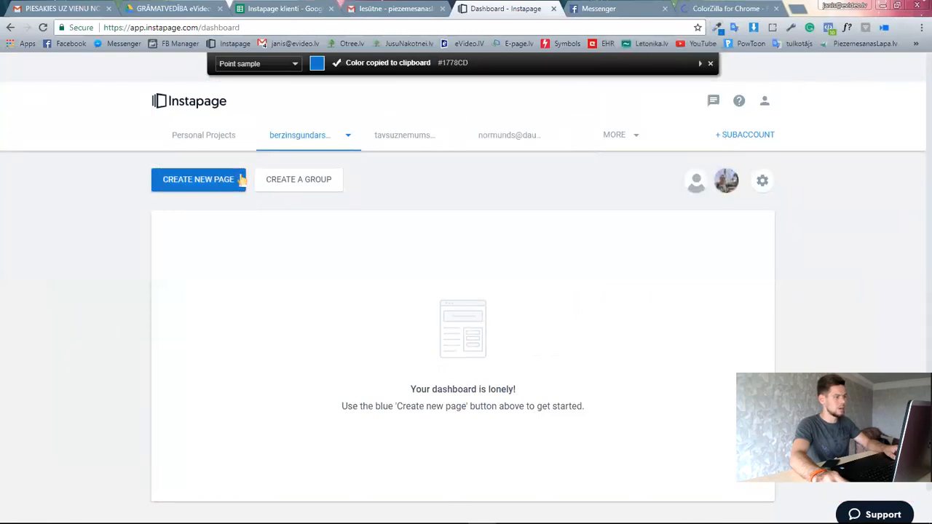
pyautogui.press('Escape')
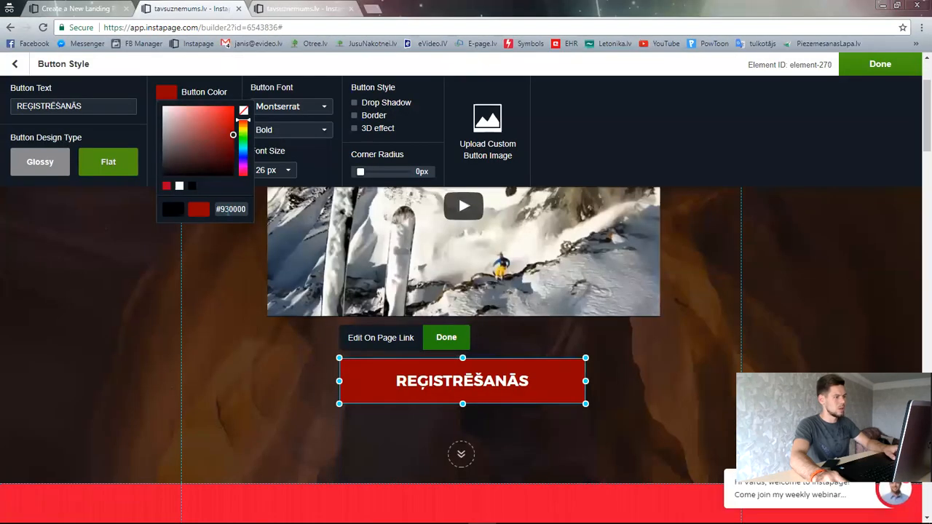
# Step: Set the REĢISTRĒŠANĀS button's color in the landing page builder to the copied #1778cd
pyautogui.doubleClick(232, 209)
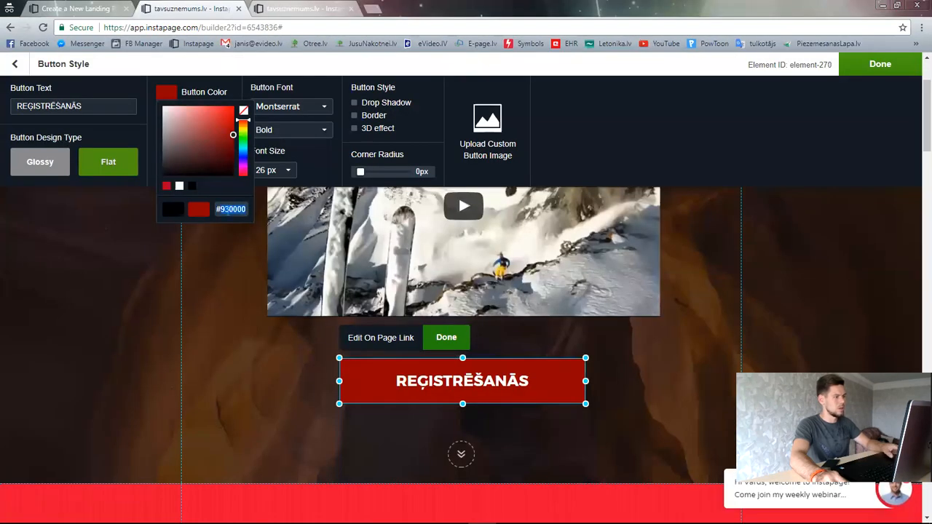
pyautogui.hotkey('ctrl', 'v')
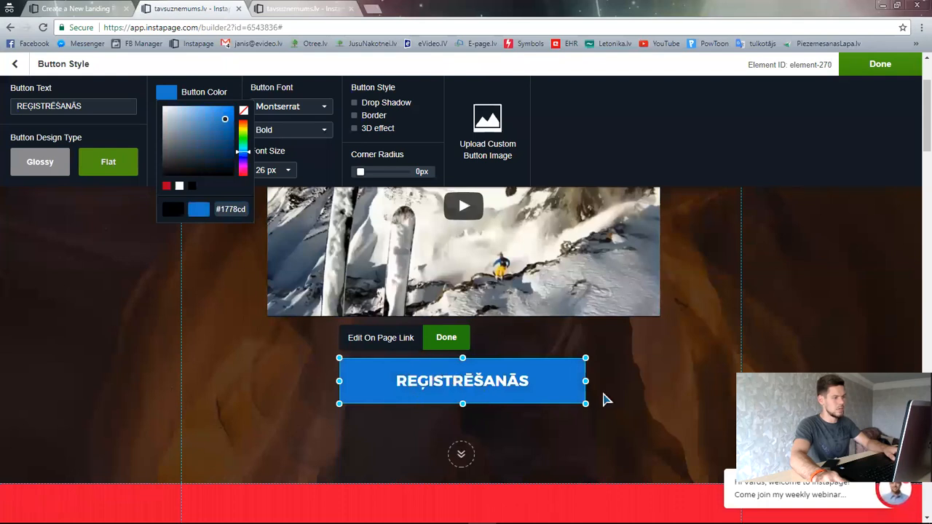
pyautogui.click(604, 146)
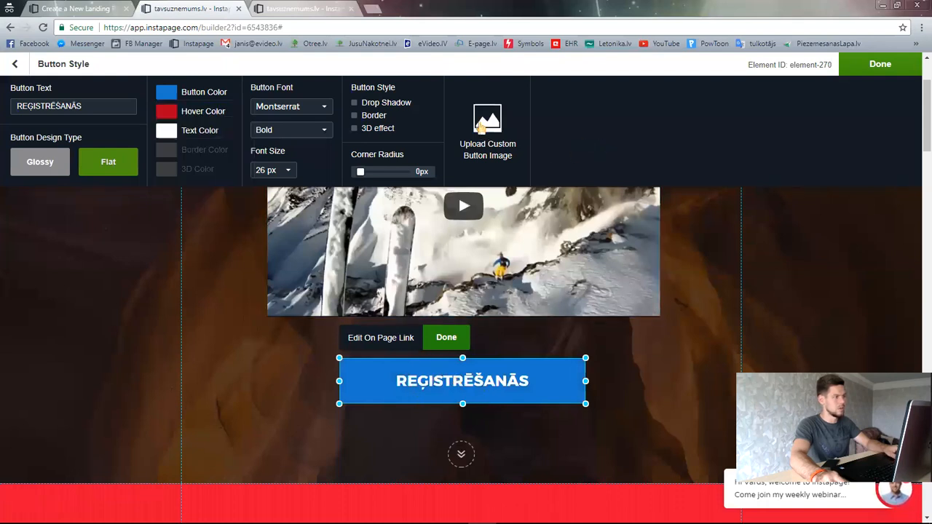
# Step: Switch to the Instapage dashboard window to view the ColorZilla options, and return to the page builder
pyautogui.press('super+Tab')
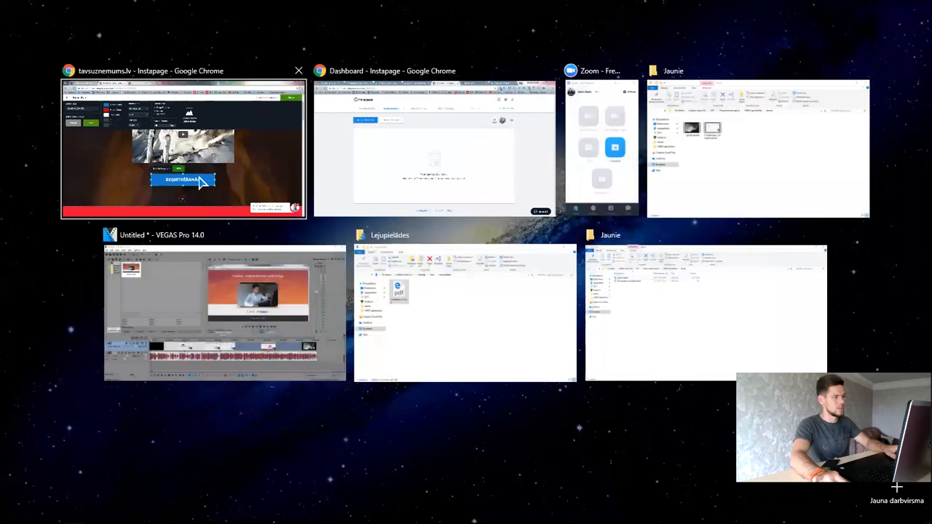
pyautogui.click(450, 143)
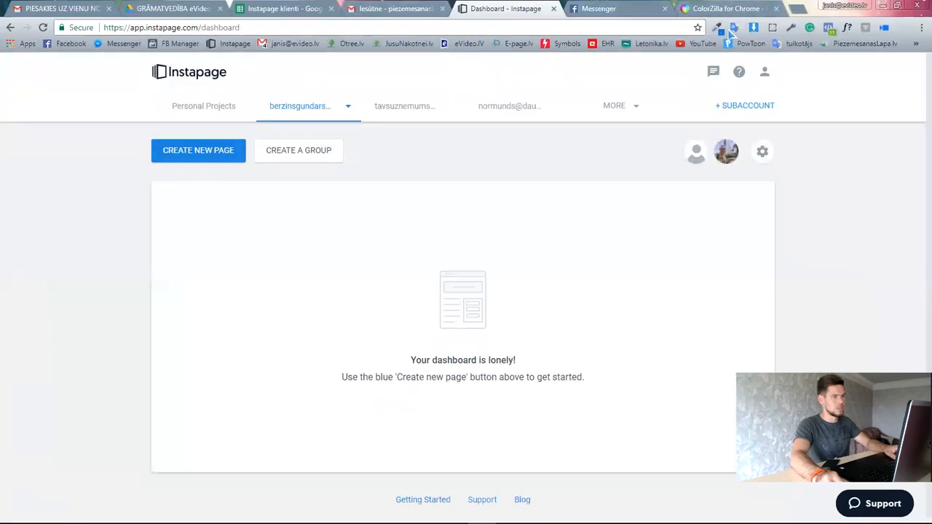
pyautogui.click(717, 28)
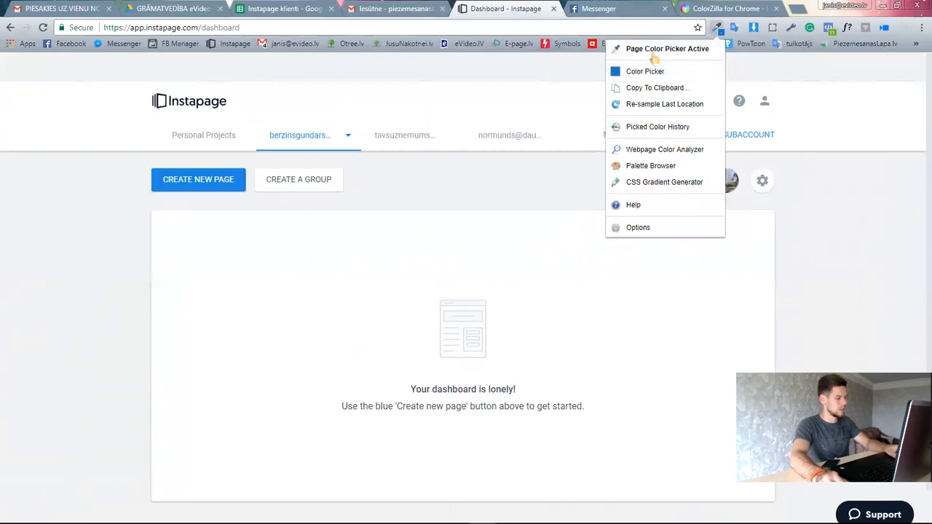
pyautogui.press('super+Tab')
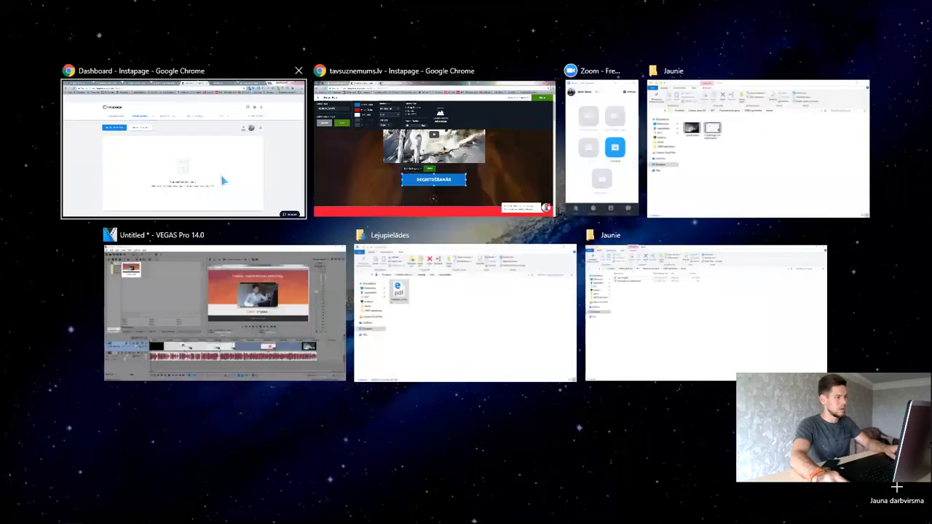
pyautogui.click(369, 161)
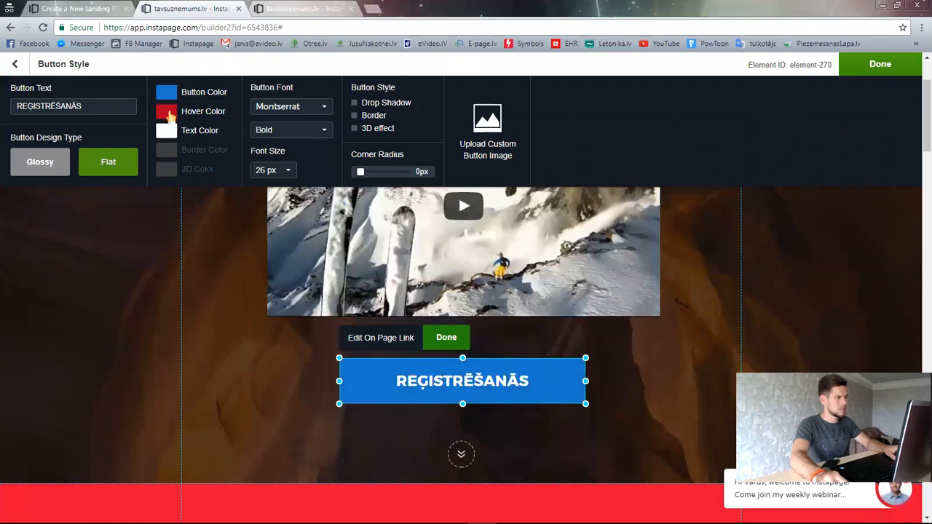
# Step: Copy the background color code #ea0f32 from the settings of the red countdown section
pyautogui.scroll(-2, 235, 262)
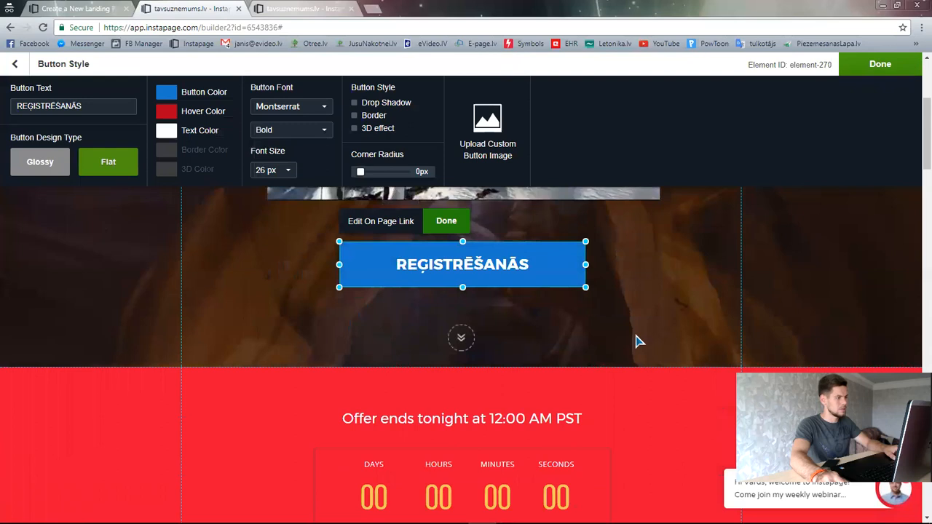
pyautogui.click(636, 340)
pyautogui.scroll(-1, 289, 354)
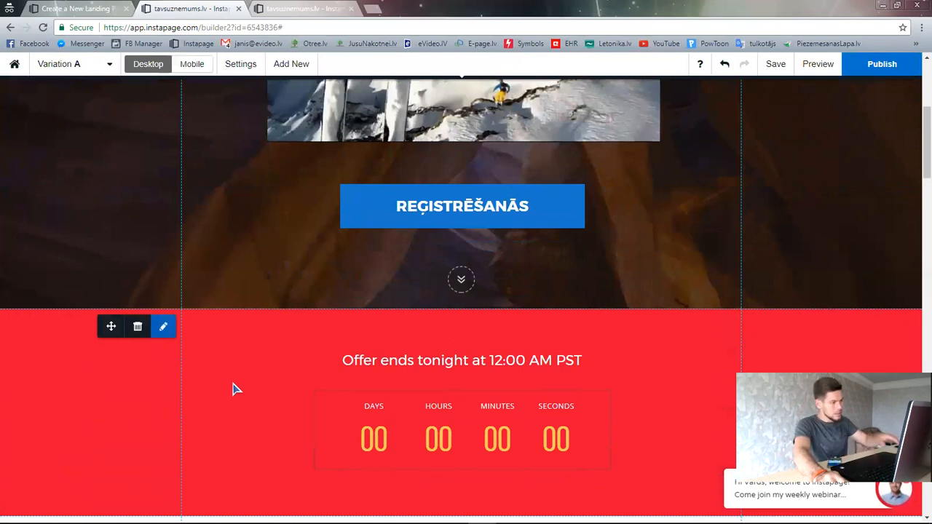
pyautogui.scroll(-3, 233, 370)
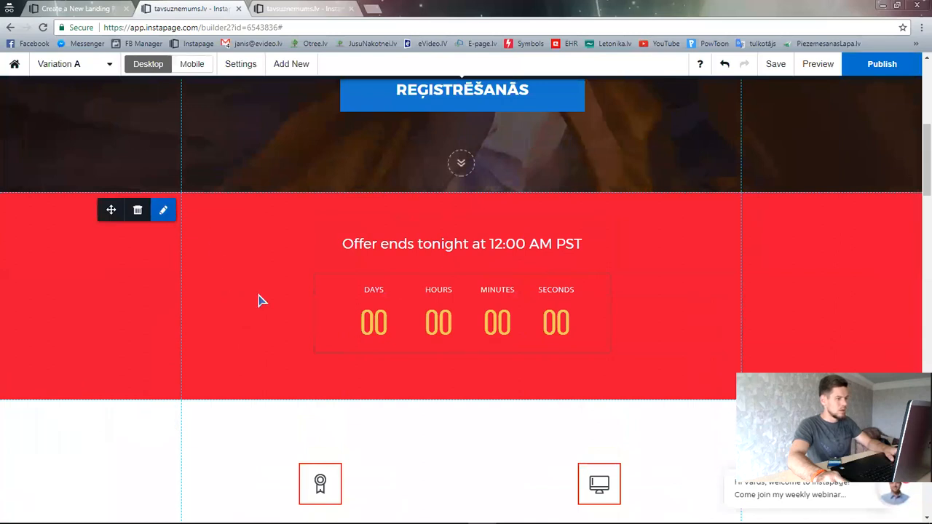
pyautogui.scroll(3, 260, 302)
pyautogui.scroll(-3, 342, 291)
pyautogui.moveTo(243, 306)
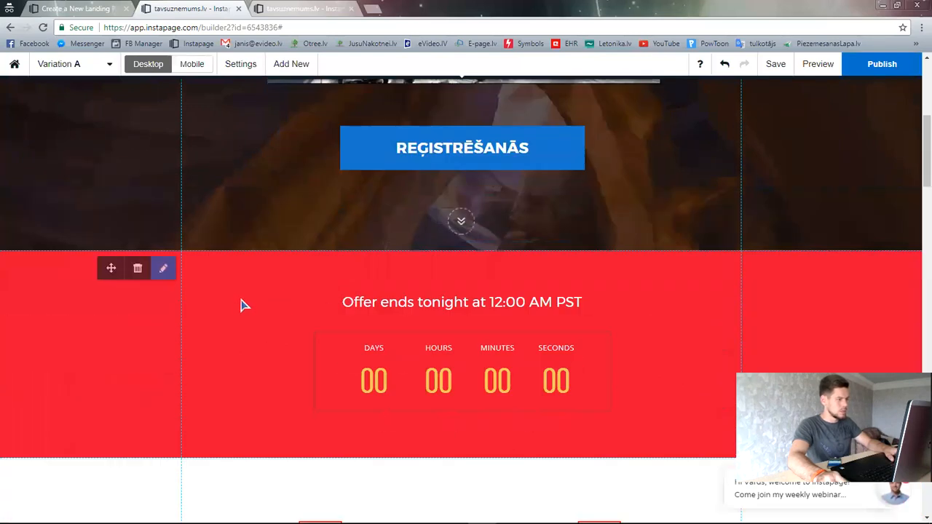
pyautogui.click(163, 270)
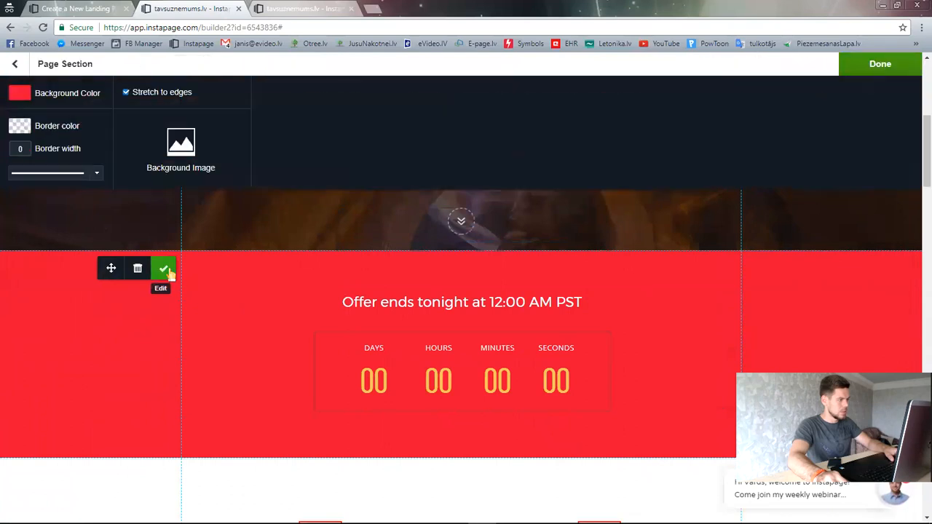
pyautogui.click(20, 95)
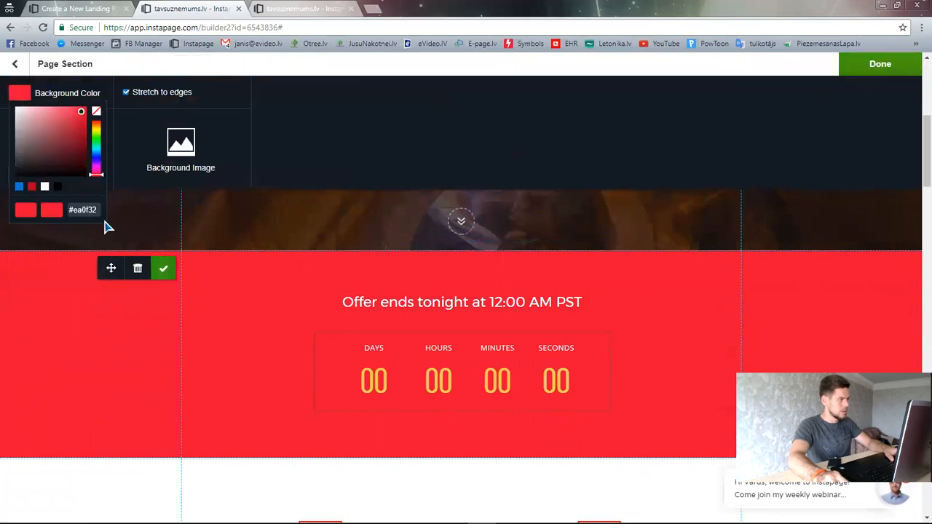
pyautogui.click(163, 268)
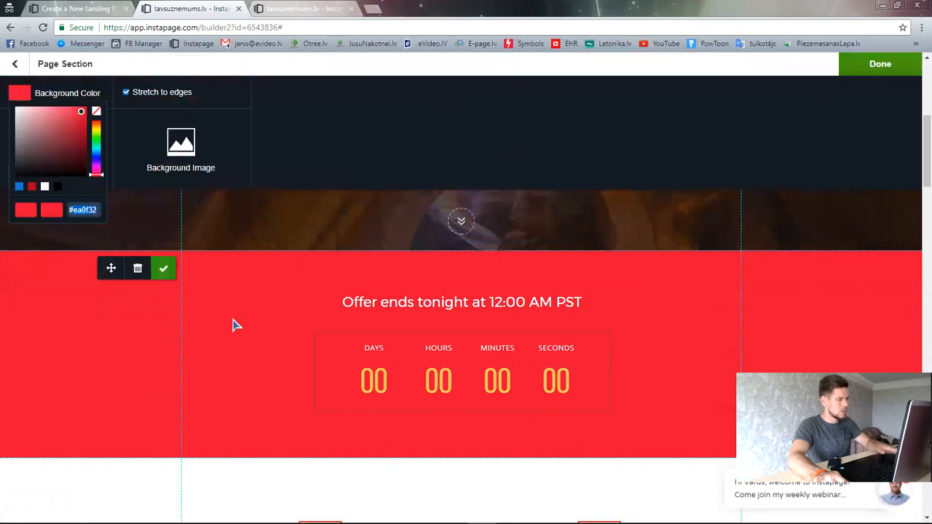
# Step: Set the REĢISTRĒŠANĀS button's hover color to #ea0f32
pyautogui.scroll(3, 335, 364)
pyautogui.click(437, 398)
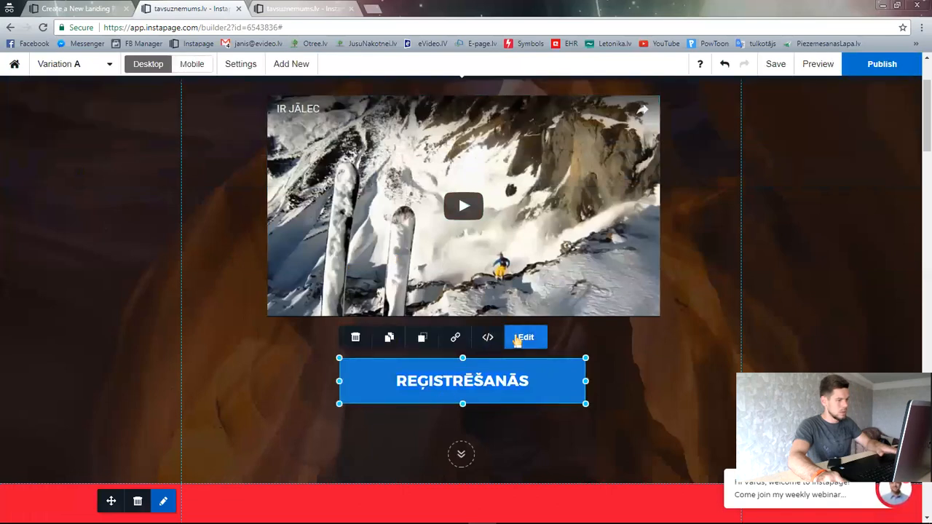
pyautogui.click(518, 338)
pyautogui.click(167, 114)
pyautogui.tripleClick(235, 230)
pyautogui.write('#ea0f32')
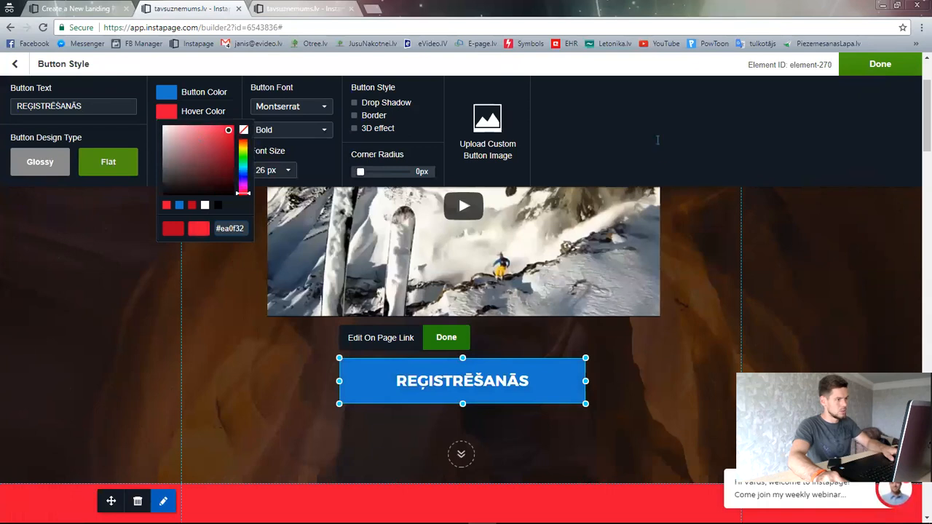
pyautogui.click(619, 129)
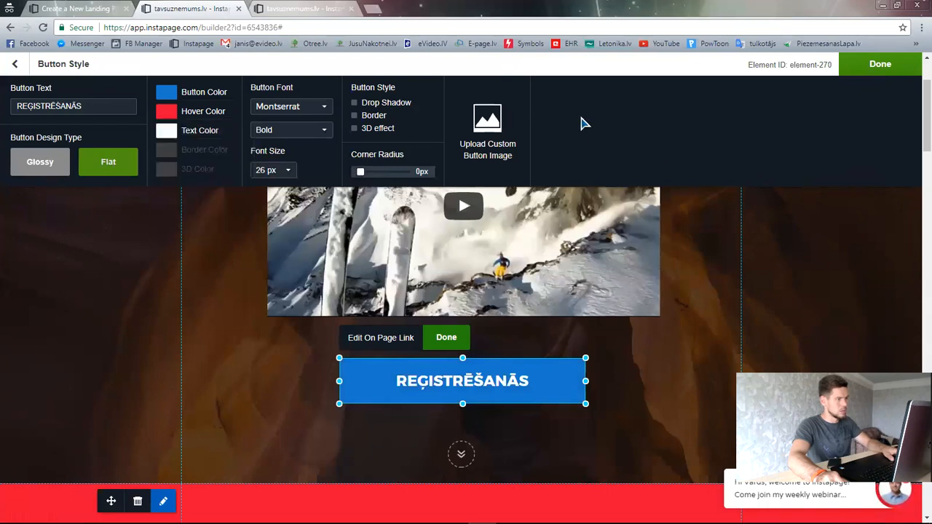
# Step: Browse the available fonts for the REĢISTRĒŠANĀS button and set its font to Arial Black
pyautogui.click(324, 110)
pyautogui.scroll(10, 331, 160)
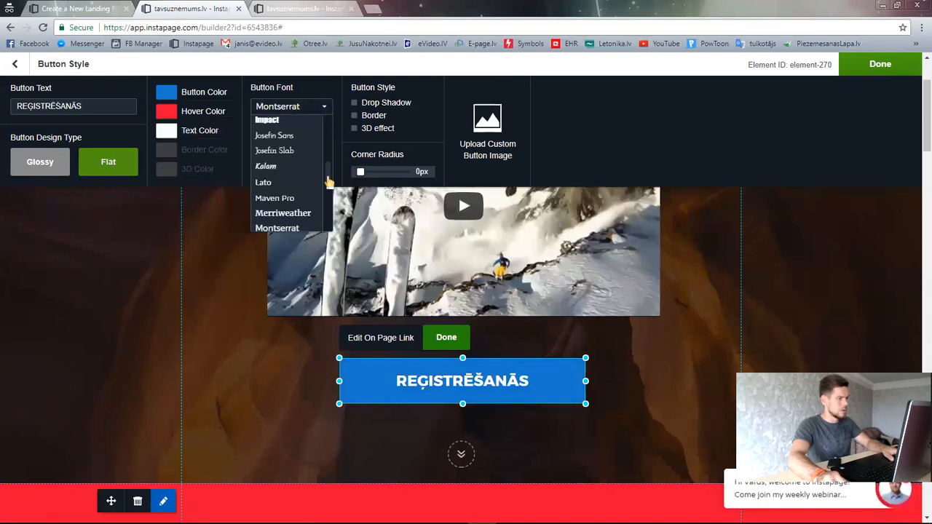
pyautogui.scroll(2, 327, 135)
pyautogui.scroll(-5, 297, 178)
pyautogui.scroll(6, 295, 145)
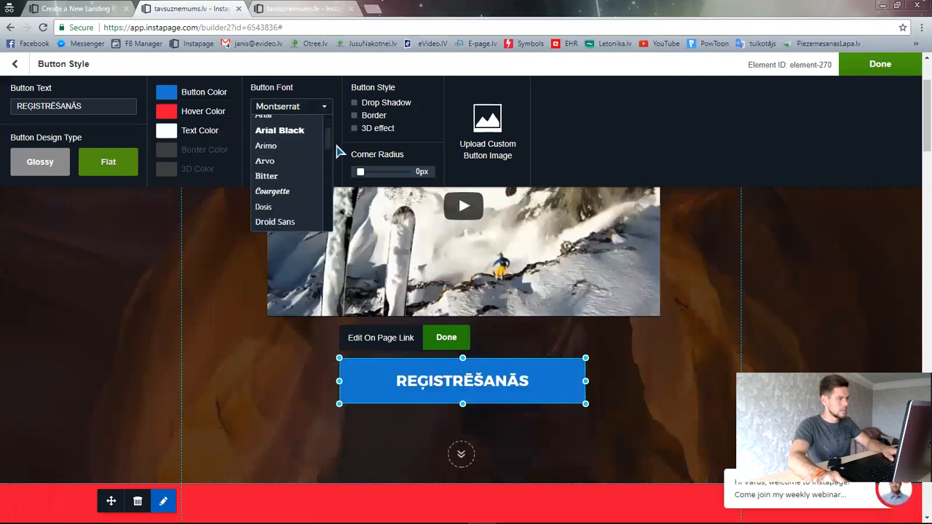
pyautogui.scroll(-3, 289, 148)
pyautogui.scroll(3, 291, 139)
pyautogui.scroll(-2, 286, 149)
pyautogui.scroll(1, 285, 150)
pyautogui.click(286, 148)
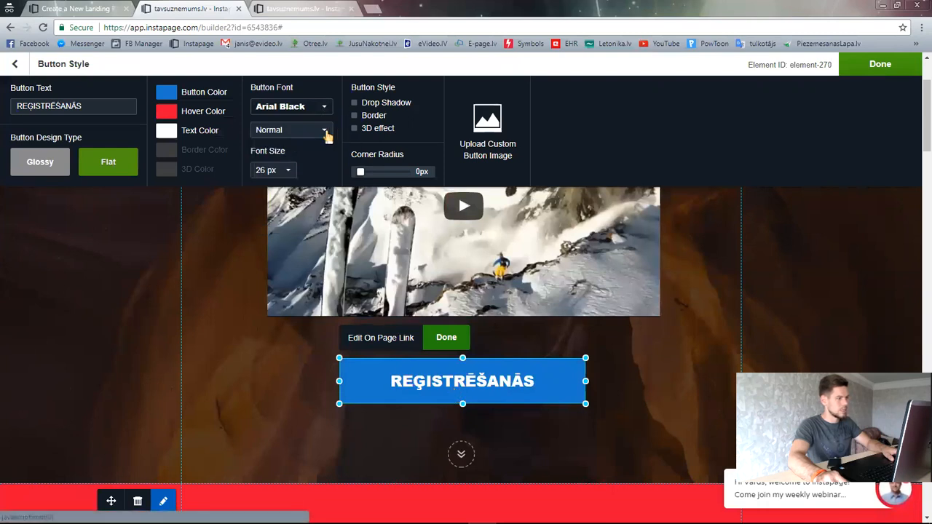
# Step: Compare the Glossy and Flat design types on the REĢISTRĒŠANĀS button and choose Glossy
pyautogui.click(59, 163)
pyautogui.click(86, 166)
pyautogui.click(59, 168)
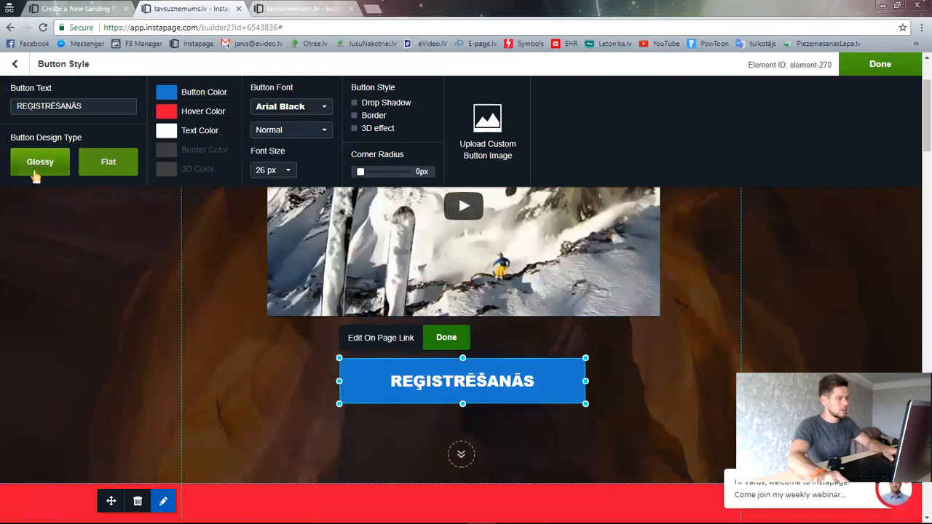
pyautogui.click(118, 166)
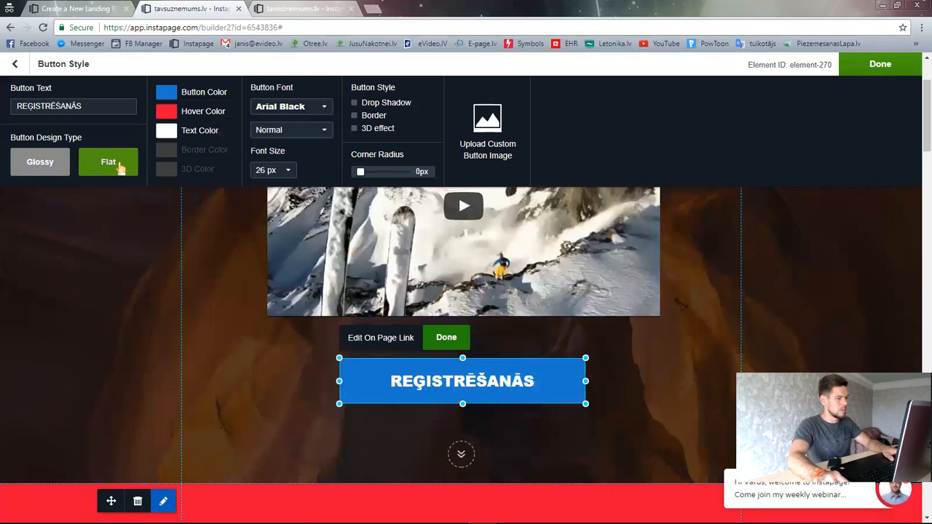
pyautogui.click(57, 164)
pyautogui.click(95, 166)
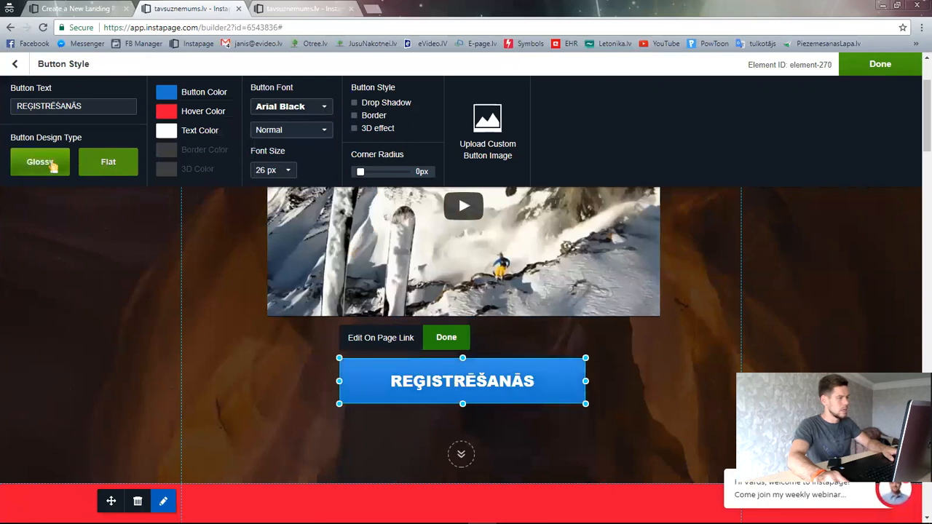
pyautogui.click(53, 169)
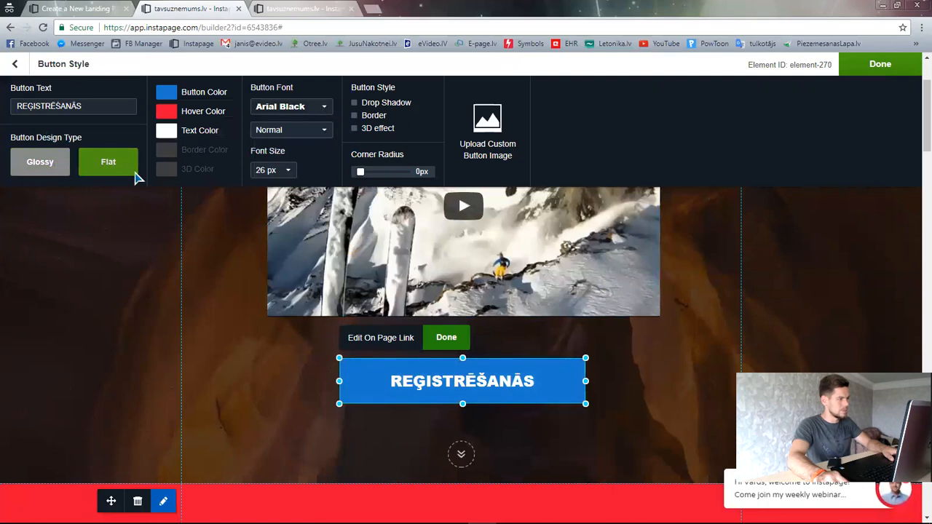
pyautogui.click(46, 167)
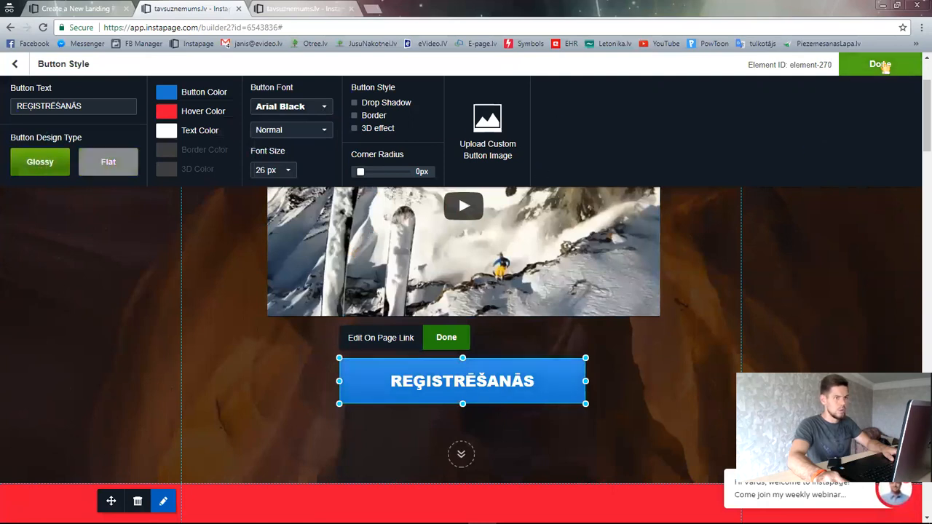
# Step: Check the REĢISTRĒŠANĀS button's on-page link settings and leave them without choosing a target section
pyautogui.click(516, 364)
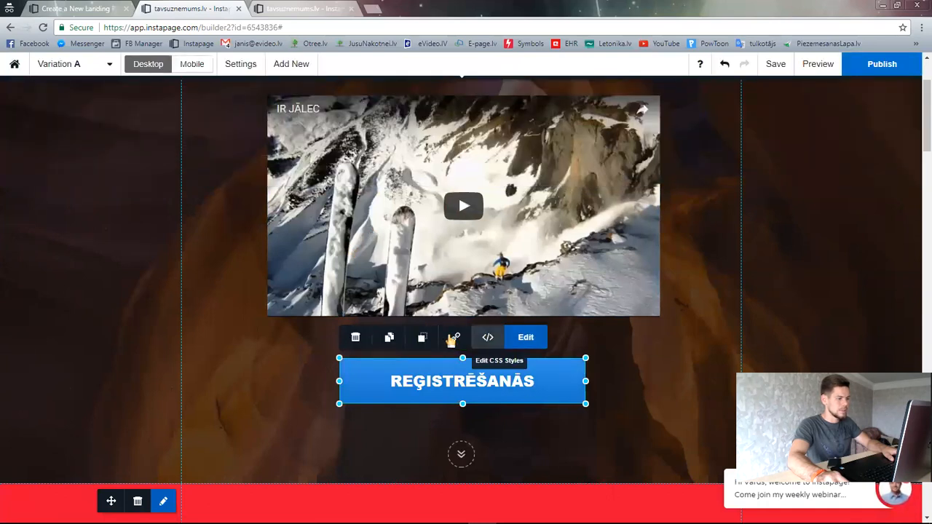
pyautogui.click(526, 339)
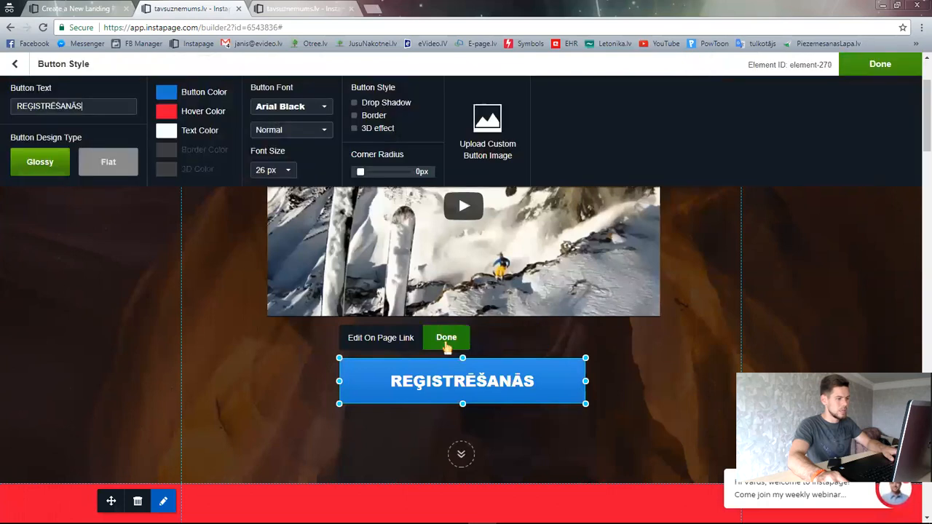
pyautogui.click(389, 340)
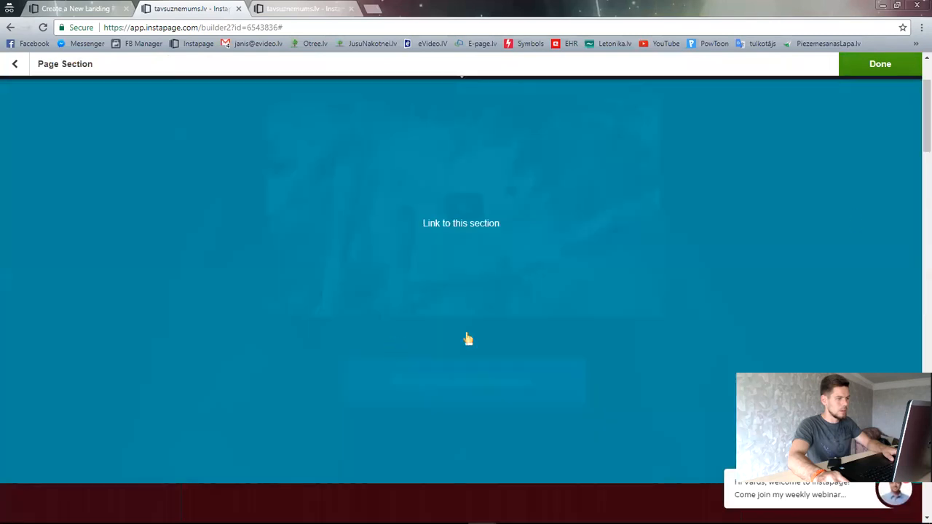
pyautogui.click(872, 70)
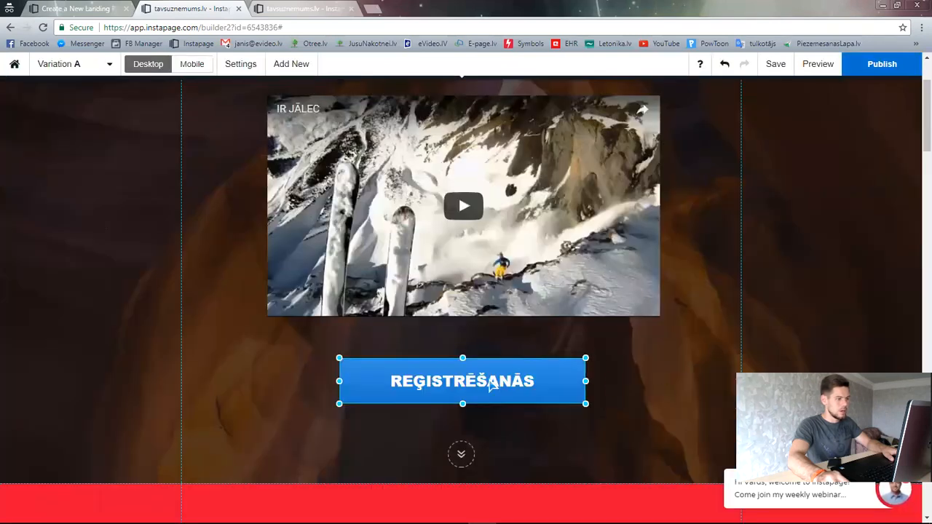
pyautogui.click(468, 390)
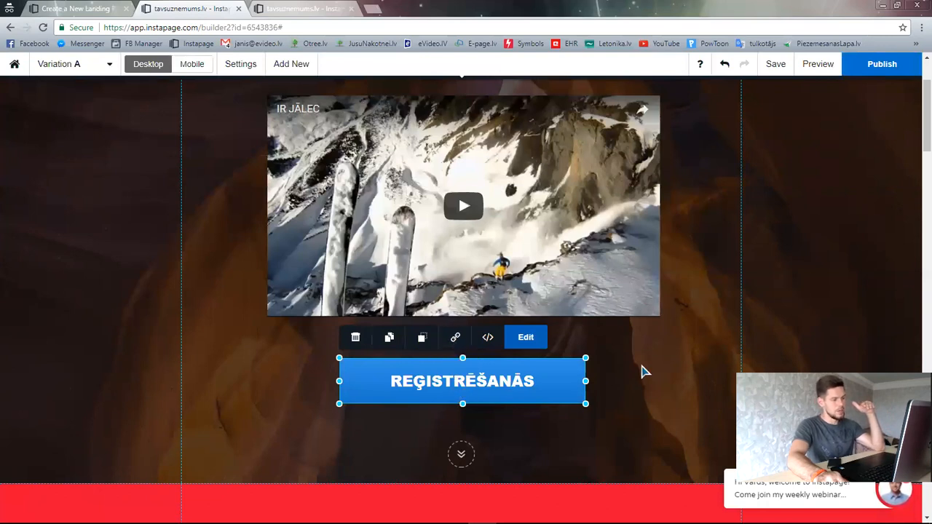
# Step: Switch to the page preview and follow the I WANT TO SAVE MONEY! button to see which section it leads to
pyautogui.scroll(-3, 643, 372)
pyautogui.scroll(4, 478, 172)
pyautogui.click(297, 10)
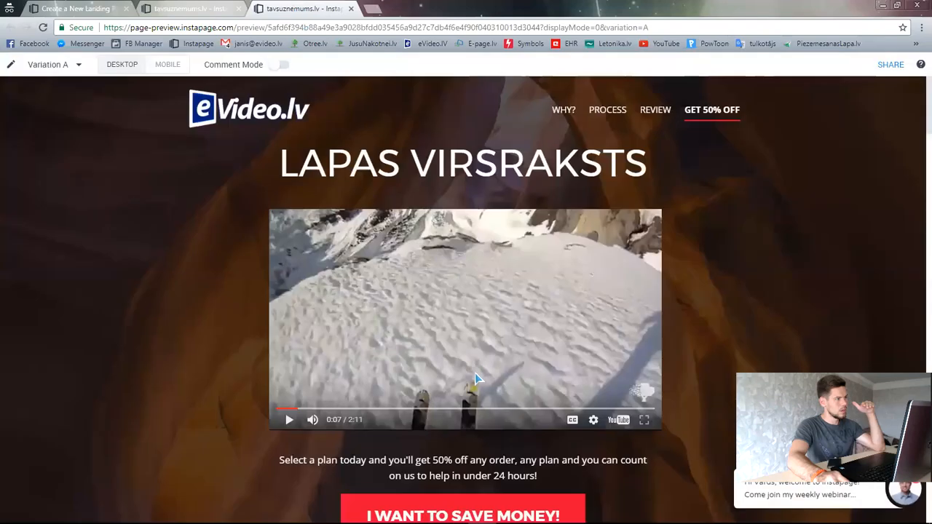
pyautogui.scroll(-3, 475, 379)
pyautogui.click(456, 287)
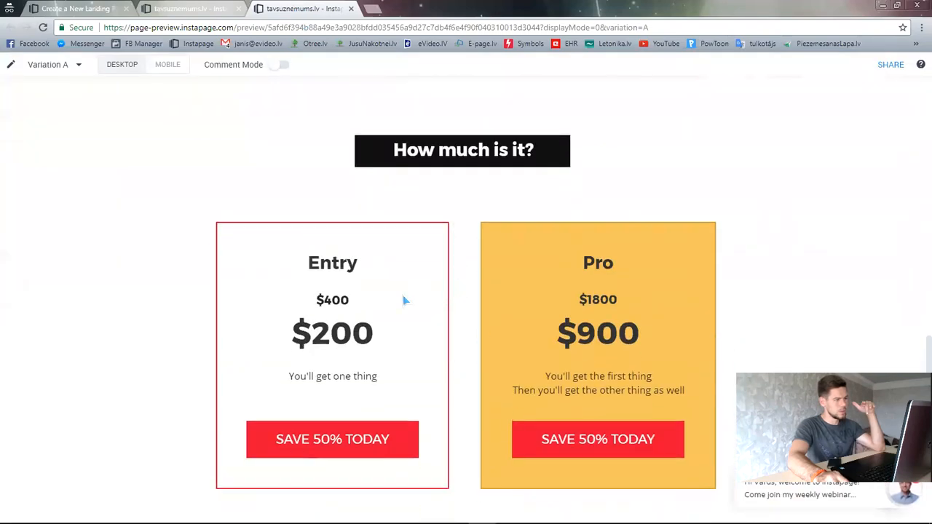
pyautogui.scroll(-1, 379, 350)
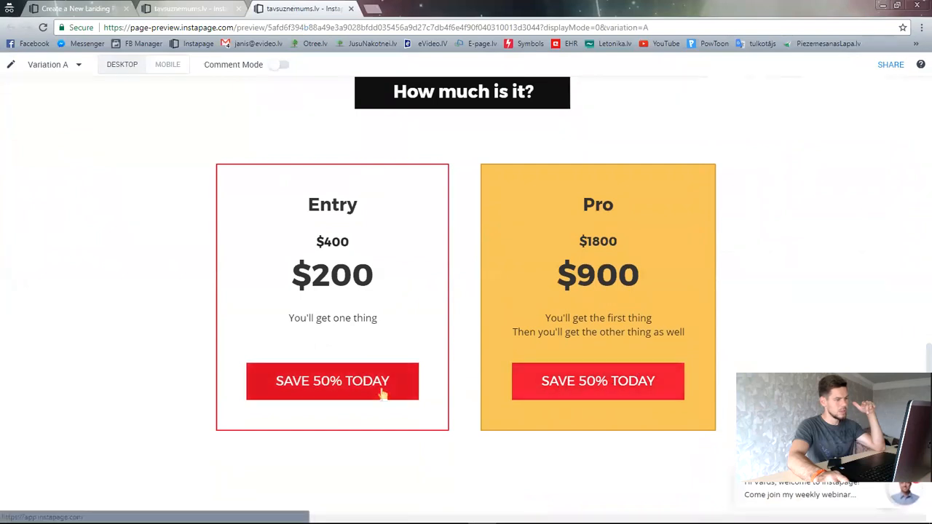
pyautogui.scroll(5, 441, 376)
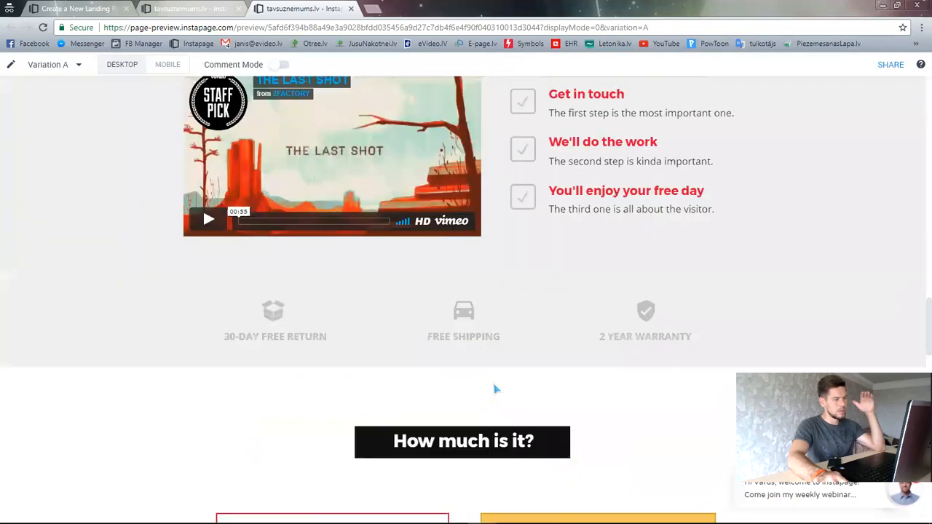
pyautogui.scroll(15, 495, 390)
pyautogui.scroll(4, 495, 388)
pyautogui.scroll(-2, 493, 456)
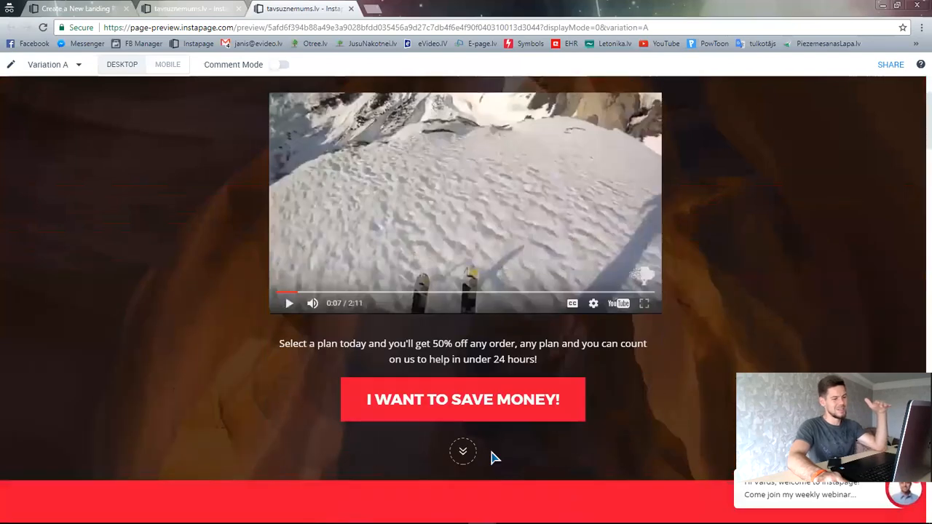
# Step: Dismiss the chat message, review the preview's top sections, and follow the I WANT TO SAVE MONEY! button's link again
pyautogui.moveTo(270, 502)
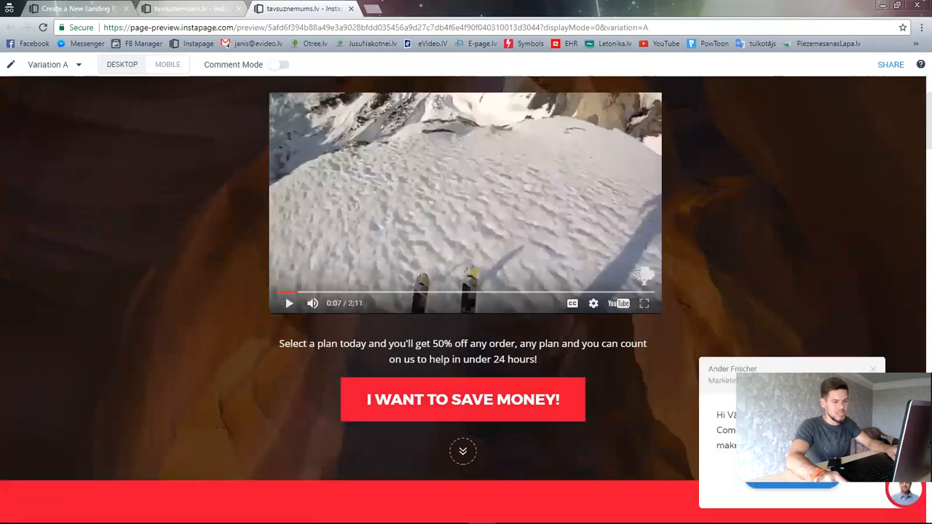
pyautogui.click(874, 369)
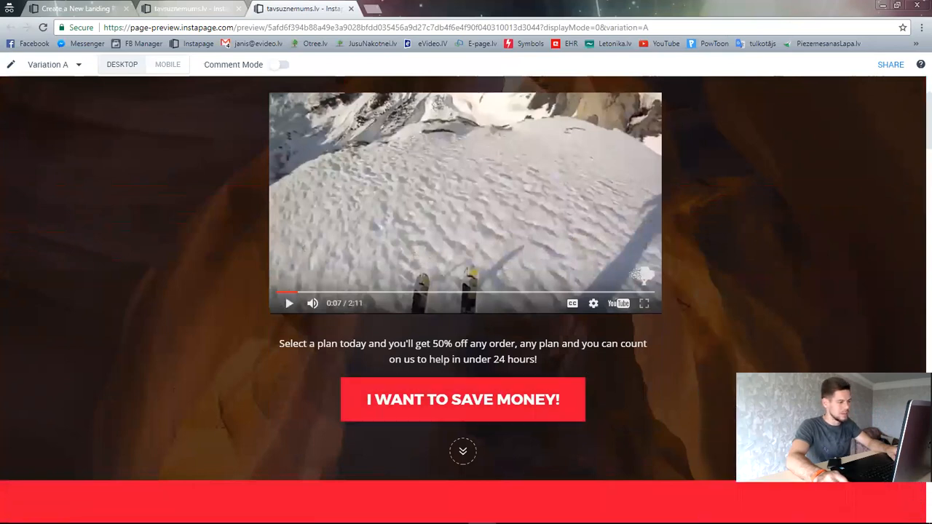
pyautogui.scroll(2, 658, 419)
pyautogui.scroll(-2, 657, 418)
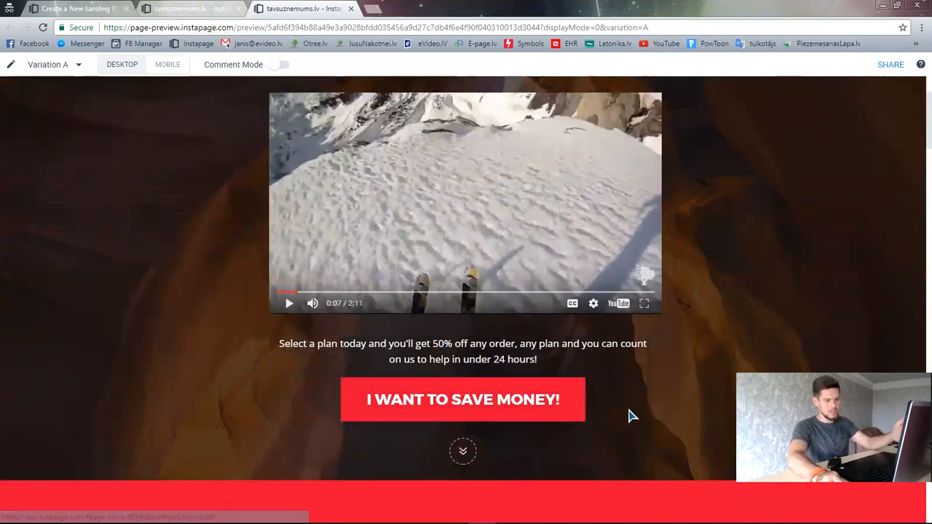
pyautogui.scroll(-4, 651, 395)
pyautogui.scroll(6, 651, 393)
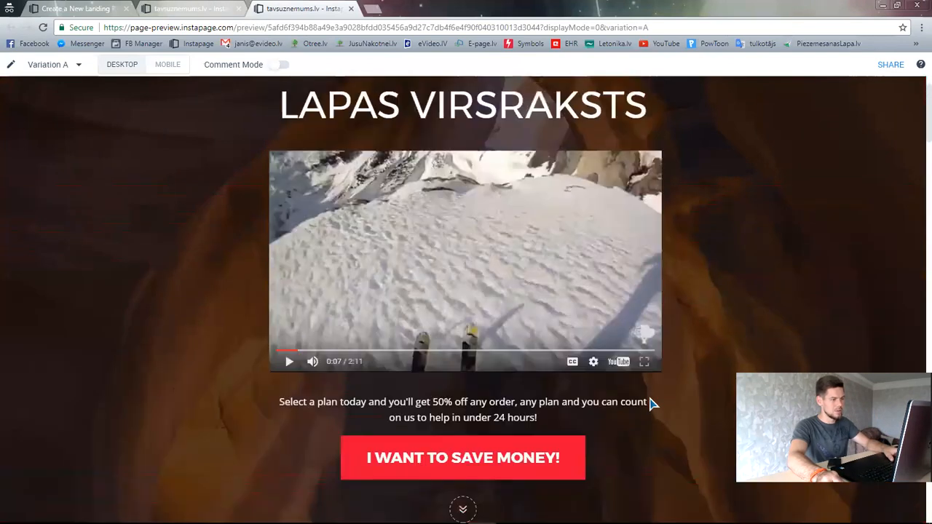
pyautogui.scroll(-5, 648, 406)
pyautogui.scroll(5, 655, 437)
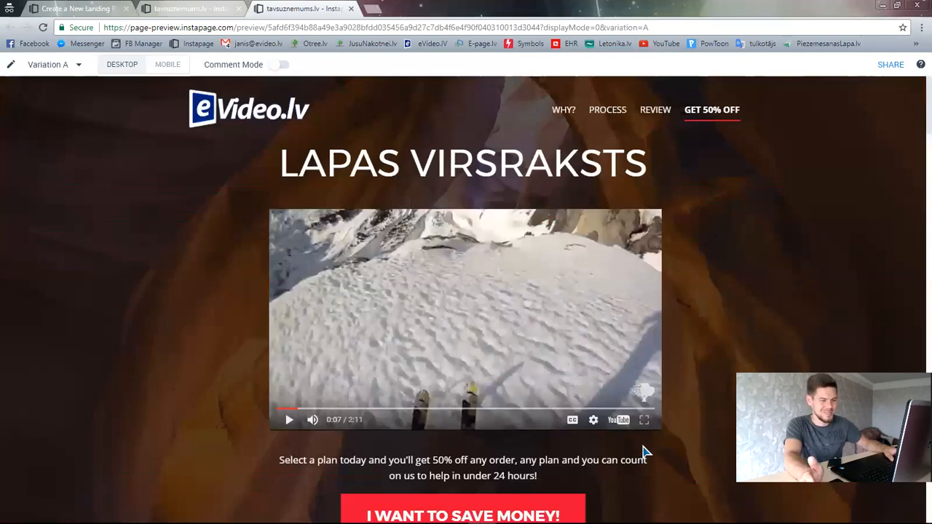
pyautogui.scroll(-3, 510, 411)
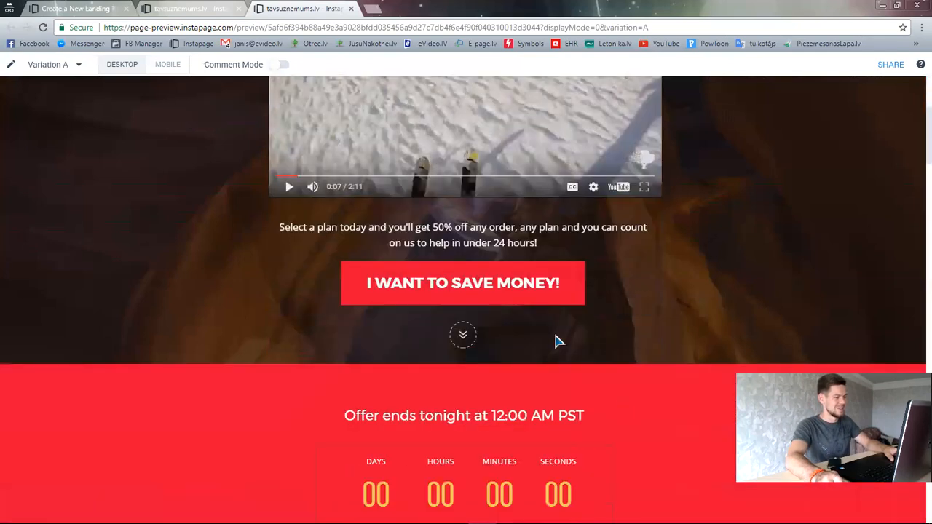
pyautogui.scroll(3, 579, 330)
pyautogui.scroll(-2, 558, 441)
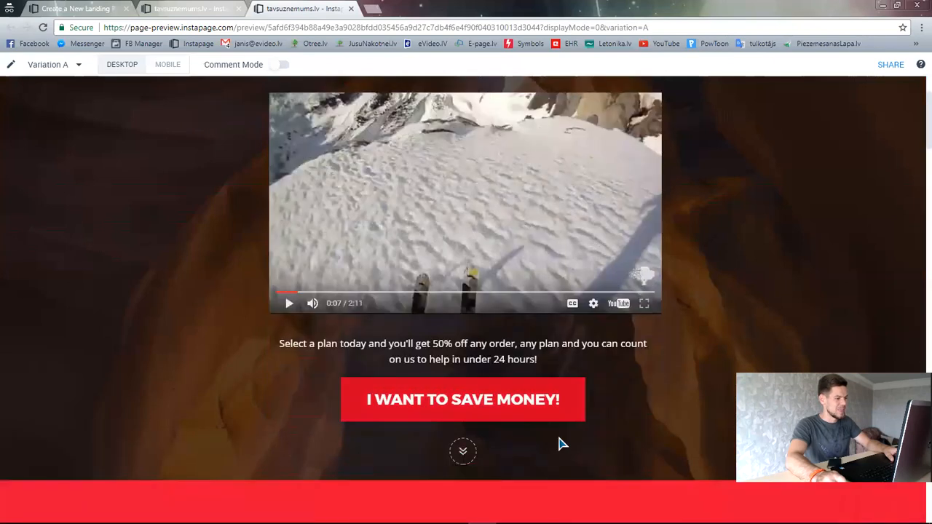
pyautogui.click(461, 413)
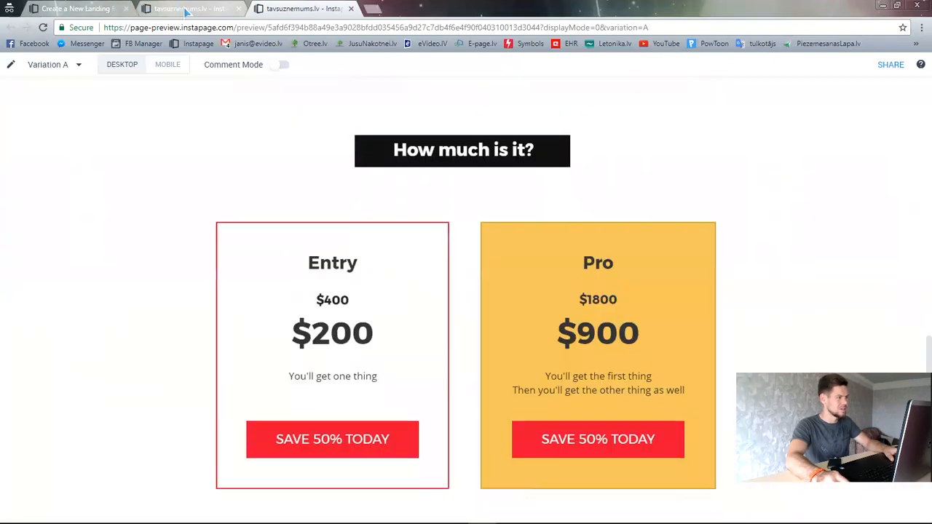
# Step: Return to the page editor, set the REĢISTRĒŠANĀS button's click event to POP UP, and make the pop-up window taller
pyautogui.click(178, 8)
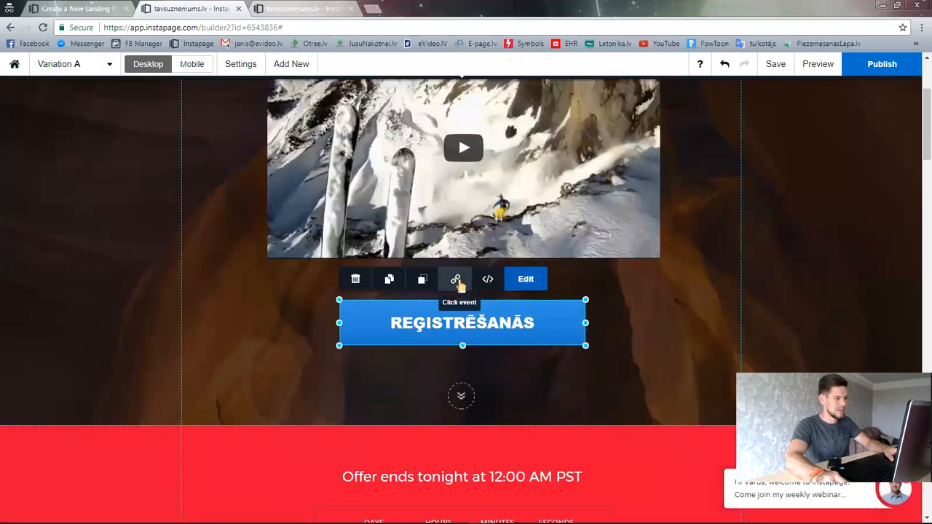
pyautogui.click(456, 281)
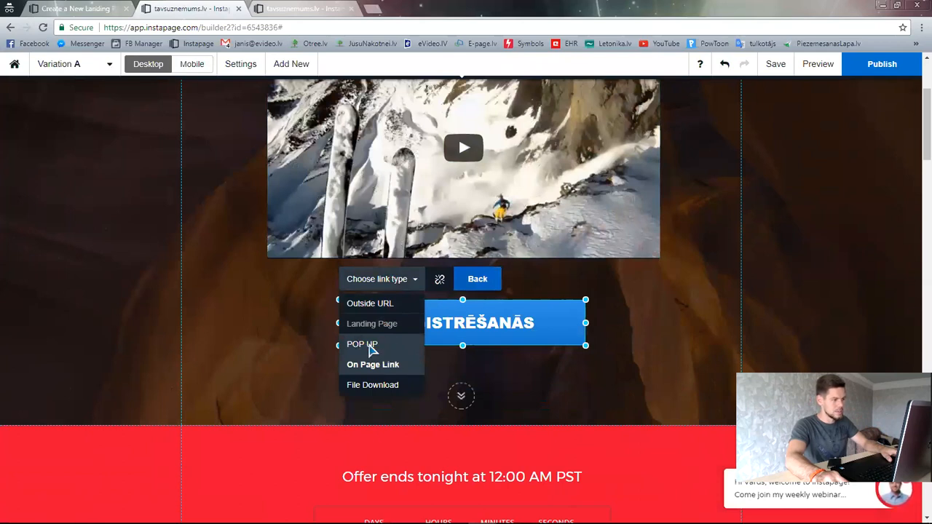
pyautogui.click(372, 348)
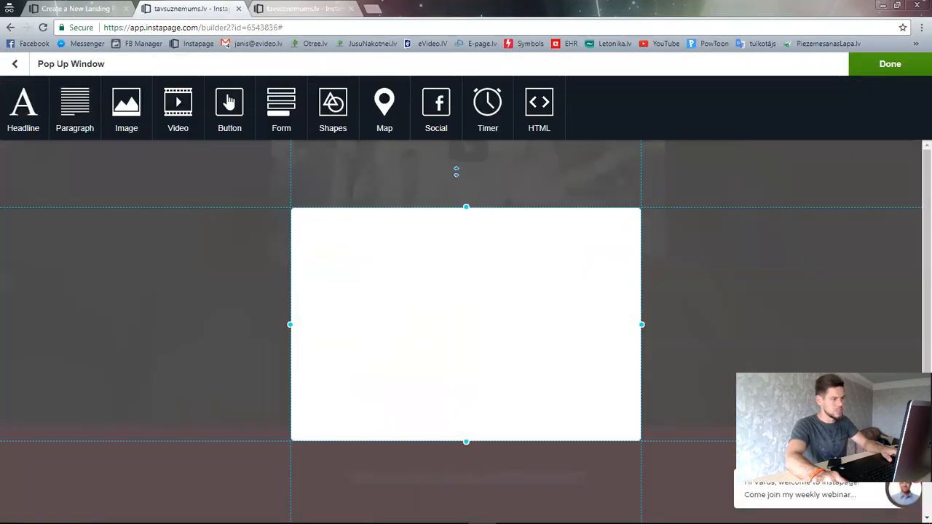
pyautogui.moveTo(456, 171); pyautogui.dragTo(417, 74)
# Step: Open piezemesanaslapa.lv in a new browser tab and view the registration pop-up behind its IZMĒĢINI BEZ MAKSAS button
pyautogui.click(372, 7)
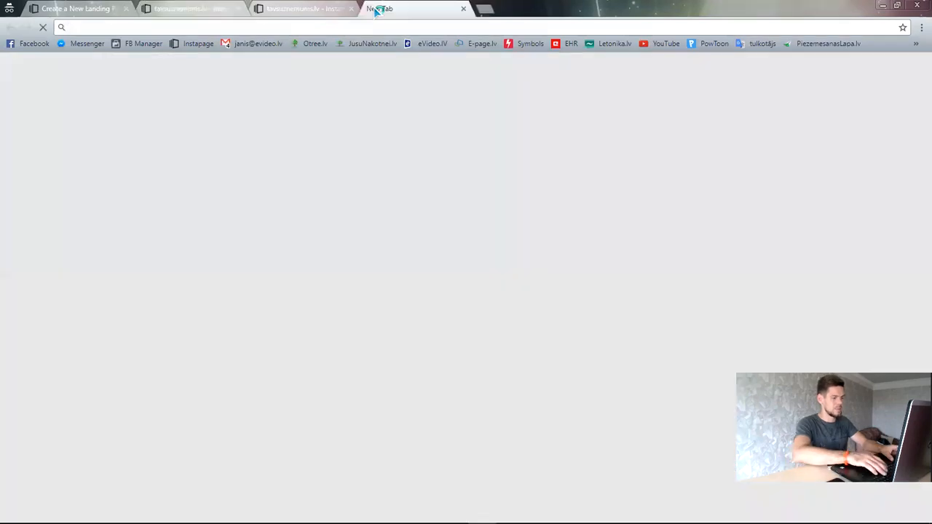
pyautogui.write('PIEZ')
pyautogui.press('Return')
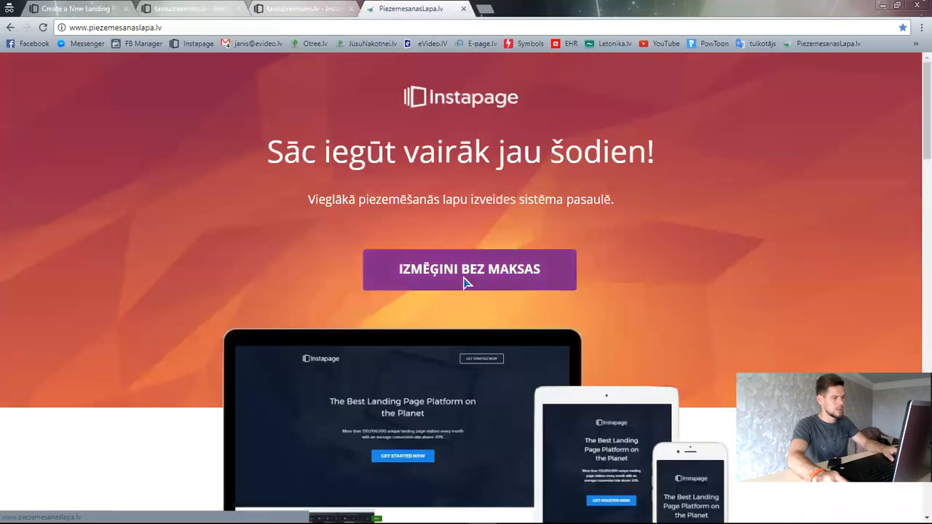
pyautogui.click(466, 282)
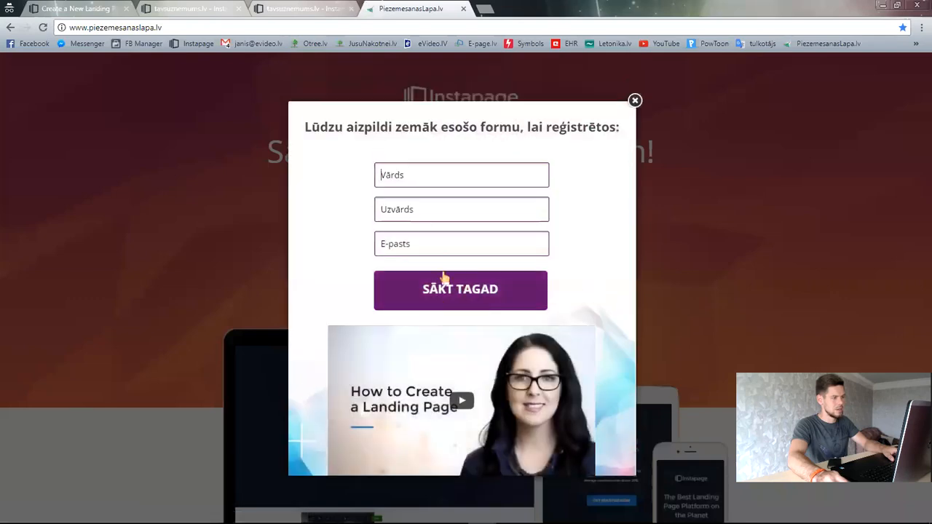
# Step: Return to the page editor and make the blank pop-up window taller and narrower
pyautogui.click(188, 9)
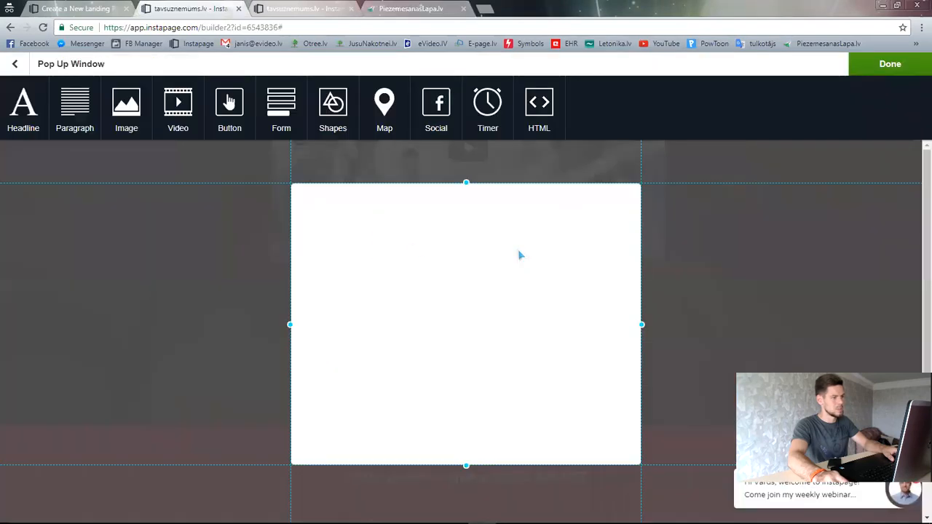
pyautogui.moveTo(466, 468); pyautogui.dragTo(466, 492)
pyautogui.moveTo(643, 324); pyautogui.dragTo(620, 324)
# Step: Look at the reference registration pop-up on piezemesanaslapa.lv again, close it, and return to the pop-up editor
pyautogui.click(411, 9)
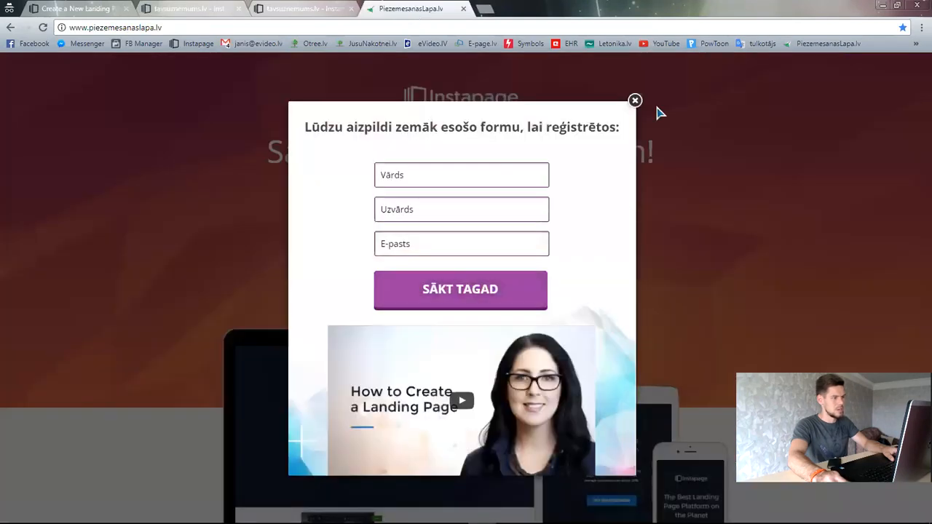
pyautogui.click(634, 101)
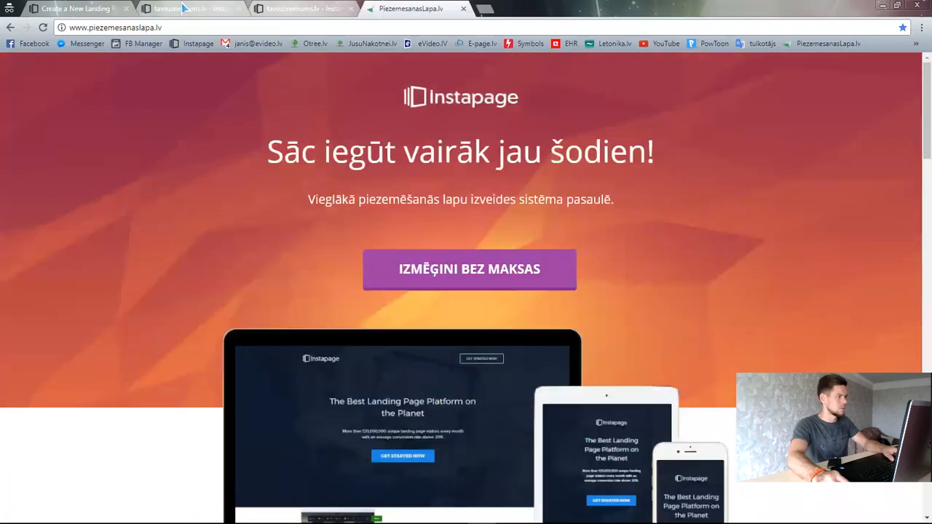
pyautogui.click(183, 8)
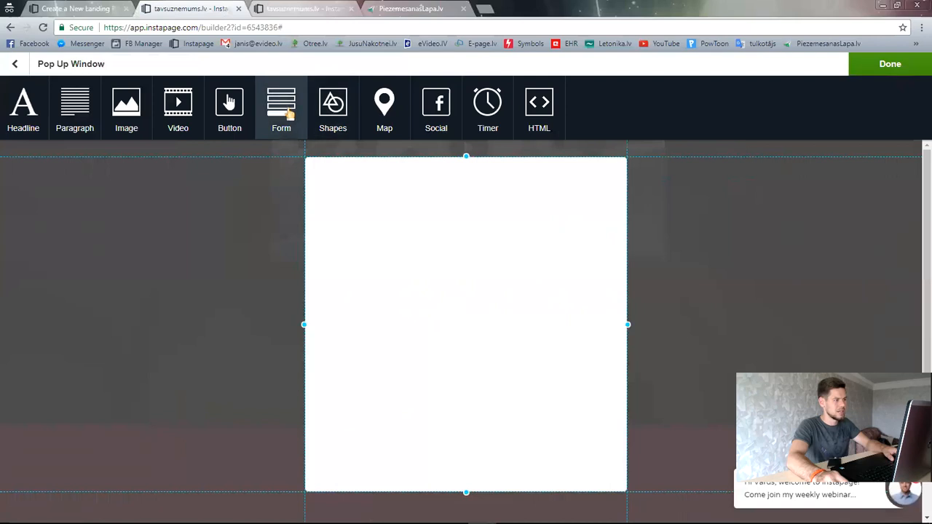
# Step: Add a form to the pop-up window and relabel its Name field as Vārds
pyautogui.click(288, 113)
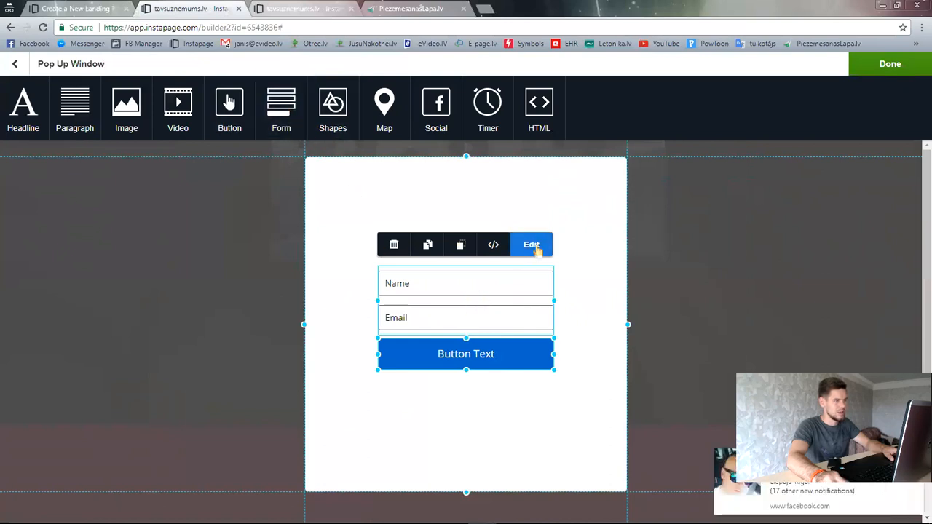
pyautogui.click(534, 247)
pyautogui.moveTo(505, 286)
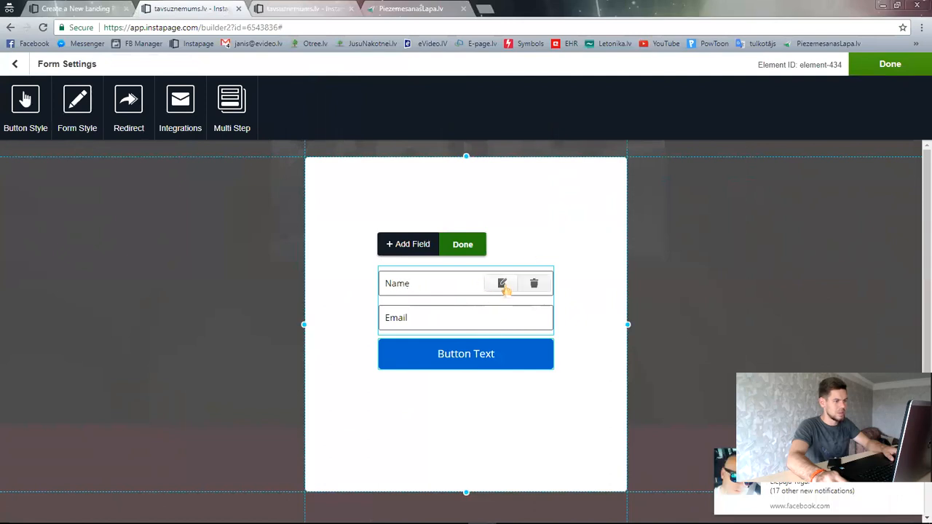
pyautogui.click(502, 286)
pyautogui.doubleClick(442, 298)
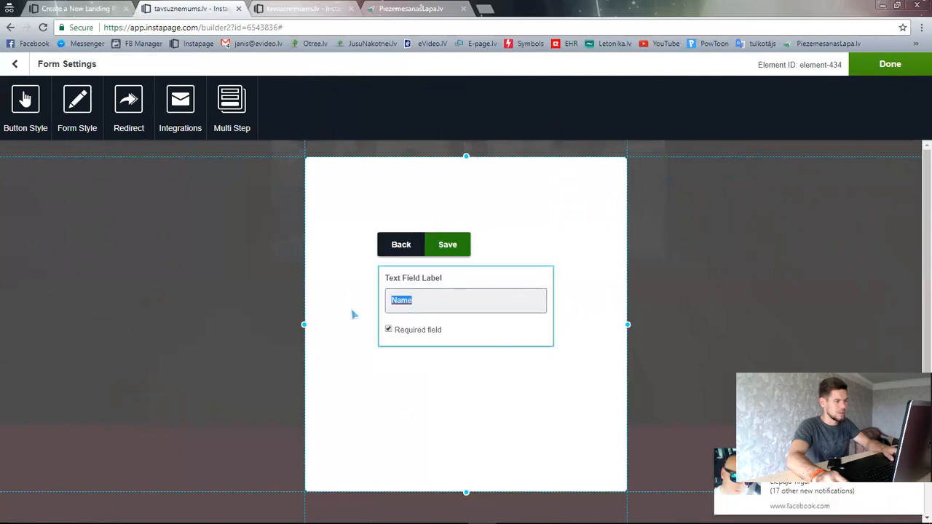
pyautogui.write('Vārds')
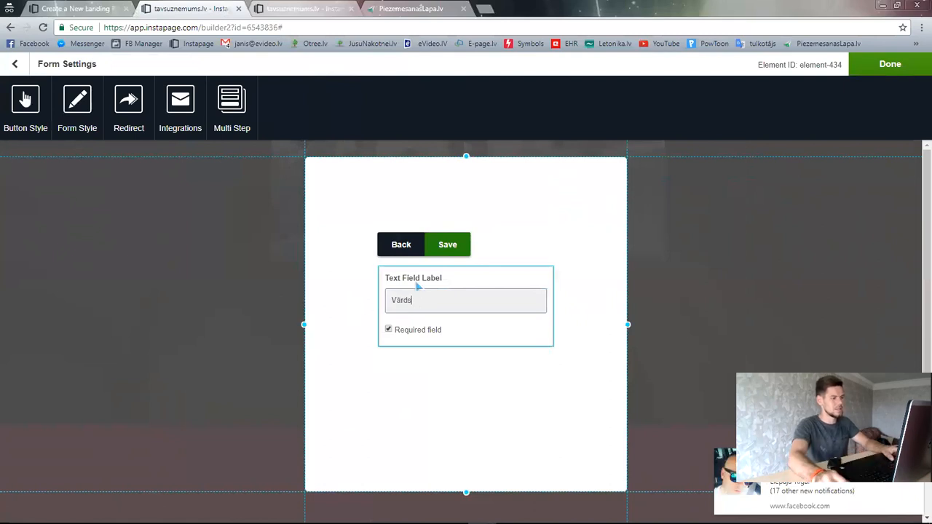
pyautogui.click(445, 245)
# Step: Relabel the form's Email field as Epasts and save the field
pyautogui.moveTo(470, 317)
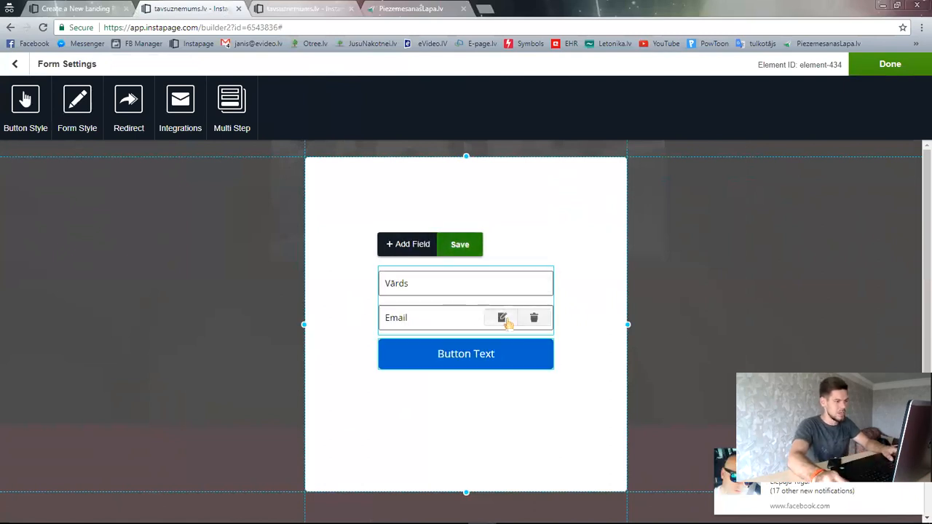
pyautogui.click(503, 320)
pyautogui.doubleClick(443, 300)
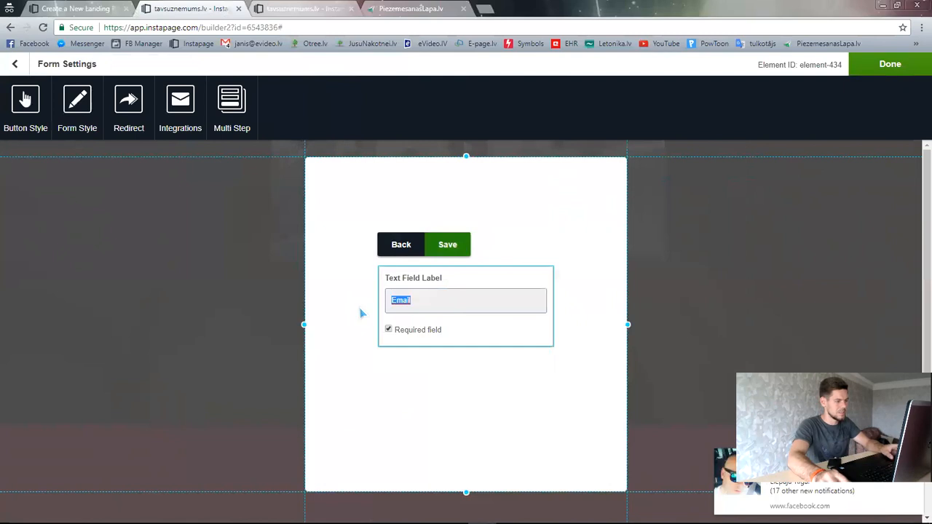
pyautogui.write('Epasts')
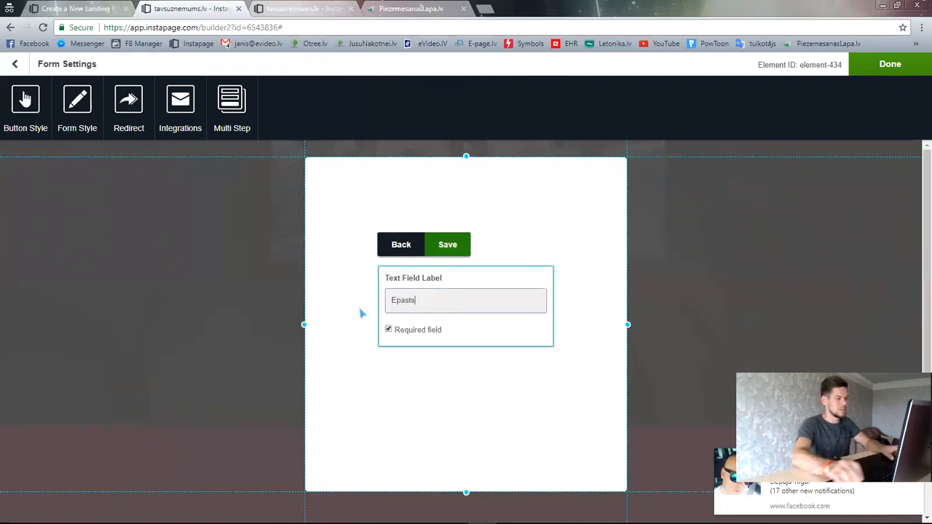
pyautogui.click(457, 247)
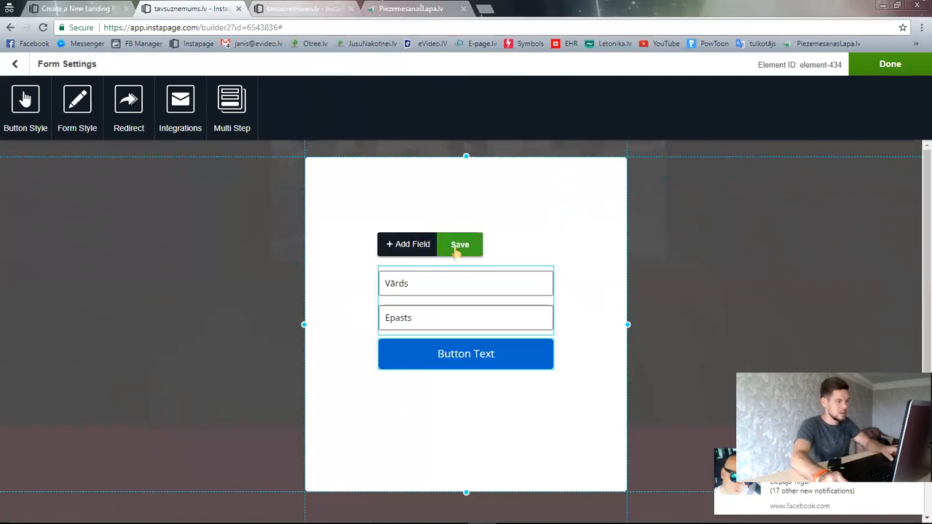
# Step: Add a required text field labelled Uzvārds to the form and move it above the Epasts field
pyautogui.click(405, 248)
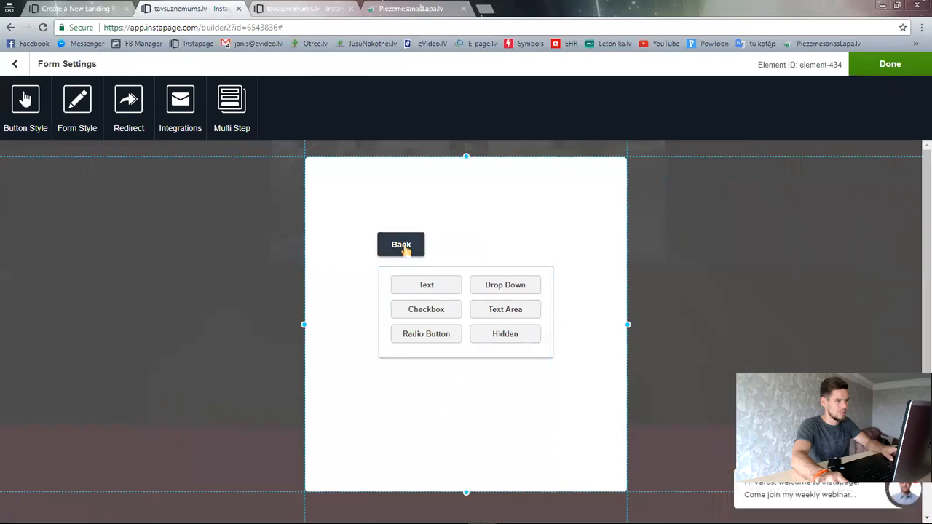
pyautogui.click(426, 288)
pyautogui.write('Uzvārds')
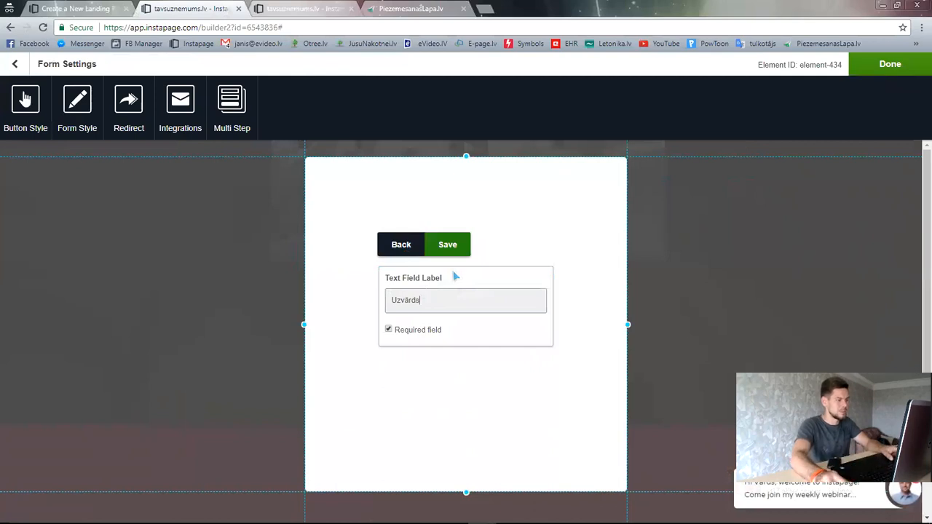
pyautogui.click(452, 252)
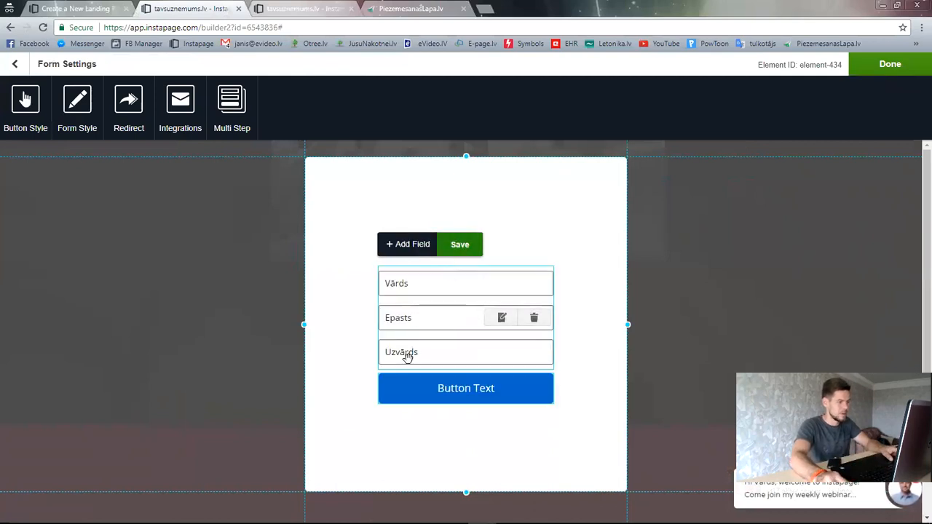
pyautogui.moveTo(401, 353); pyautogui.dragTo(401, 318)
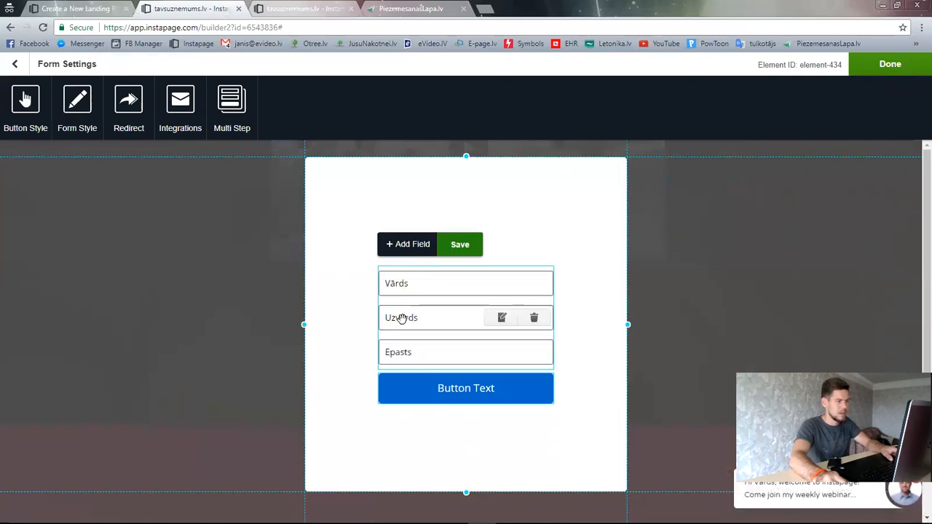
# Step: Add a custom drop-down field to the form and label it Izvēlies
pyautogui.click(399, 248)
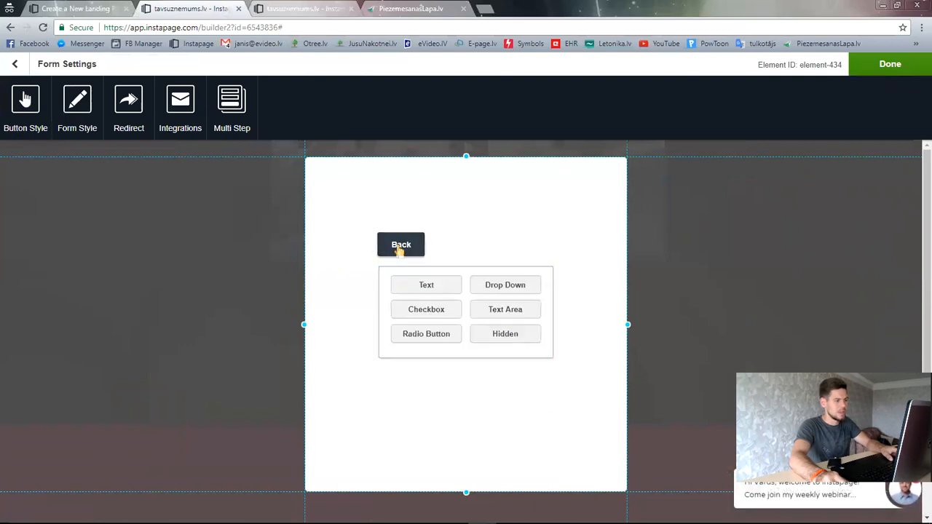
pyautogui.click(503, 289)
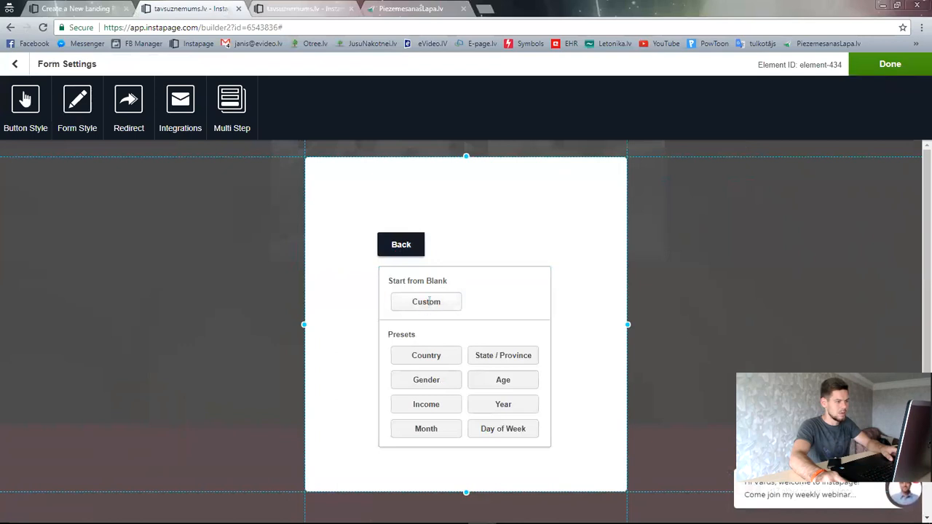
pyautogui.click(429, 301)
pyautogui.doubleClick(440, 300)
pyautogui.write('Izvēlies')
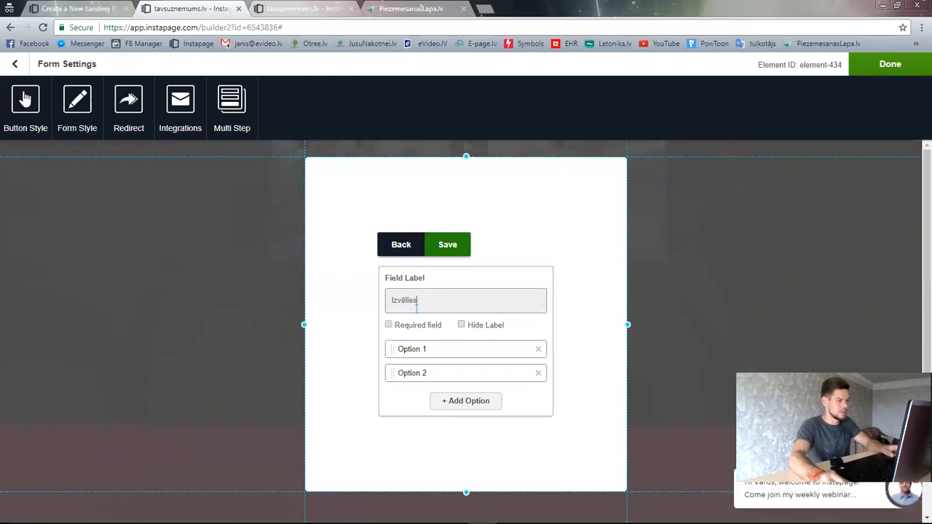
# Step: Give the Izvēlies drop-down the options 1, 2 and 3, make it a required field and save it
pyautogui.moveTo(441, 349); pyautogui.dragTo(373, 355)
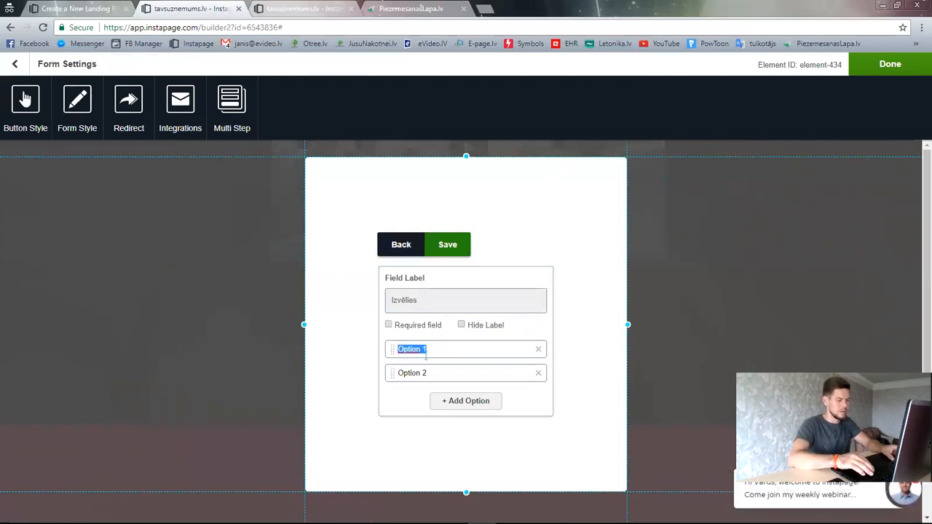
pyautogui.write('1')
pyautogui.press('Tab')
pyautogui.press('BackSpace')
pyautogui.write('2')
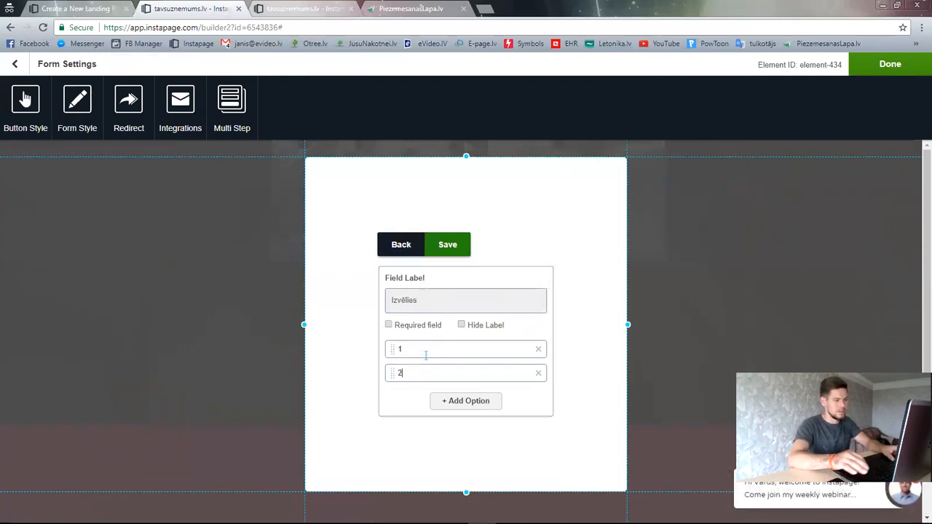
pyautogui.click(459, 402)
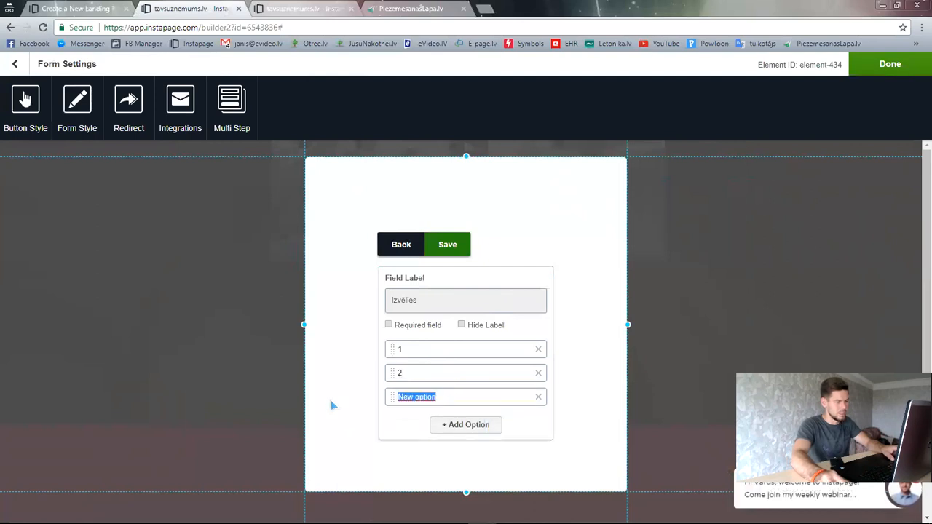
pyautogui.write('3')
pyautogui.click(447, 243)
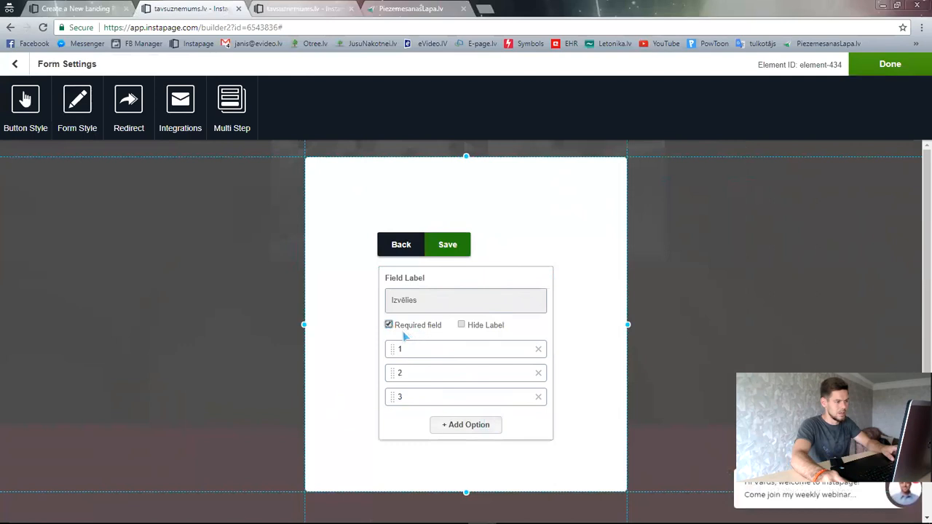
pyautogui.click(460, 246)
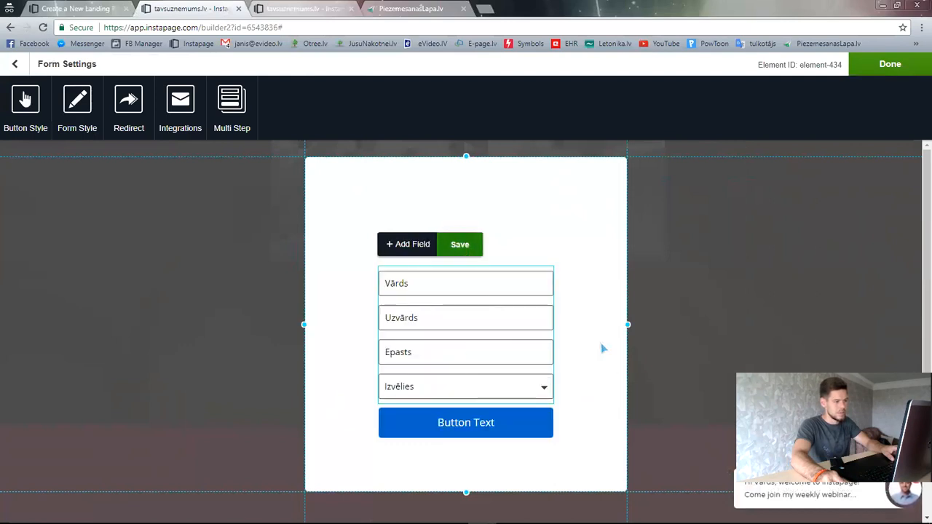
# Step: Shorten the pop-up window and reposition the form inside it
pyautogui.moveTo(491, 302); pyautogui.dragTo(498, 242)
pyautogui.click(505, 297)
pyautogui.moveTo(466, 492); pyautogui.dragTo(478, 432)
pyautogui.moveTo(490, 305); pyautogui.dragTo(487, 298)
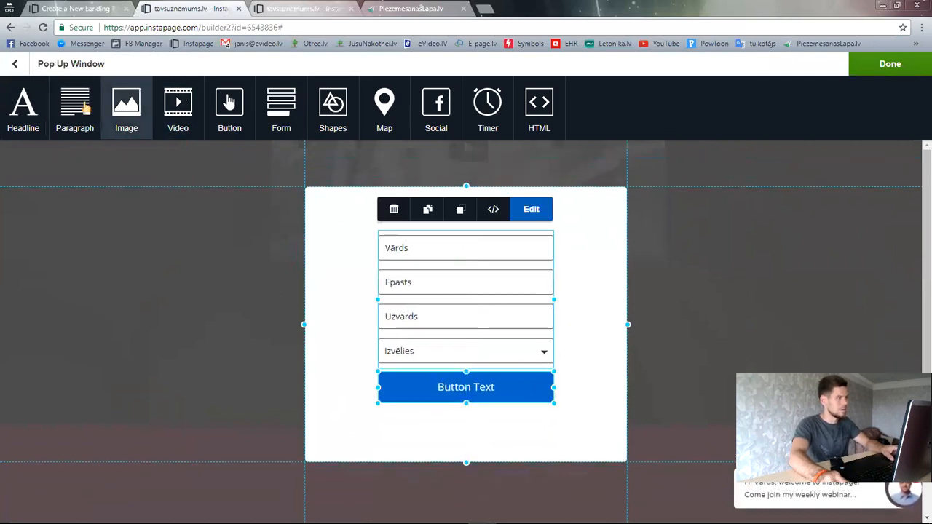
# Step: Insert the uploaded photo with the palm trees into the pop-up window and position it over the form area
pyautogui.click(136, 108)
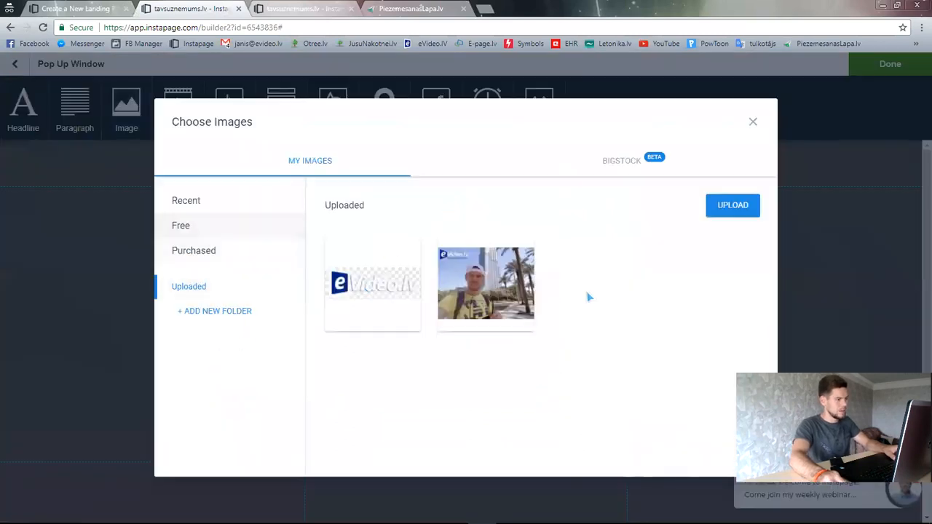
pyautogui.click(473, 321)
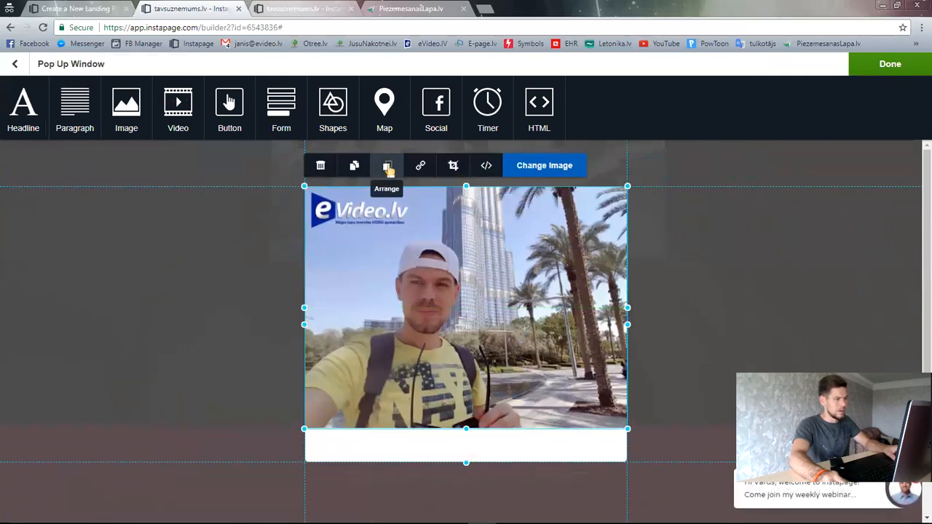
pyautogui.moveTo(473, 319); pyautogui.dragTo(482, 342)
pyautogui.moveTo(466, 211); pyautogui.dragTo(580, 165)
pyautogui.moveTo(542, 330); pyautogui.dragTo(542, 320)
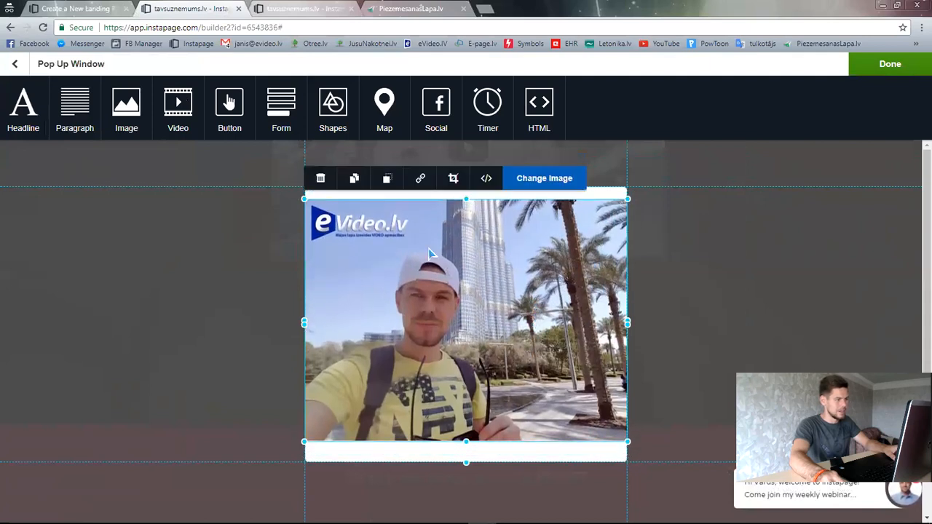
# Step: Send the photo backward so that it sits behind the form in the pop-up window
pyautogui.click(387, 181)
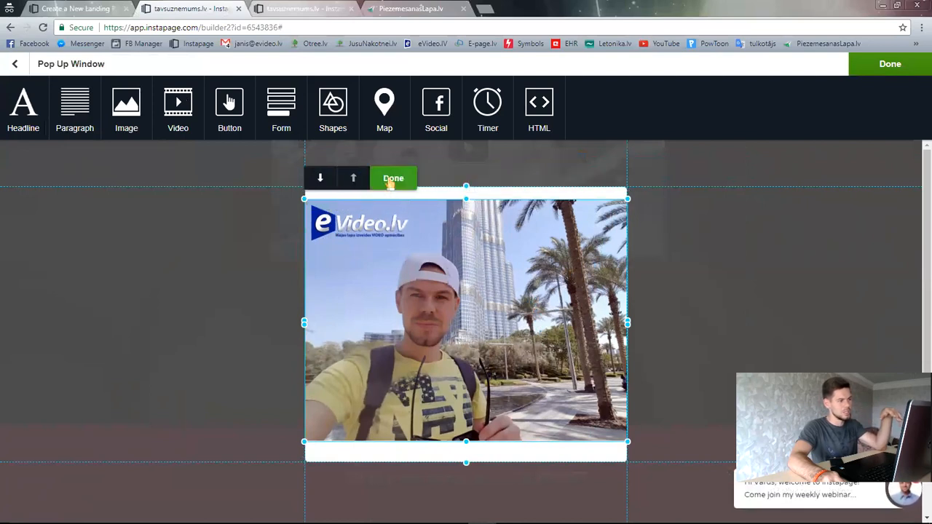
pyautogui.click(320, 182)
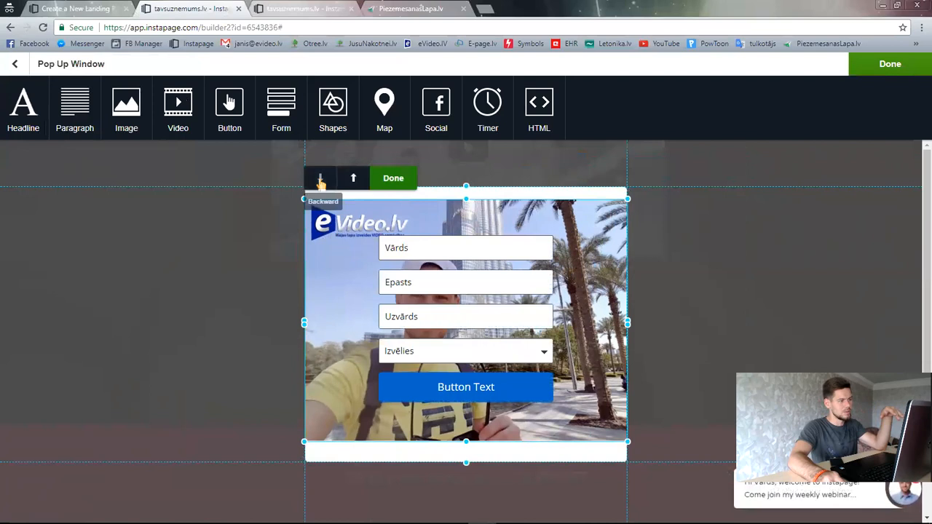
pyautogui.click(352, 179)
pyautogui.click(319, 181)
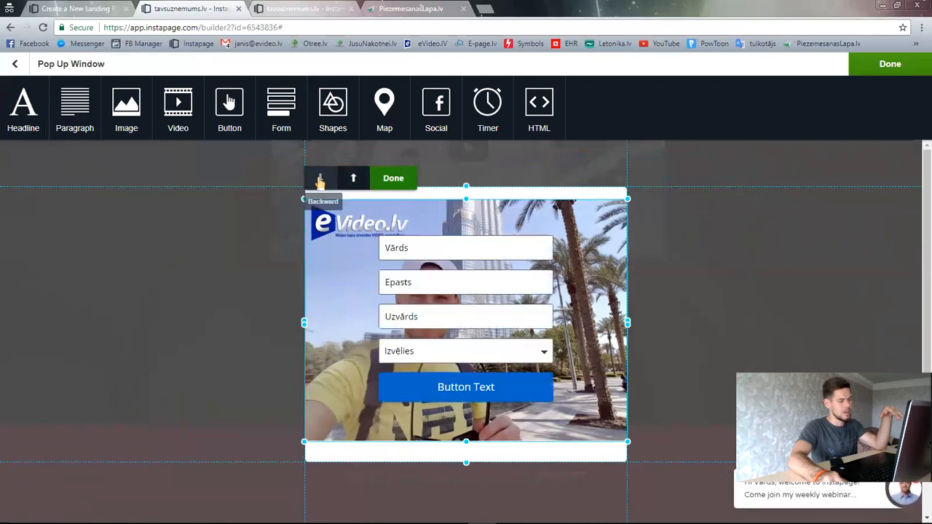
pyautogui.click(392, 182)
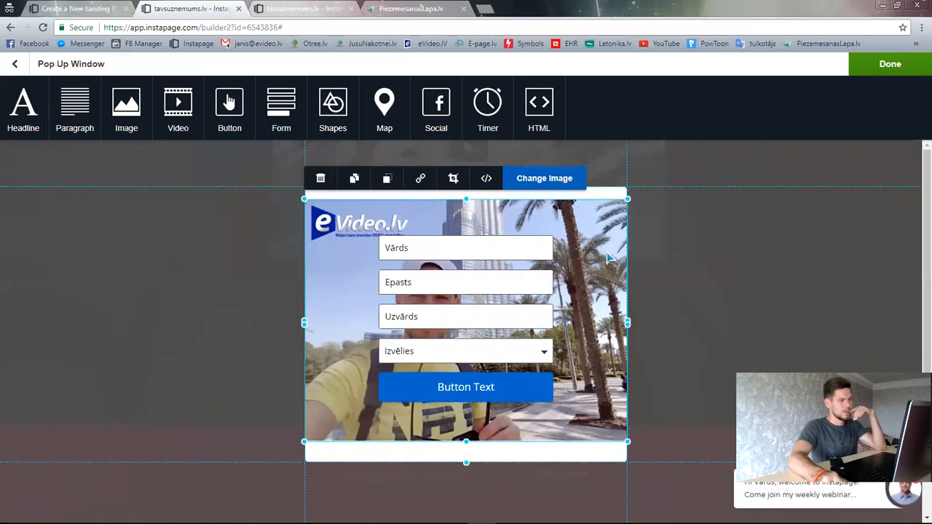
pyautogui.click(618, 194)
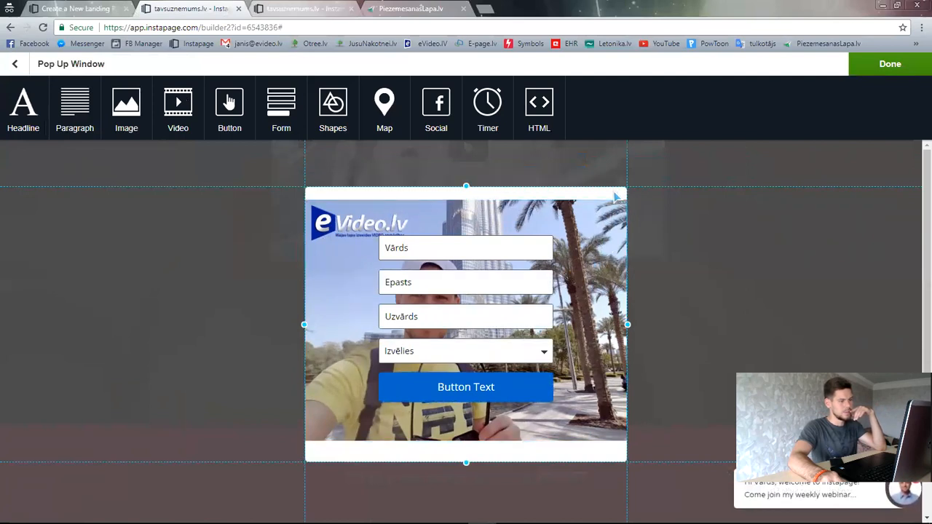
# Step: Widen the pop-up window and enlarge the photo to fill the window's full height
pyautogui.moveTo(626, 325); pyautogui.dragTo(761, 322)
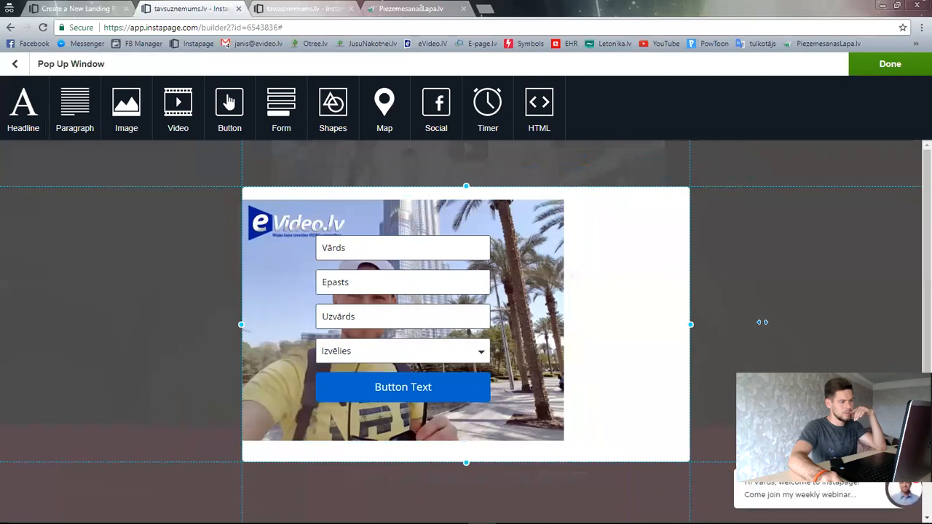
pyautogui.click(549, 323)
pyautogui.moveTo(558, 198); pyautogui.dragTo(612, 220)
pyautogui.moveTo(575, 442); pyautogui.dragTo(603, 463)
# Step: Move the form to the right half of the photo and narrow the pop-up window to the photo's width
pyautogui.moveTo(391, 311); pyautogui.dragTo(509, 272)
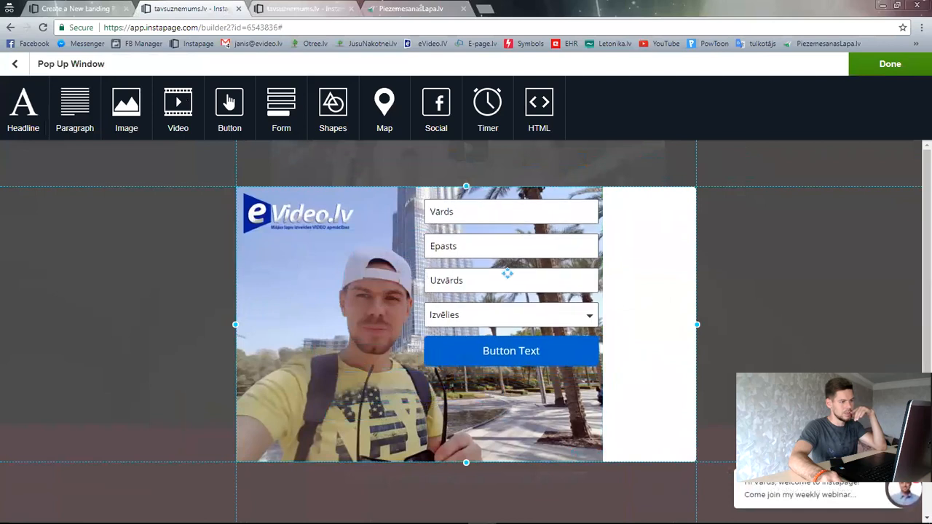
pyautogui.click(510, 272)
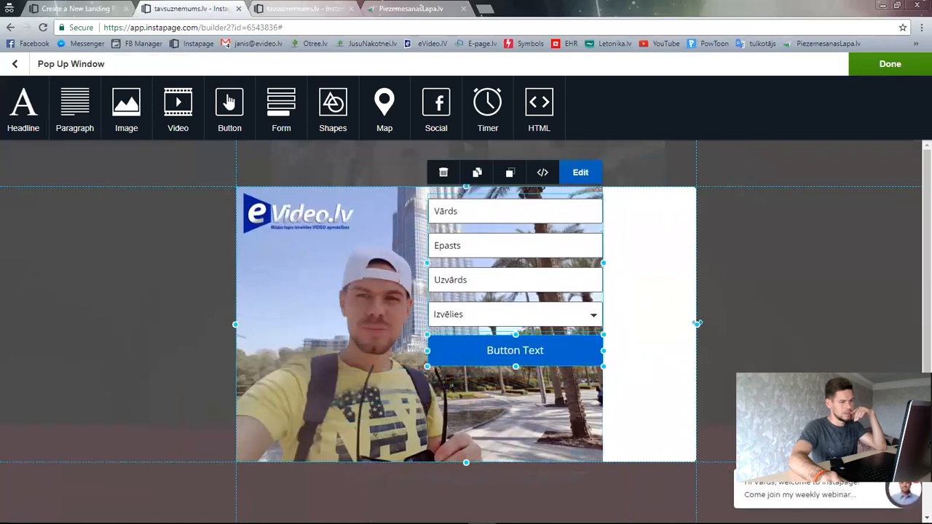
pyautogui.moveTo(697, 323); pyautogui.dragTo(521, 332)
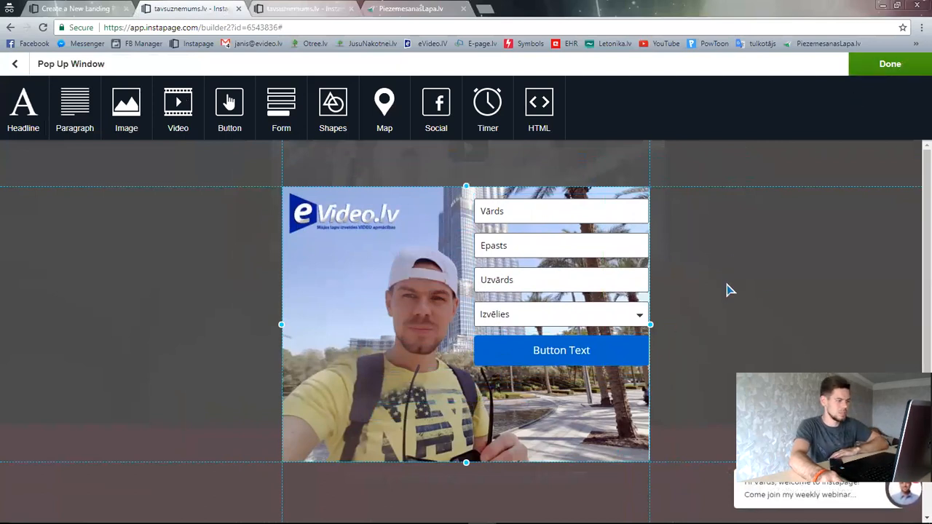
# Step: Finish editing the pop-up window and open a preview of the landing page
pyautogui.click(890, 64)
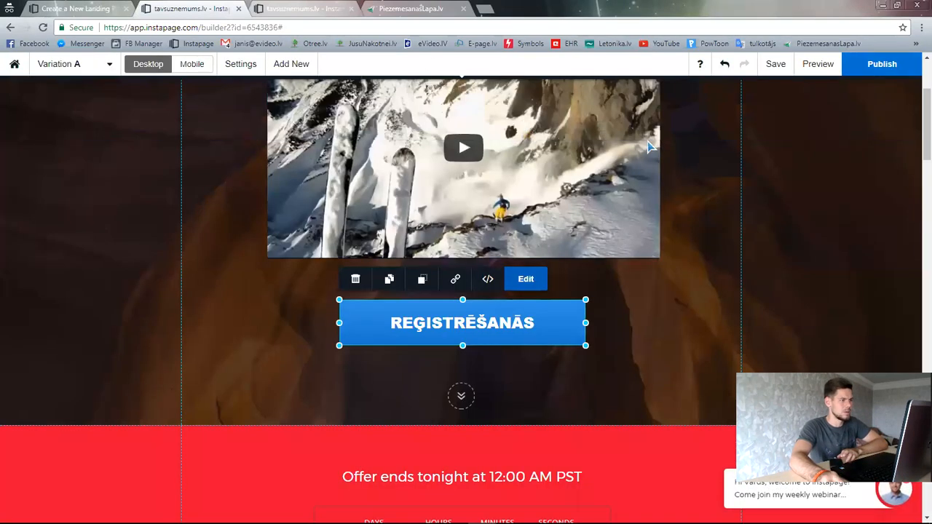
pyautogui.scroll(2, 736, 131)
pyautogui.click(814, 64)
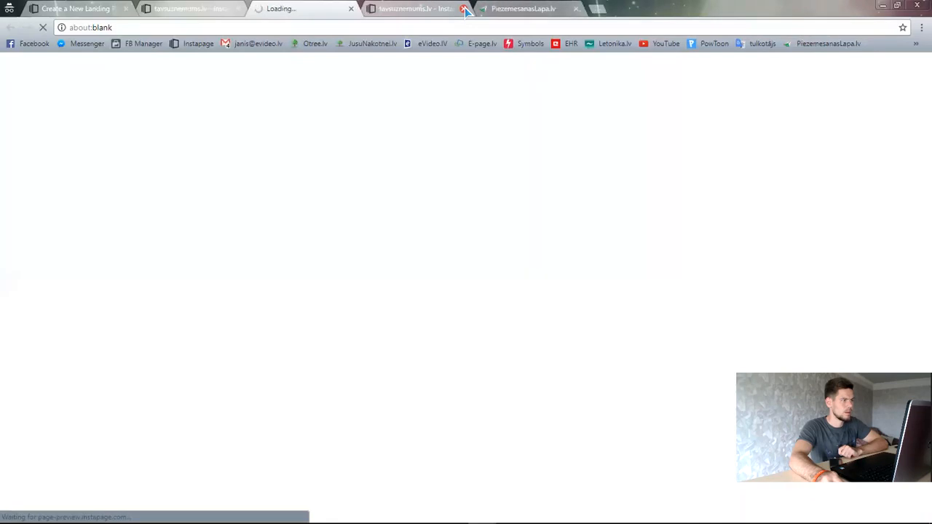
# Step: Close the old page preview and the PiezemesanasLapa.lv browser tab
pyautogui.click(464, 8)
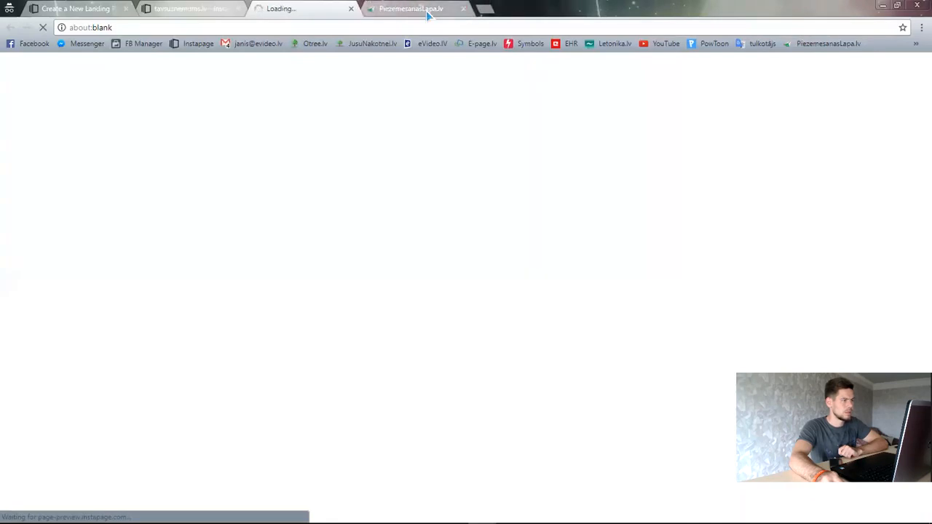
pyautogui.click(428, 8)
pyautogui.click(464, 8)
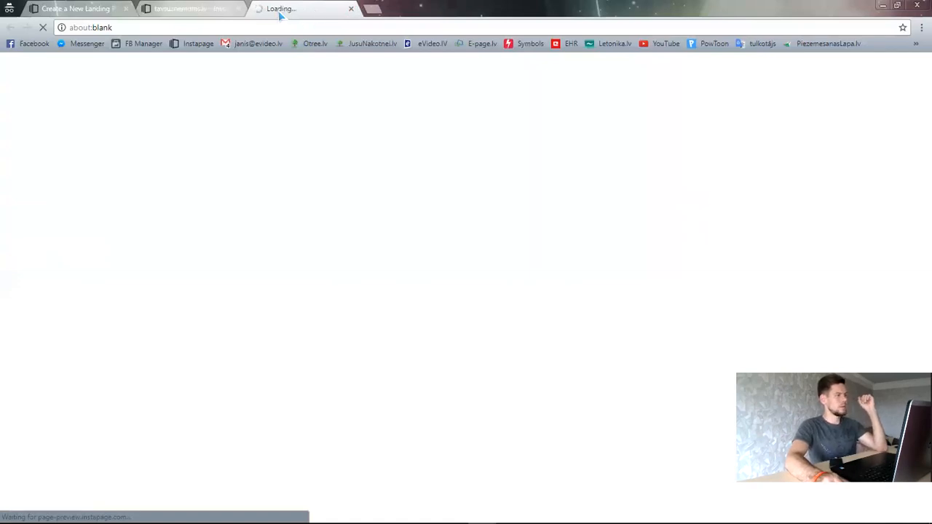
# Step: Switch back to the page editor, look over the hero and countdown sections, and deselect the registration button
pyautogui.click(182, 9)
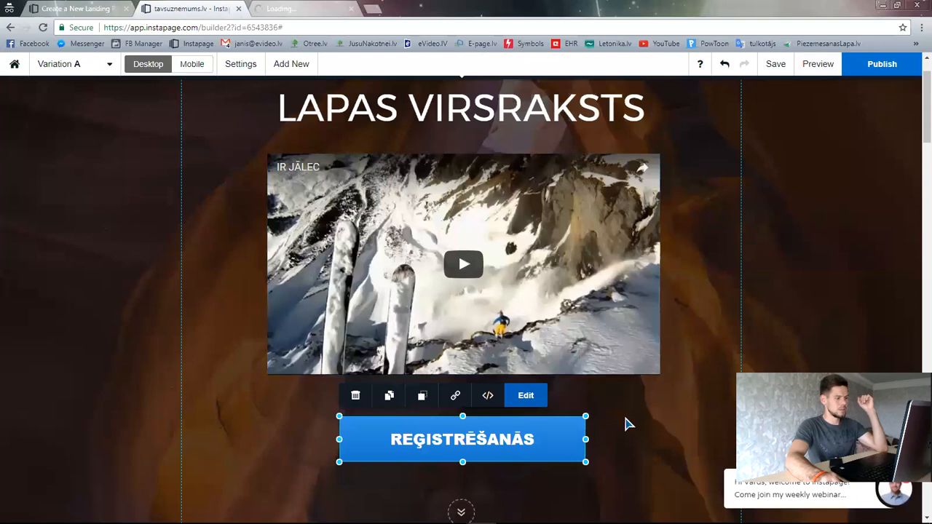
pyautogui.scroll(-3, 626, 421)
pyautogui.scroll(-3, 629, 417)
pyautogui.scroll(2, 509, 378)
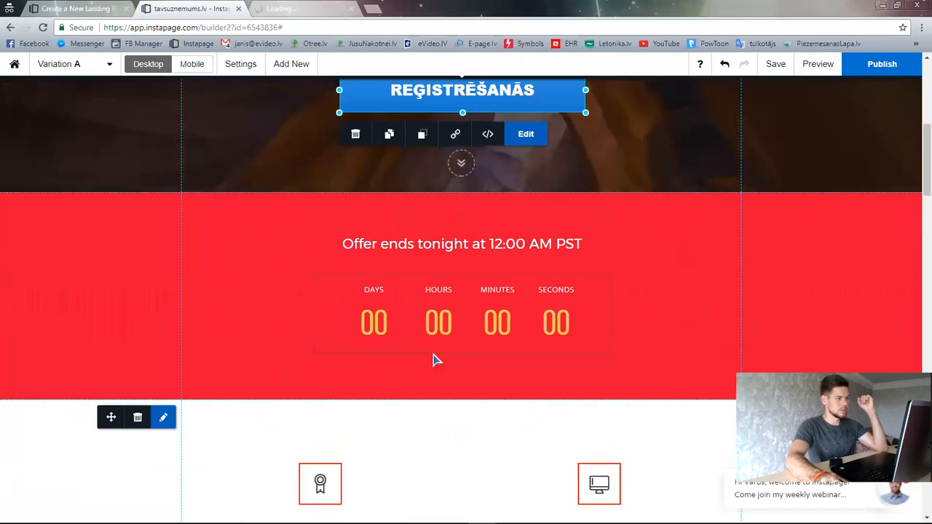
pyautogui.scroll(-1, 349, 299)
pyautogui.scroll(4, 275, 246)
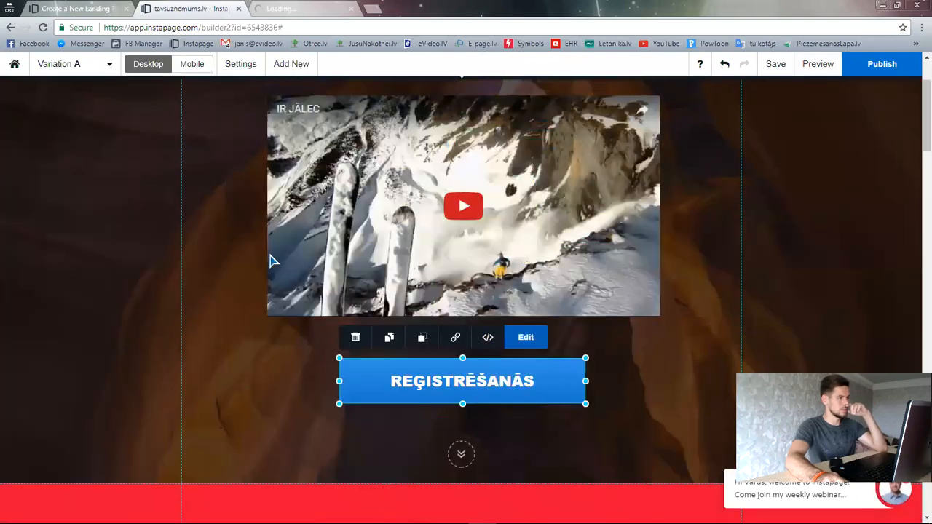
pyautogui.click(244, 321)
pyautogui.scroll(1, 530, 362)
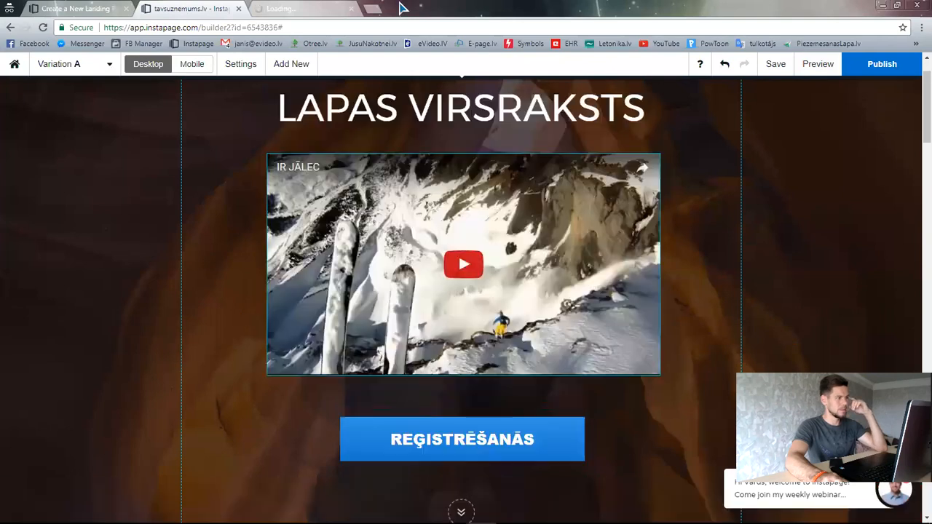
# Step: Open evideo.lv in a new tab, replace it with facebook.com, check the loading page preview, and dismiss Facebook's cookie notice
pyautogui.hotkey('ctrl', 't')
pyautogui.write('evide')
pyautogui.press('Return')
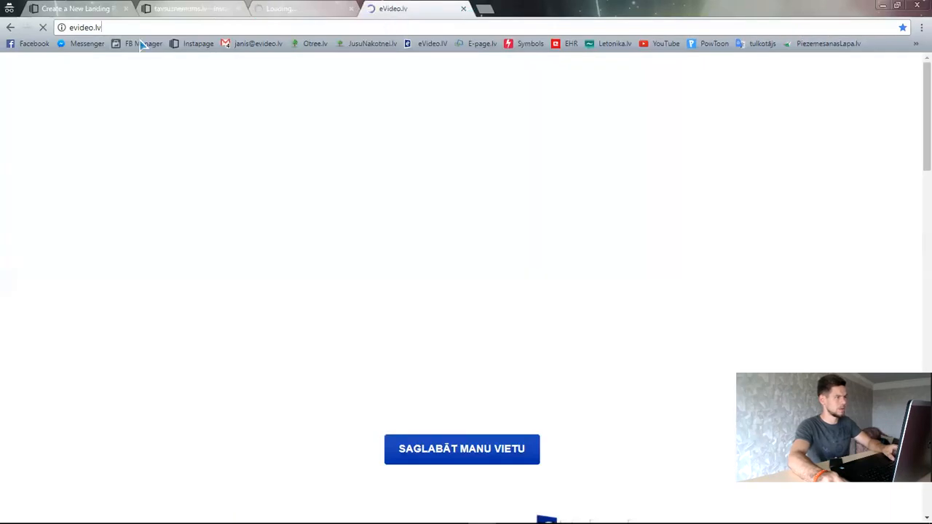
pyautogui.click(107, 28)
pyautogui.write('facebook.com')
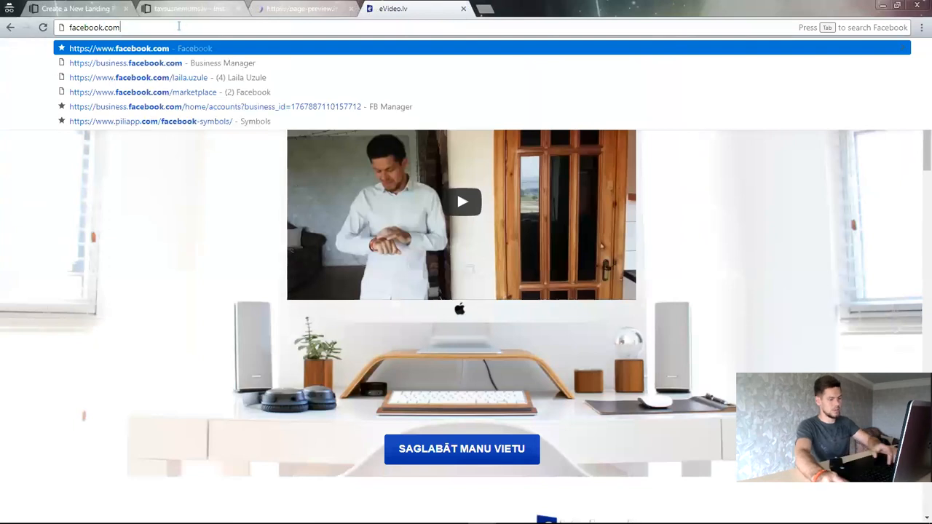
pyautogui.press('Return')
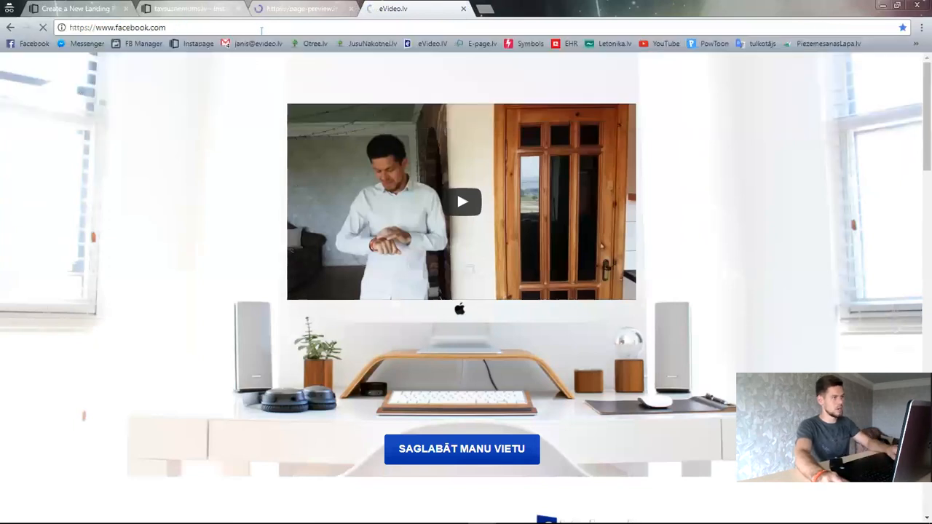
pyautogui.click(290, 10)
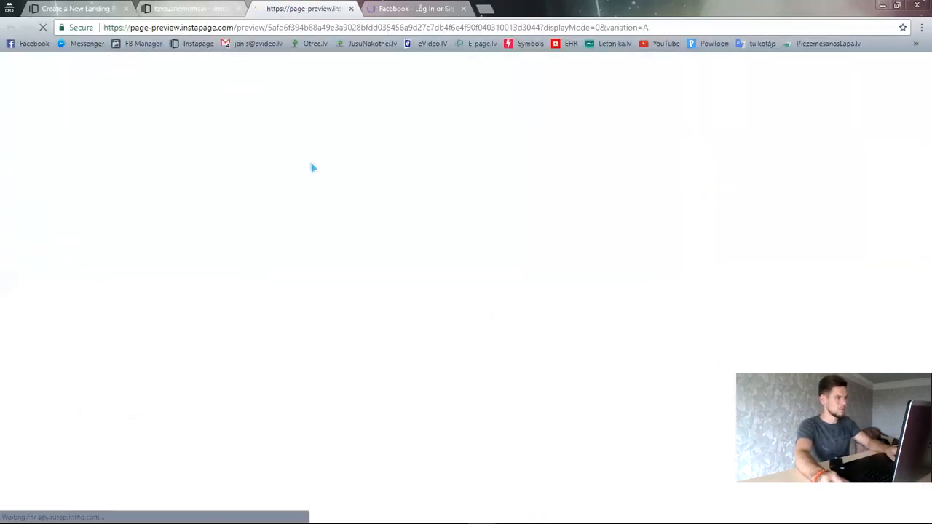
pyautogui.click(401, 9)
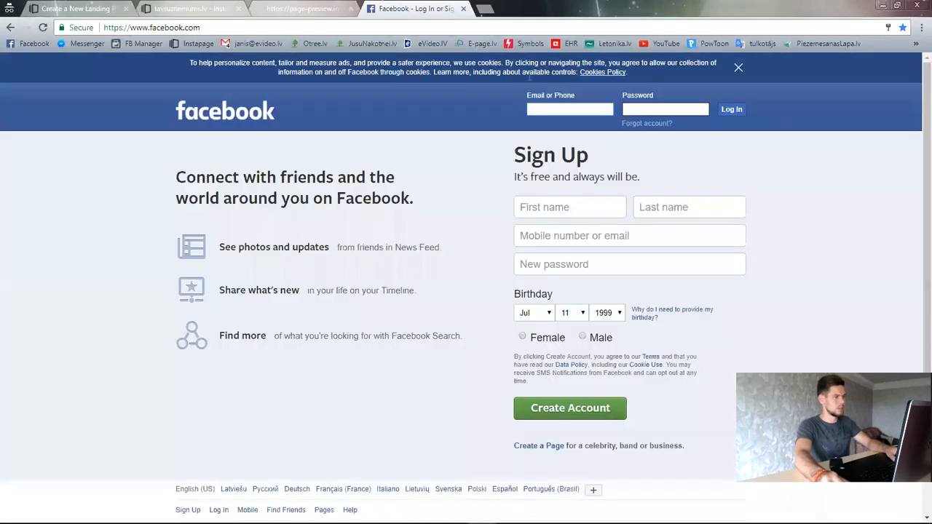
pyautogui.click(737, 69)
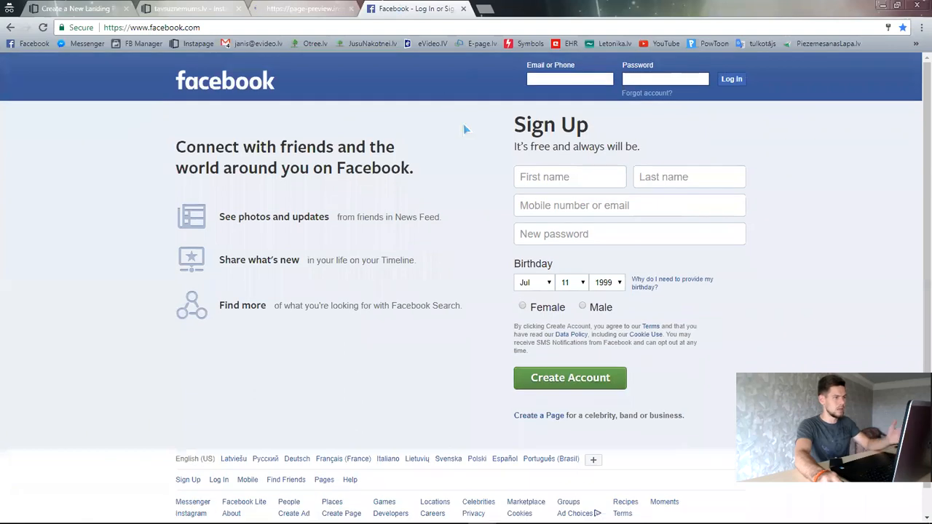
# Step: Load evideo.lv again, look through the page and its Facebook link, and close both tabs
pyautogui.click(415, 28)
pyautogui.write('evideo.lv')
pyautogui.press('Return')
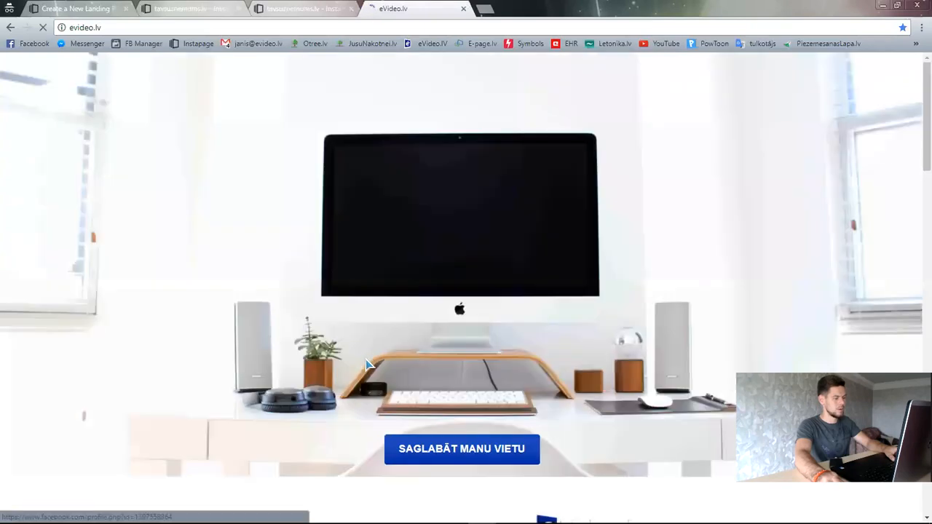
pyautogui.scroll(-10, 367, 364)
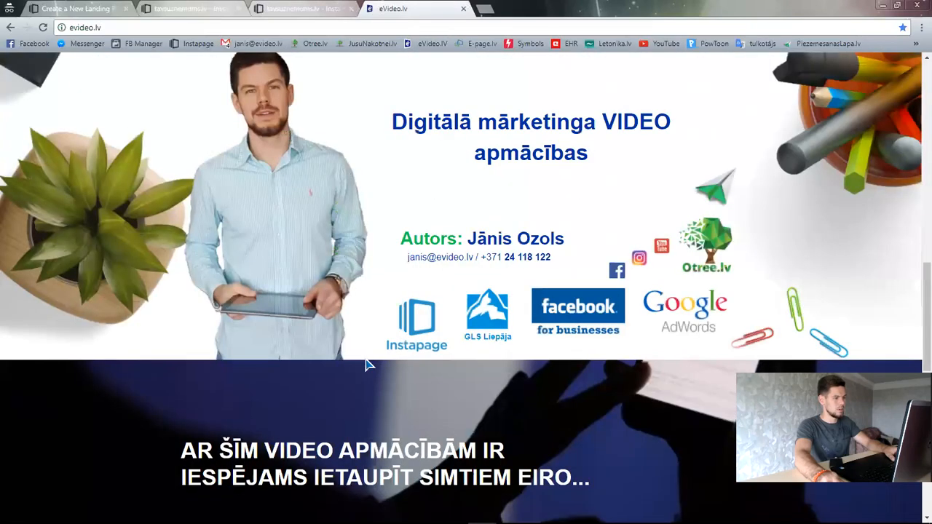
pyautogui.click(618, 271)
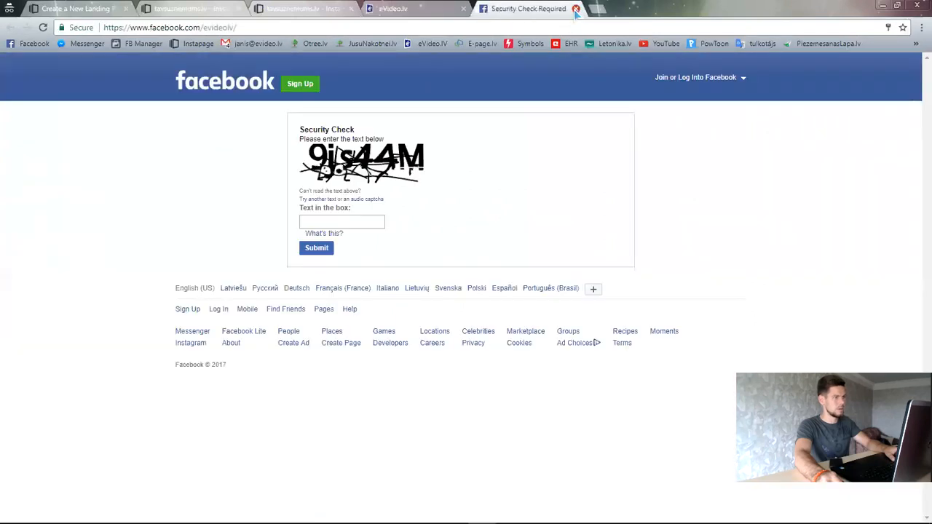
pyautogui.click(576, 9)
pyautogui.scroll(-10, 535, 400)
pyautogui.scroll(10, 604, 404)
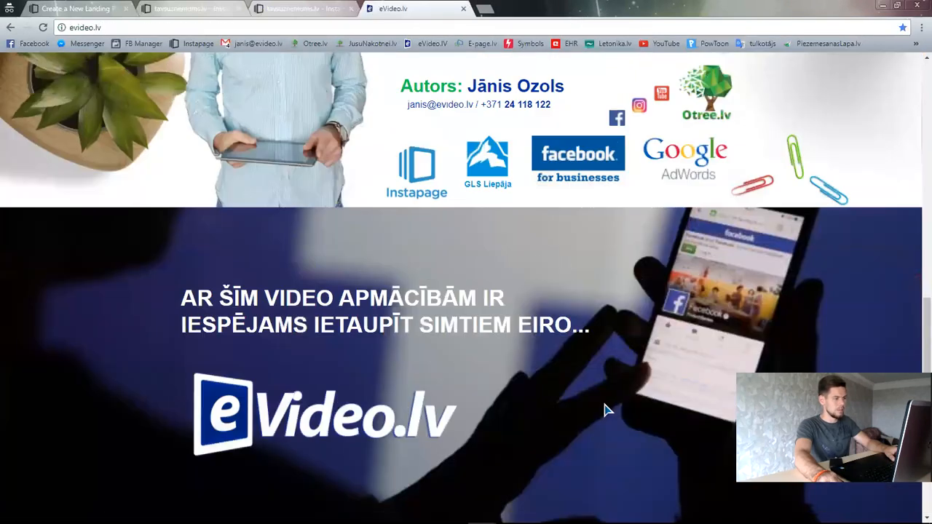
pyautogui.scroll(8, 487, 317)
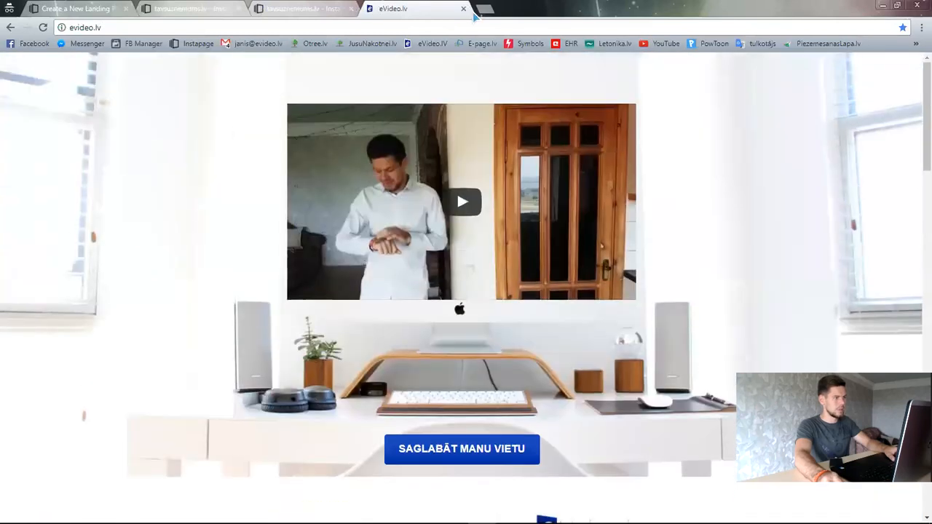
pyautogui.click(463, 9)
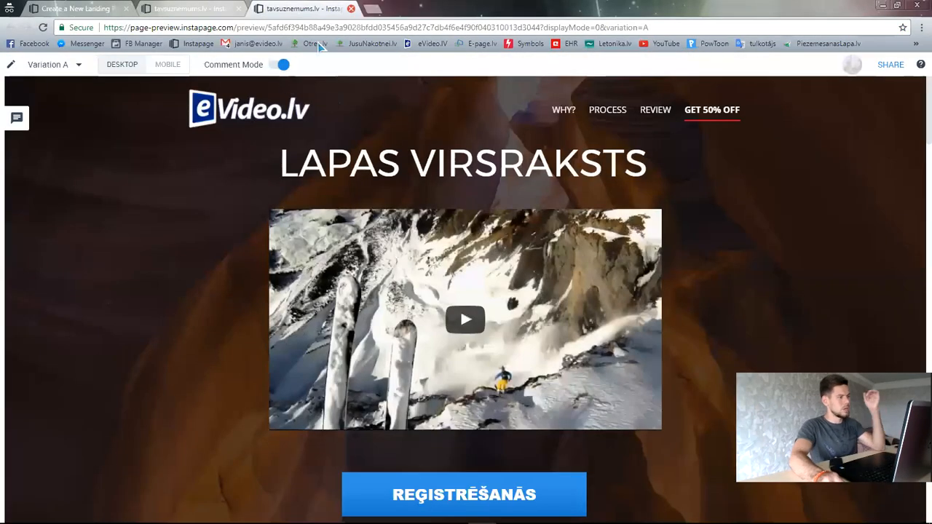
# Step: Turn off Comment Mode in the page preview and look over the previewed page down to the countdown section
pyautogui.click(283, 66)
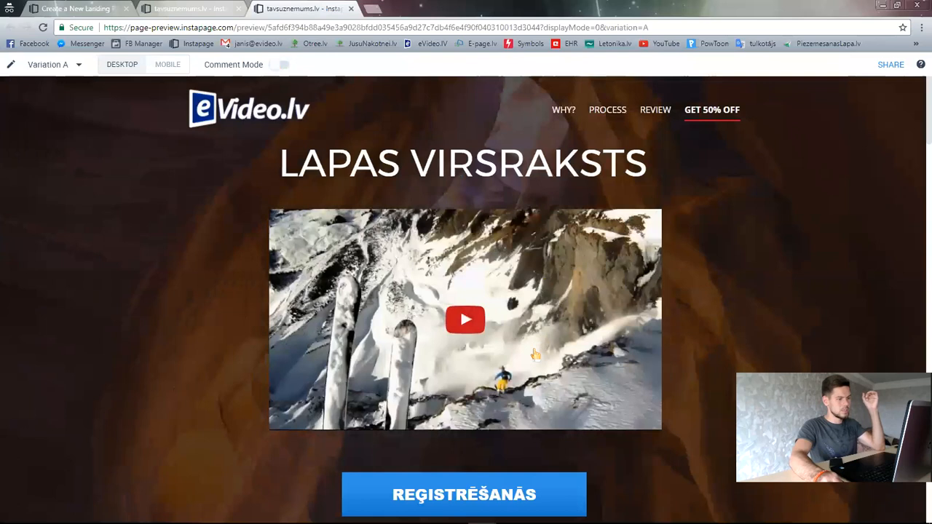
pyautogui.scroll(-3, 535, 354)
pyautogui.scroll(3, 624, 323)
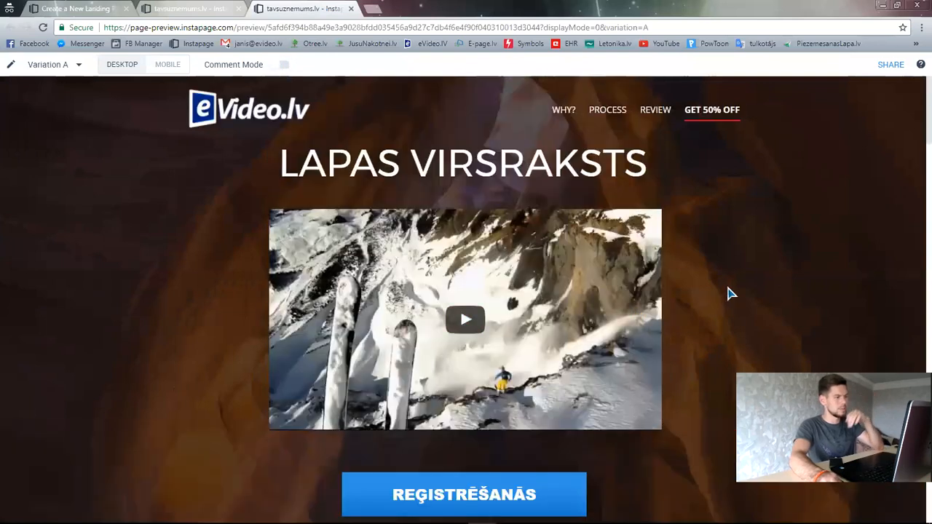
pyautogui.scroll(-3, 704, 270)
pyautogui.scroll(3, 706, 272)
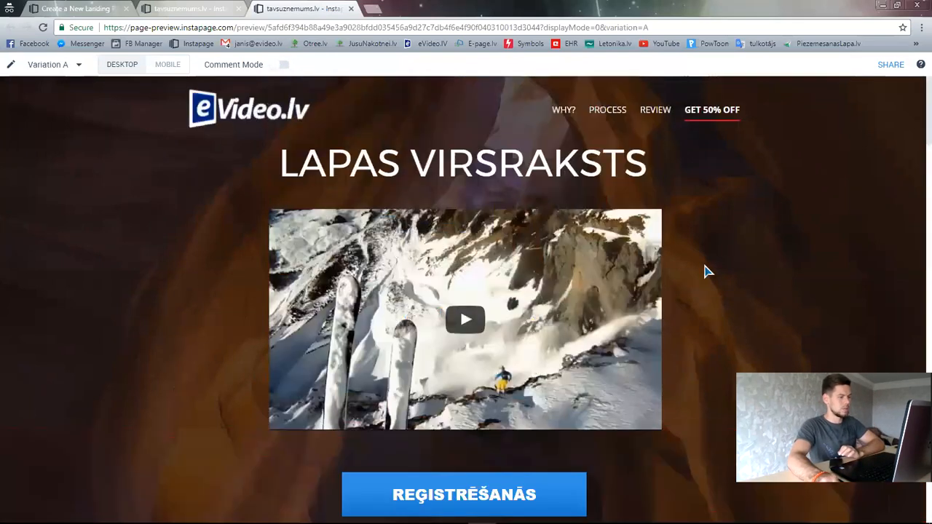
pyautogui.scroll(-3, 706, 257)
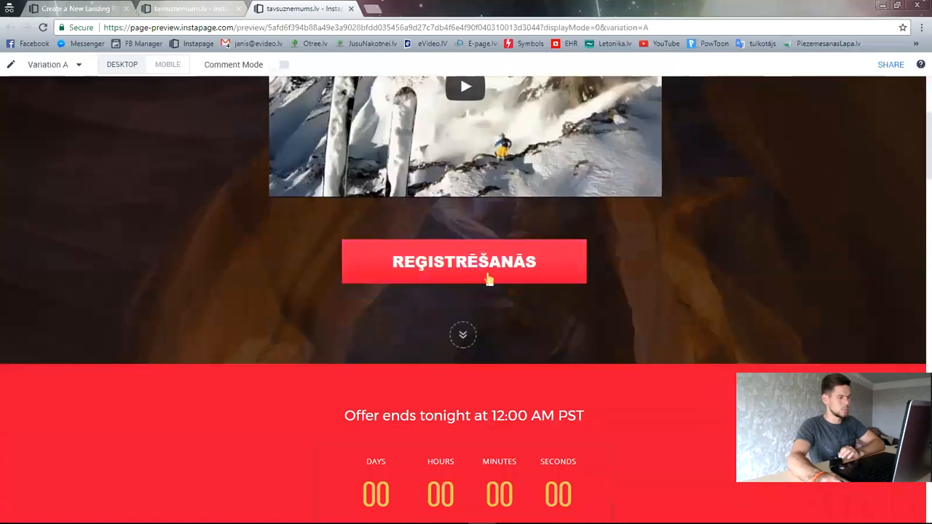
pyautogui.scroll(3, 450, 271)
# Step: Test the REĢISTRĒŠANĀS button in the page preview and choose option 1 in the pop-up form's Izvēlies list
pyautogui.click(187, 9)
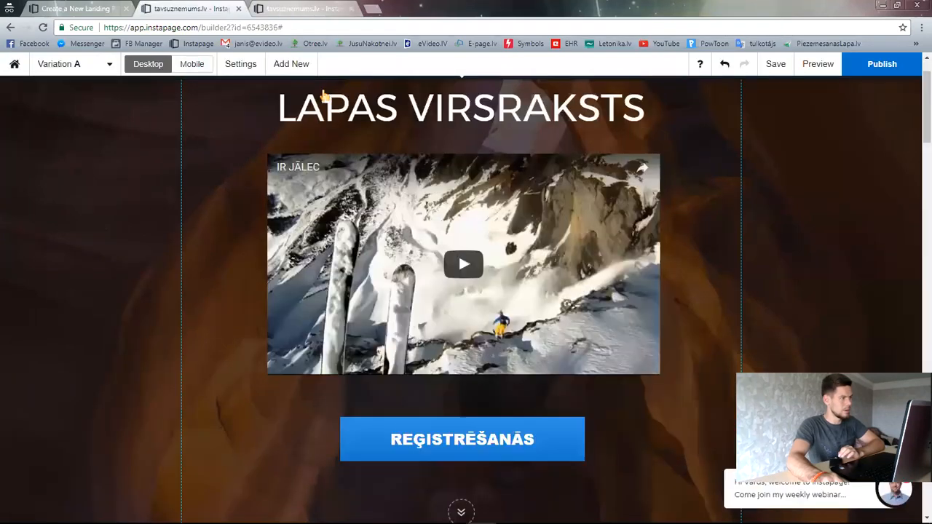
pyautogui.click(313, 7)
pyautogui.scroll(-3, 474, 320)
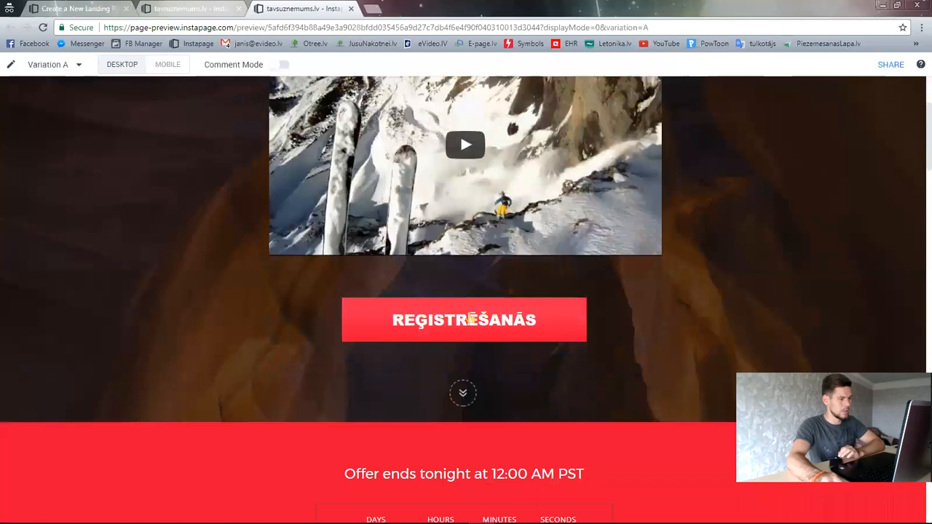
pyautogui.click(486, 331)
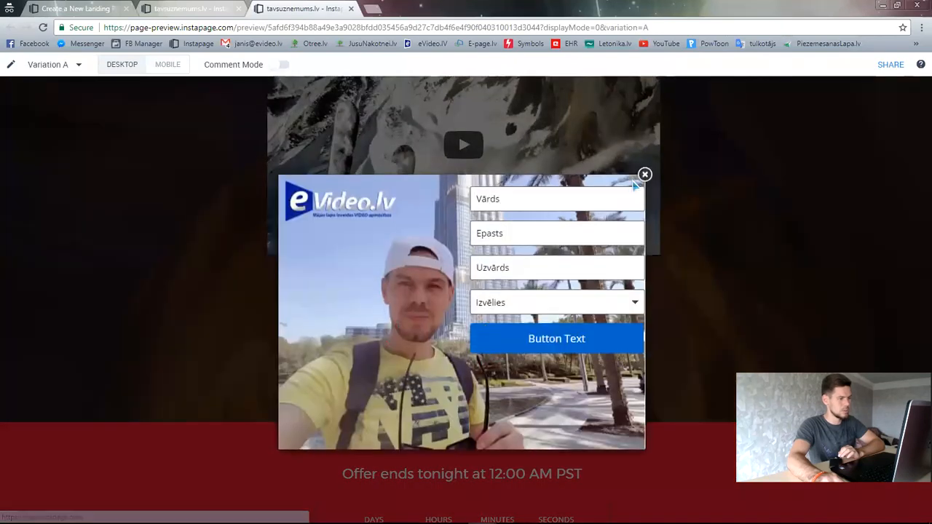
pyautogui.click(559, 207)
pyautogui.click(546, 303)
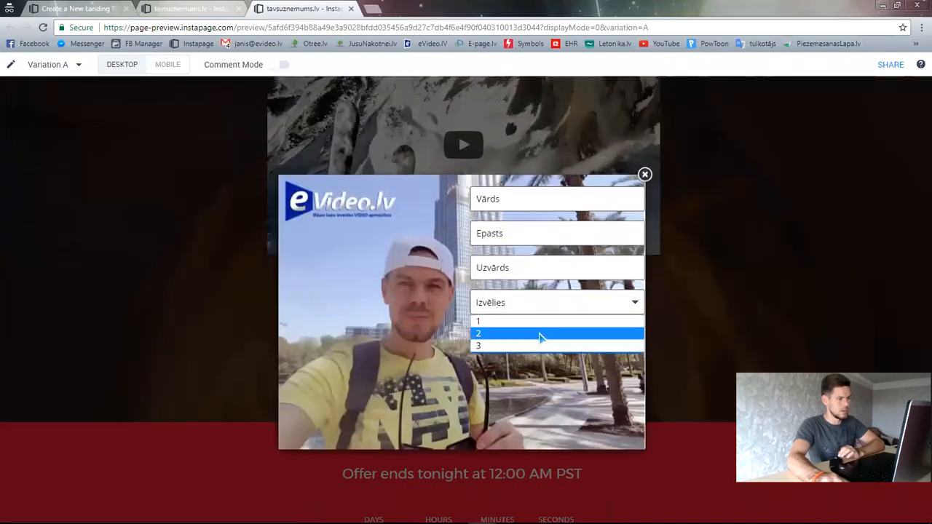
pyautogui.click(543, 323)
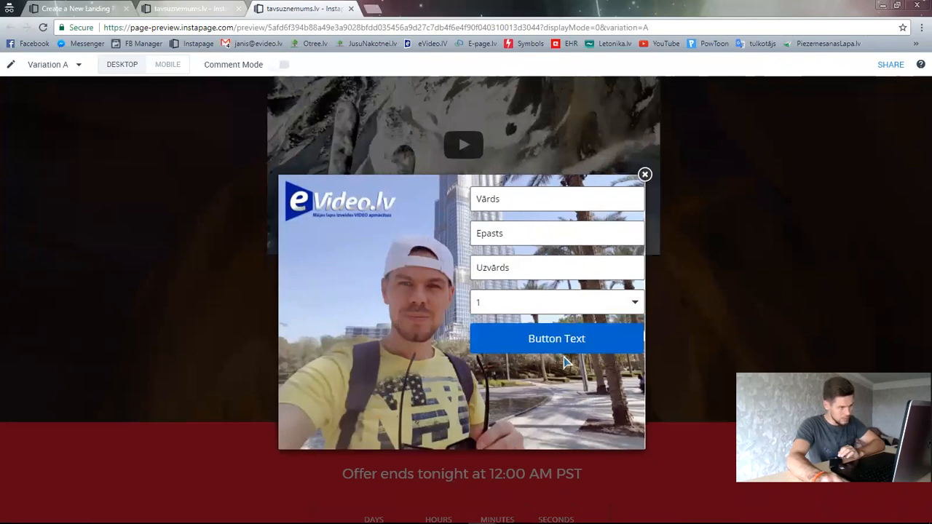
# Step: Return to the page editor and open the REĢISTRĒŠANĀS button's pop-up window for editing
pyautogui.click(206, 8)
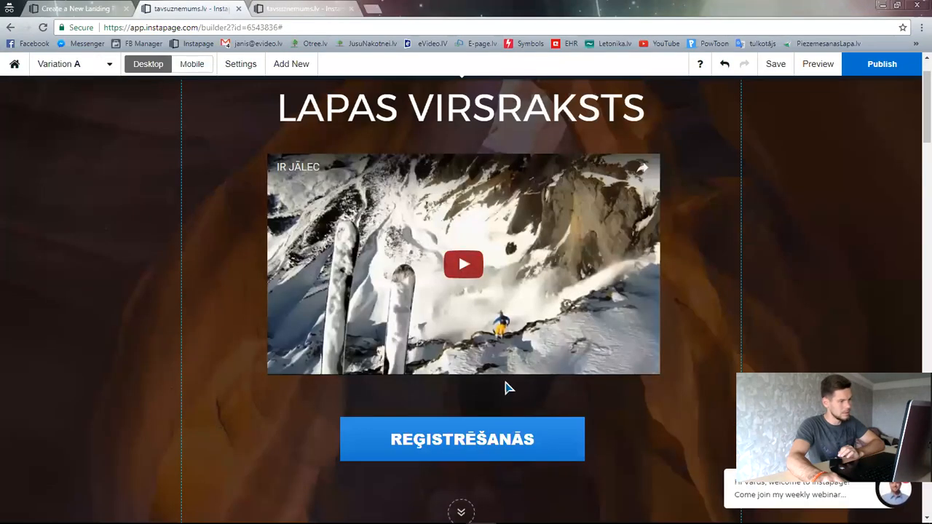
pyautogui.scroll(-2, 514, 420)
pyautogui.click(485, 270)
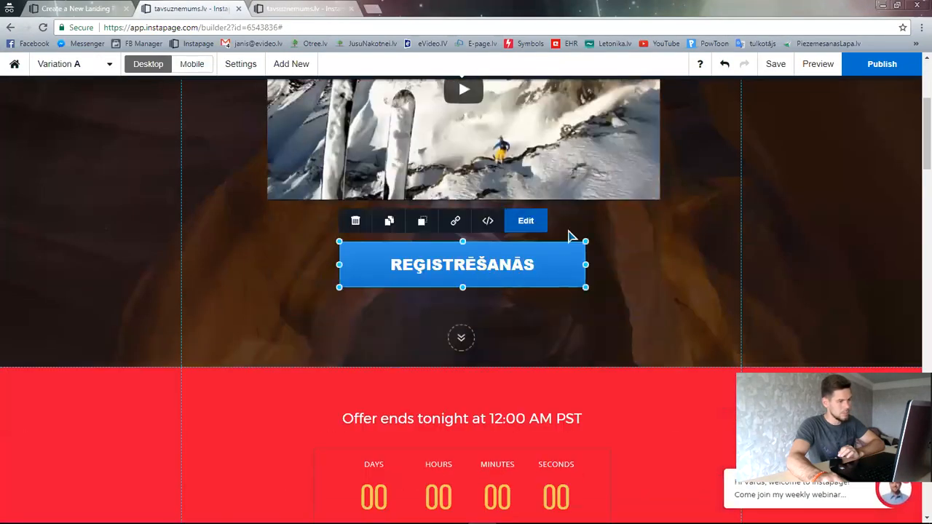
pyautogui.click(527, 222)
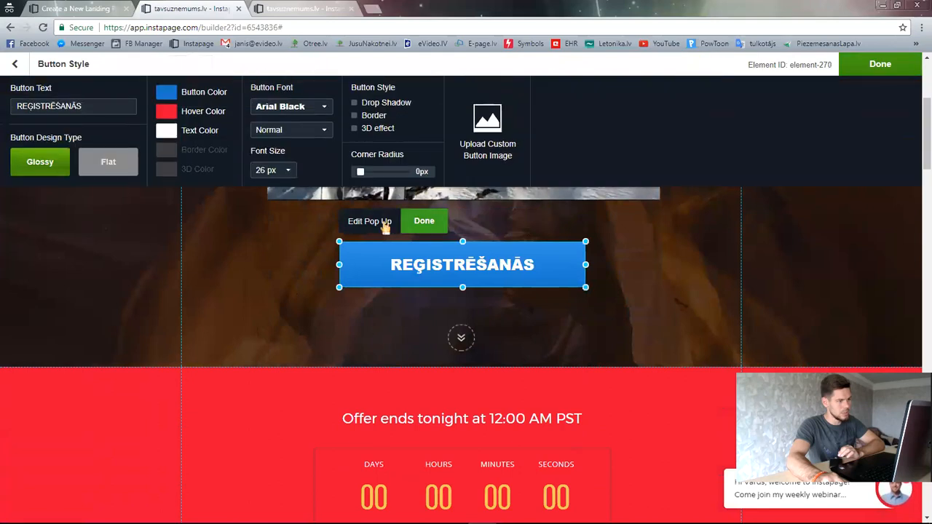
pyautogui.click(369, 225)
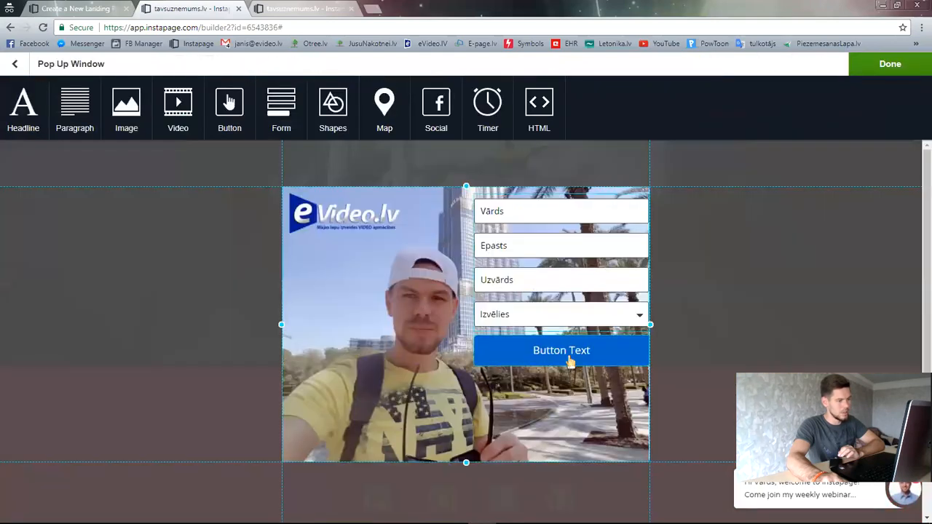
# Step: Set the pop-up form's submit button text to Reee and its hover color to red
pyautogui.click(569, 361)
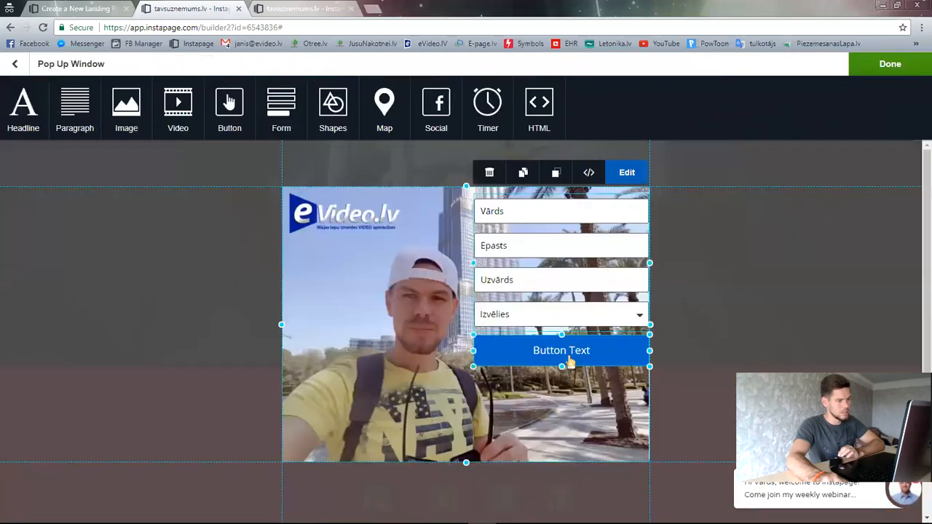
pyautogui.click(627, 172)
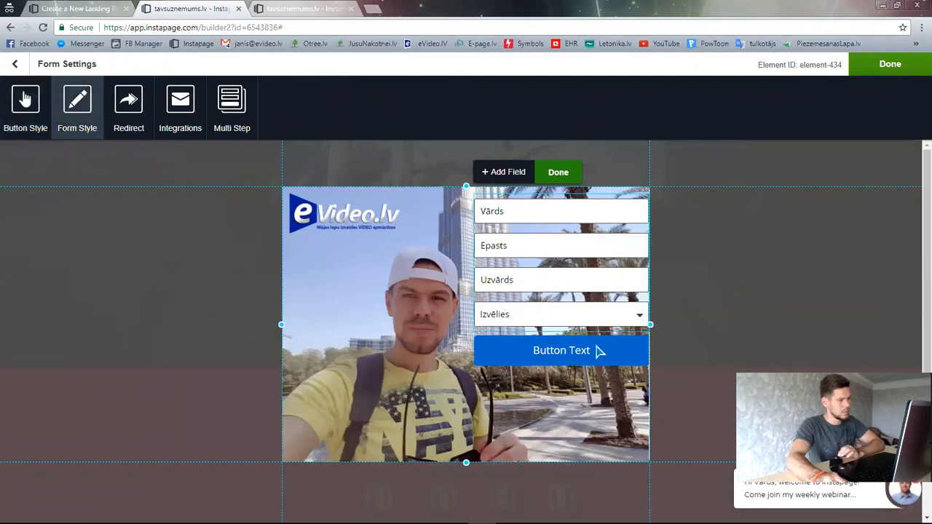
pyautogui.click(26, 100)
pyautogui.moveTo(57, 106); pyautogui.dragTo(3, 109)
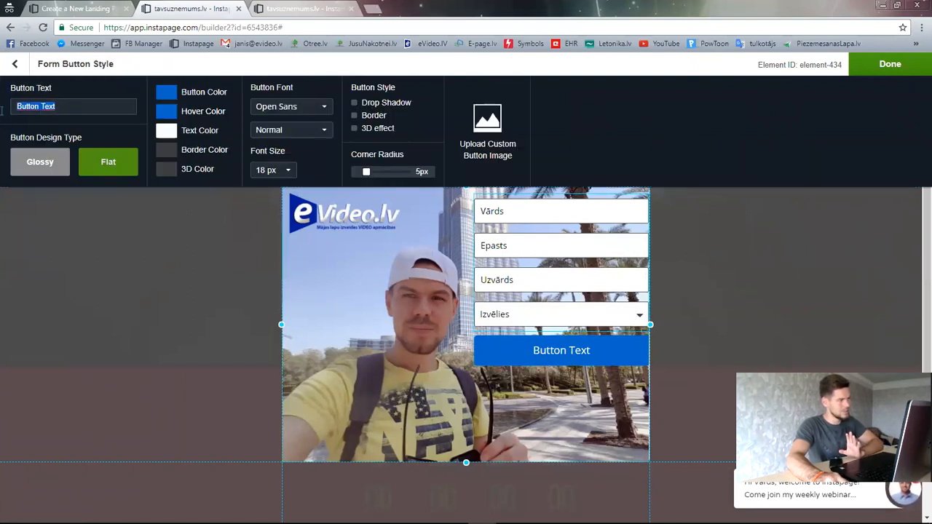
pyautogui.write('Reee')
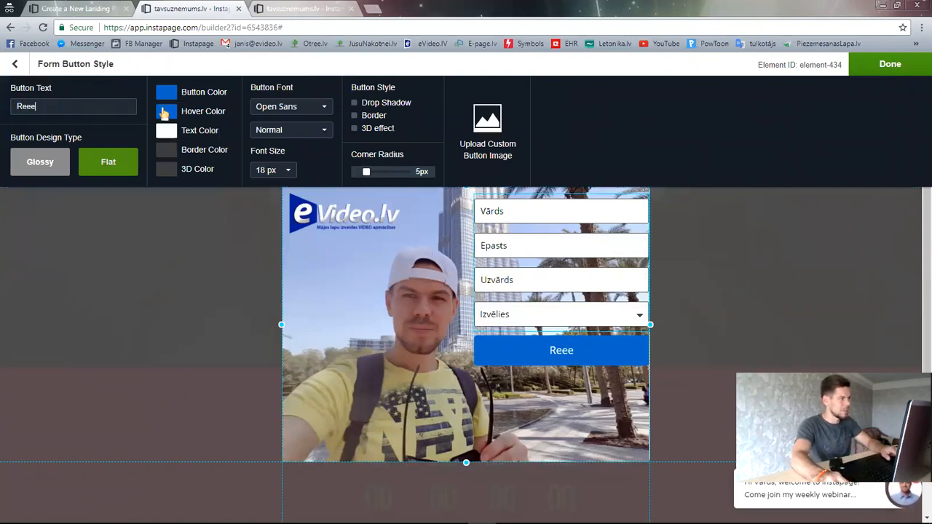
pyautogui.click(167, 112)
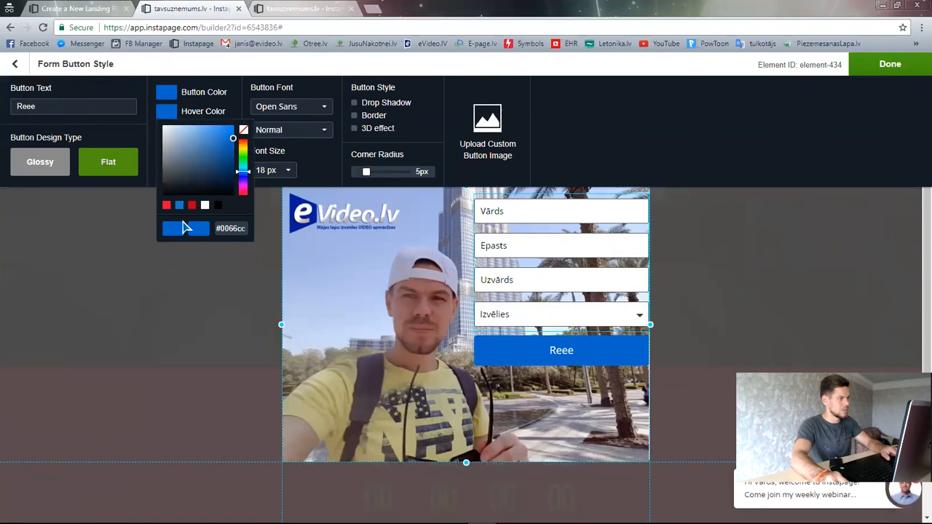
pyautogui.click(167, 206)
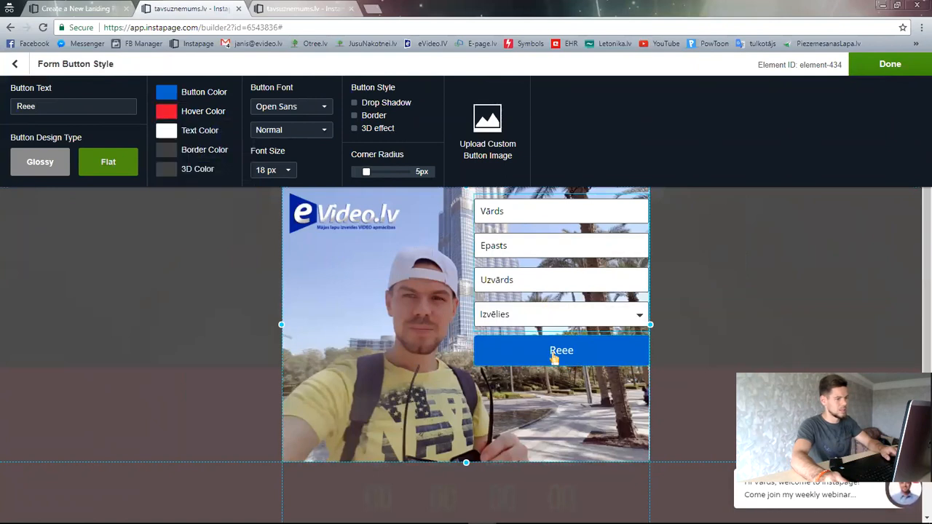
# Step: Finish editing the form button and pop-up window, and delete the red countdown section from the page
pyautogui.click(891, 67)
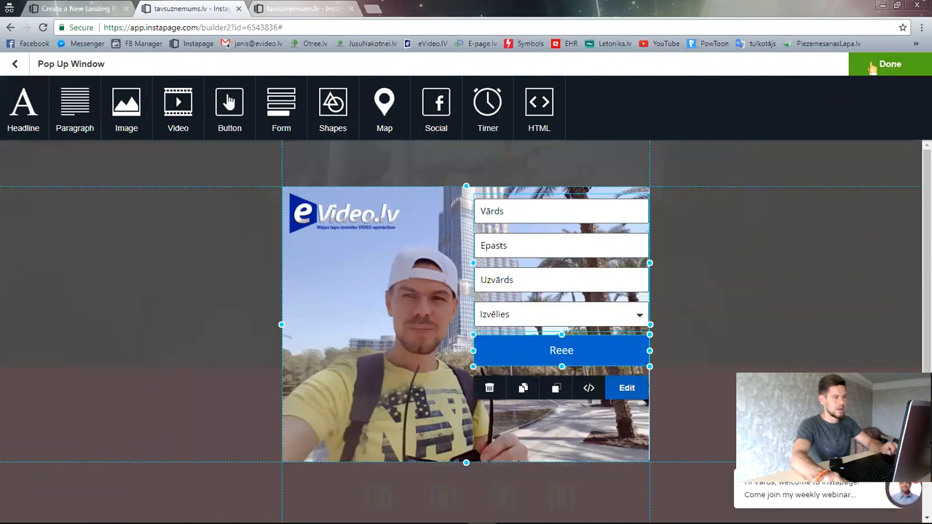
pyautogui.click(872, 67)
pyautogui.scroll(5, 676, 307)
pyautogui.scroll(-5, 679, 260)
pyautogui.scroll(8, 678, 259)
pyautogui.scroll(-6, 671, 251)
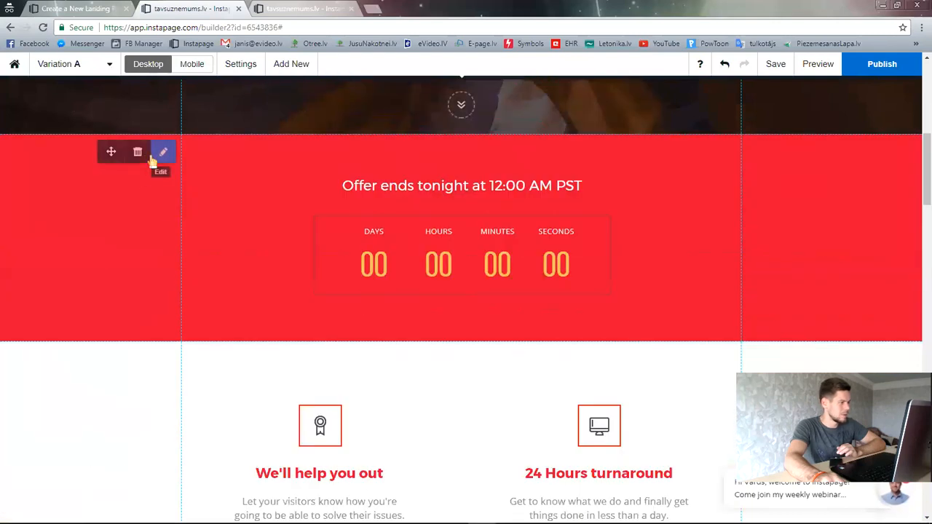
pyautogui.click(137, 153)
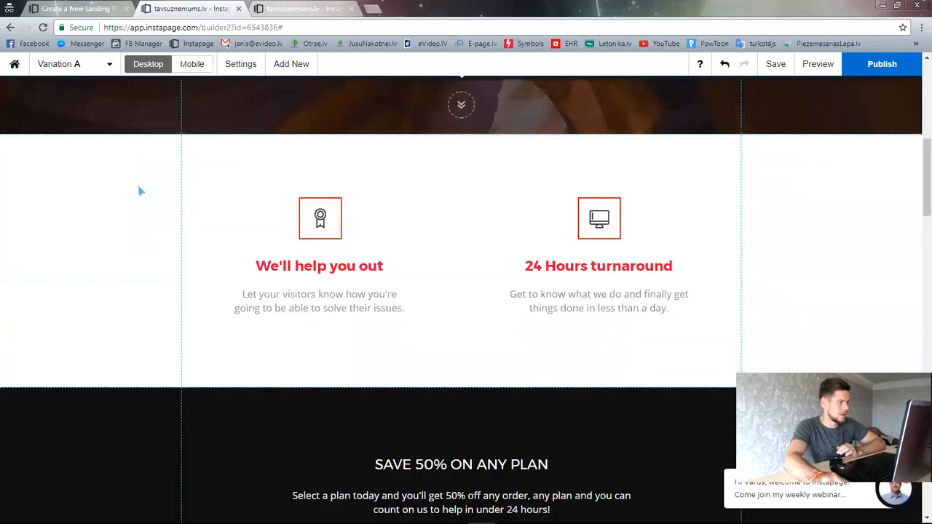
# Step: Delete the black "SAVE 50% ON ANY PLAN" section from the page
pyautogui.scroll(-8, 256, 316)
pyautogui.scroll(5, 228, 324)
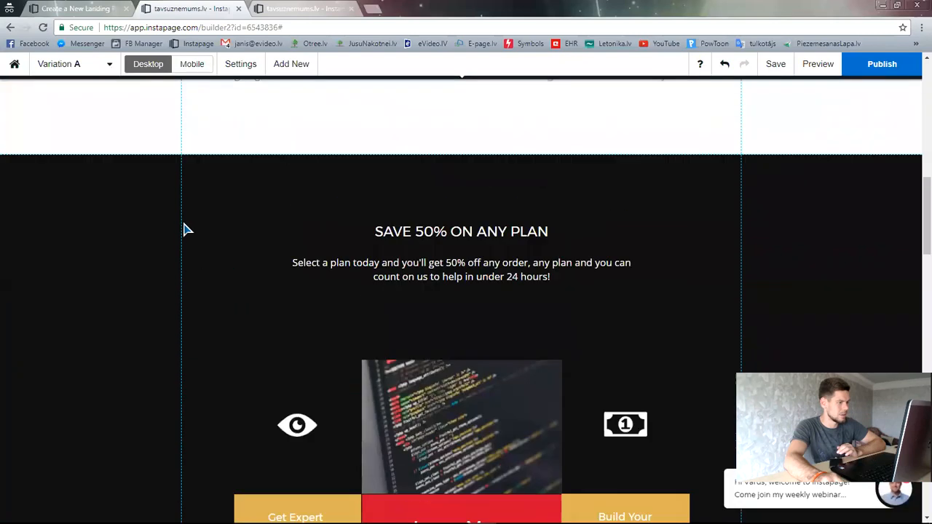
pyautogui.moveTo(160, 177)
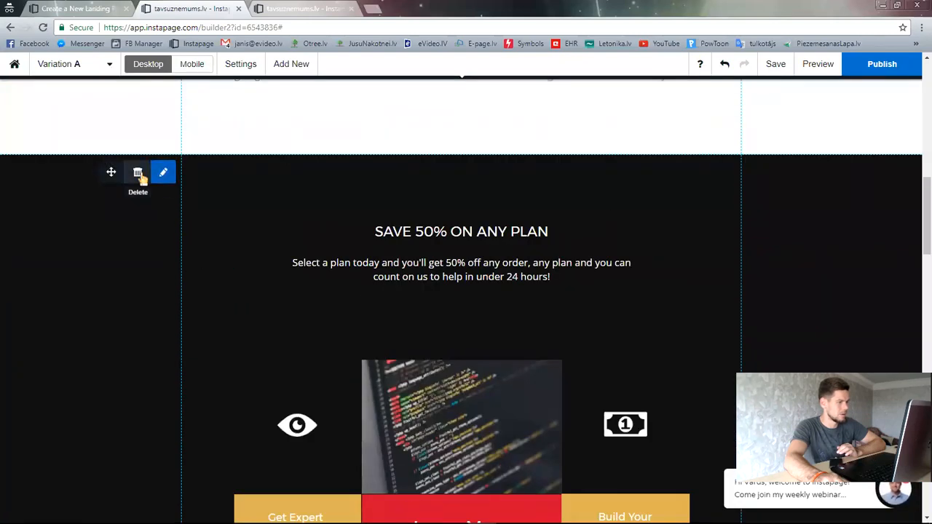
pyautogui.click(138, 173)
# Step: Shift the video beneath the LAPAS VIRSRAKSTS headline slightly
pyautogui.scroll(-3, 282, 322)
pyautogui.scroll(13, 282, 322)
pyautogui.scroll(-3, 287, 338)
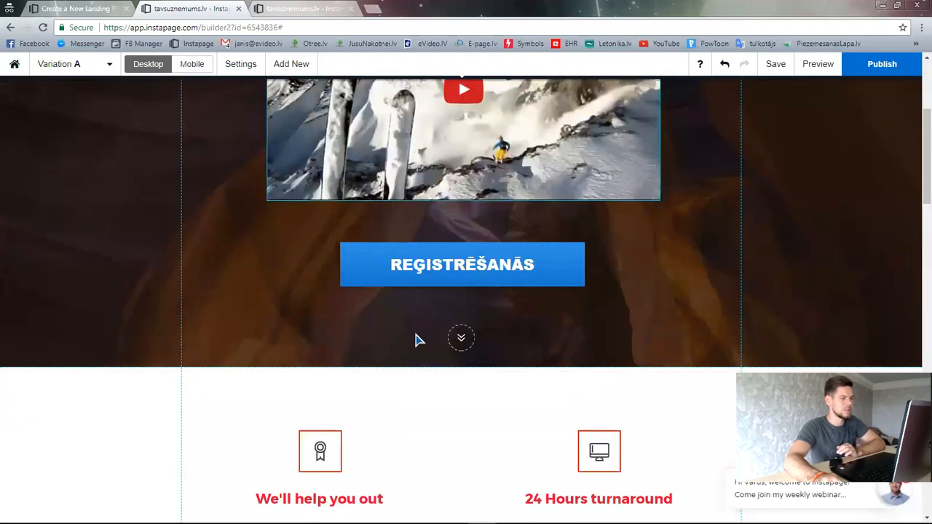
pyautogui.scroll(3, 406, 374)
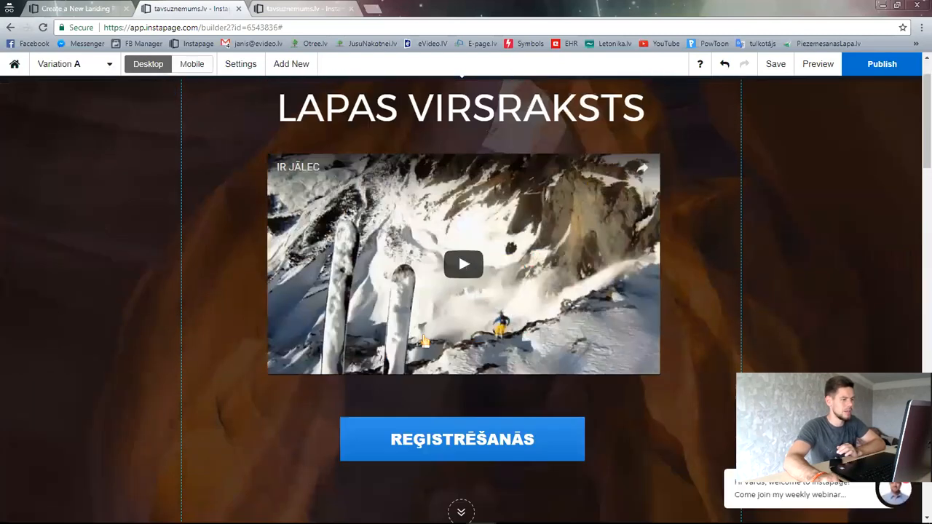
pyautogui.moveTo(522, 301); pyautogui.dragTo(456, 315)
# Step: Delete the white section containing "We'll help you out" and "24 Hours turnaround"
pyautogui.scroll(-4, 455, 315)
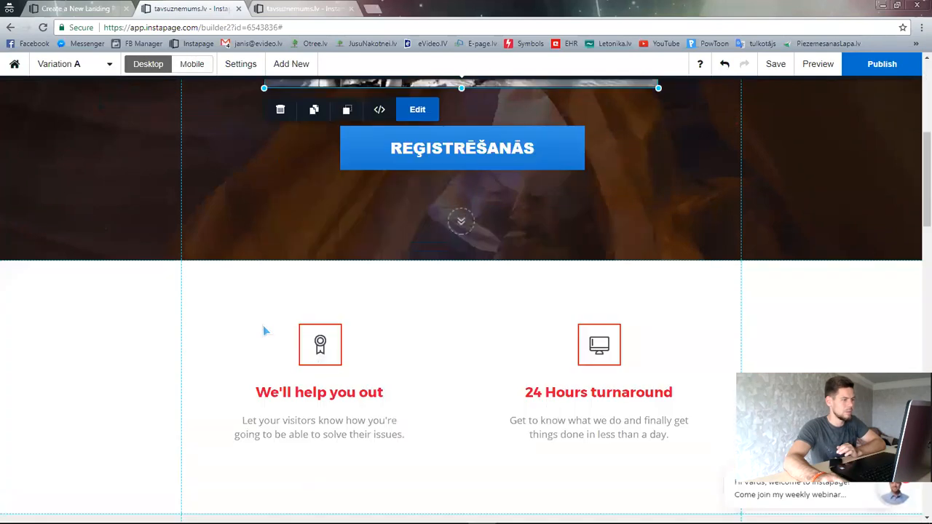
pyautogui.click(173, 353)
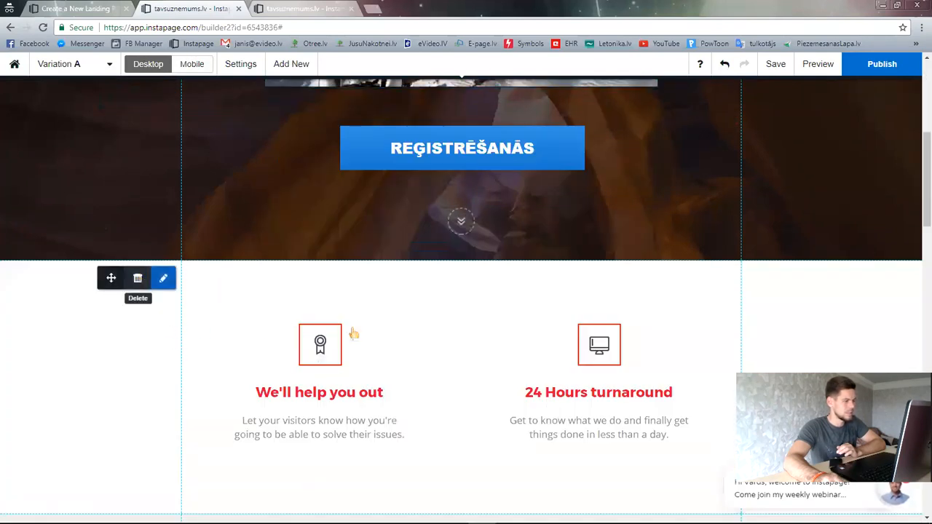
pyautogui.scroll(-2, 363, 353)
pyautogui.scroll(2, 291, 320)
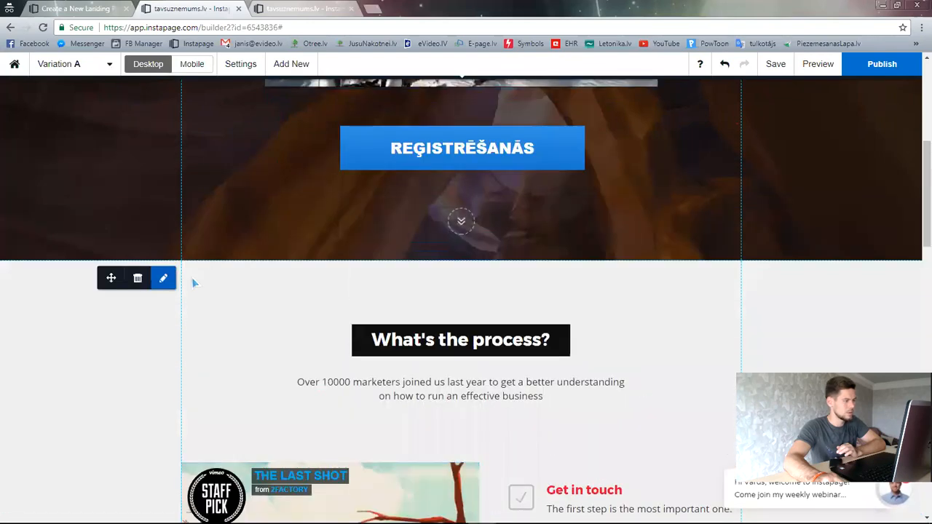
# Step: Try dark red as the "What's the process?" section's background color, and settle on the blue swatch instead
pyautogui.scroll(-3, 194, 280)
pyautogui.scroll(-2, 193, 273)
pyautogui.scroll(3, 193, 274)
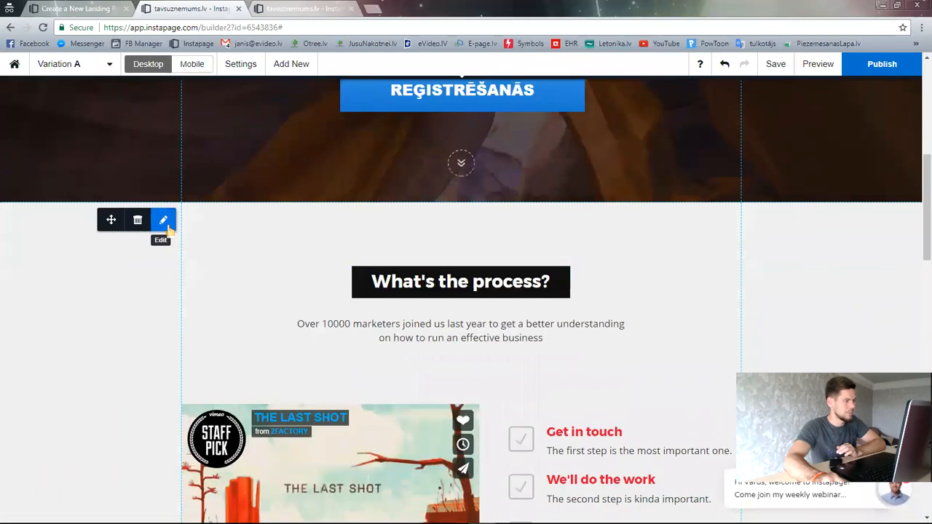
pyautogui.scroll(-2, 182, 175)
pyautogui.scroll(1, 171, 169)
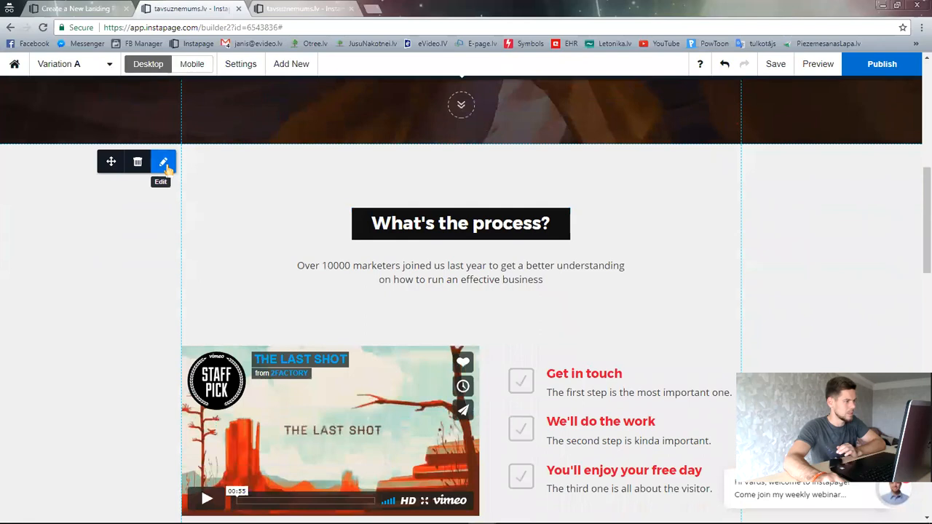
pyautogui.click(163, 162)
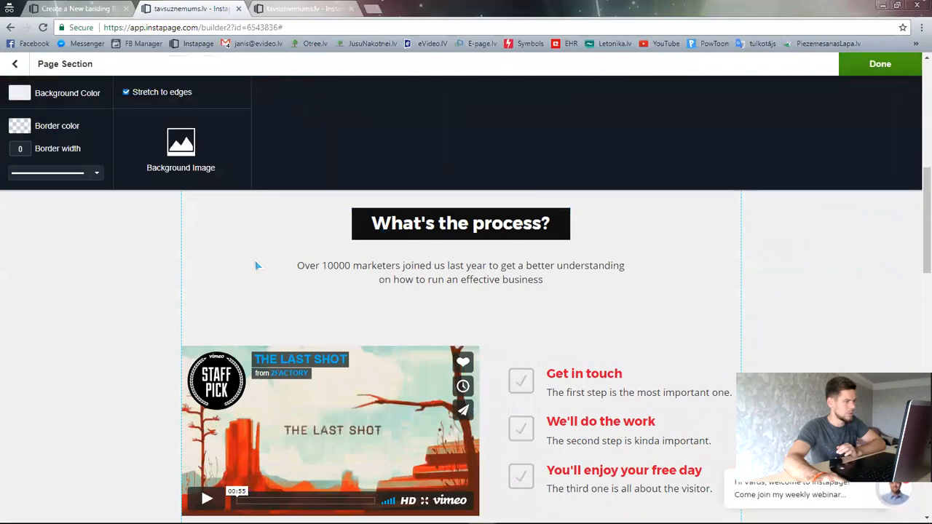
pyautogui.click(19, 95)
pyautogui.click(44, 187)
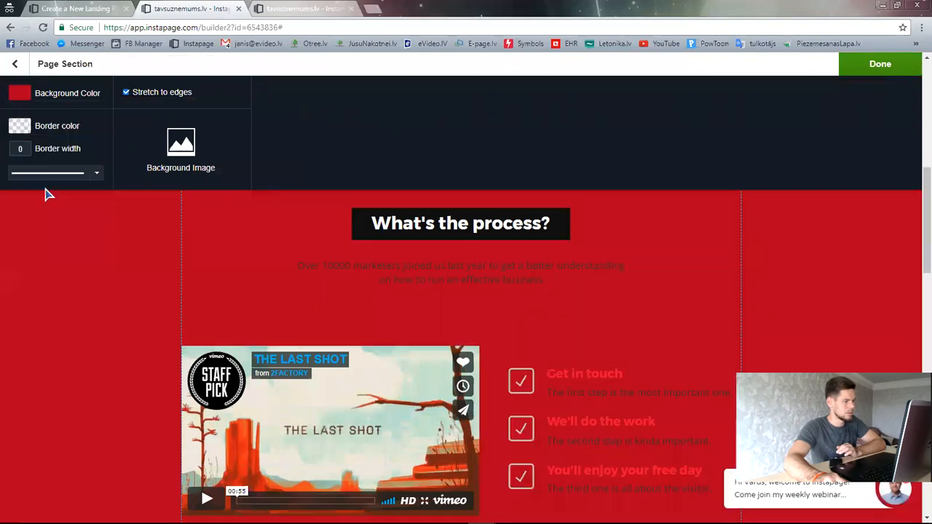
pyautogui.click(22, 95)
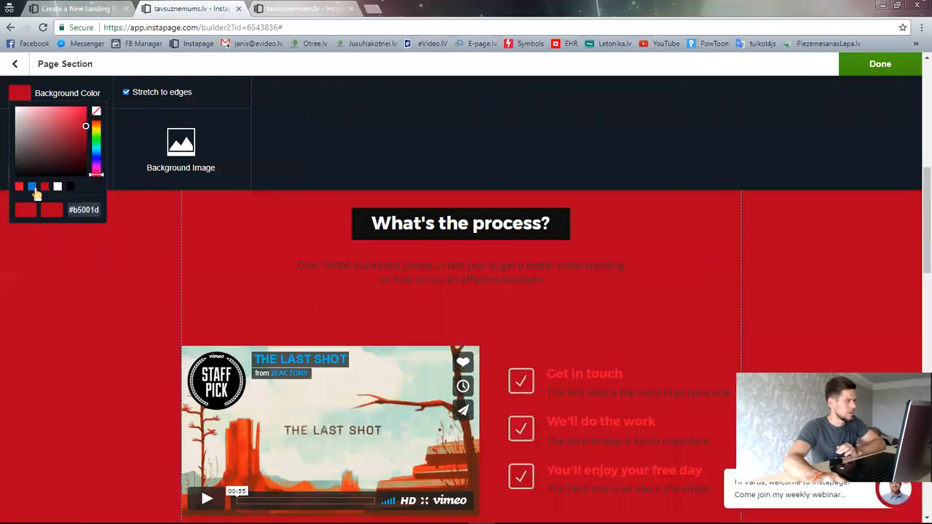
pyautogui.click(32, 187)
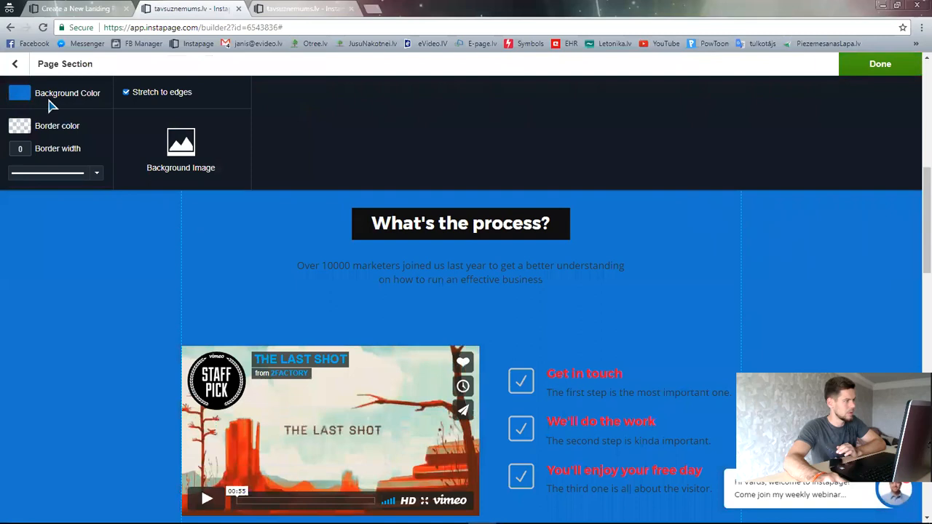
pyautogui.click(238, 265)
# Step: Lower the overlay opacity of the "THIS HEADLINE WILL HELP YOU PROMOTE YOUR OFFER!" section to 59% and close its settings
pyautogui.scroll(-6, 234, 305)
pyautogui.scroll(6, 189, 262)
pyautogui.scroll(-2, 146, 206)
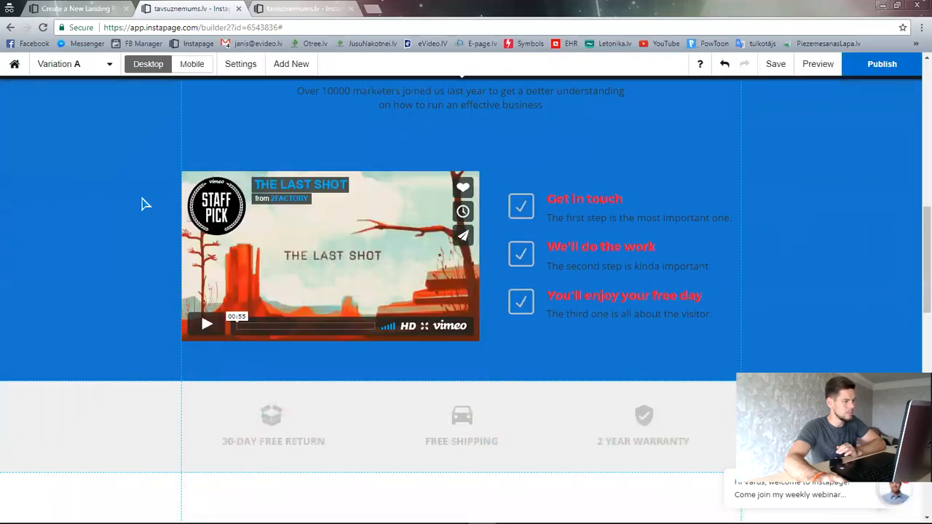
pyautogui.scroll(-12, 145, 208)
pyautogui.scroll(5, 156, 214)
pyautogui.scroll(-5, 156, 214)
pyautogui.scroll(1, 206, 216)
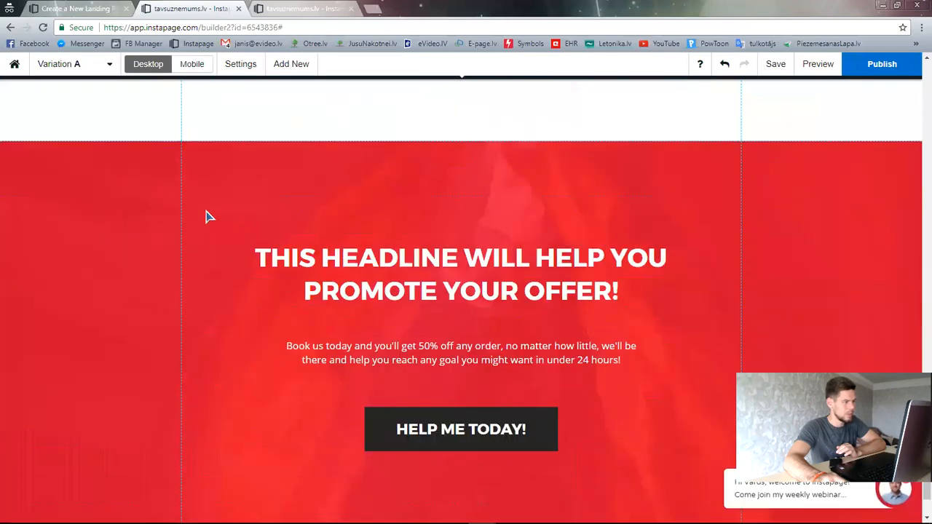
pyautogui.click(163, 160)
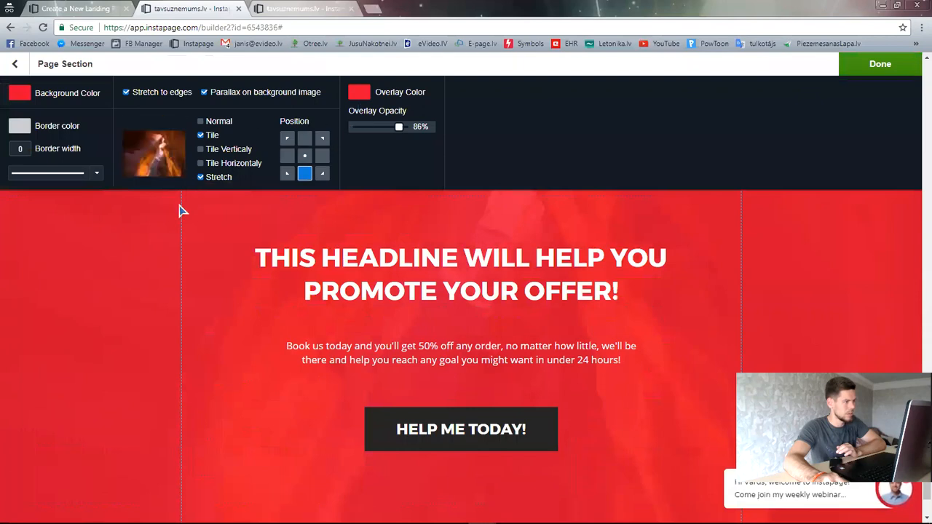
pyautogui.moveTo(164, 143)
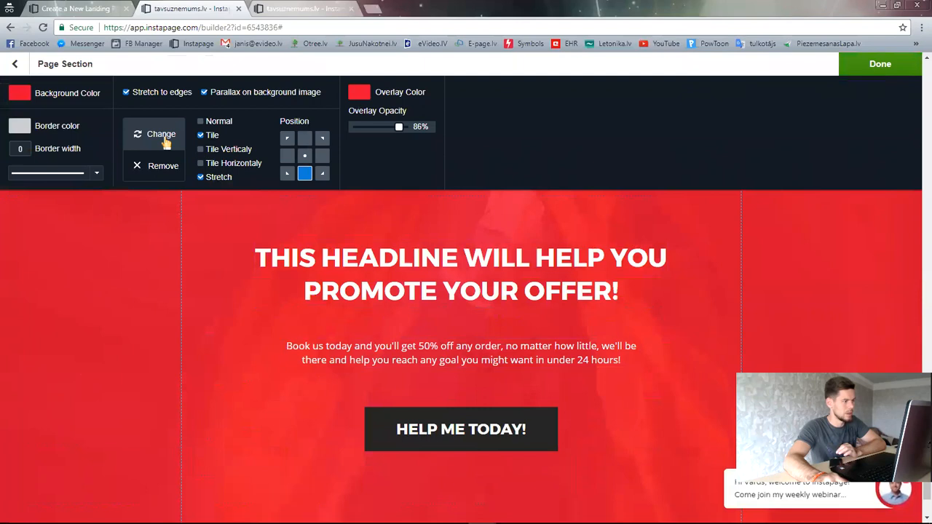
pyautogui.moveTo(399, 126)
pyautogui.mouseDown()
pyautogui.moveTo(358, 126)
pyautogui.moveTo(386, 126)
pyautogui.mouseUp()
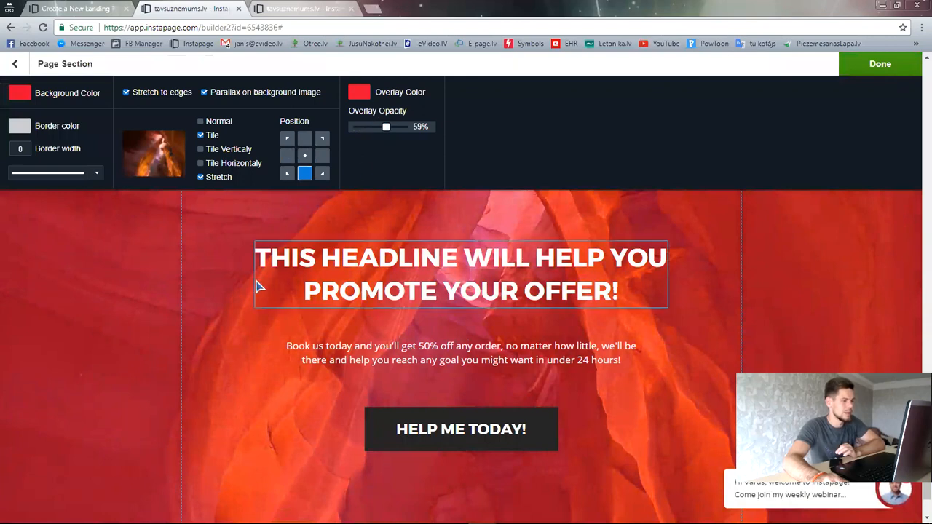
pyautogui.scroll(3, 443, 305)
pyautogui.scroll(-2, 410, 312)
pyautogui.scroll(-10, 410, 311)
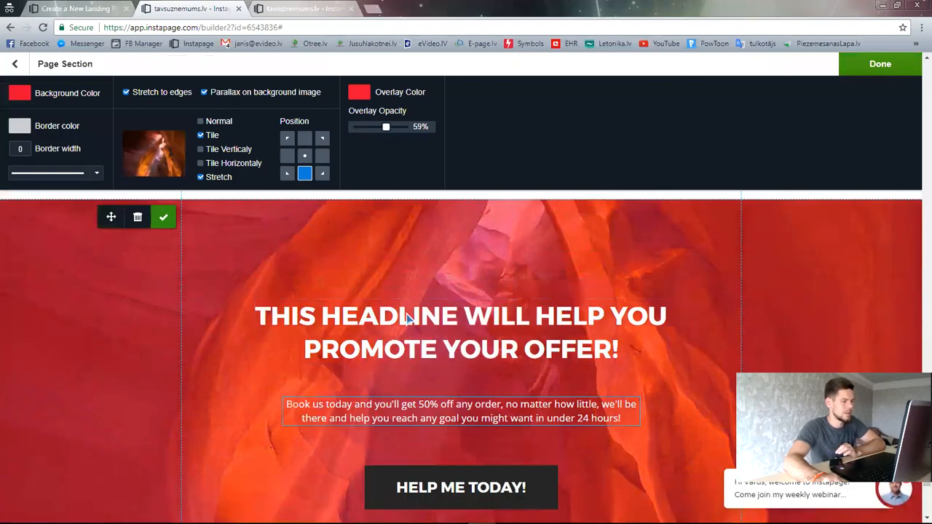
pyautogui.scroll(2, 285, 287)
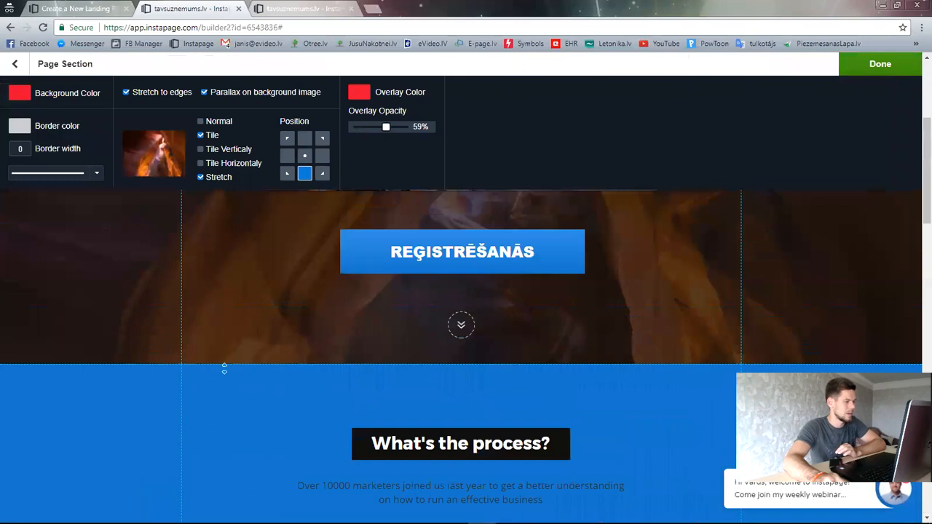
pyautogui.press('Escape')
# Step: Delete the Vimeo video and the three-item checklist from the blue "What's the process?" section
pyautogui.scroll(3, 246, 339)
pyautogui.scroll(-8, 245, 339)
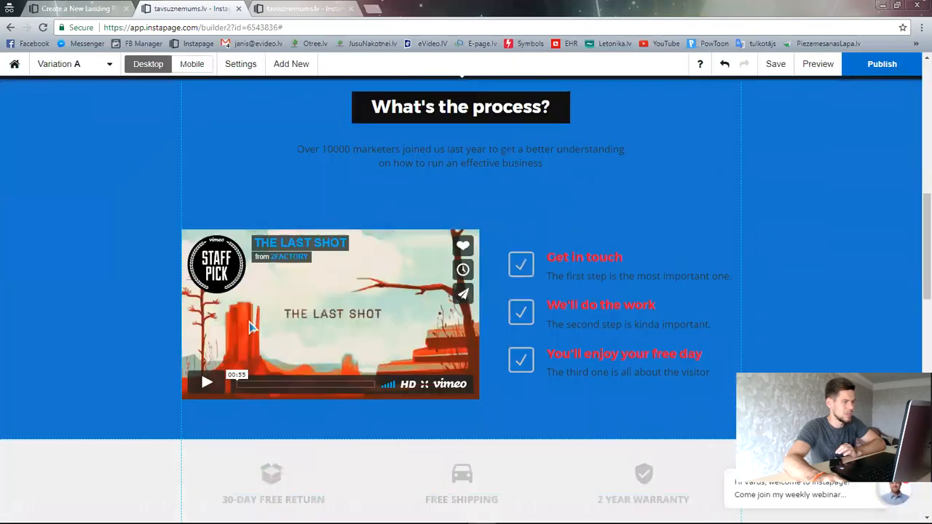
pyautogui.moveTo(250, 202); pyautogui.dragTo(642, 394)
pyautogui.press('Delete')
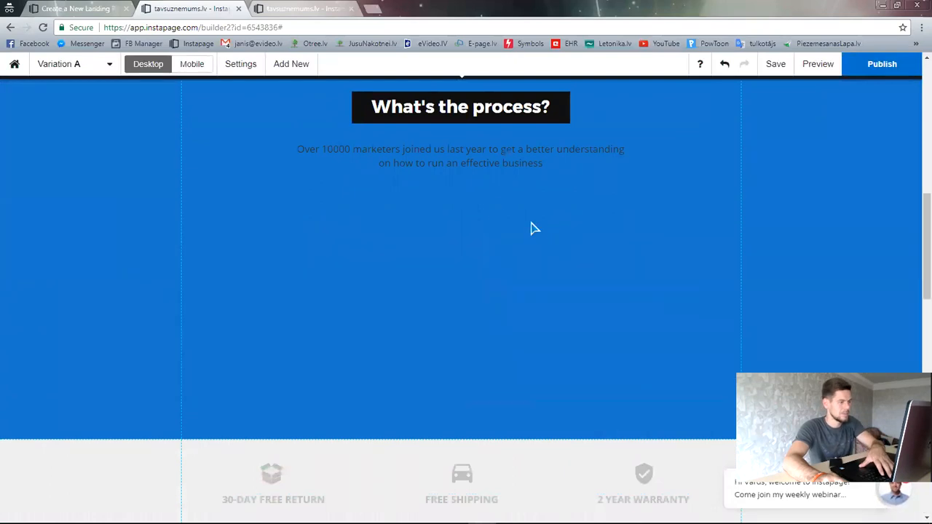
# Step: Move the "What's the process?" headline and its paragraph together lower within the blue section
pyautogui.scroll(2, 461, 287)
pyautogui.click(500, 251)
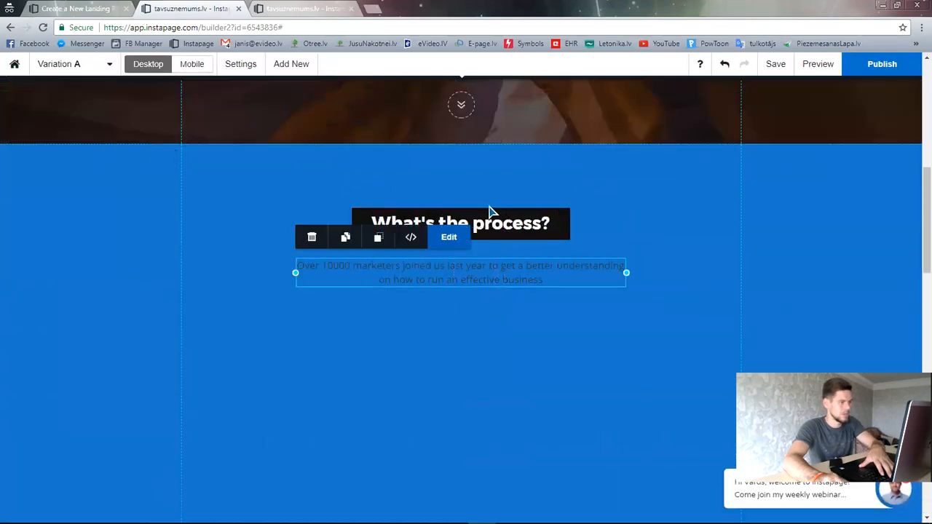
pyautogui.scroll(-3, 514, 192)
pyautogui.scroll(2, 514, 191)
pyautogui.click(630, 130)
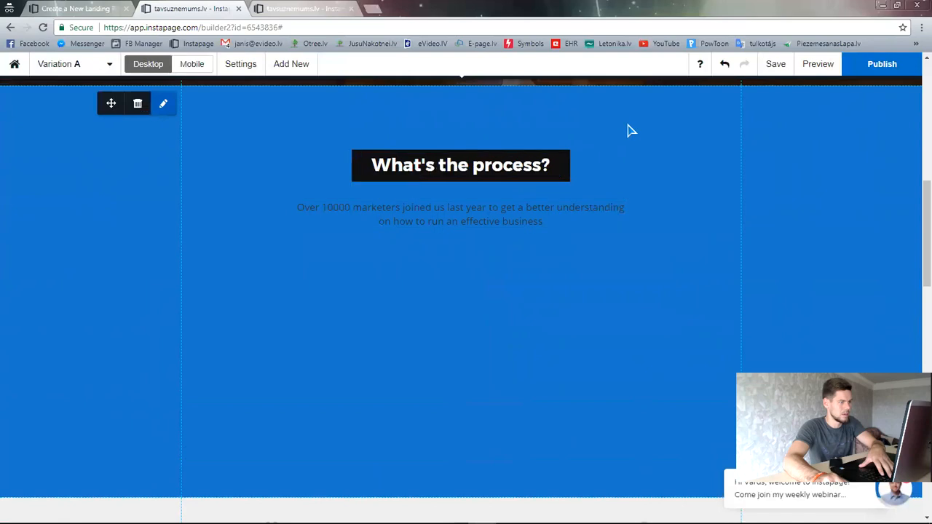
pyautogui.moveTo(420, 244); pyautogui.dragTo(612, 118)
pyautogui.moveTo(474, 155); pyautogui.dragTo(474, 235)
pyautogui.click(509, 150)
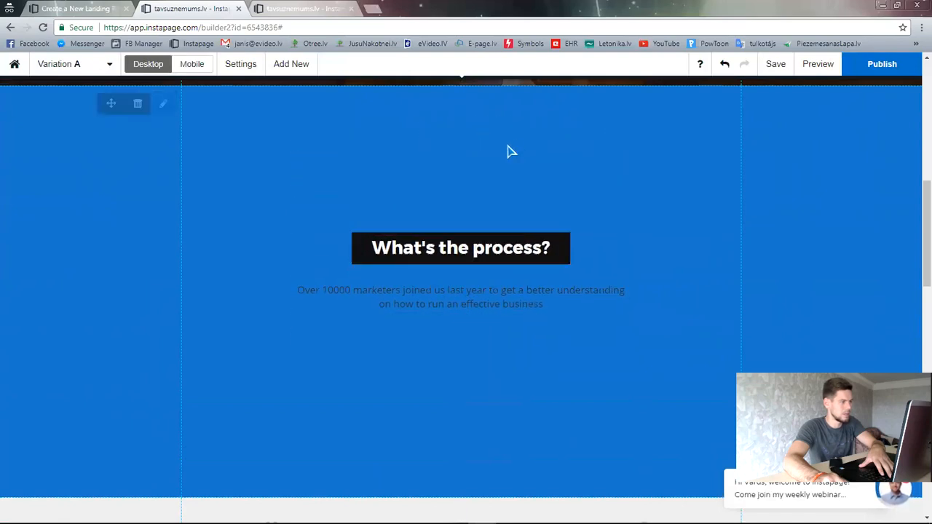
# Step: Open the background image chooser for the "What's the process?" section and look at the uploaded and Bigstock images
pyautogui.click(165, 106)
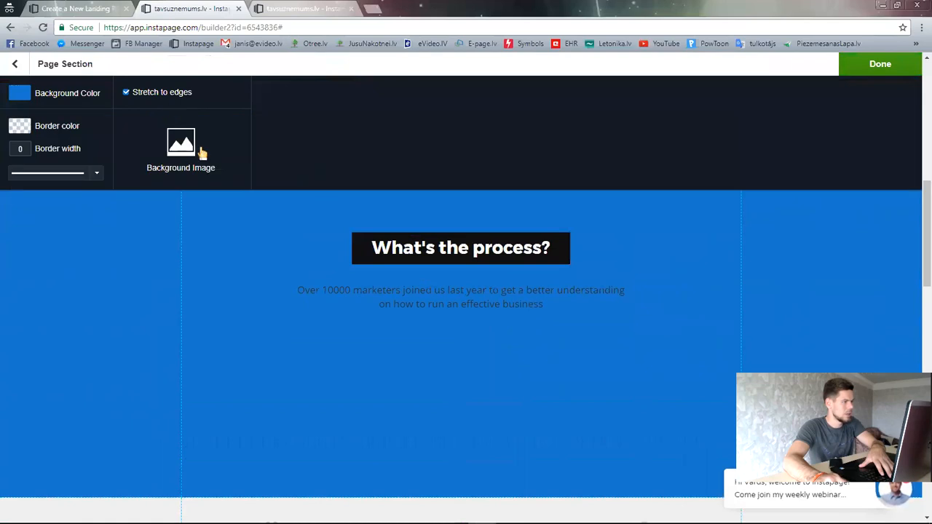
pyautogui.click(180, 150)
pyautogui.click(724, 205)
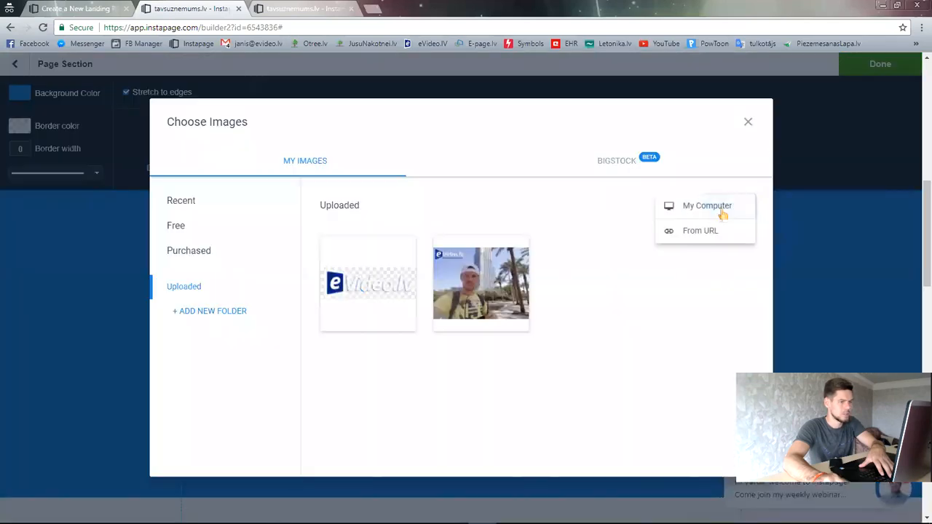
pyautogui.click(724, 208)
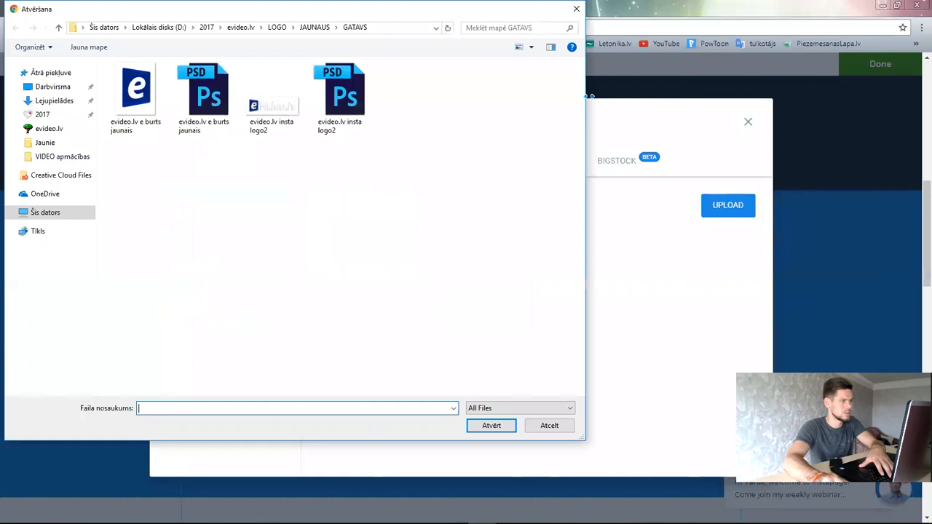
pyautogui.click(577, 9)
pyautogui.click(618, 161)
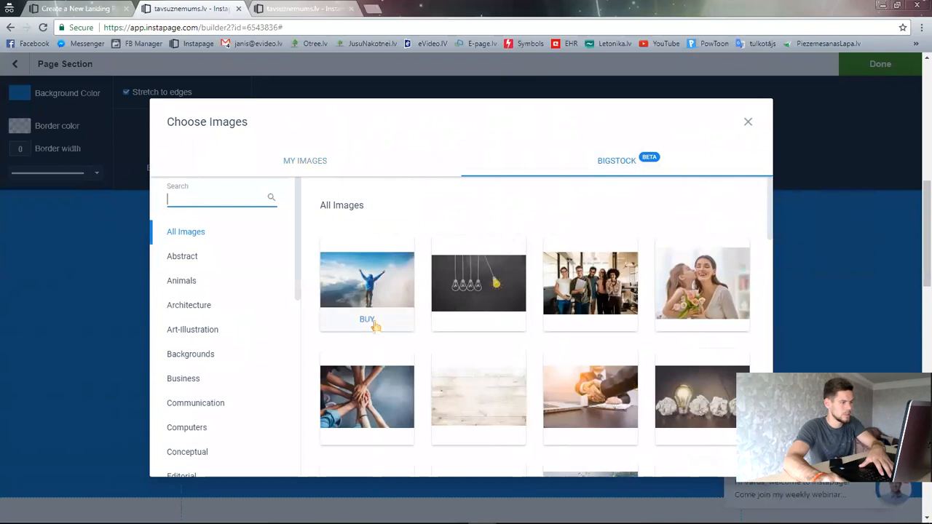
pyautogui.click(295, 162)
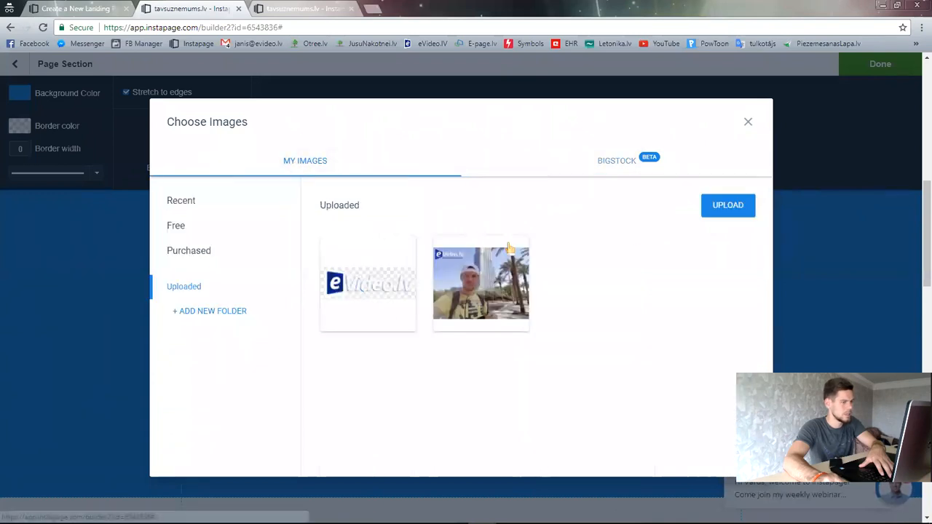
# Step: Upload the image skatas-telefona-un-sievietes-kaajas from the computer and insert it as the background of the "What's the process?" section
pyautogui.click(722, 204)
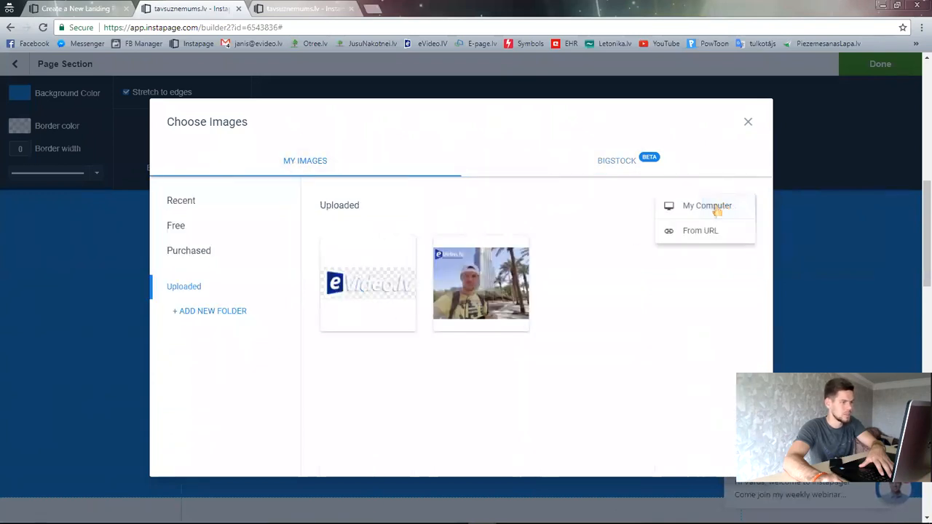
pyautogui.click(694, 207)
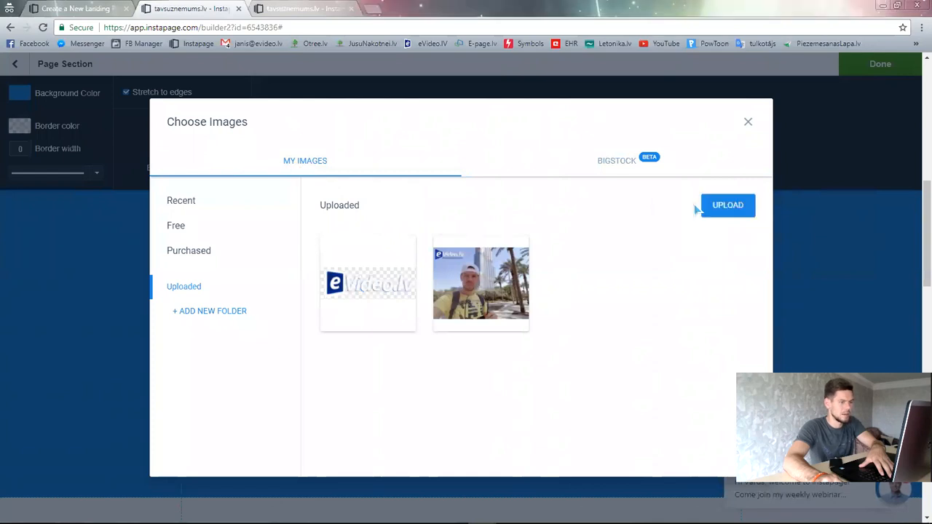
pyautogui.click(228, 31)
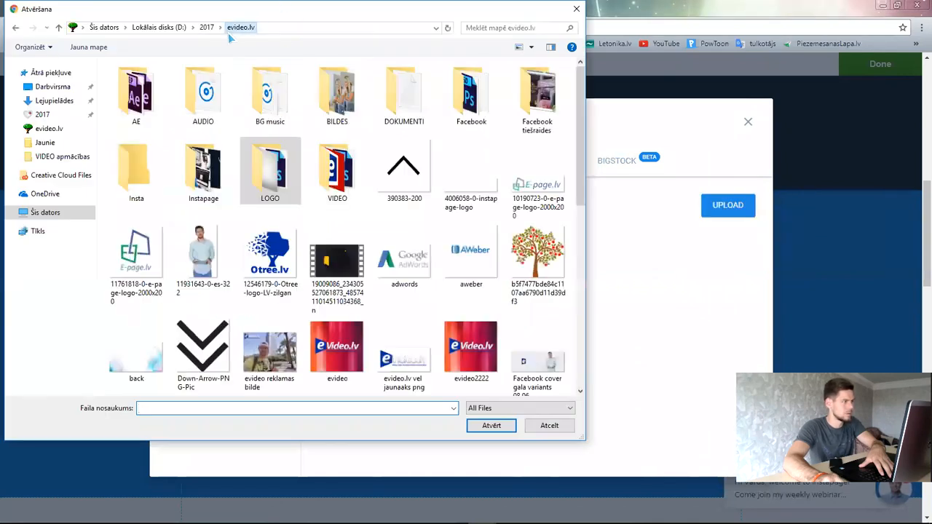
pyautogui.scroll(-5, 279, 348)
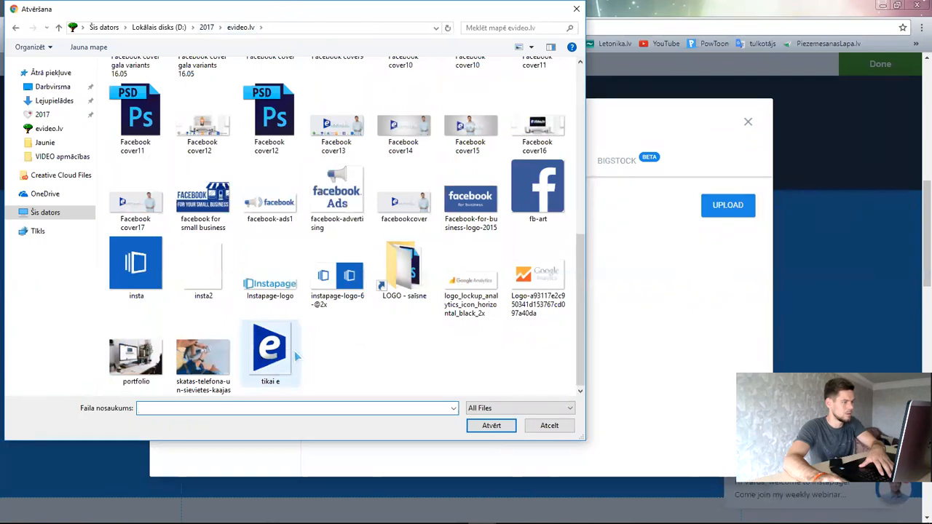
pyautogui.click(211, 358)
pyautogui.click(491, 426)
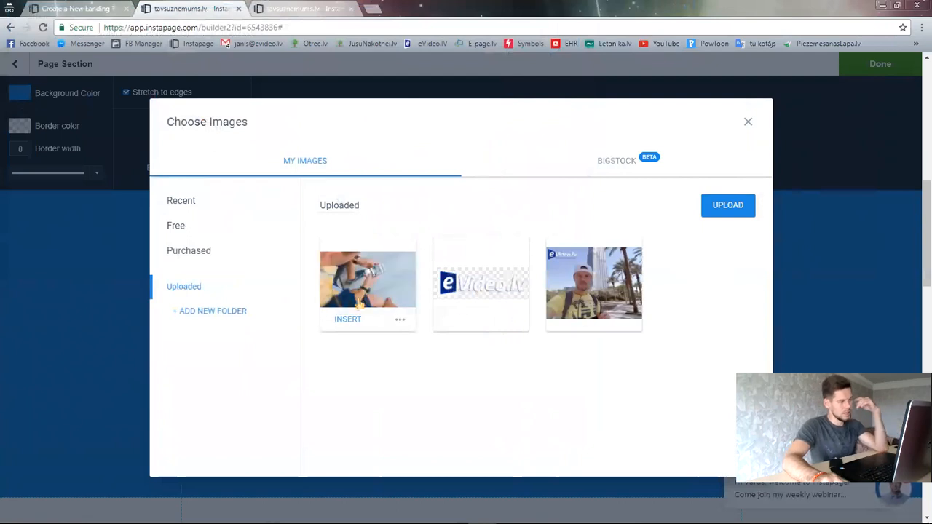
pyautogui.click(347, 318)
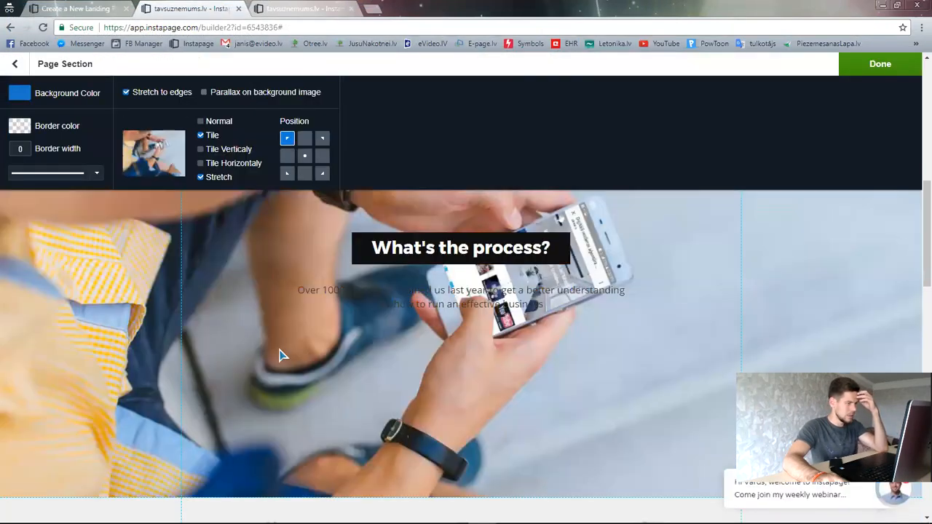
# Step: Enable parallax on the background image of the "What's the process?" section, close its settings and check the effect while moving through the page
pyautogui.scroll(4, 274, 358)
pyautogui.scroll(-6, 274, 358)
pyautogui.scroll(4, 271, 356)
pyautogui.scroll(-2, 270, 348)
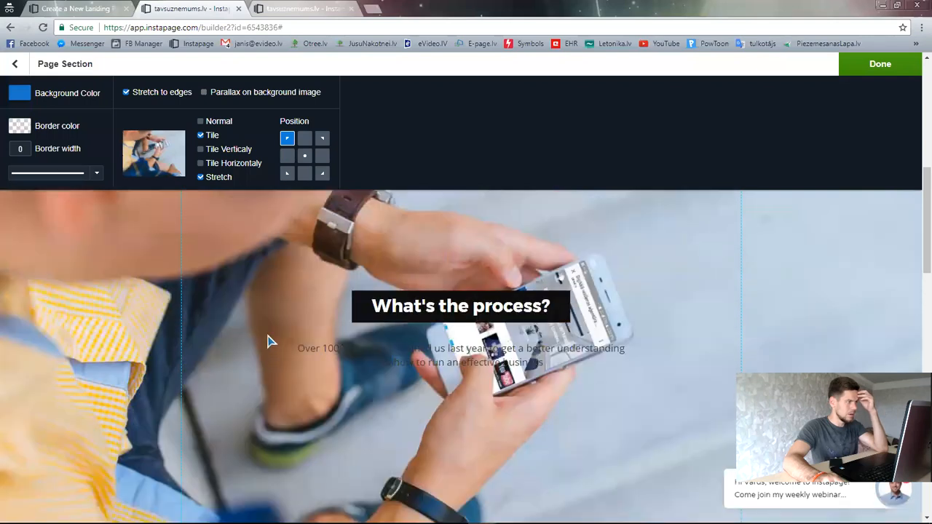
pyautogui.scroll(-2, 249, 323)
pyautogui.scroll(3, 325, 342)
pyautogui.scroll(-2, 285, 403)
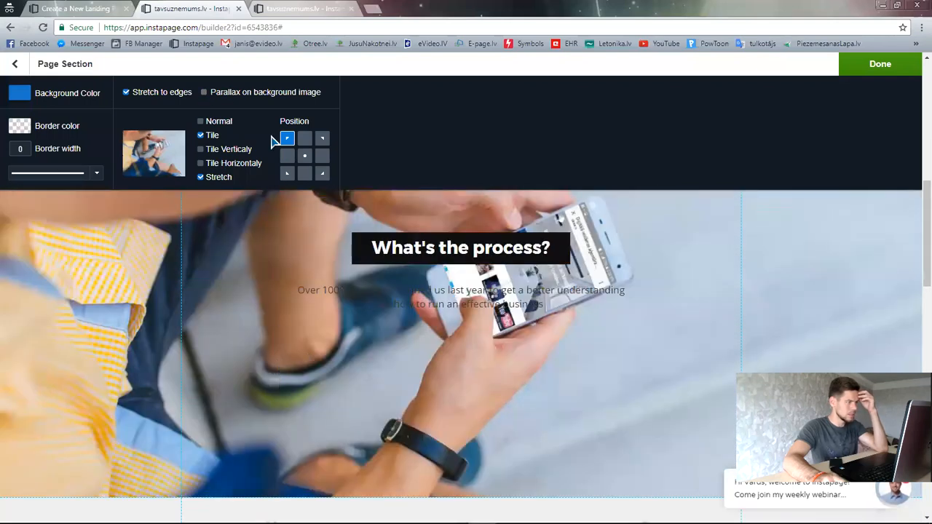
pyautogui.click(205, 93)
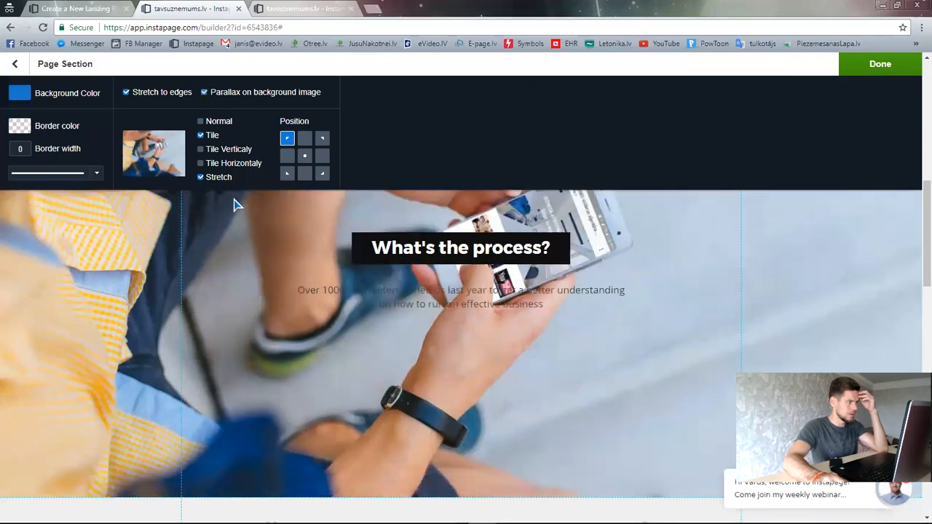
pyautogui.scroll(1, 233, 343)
pyautogui.scroll(-2, 233, 343)
pyautogui.scroll(3, 234, 342)
pyautogui.scroll(-1, 234, 342)
pyautogui.scroll(-2, 235, 343)
pyautogui.click(263, 353)
pyautogui.scroll(5, 264, 354)
pyautogui.scroll(-8, 264, 353)
pyautogui.scroll(5, 264, 353)
pyautogui.scroll(-5, 264, 353)
pyautogui.scroll(3, 264, 352)
pyautogui.scroll(-3, 264, 353)
pyautogui.scroll(2, 264, 352)
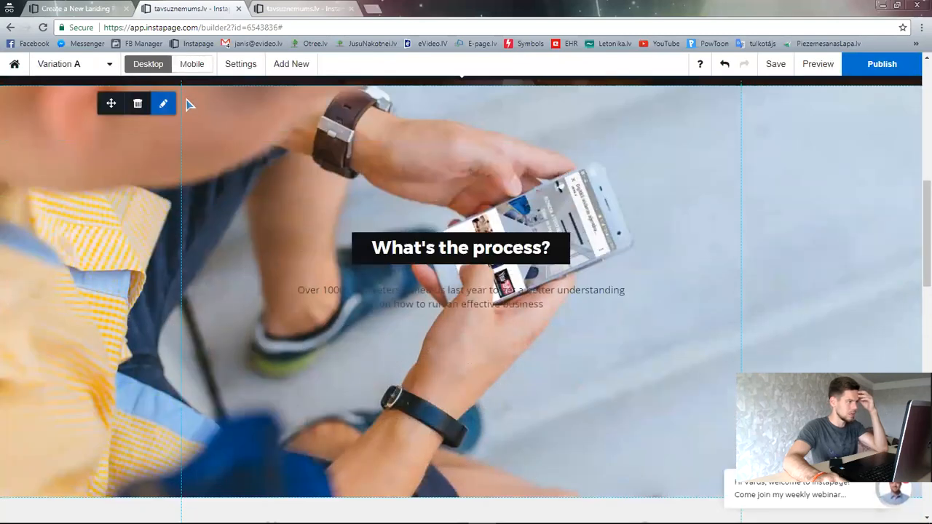
# Step: Turn off parallax for the "What's the process?" section and set its background image to tile horizontally
pyautogui.click(165, 104)
pyautogui.click(206, 93)
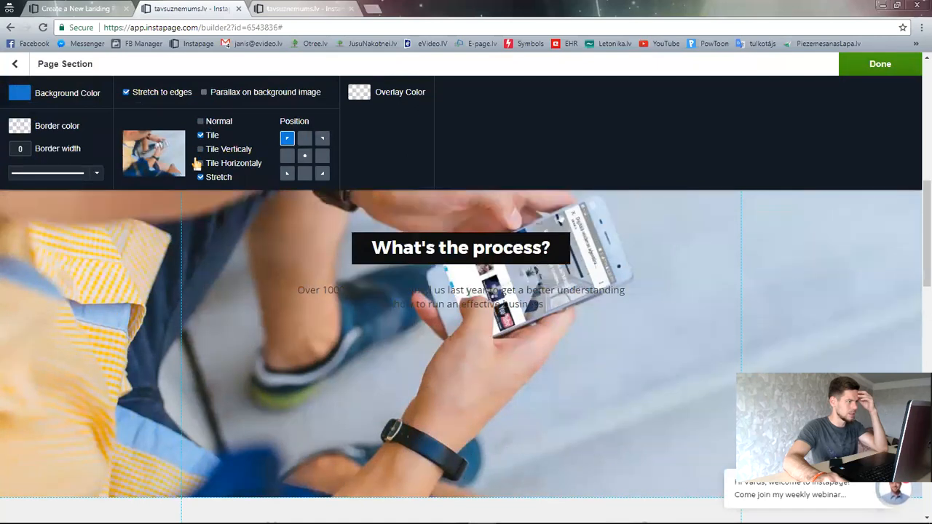
pyautogui.click(201, 163)
# Step: Try the centre and bottom-centre positions for the section's background image, and settle on top centre
pyautogui.click(305, 156)
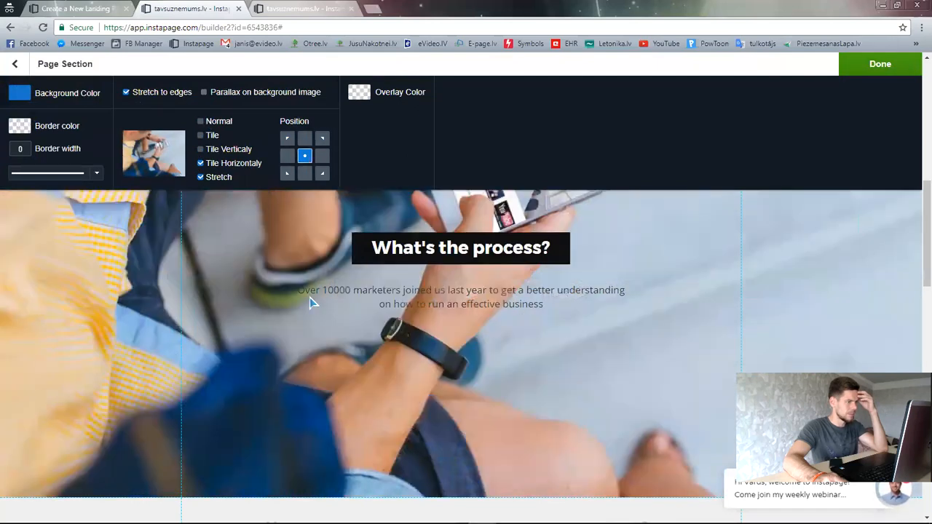
pyautogui.scroll(2, 309, 297)
pyautogui.scroll(-1, 313, 284)
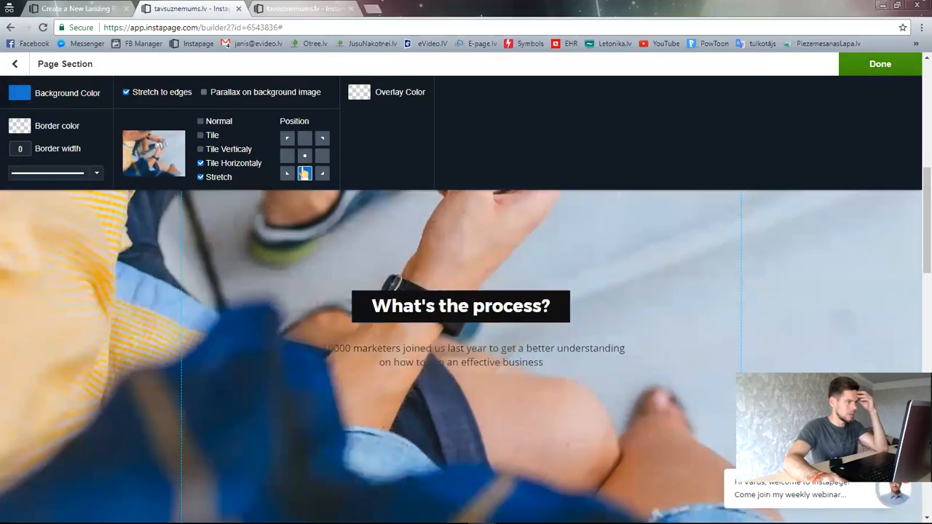
pyautogui.click(304, 173)
pyautogui.scroll(-1, 308, 266)
pyautogui.scroll(2, 306, 266)
pyautogui.click(303, 140)
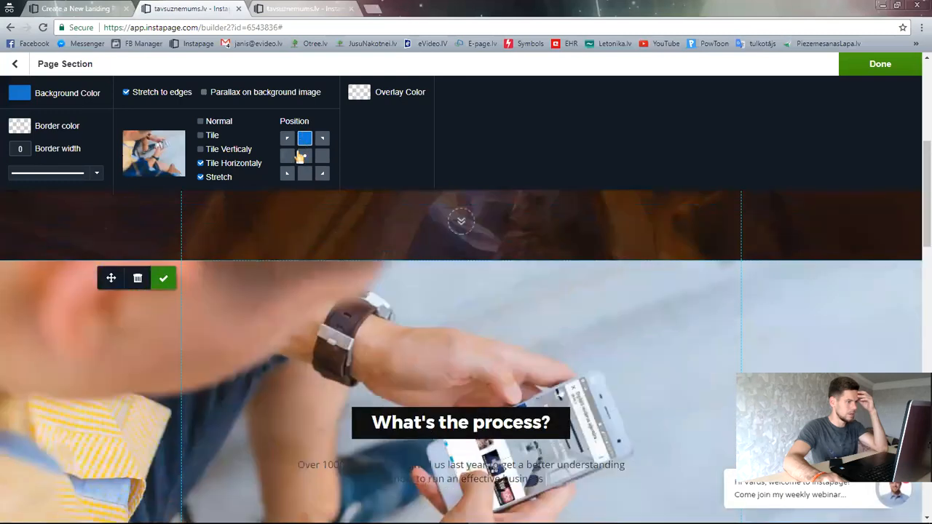
pyautogui.scroll(-4, 308, 318)
pyautogui.scroll(3, 307, 318)
pyautogui.scroll(-2, 306, 320)
pyautogui.scroll(1, 306, 320)
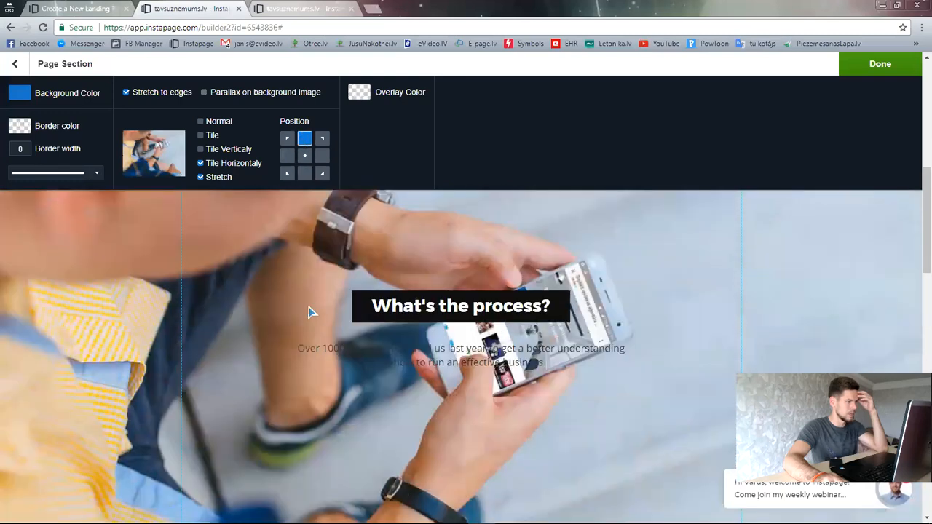
pyautogui.scroll(-2, 301, 289)
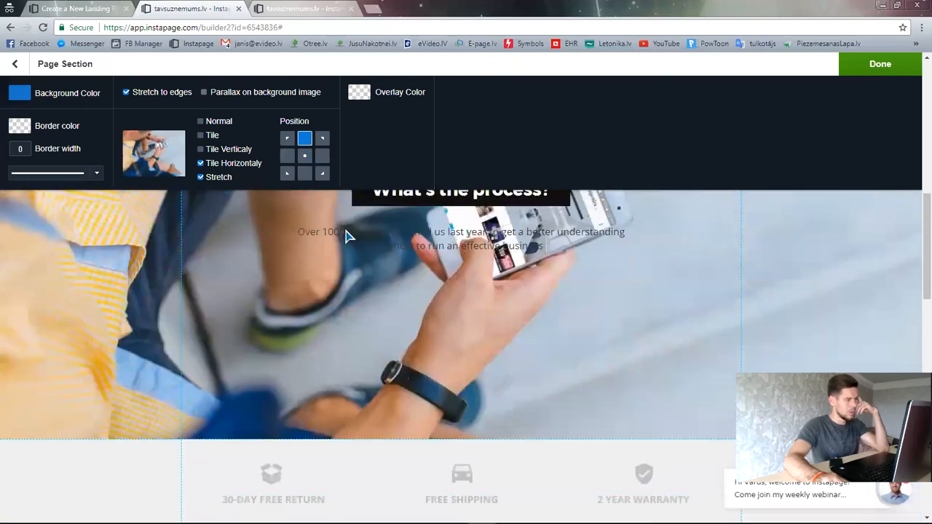
pyautogui.scroll(2, 302, 289)
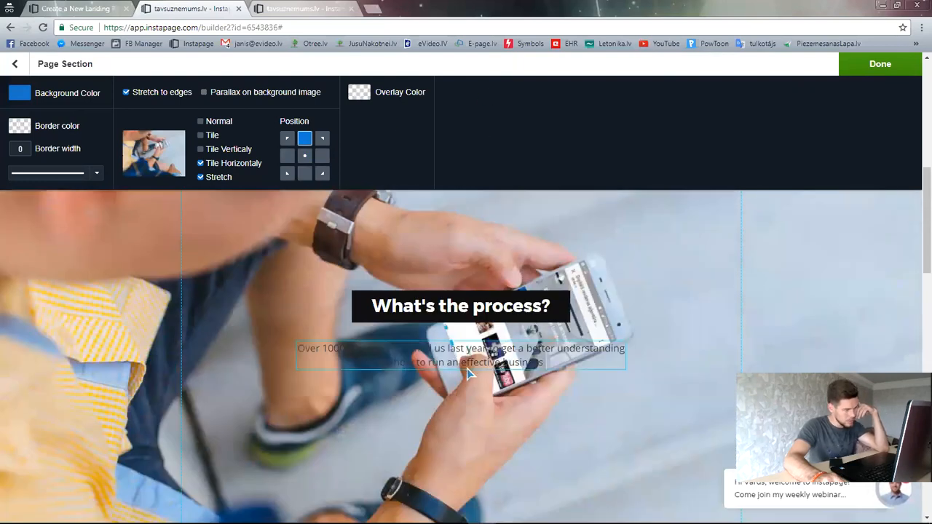
# Step: Add a black #000000 overlay to the "What's the process?" section with an opacity of 55%
pyautogui.click(360, 93)
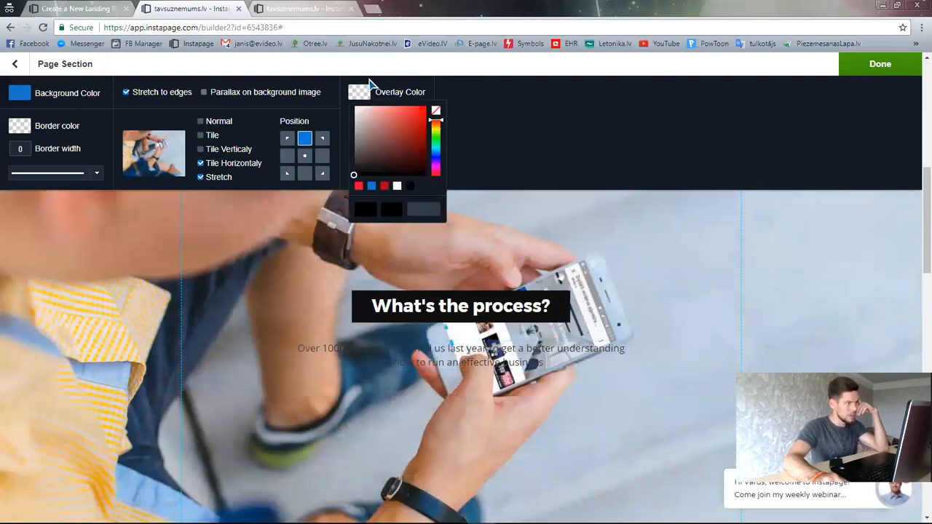
pyautogui.click(397, 175)
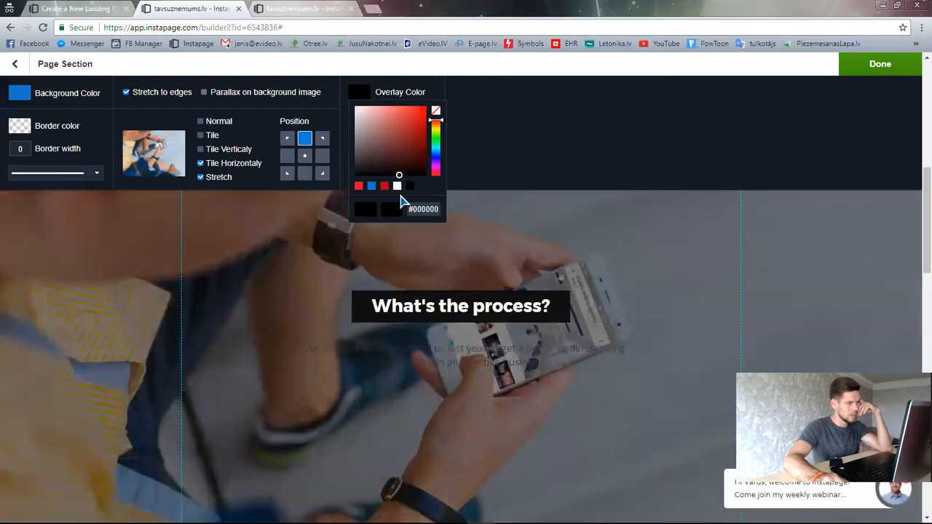
pyautogui.click(531, 159)
pyautogui.moveTo(388, 126)
pyautogui.mouseDown()
pyautogui.moveTo(357, 127)
pyautogui.moveTo(405, 127)
pyautogui.moveTo(391, 126)
pyautogui.mouseUp()
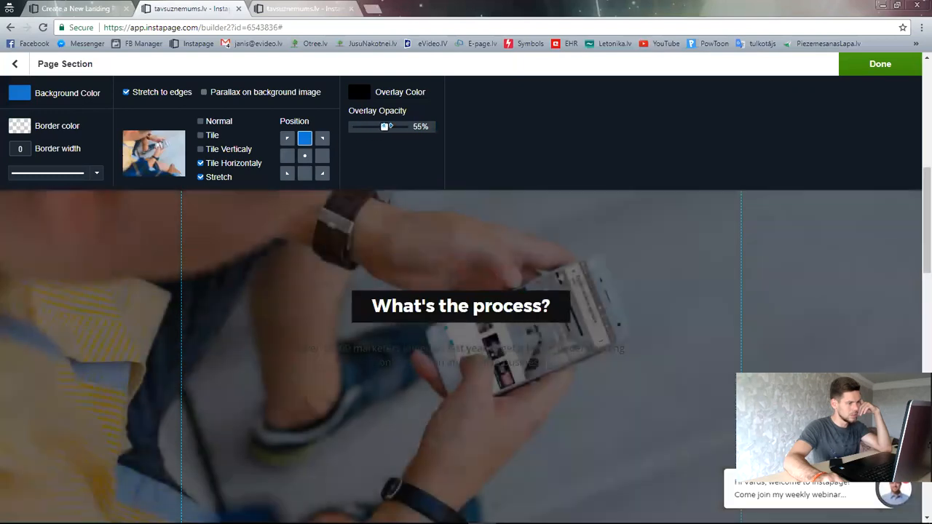
# Step: Change the text color of the whole paragraph under the "What's the process?" headline to white
pyautogui.click(474, 364)
pyautogui.scroll(-1, 505, 315)
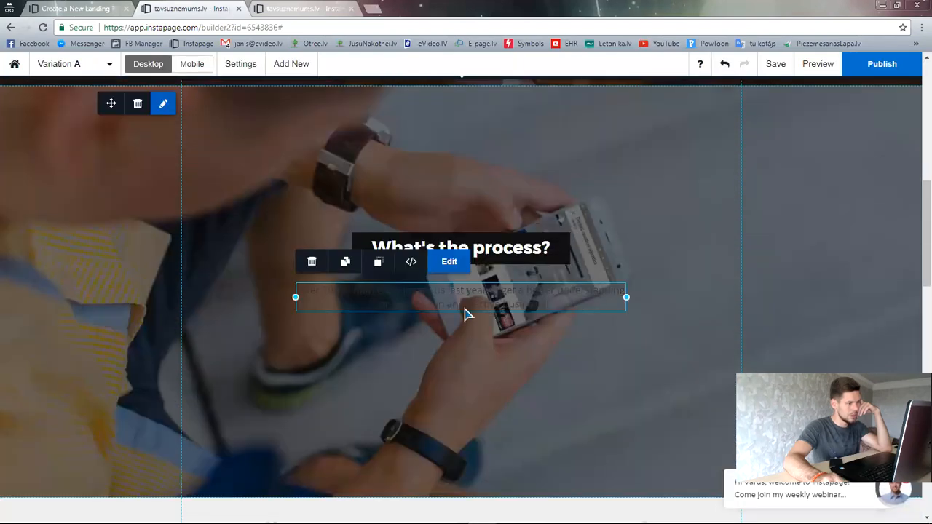
pyautogui.doubleClick(466, 312)
pyautogui.hotkey('ctrl', 'a')
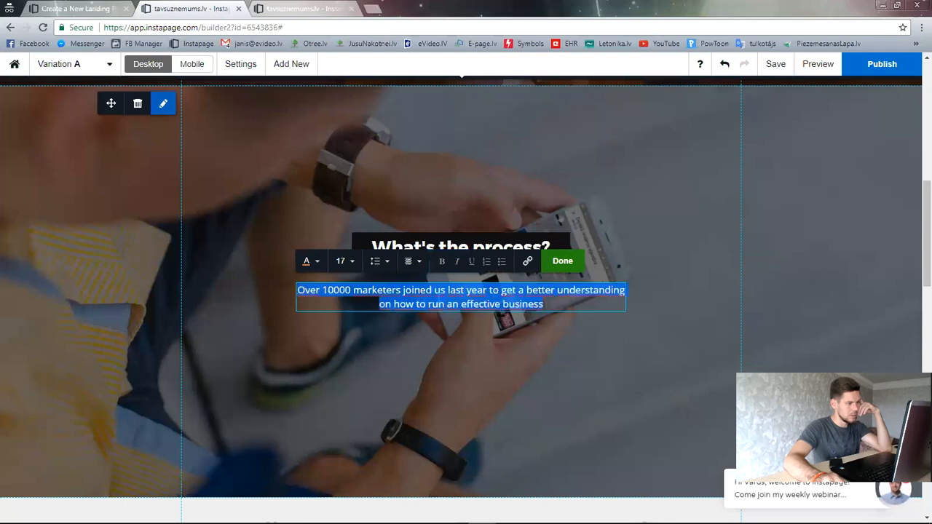
pyautogui.click(307, 261)
pyautogui.click(568, 261)
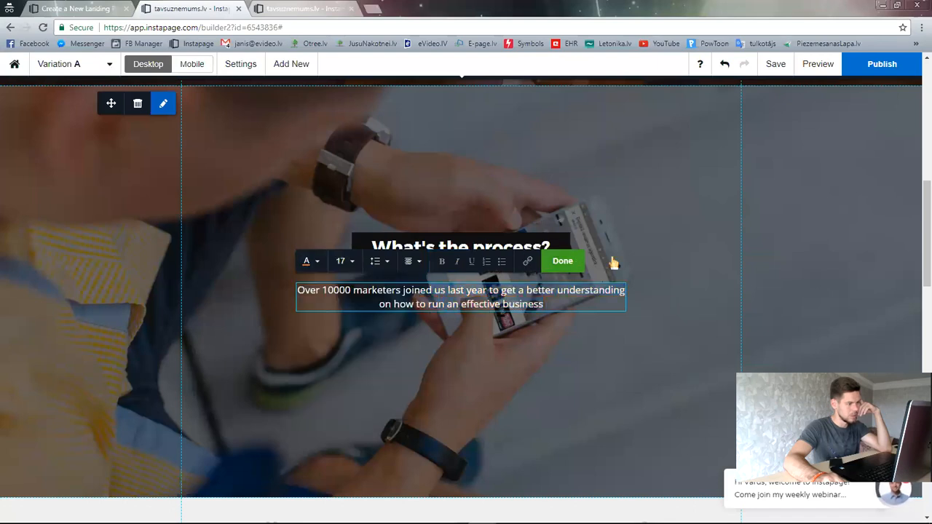
# Step: Turn parallax back on for the background image behind "What's the process?", close the settings and check the scrolling effect
pyautogui.scroll(2, 639, 385)
pyautogui.scroll(-3, 636, 376)
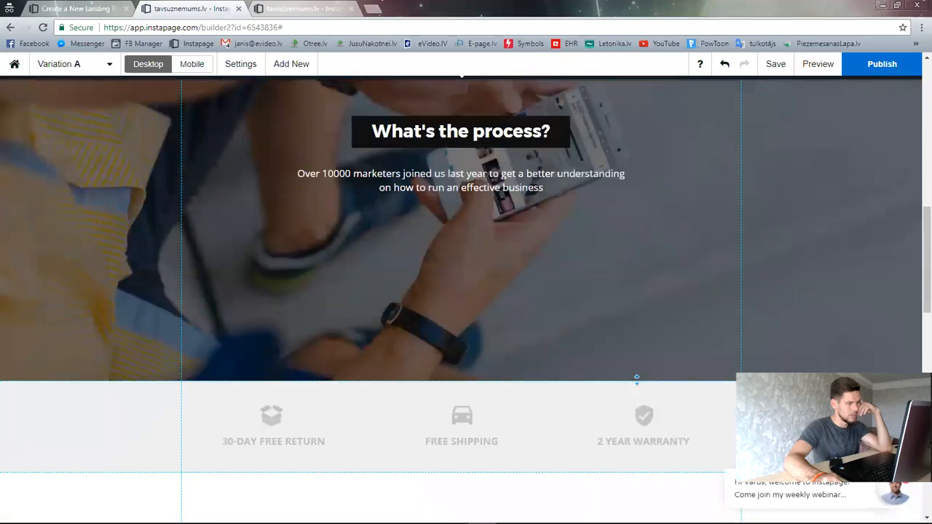
pyautogui.scroll(2, 632, 379)
pyautogui.scroll(1, 252, 279)
pyautogui.click(163, 162)
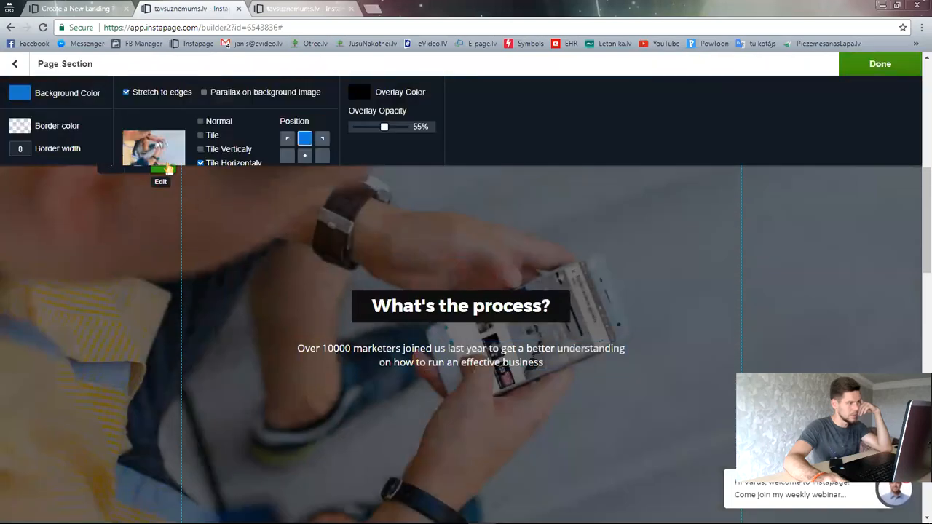
pyautogui.click(205, 92)
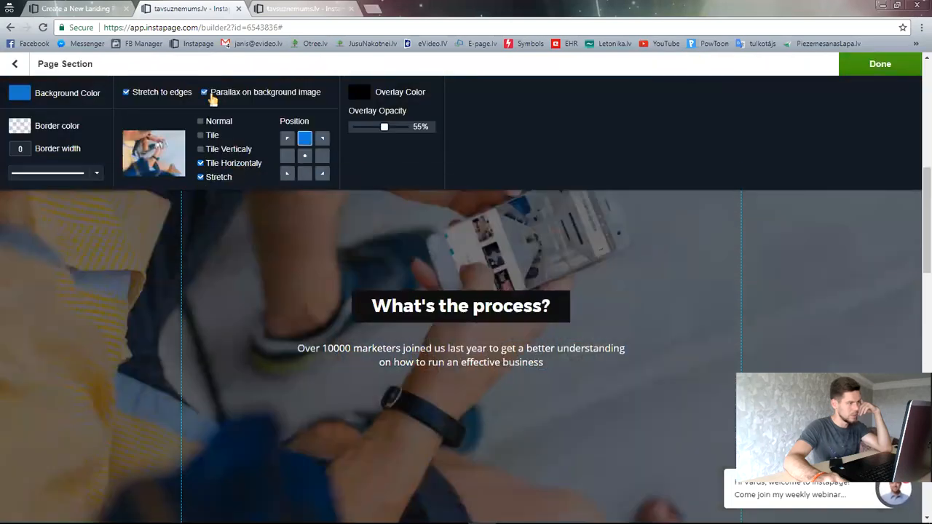
pyautogui.click(264, 292)
pyautogui.scroll(2, 677, 327)
pyautogui.scroll(-4, 647, 318)
pyautogui.scroll(4, 645, 318)
pyautogui.scroll(-4, 644, 318)
pyautogui.scroll(4, 644, 318)
pyautogui.scroll(-2, 645, 318)
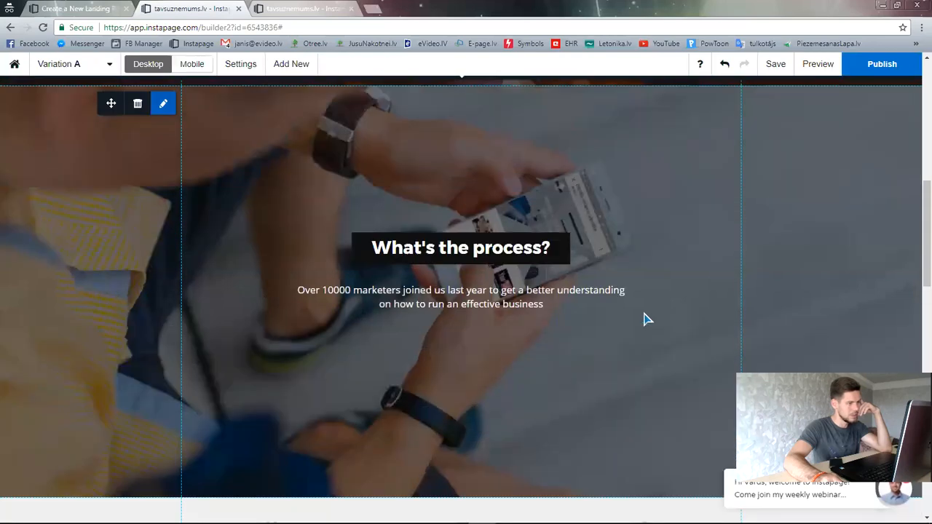
# Step: Delete the "What's the process?" section and the strip with free return, free shipping and warranty icons
pyautogui.scroll(1, 644, 318)
pyautogui.click(138, 164)
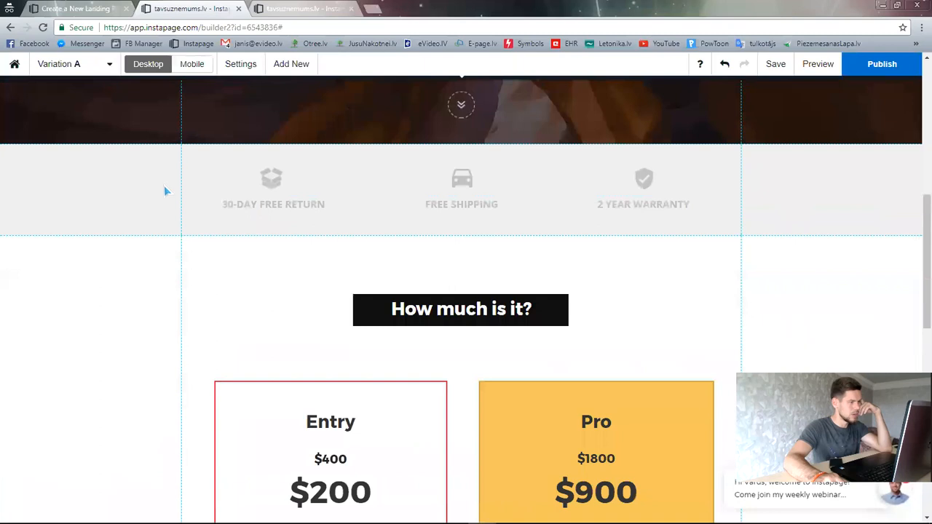
pyautogui.click(139, 164)
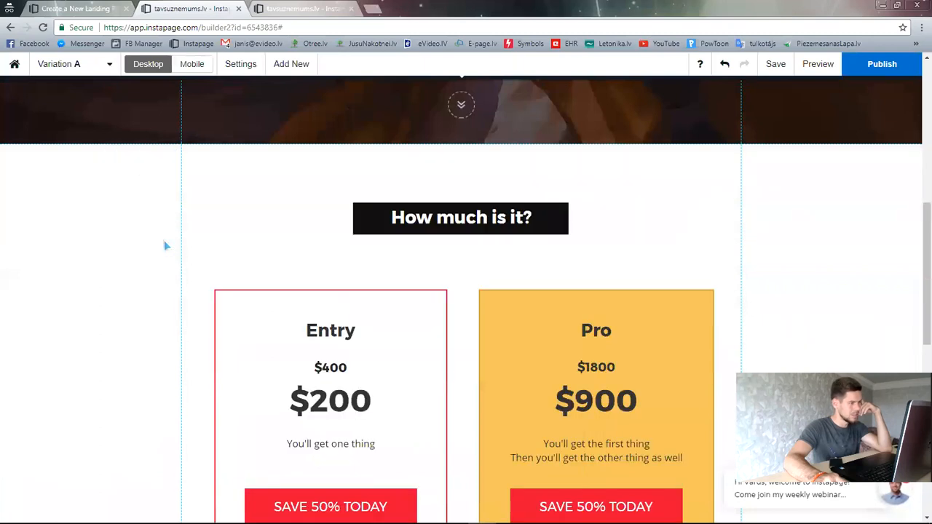
# Step: Delete the remaining sections above the copyright footer, including "How much is it?" and "THIS HEADLINE WILL HELP YOU PROMOTE YOUR OFFER!"
pyautogui.scroll(1, 155, 211)
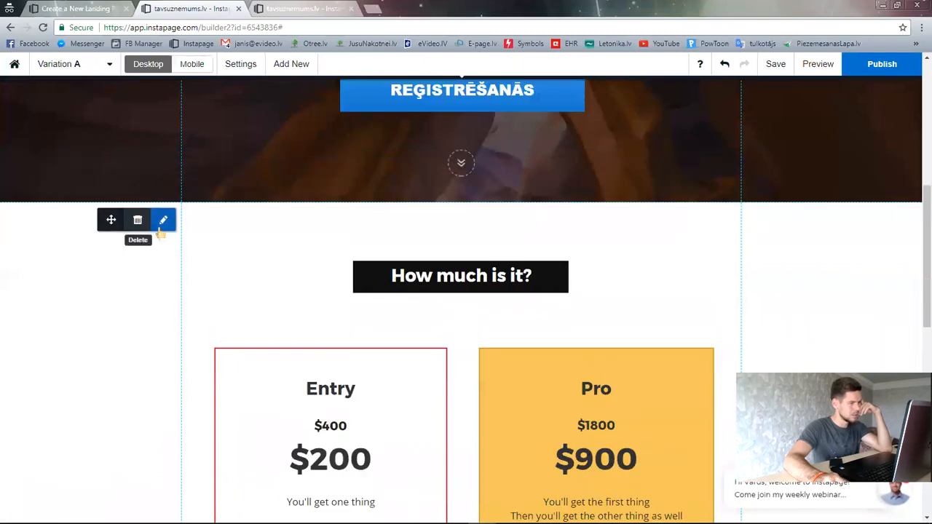
pyautogui.scroll(6, 188, 313)
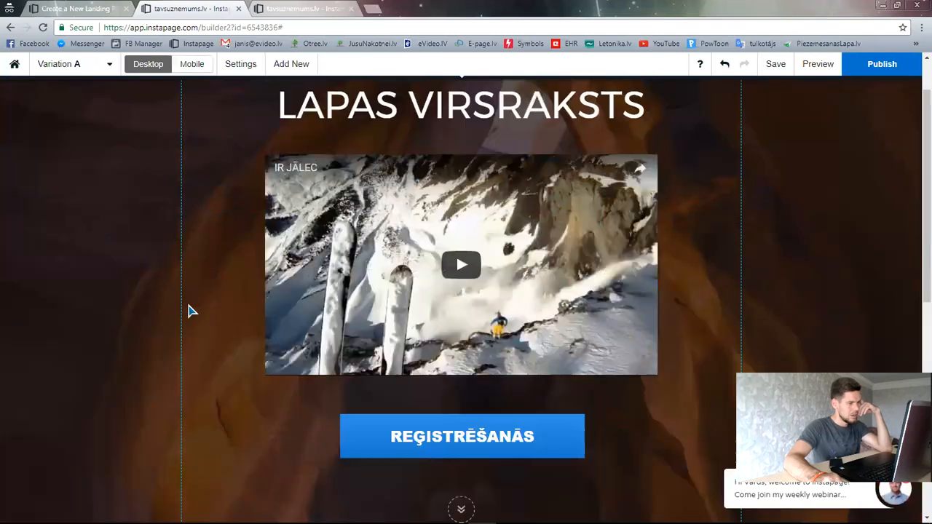
pyautogui.scroll(-4, 191, 305)
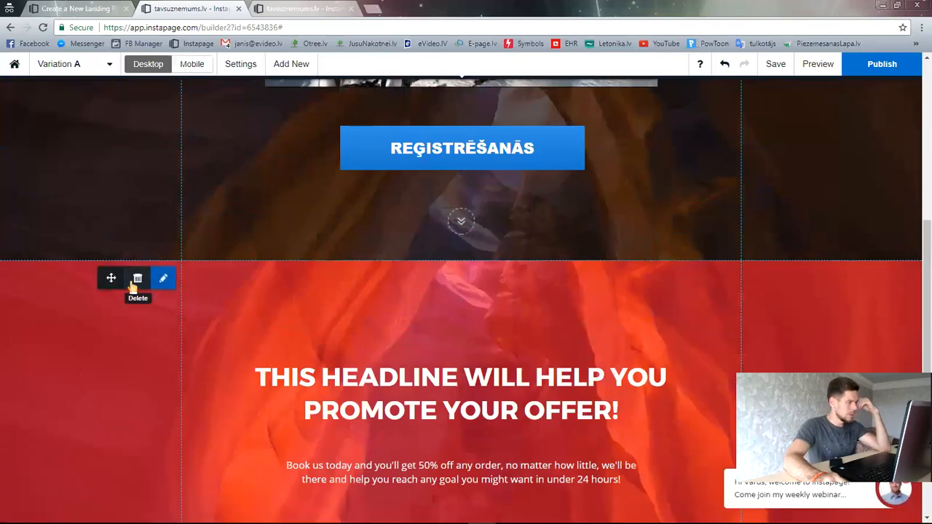
pyautogui.click(138, 283)
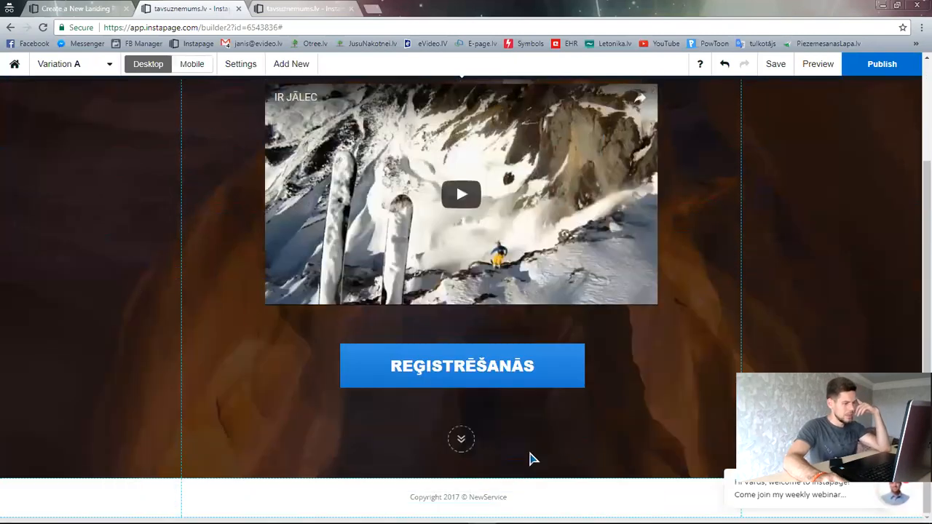
# Step: Open the footer's copyright line for text editing, select the word "NewService" and leave text editing
pyautogui.doubleClick(493, 499)
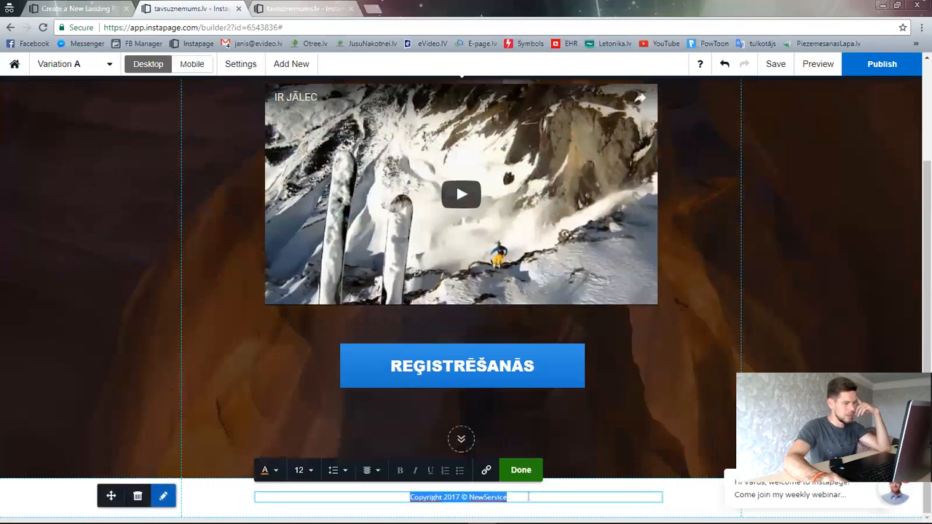
pyautogui.click(529, 497)
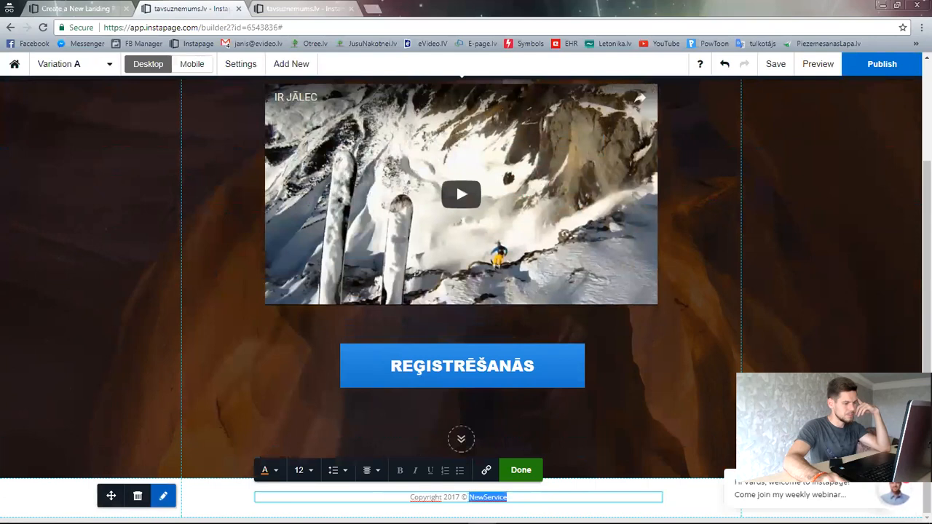
pyautogui.click(622, 419)
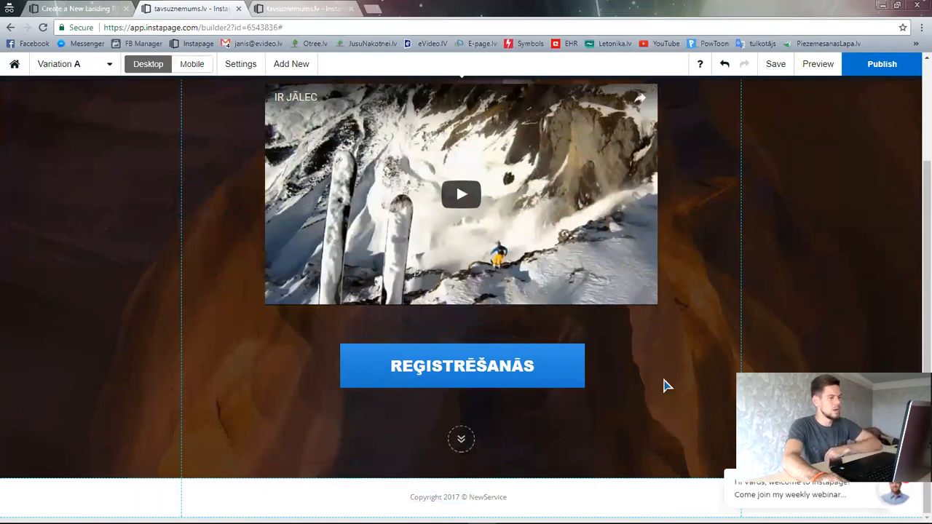
# Step: Delete the WHY?, PROCESS, REVIEW, GET 50% OFF navigation text in the header and the red line beneath it
pyautogui.scroll(2, 665, 384)
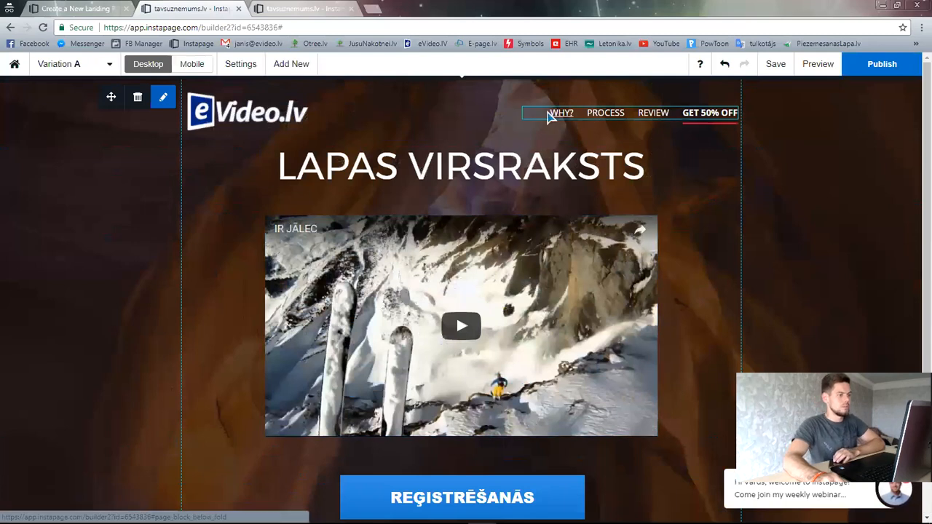
pyautogui.click(549, 116)
pyautogui.click(540, 150)
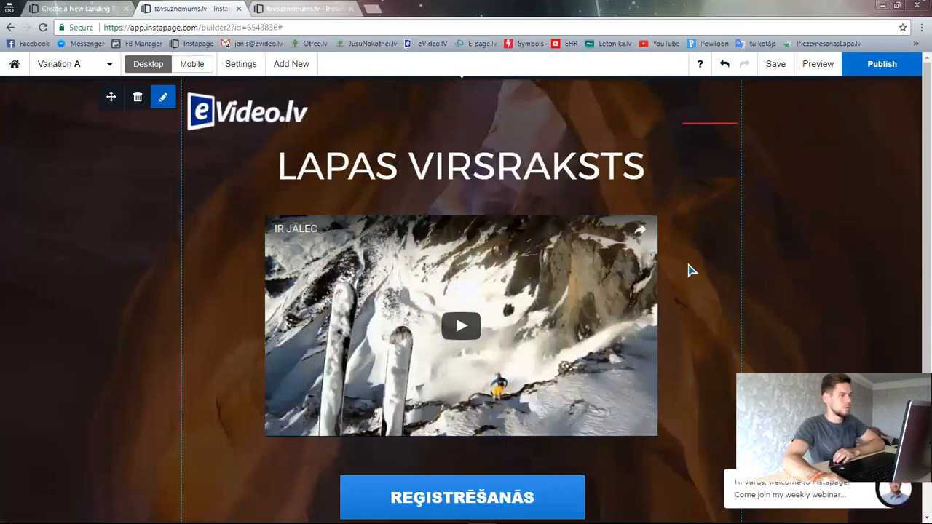
pyautogui.click(703, 129)
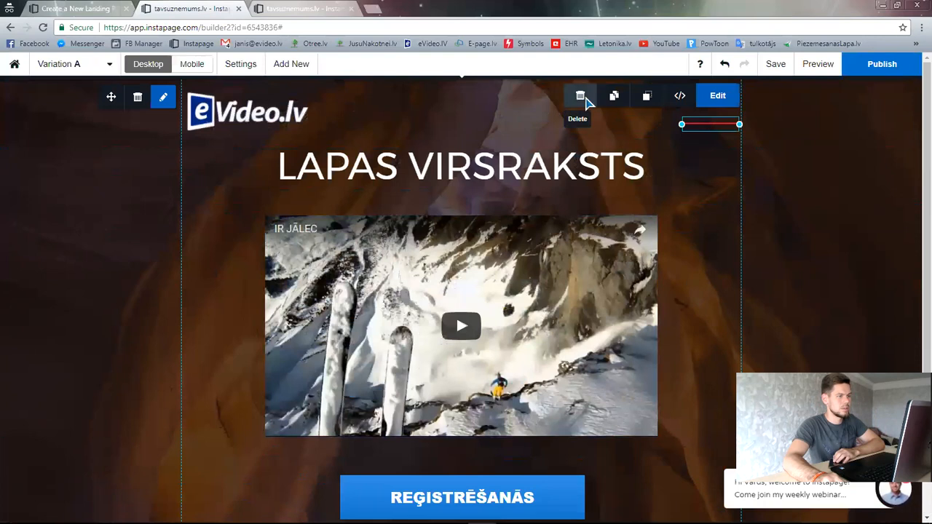
pyautogui.click(585, 96)
pyautogui.scroll(-2, 706, 290)
pyautogui.scroll(2, 697, 335)
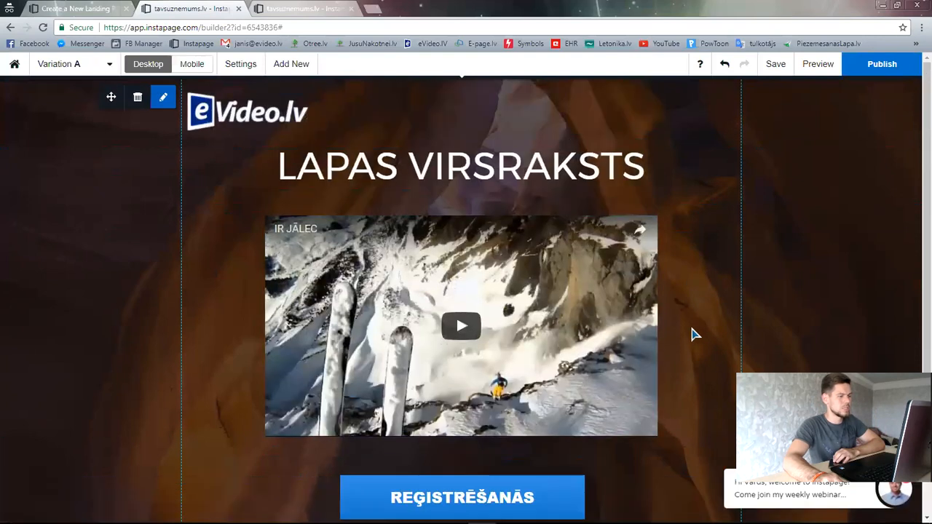
# Step: Open a fresh preview of the landing page, close the old preview and return to the editor
pyautogui.click(817, 64)
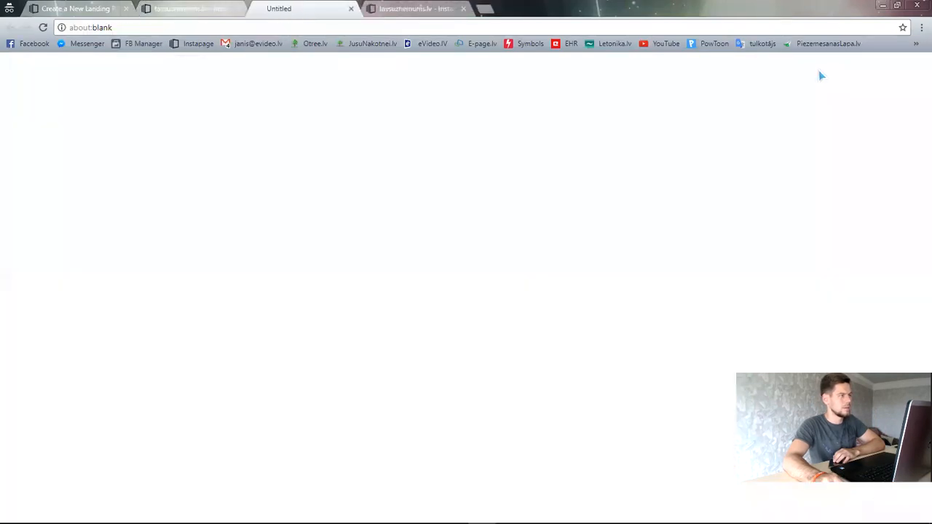
pyautogui.click(464, 9)
pyautogui.click(179, 9)
pyautogui.scroll(-2, 439, 335)
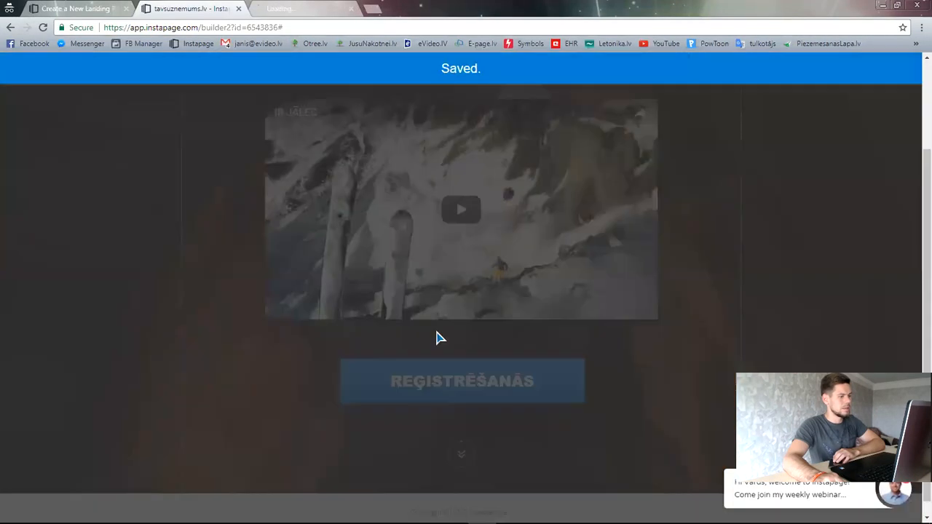
pyautogui.scroll(-1, 440, 338)
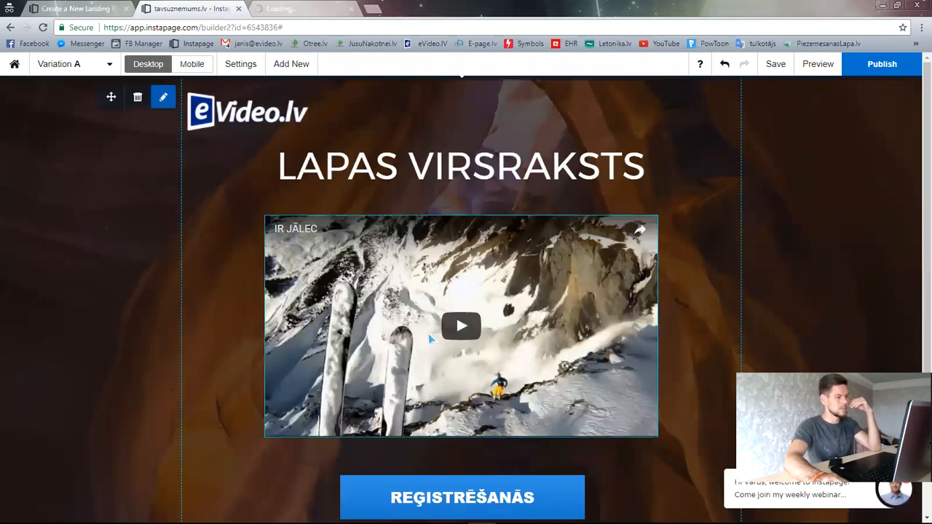
pyautogui.scroll(-2, 429, 342)
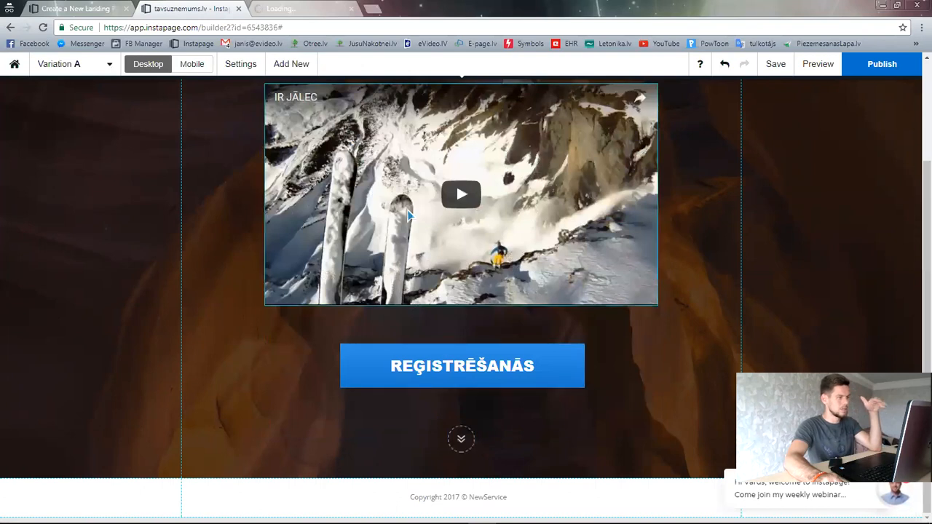
pyautogui.scroll(2, 408, 216)
pyautogui.scroll(1, 406, 219)
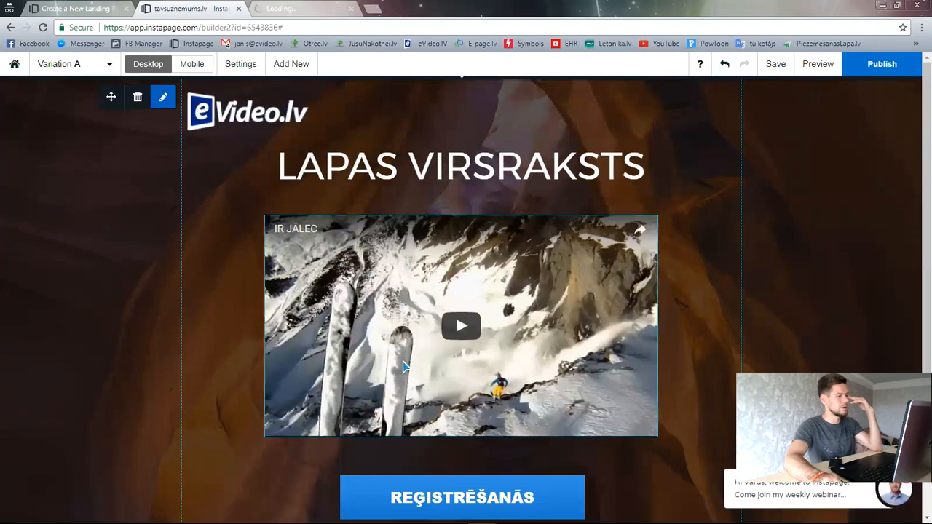
pyautogui.scroll(-2, 404, 363)
pyautogui.scroll(2, 430, 324)
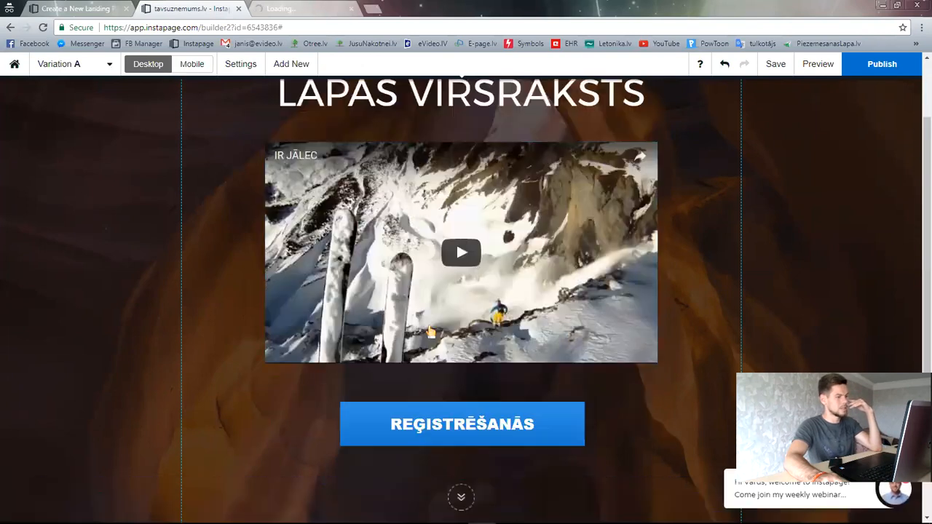
pyautogui.scroll(-1, 429, 324)
pyautogui.click(283, 9)
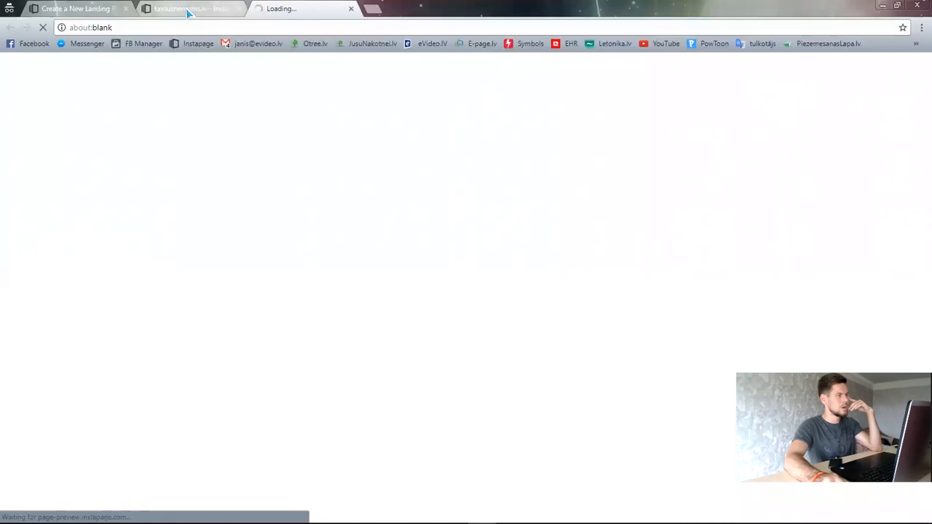
pyautogui.click(217, 9)
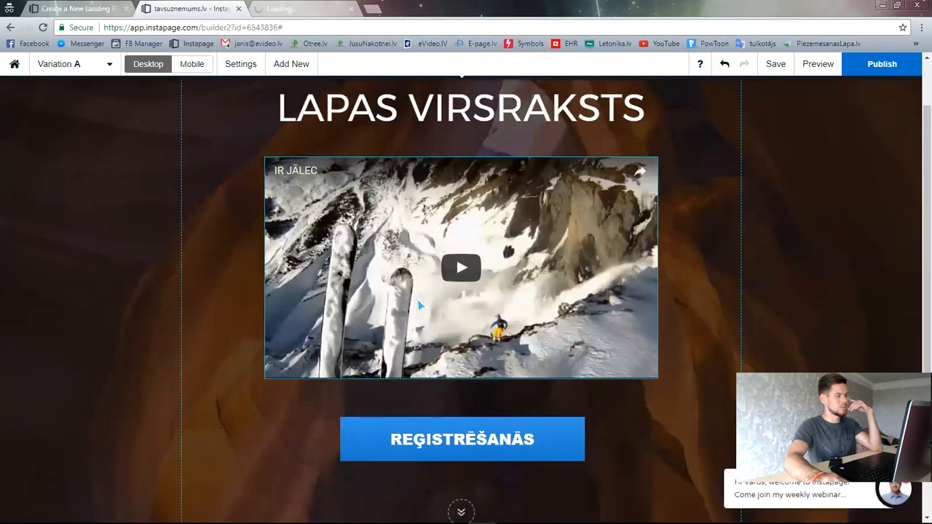
pyautogui.scroll(-1, 418, 296)
pyautogui.scroll(2, 407, 313)
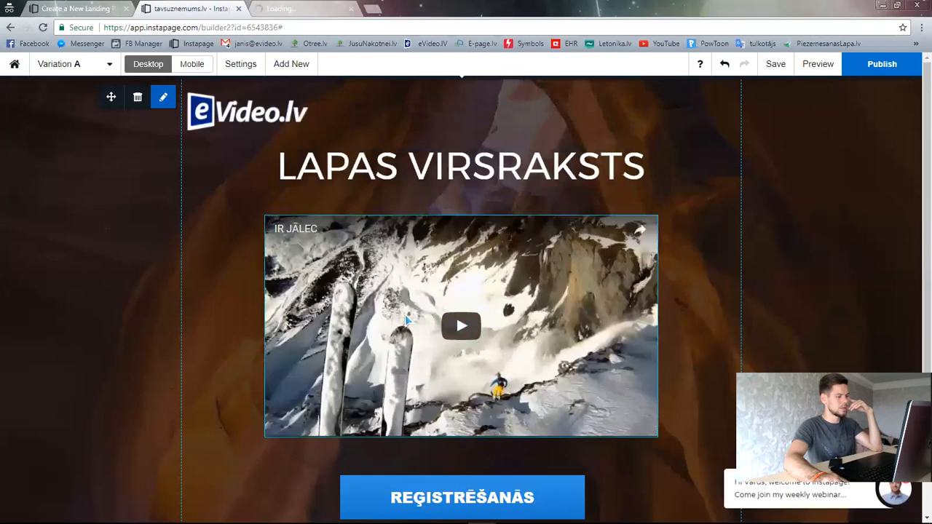
pyautogui.click(302, 13)
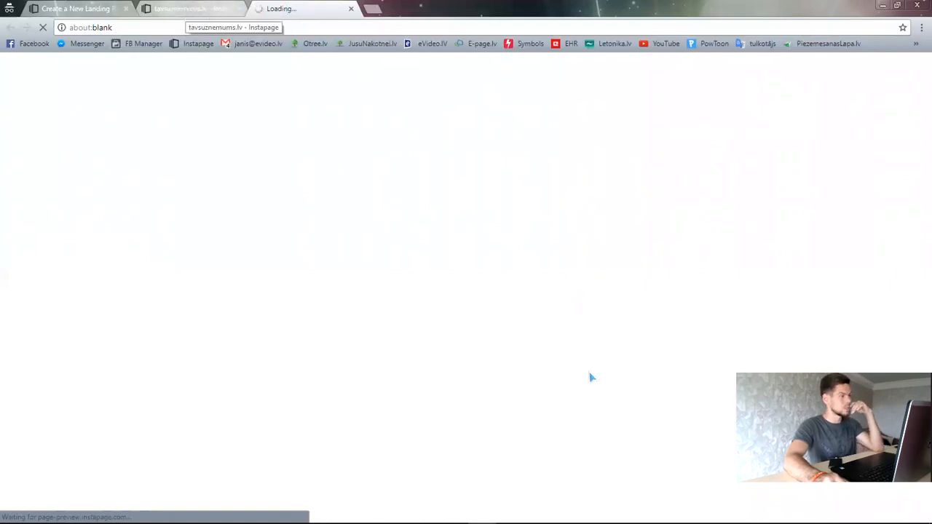
pyautogui.scroll(-3, 672, 404)
pyautogui.scroll(3, 676, 402)
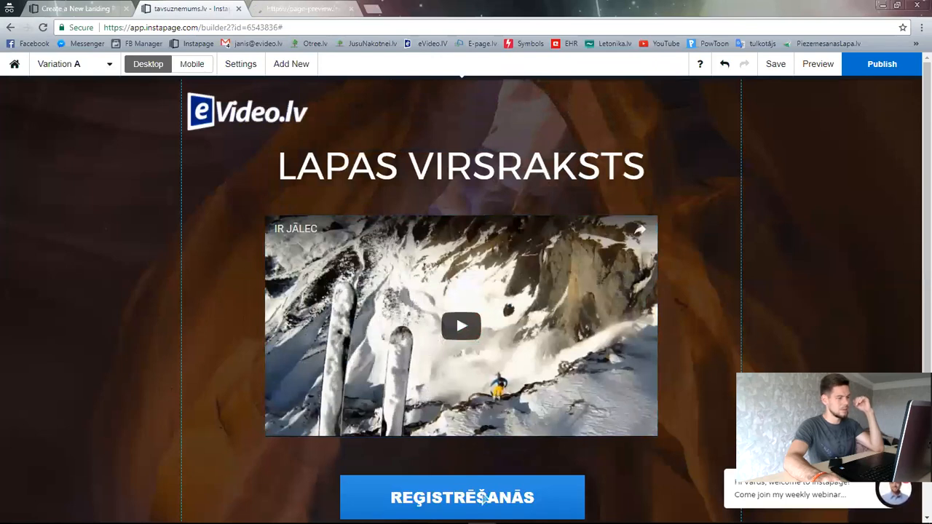
# Step: In the loaded preview, open the REĢISTRĒŠANĀS pop-up form, expand its "Izvēlies" choices and close the pop-up
pyautogui.click(306, 8)
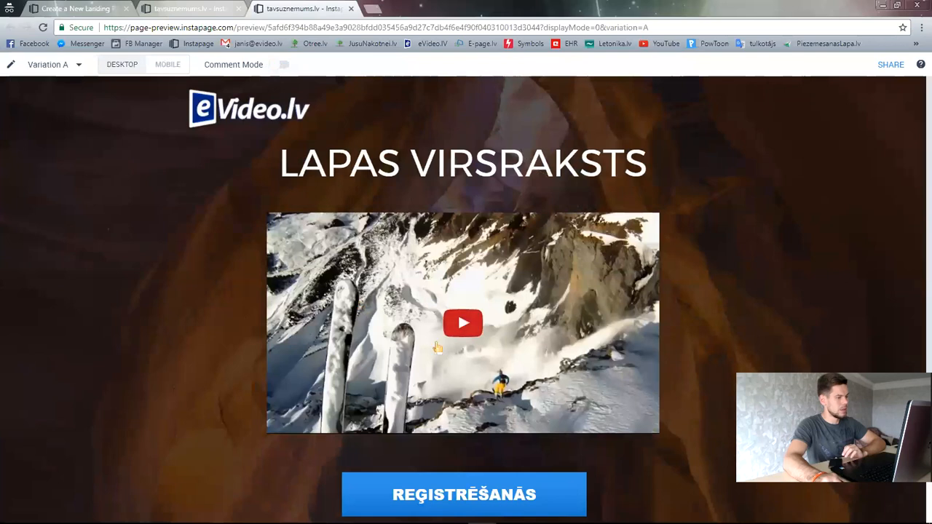
pyautogui.scroll(-2, 528, 373)
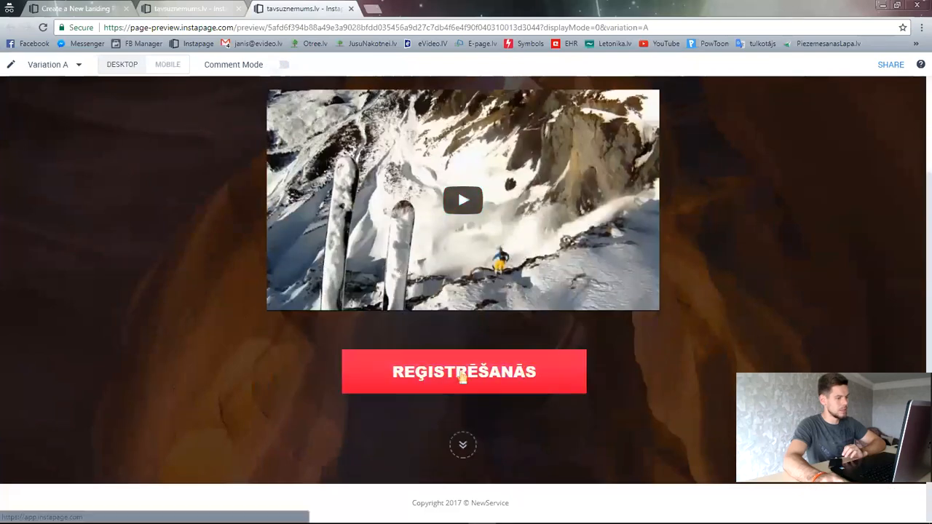
pyautogui.click(463, 374)
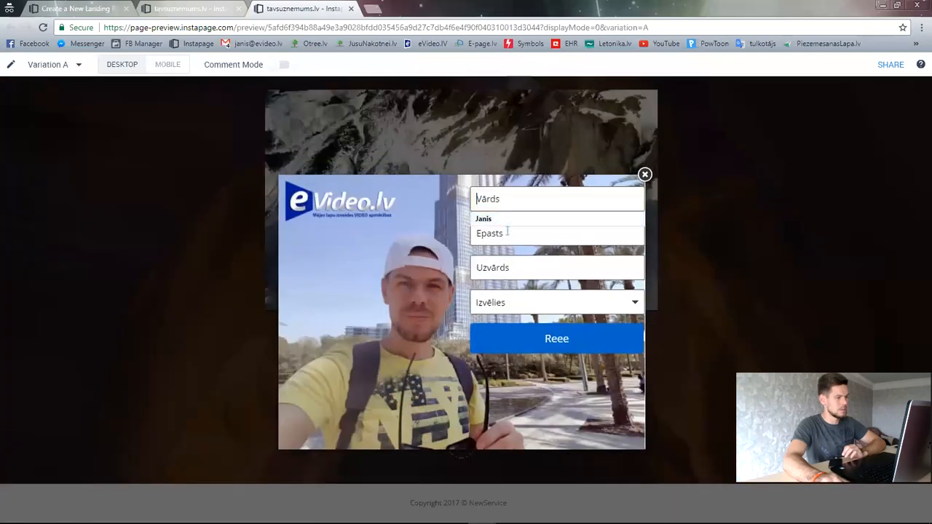
pyautogui.click(530, 304)
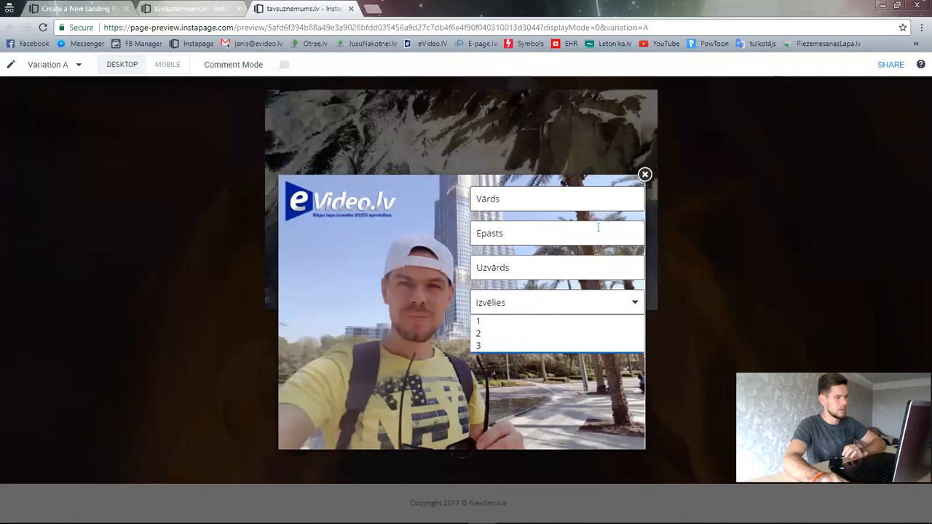
pyautogui.click(651, 202)
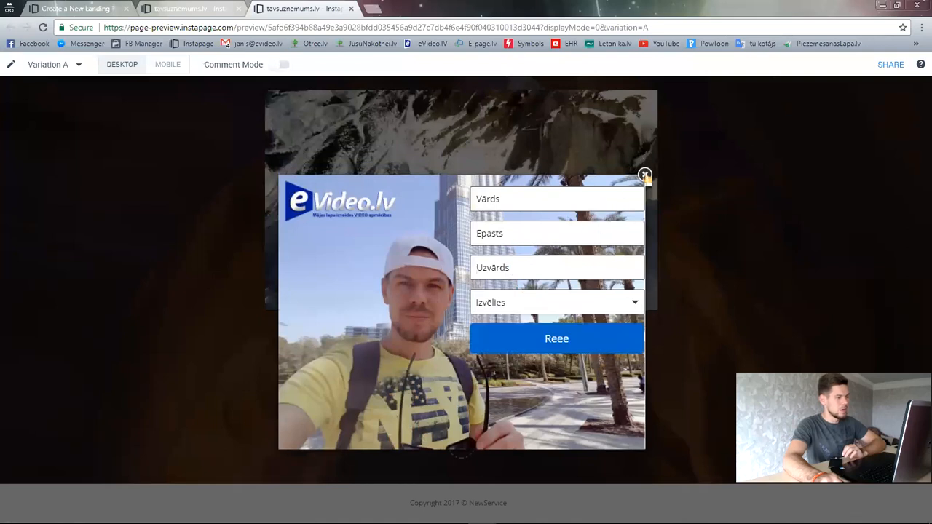
pyautogui.click(645, 175)
pyautogui.scroll(3, 453, 427)
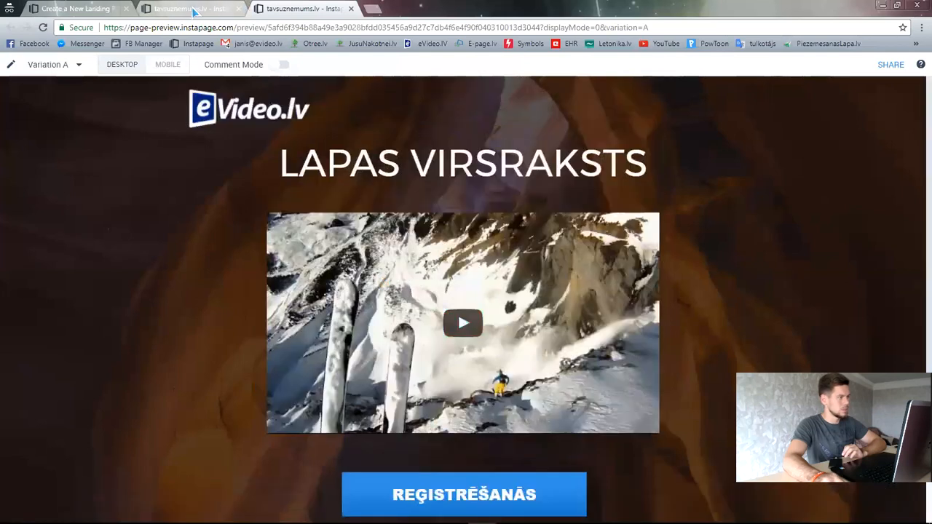
# Step: Return to the page editor and look over the whole page from the logo to the copyright footer
pyautogui.click(193, 10)
pyautogui.scroll(2, 695, 219)
pyautogui.scroll(-2, 691, 299)
pyautogui.scroll(2, 691, 298)
pyautogui.scroll(-2, 692, 298)
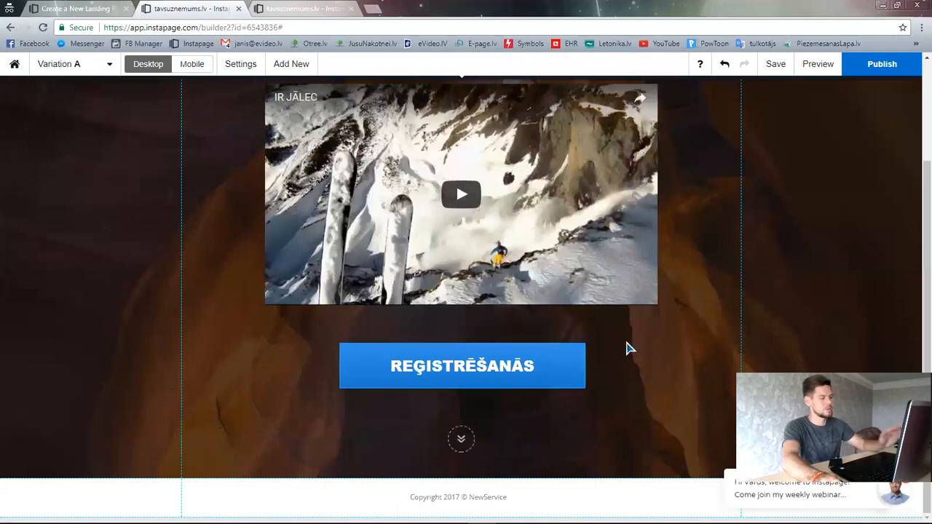
pyautogui.scroll(2, 687, 357)
pyautogui.scroll(-2, 655, 305)
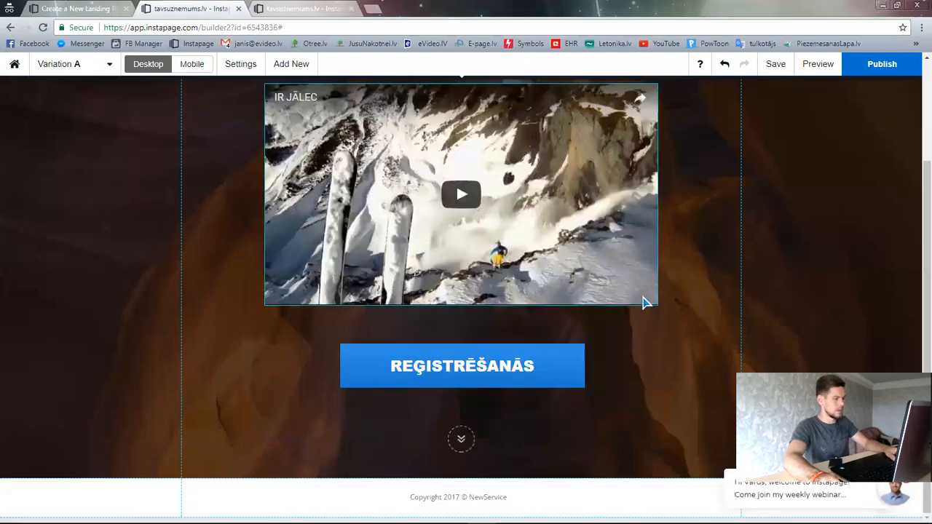
pyautogui.scroll(2, 456, 315)
# Step: Switch to the template gallery and open the Webaria "Make More Money Building Landing Pages in 60 Minutes" template in a new tab
pyautogui.hotkey('ctrl', 'pageup')
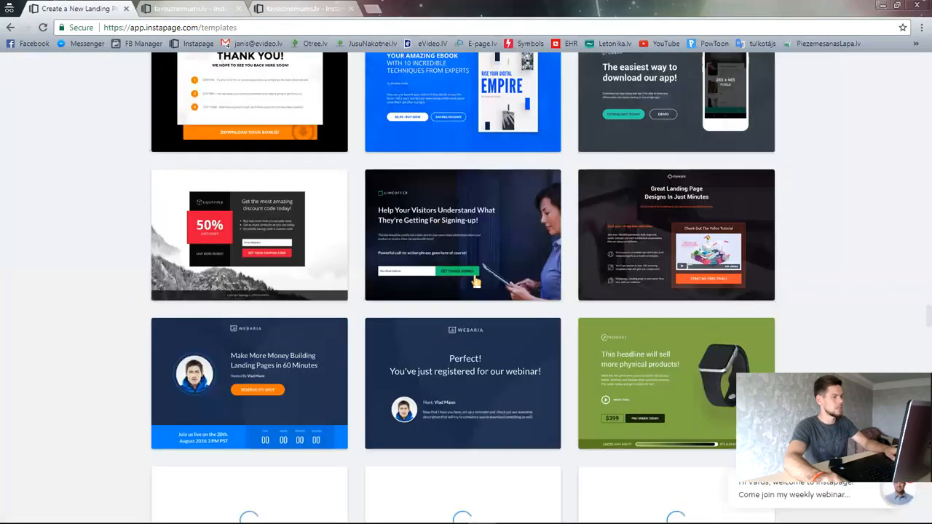
pyautogui.scroll(-7, 474, 281)
pyautogui.scroll(4, 362, 342)
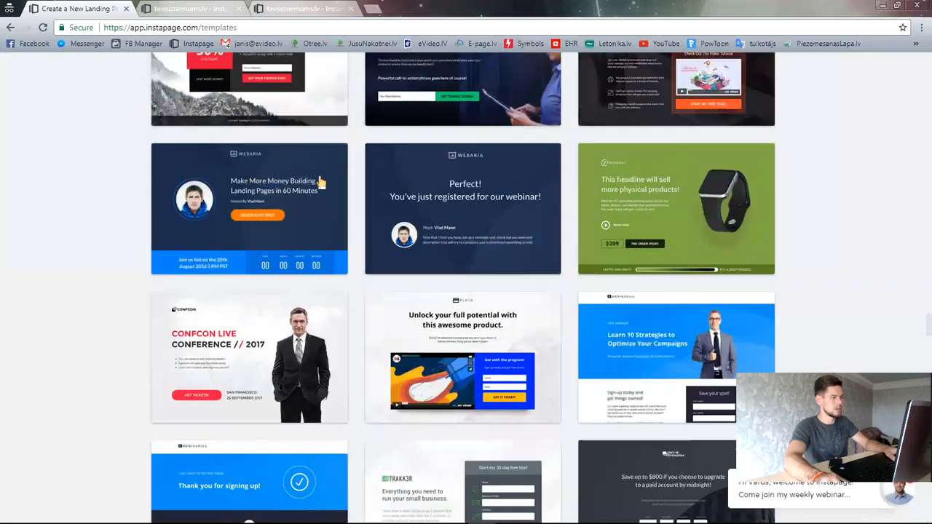
pyautogui.rightClick(247, 262)
pyautogui.click(364, 263)
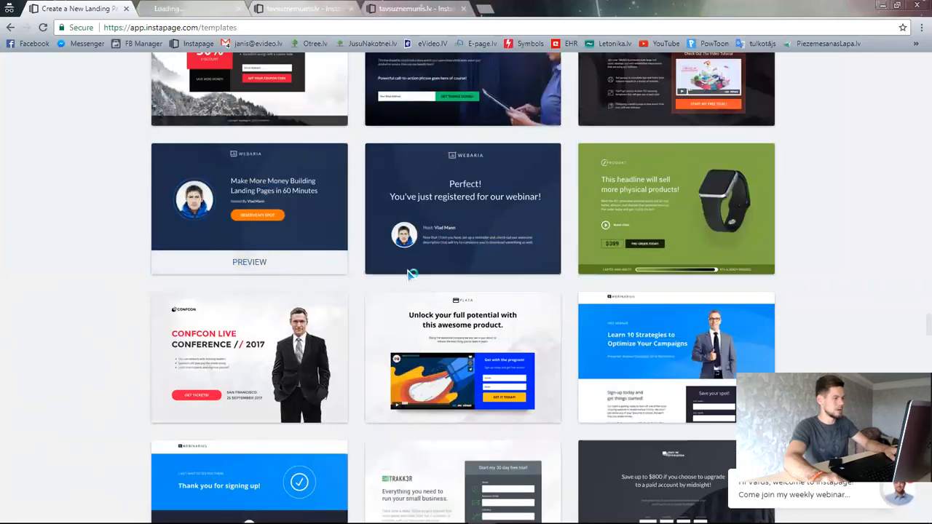
pyautogui.scroll(-4, 373, 285)
pyautogui.scroll(4, 358, 290)
pyautogui.scroll(18, 358, 286)
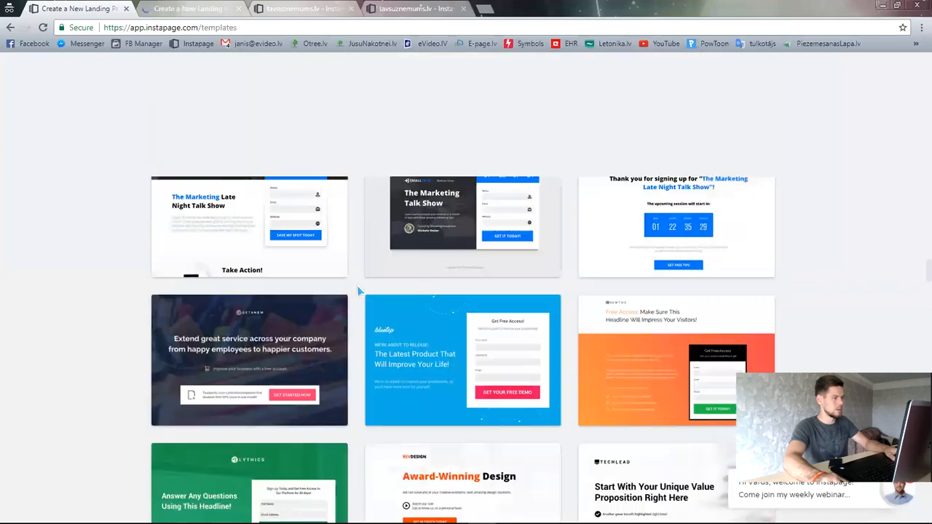
# Step: Examine the sections of the Webaria webinar template, from its countdown to the reservation block and footer
pyautogui.click(190, 8)
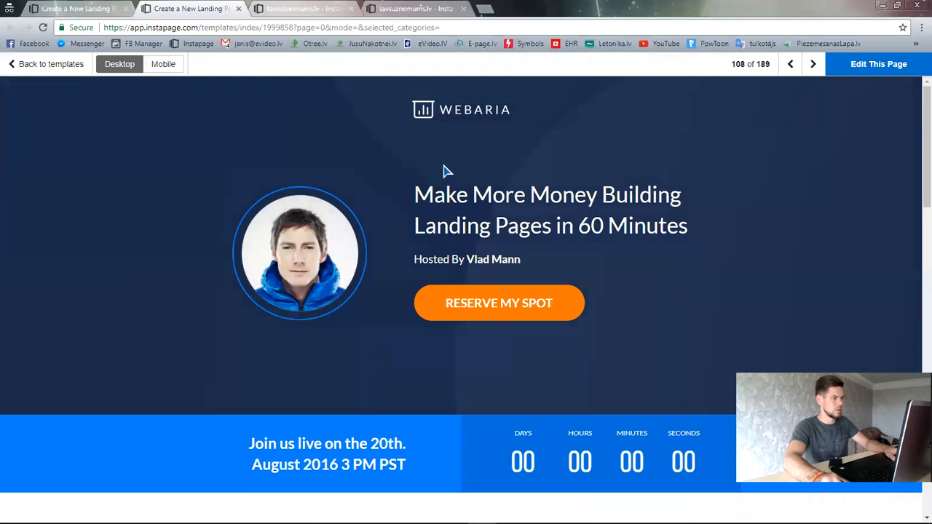
pyautogui.scroll(-14, 462, 345)
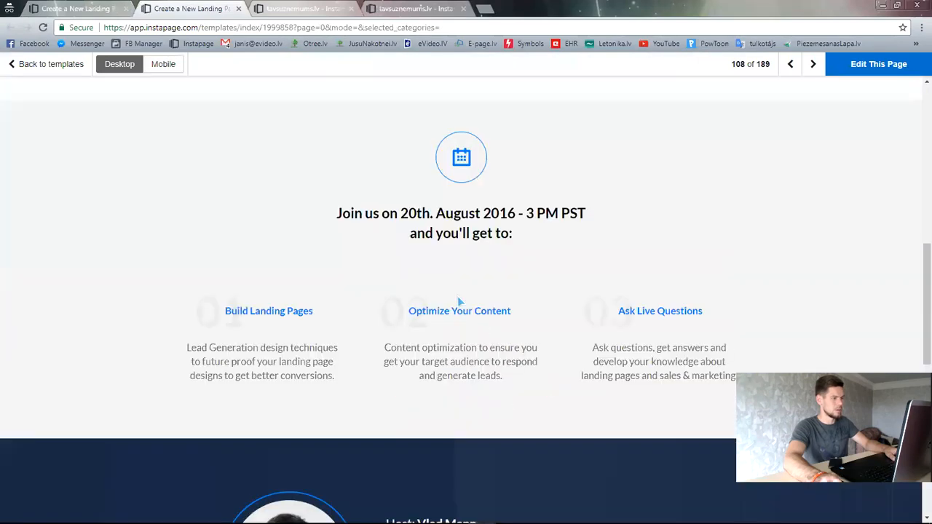
pyautogui.scroll(-2, 464, 349)
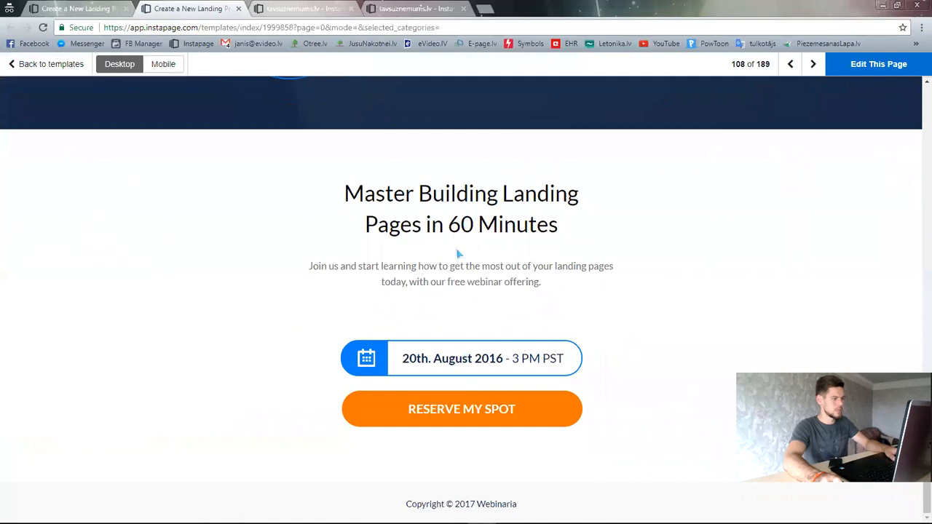
pyautogui.scroll(5, 462, 416)
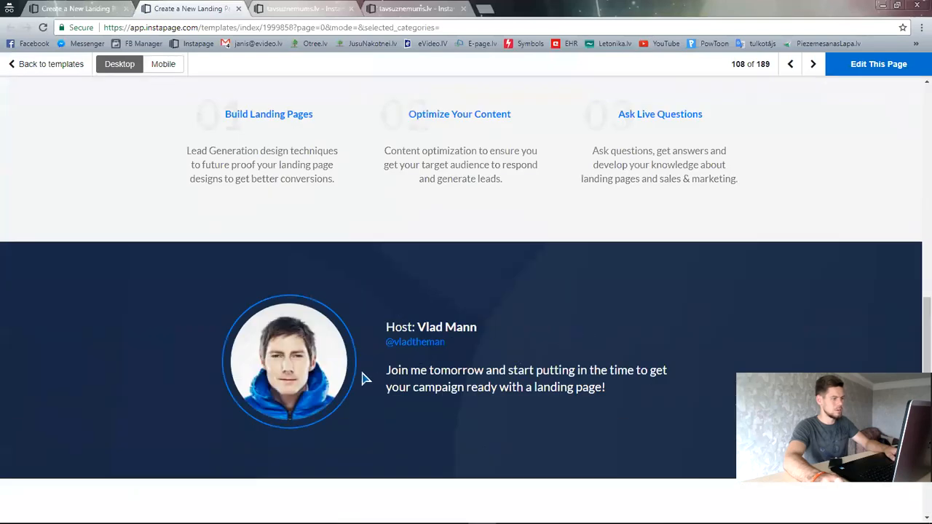
pyautogui.scroll(11, 460, 362)
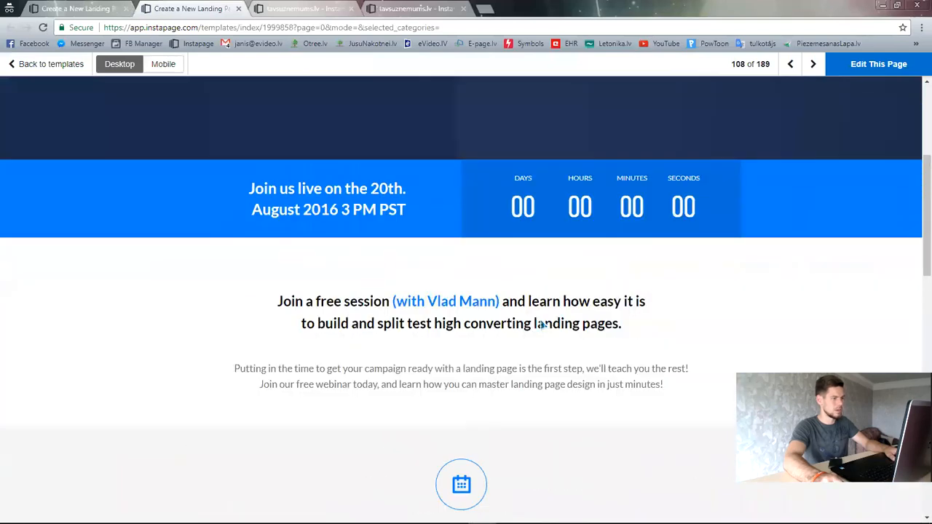
# Step: Take a last look through the Webaria webinar template and close its preview
pyautogui.scroll(-4, 560, 362)
pyautogui.scroll(4, 495, 273)
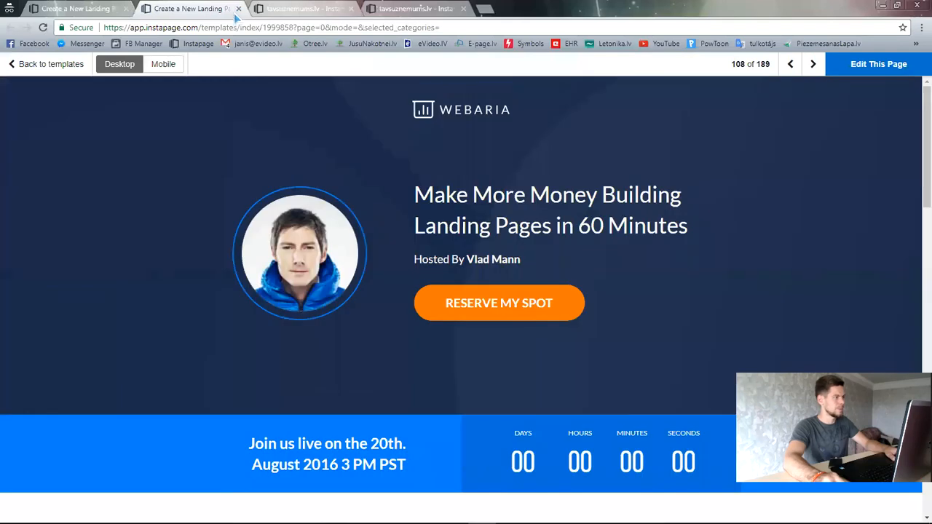
pyautogui.click(238, 9)
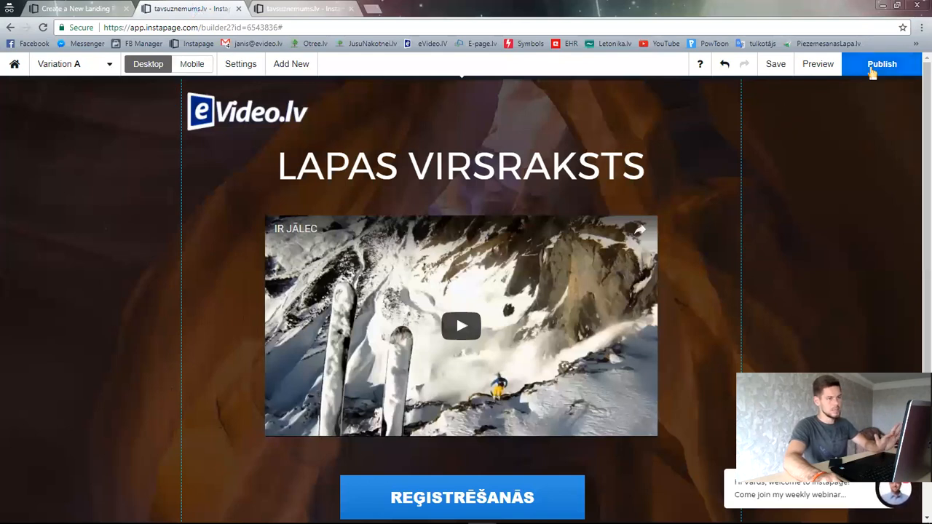
# Step: Start publishing the tavsuznemums.lv page, dismiss the unfinished mobile page notice and switch to the mobile version
pyautogui.click(872, 71)
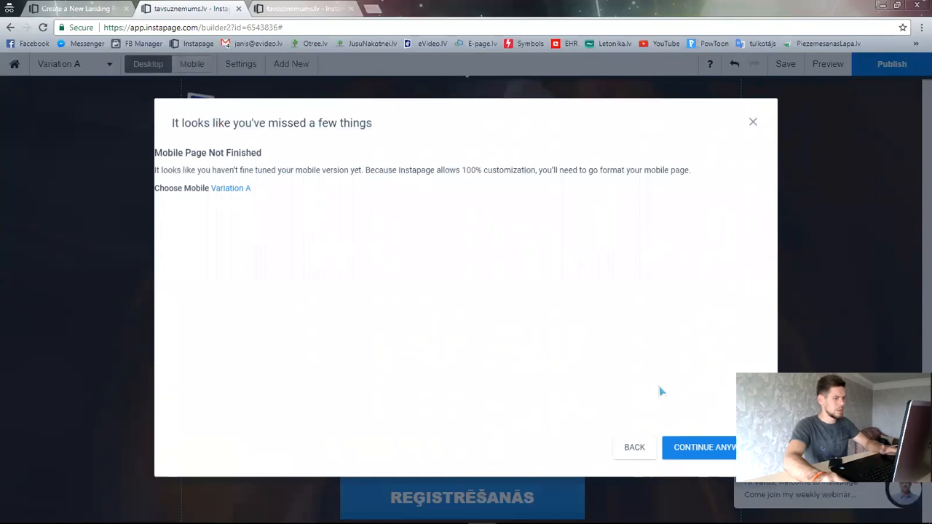
pyautogui.click(753, 123)
pyautogui.moveTo(191, 68)
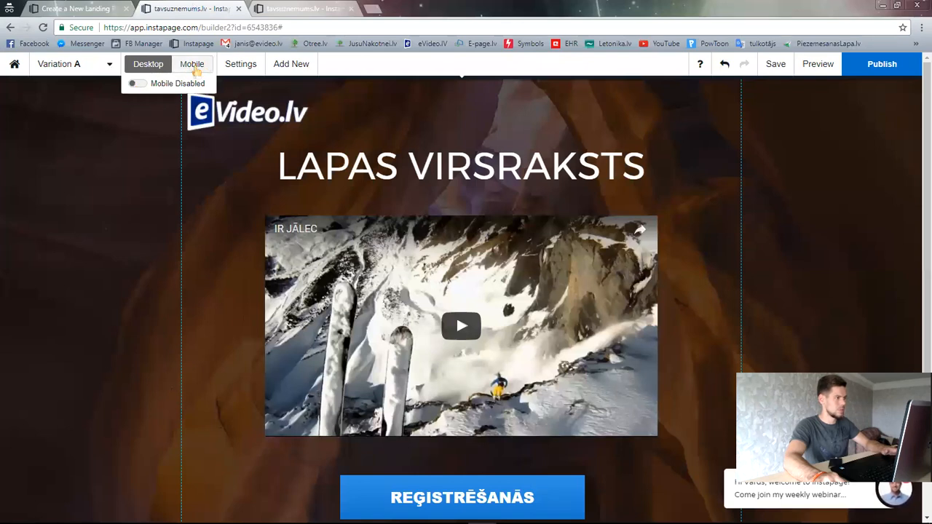
pyautogui.click(194, 69)
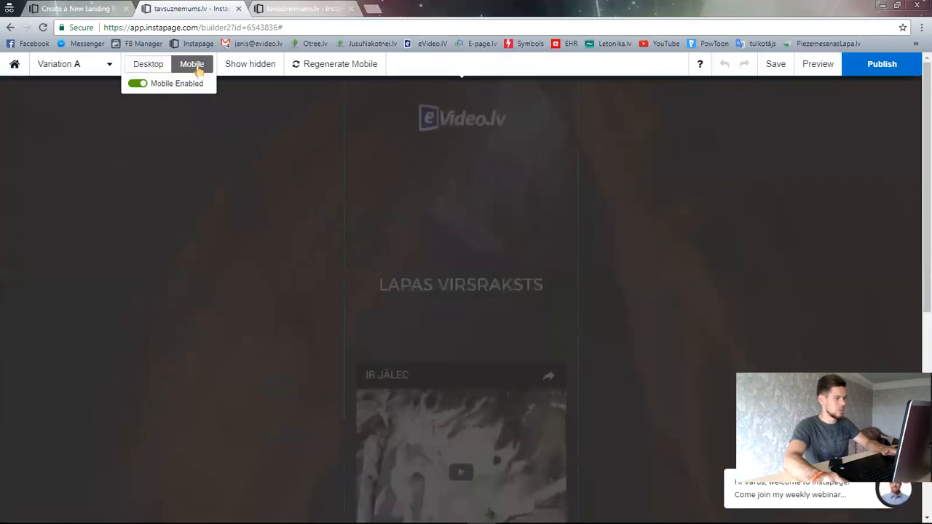
# Step: Look over the mobile layout and regenerate it from the current desktop page design
pyautogui.scroll(-5, 509, 371)
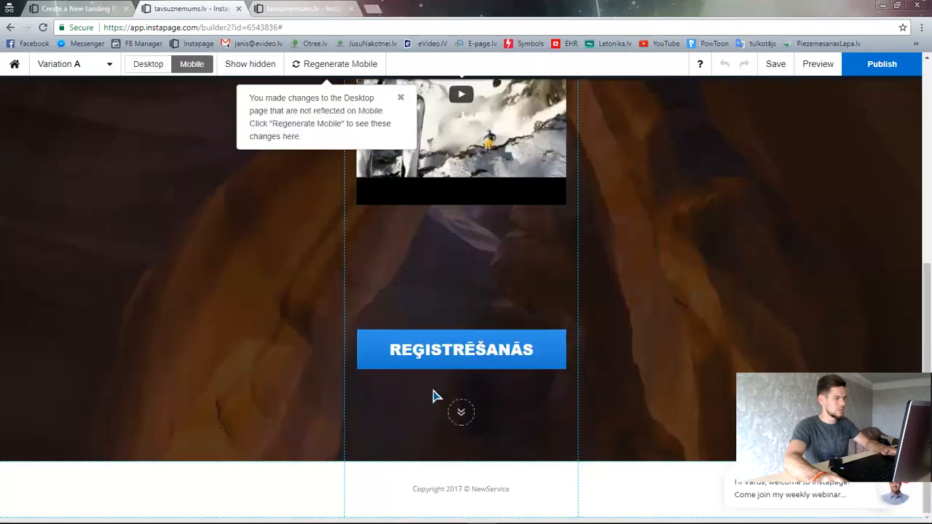
pyautogui.scroll(5, 432, 395)
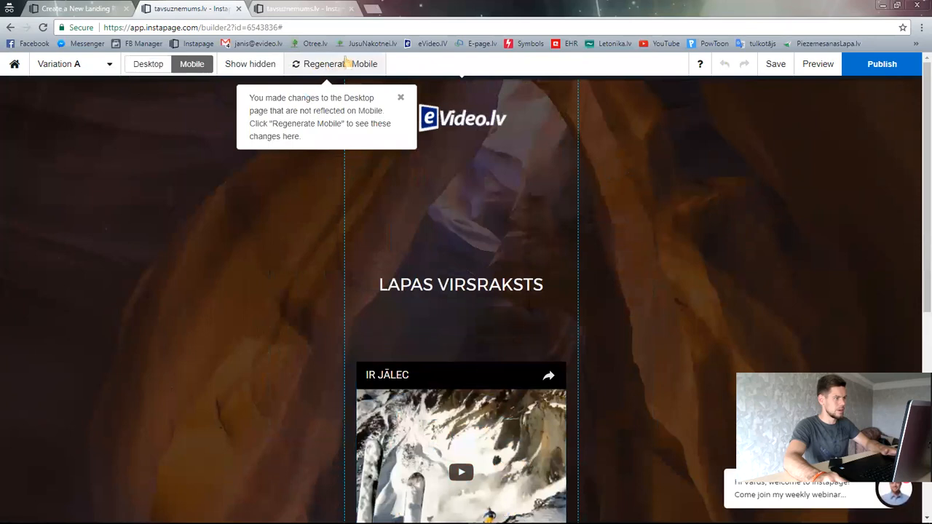
pyautogui.click(336, 69)
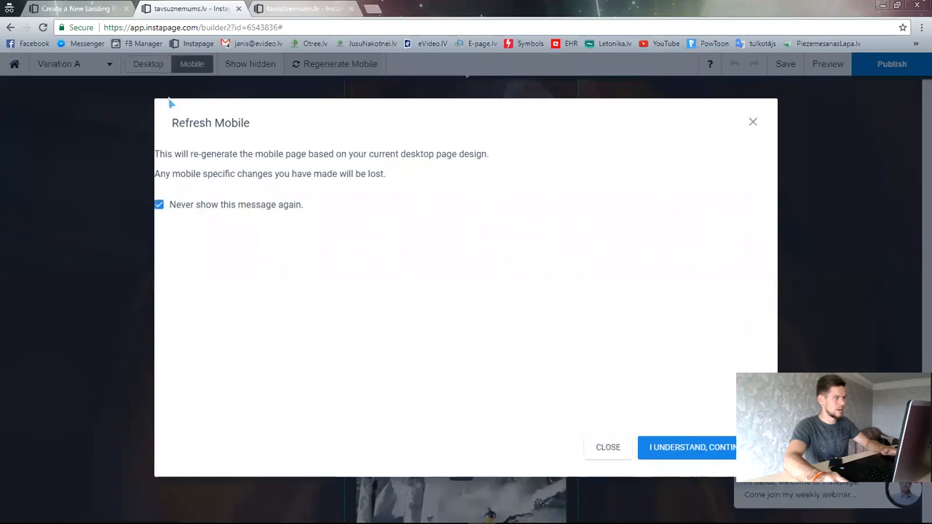
pyautogui.click(705, 455)
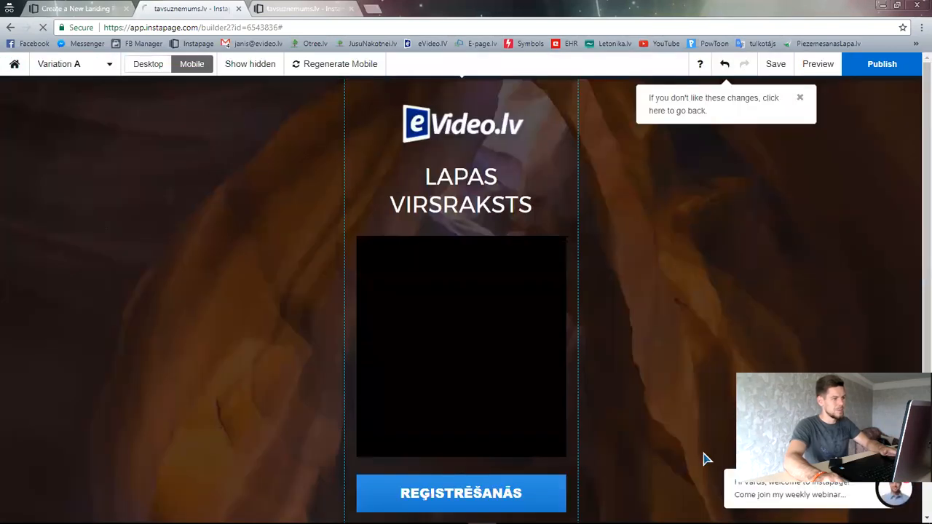
# Step: Shorten the mobile video box to fit the video and move the REĢISTRĒŠANĀS button and arrow icon up beneath it
pyautogui.scroll(-1, 518, 348)
pyautogui.click(518, 348)
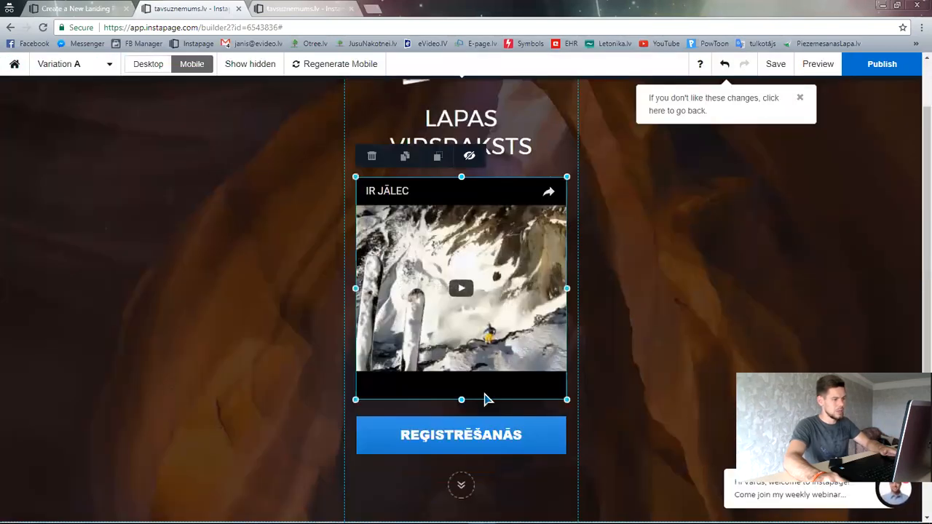
pyautogui.moveTo(461, 399); pyautogui.dragTo(470, 295)
pyautogui.moveTo(477, 435); pyautogui.dragTo(481, 342)
pyautogui.scroll(-1, 487, 432)
pyautogui.click(464, 426)
pyautogui.moveTo(464, 426); pyautogui.dragTo(463, 326)
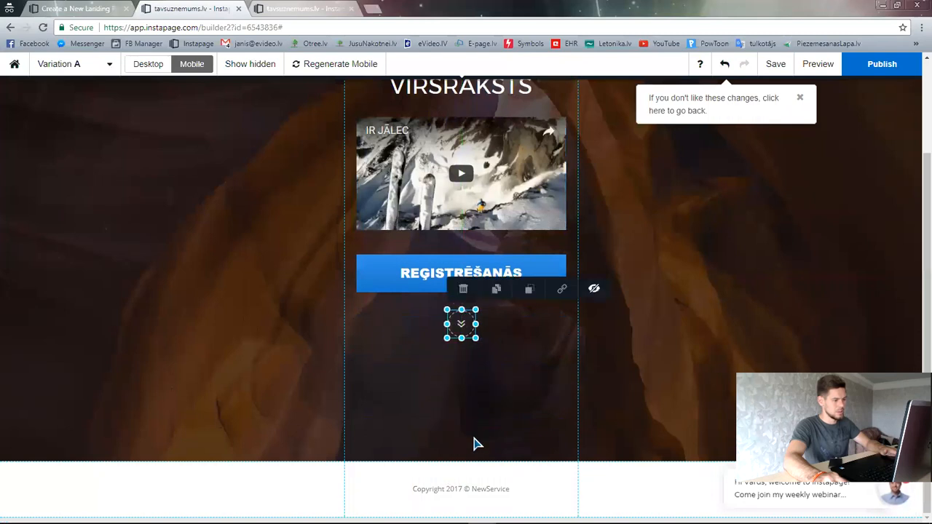
# Step: Reduce the height of the mobile page's main section so it ends just below the arrow icon
pyautogui.moveTo(476, 459); pyautogui.dragTo(485, 417)
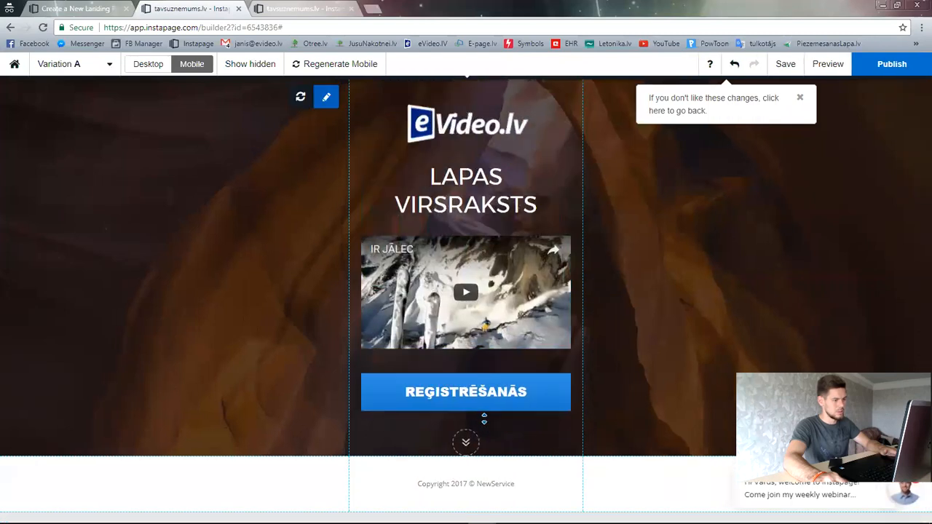
pyautogui.click(488, 197)
pyautogui.moveTo(529, 453); pyautogui.dragTo(525, 475)
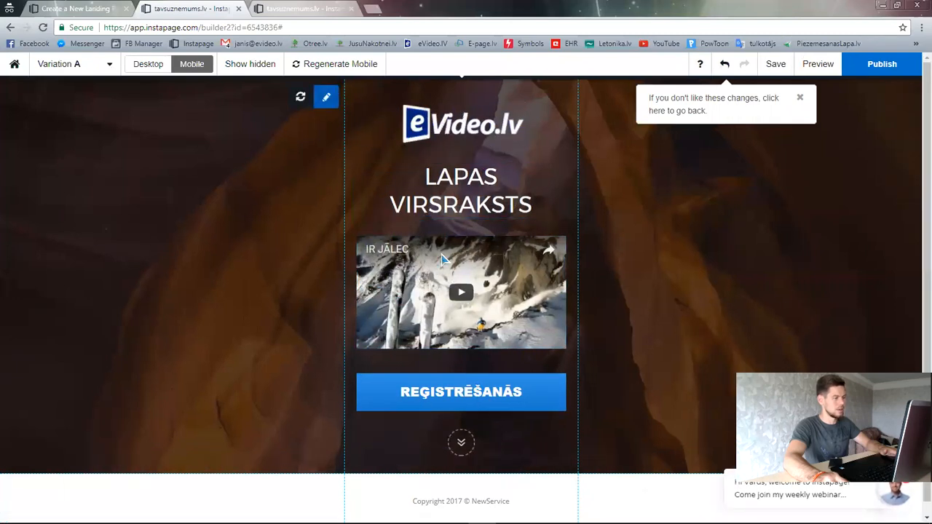
# Step: Return to the desktop version and publish the page as a Demo Page with the subdomain tavsuznemums on pagedemo.co
pyautogui.click(149, 64)
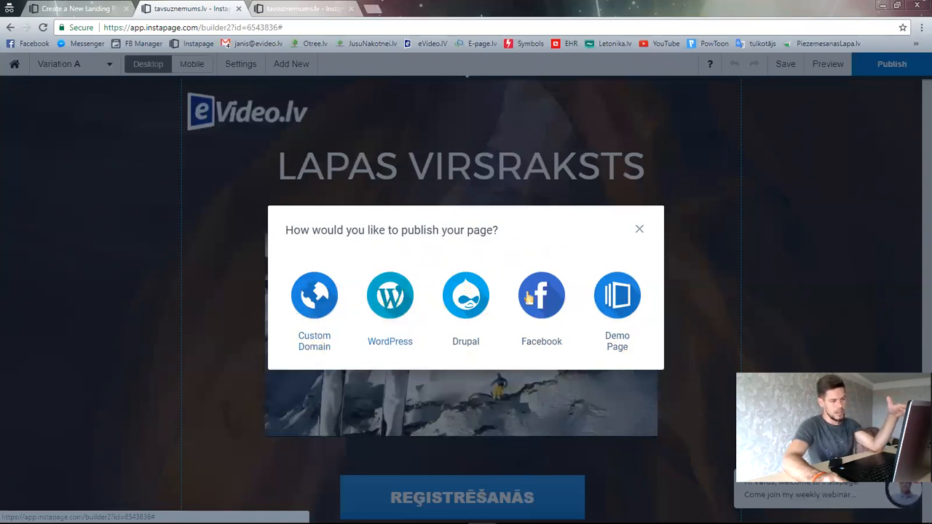
pyautogui.click(625, 298)
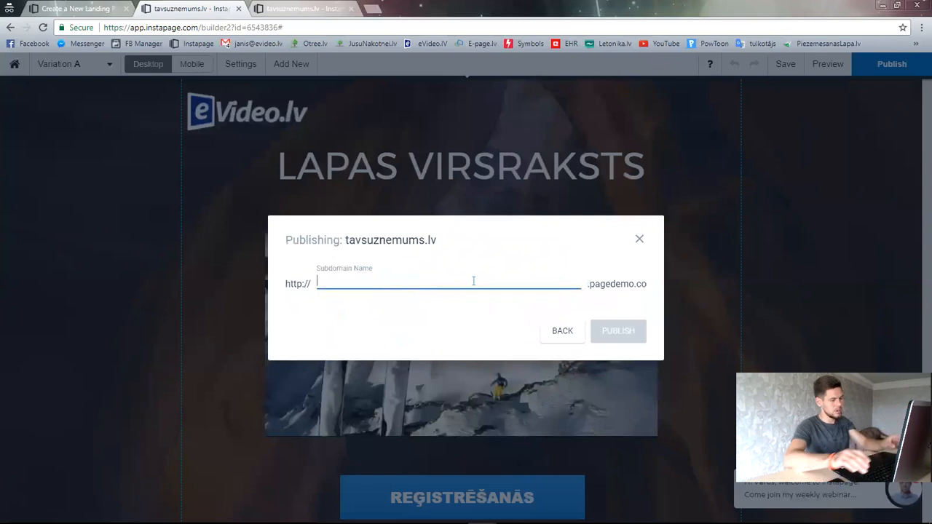
pyautogui.write('tavsuznemums')
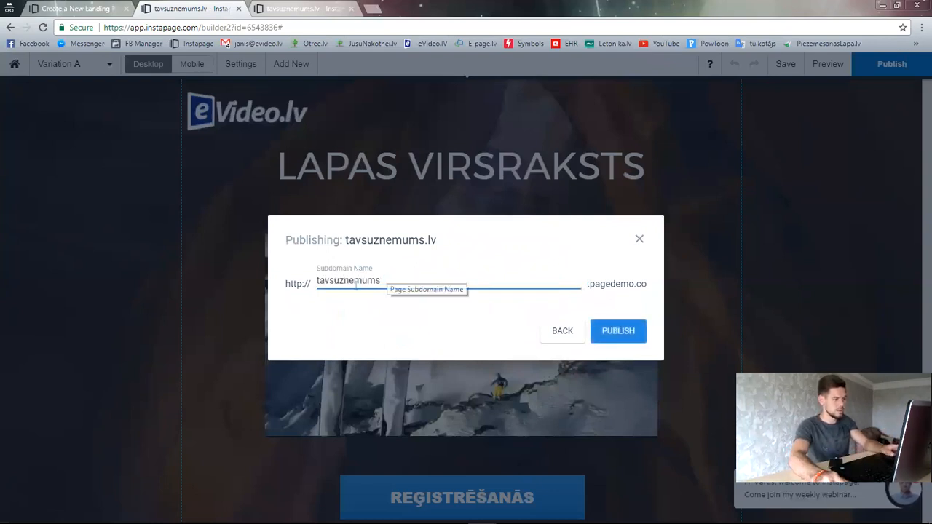
pyautogui.moveTo(381, 282); pyautogui.dragTo(315, 285)
pyautogui.click(390, 279)
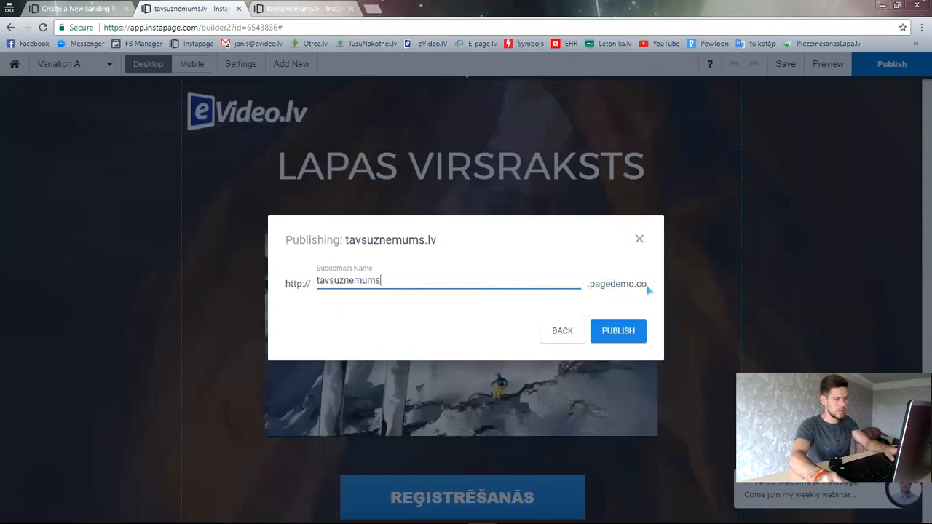
pyautogui.click(618, 331)
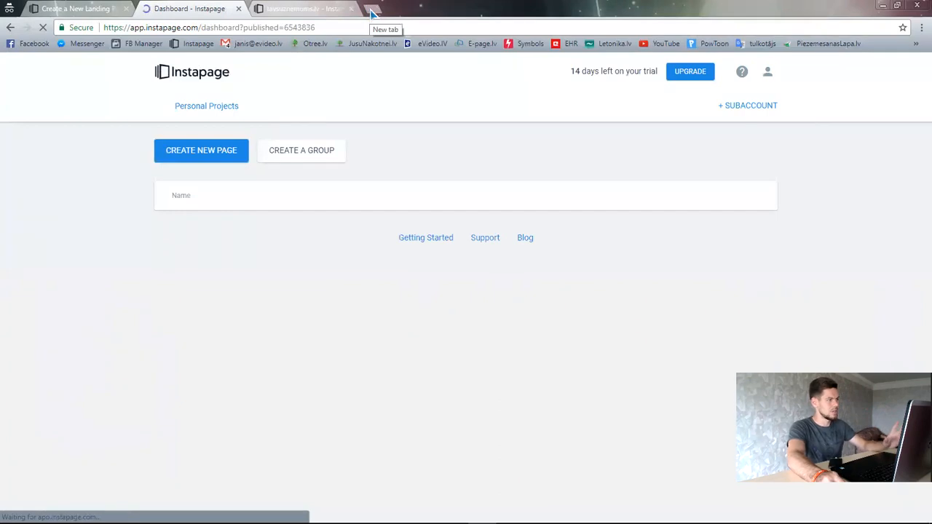
# Step: Open instapage.com in a new tab, check the published page's entry on the dashboard, and close the Instapage site
pyautogui.click(371, 9)
pyautogui.write('ins')
pyautogui.press('Return')
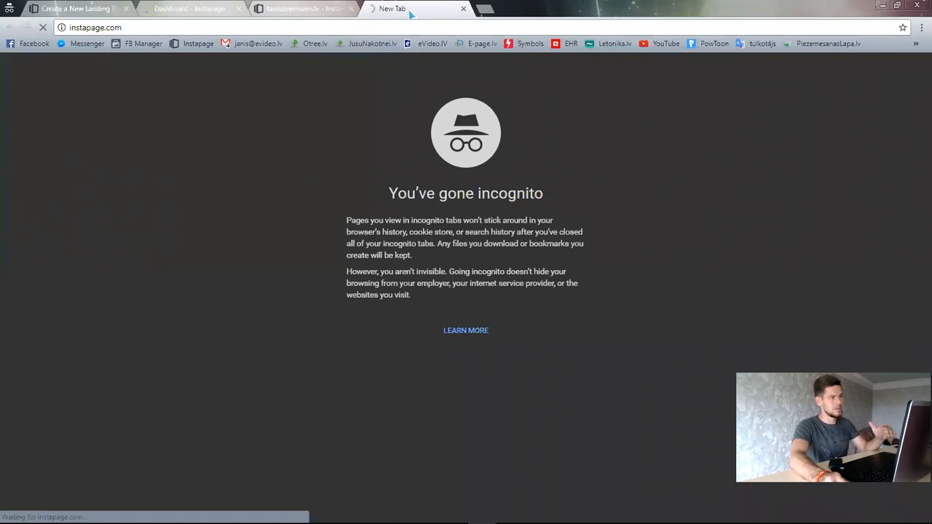
pyautogui.click(189, 9)
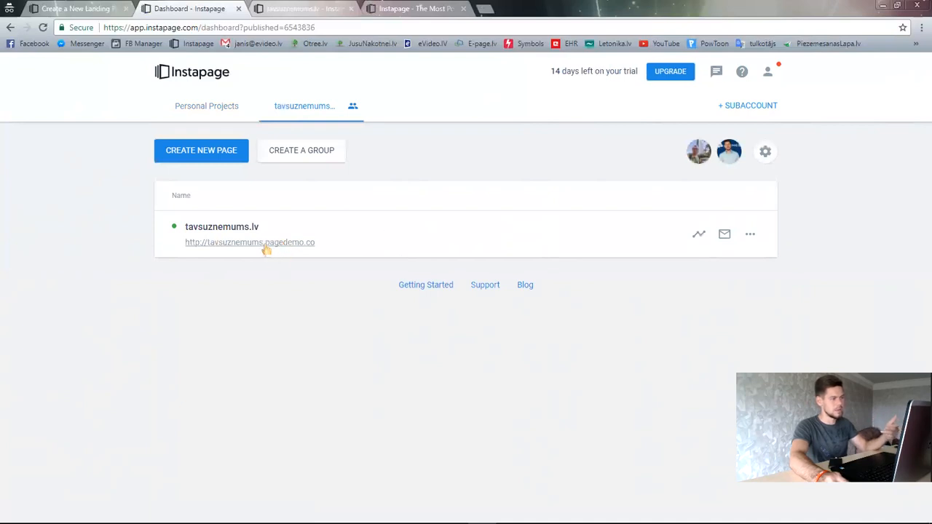
pyautogui.click(409, 8)
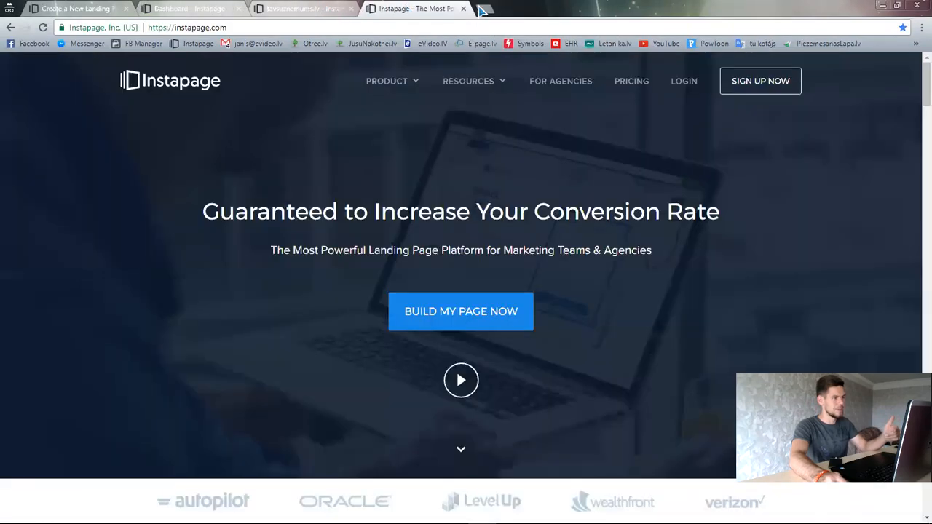
pyautogui.click(463, 9)
pyautogui.click(196, 9)
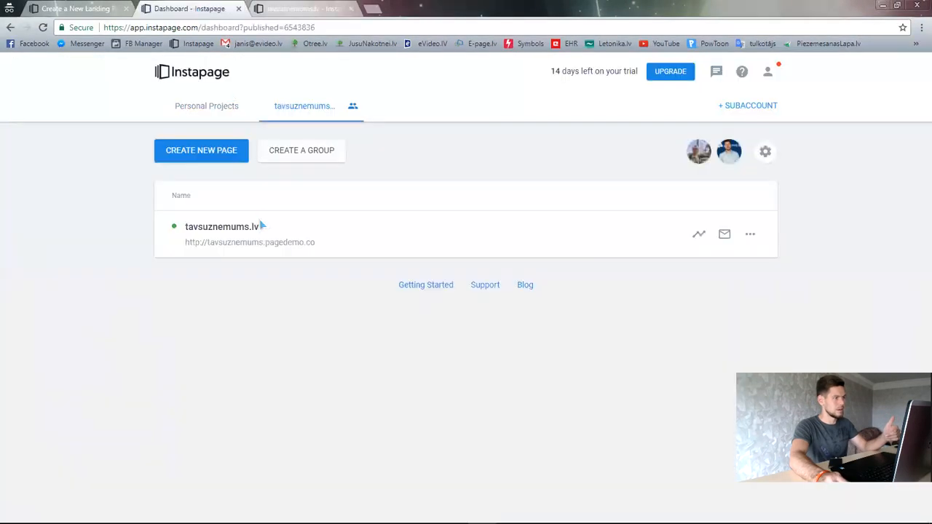
# Step: Open the published page tavsuznemums.pagedemo.co from the dashboard and look it over down to the copyright footer
pyautogui.click(294, 244)
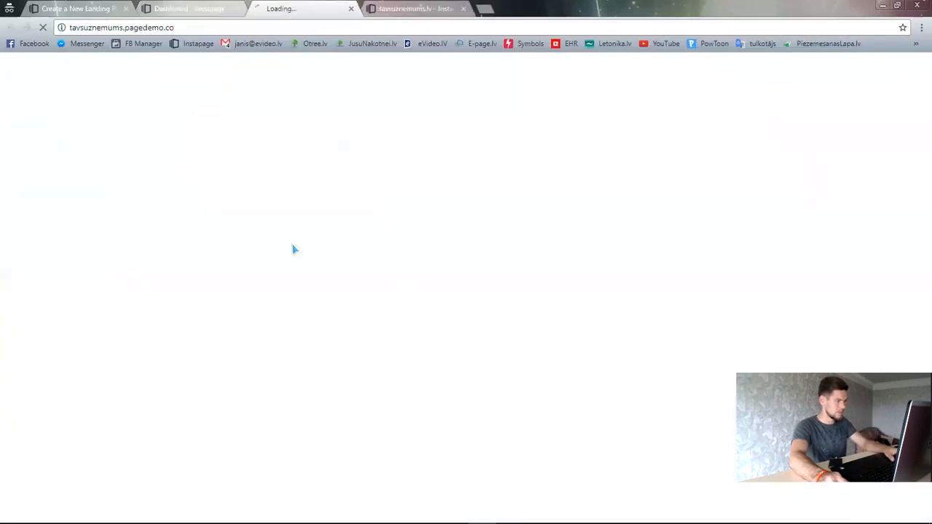
pyautogui.click(179, 27)
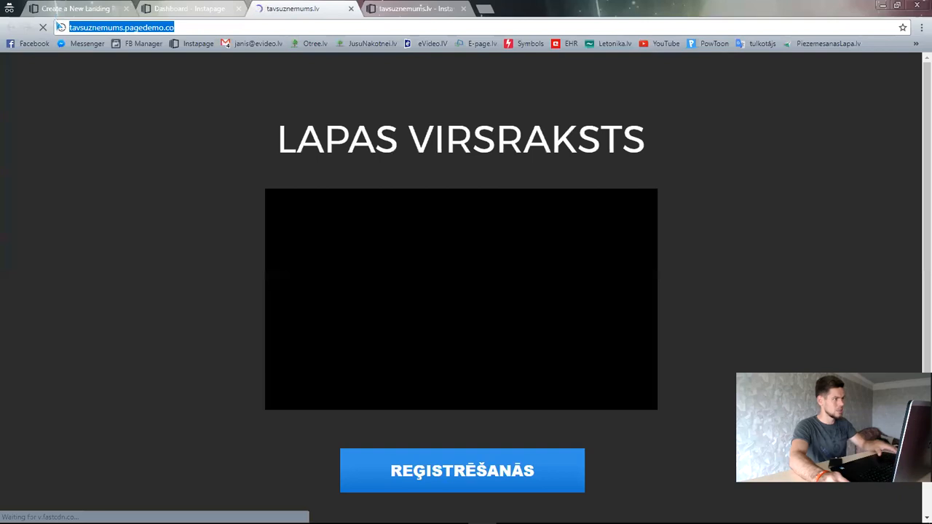
pyautogui.scroll(-2, 218, 285)
pyautogui.scroll(2, 268, 337)
pyautogui.scroll(-2, 364, 326)
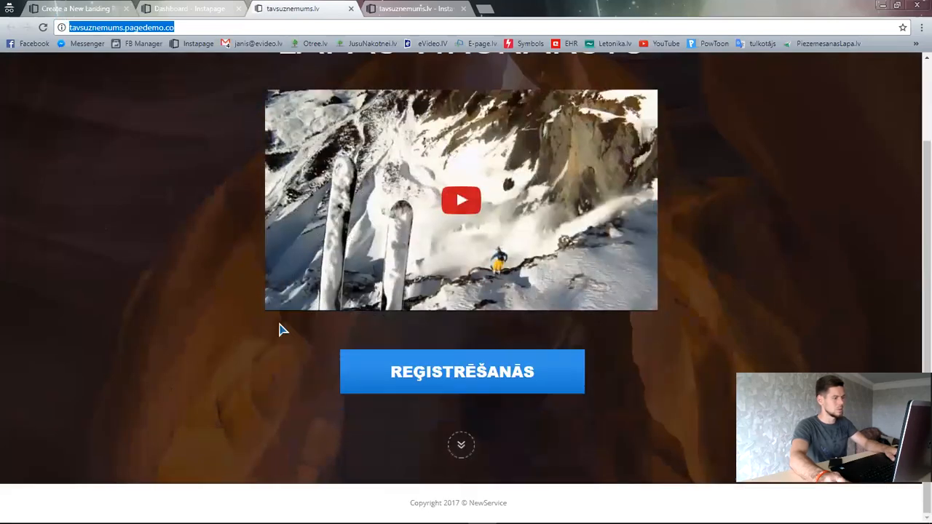
pyautogui.scroll(2, 203, 182)
# Step: Examine the live page's web address, highlighting the whole address and its pagedemo.co part
pyautogui.click(136, 28)
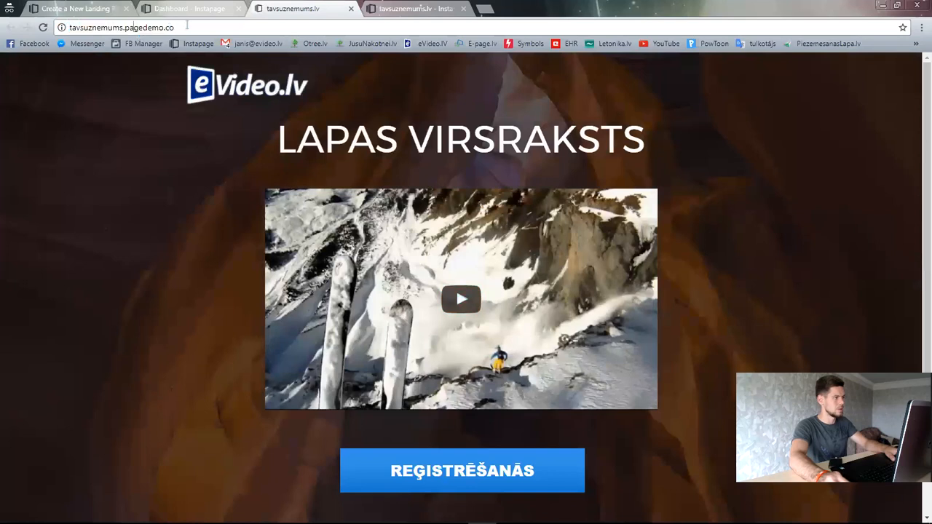
pyautogui.moveTo(174, 27); pyautogui.dragTo(123, 27)
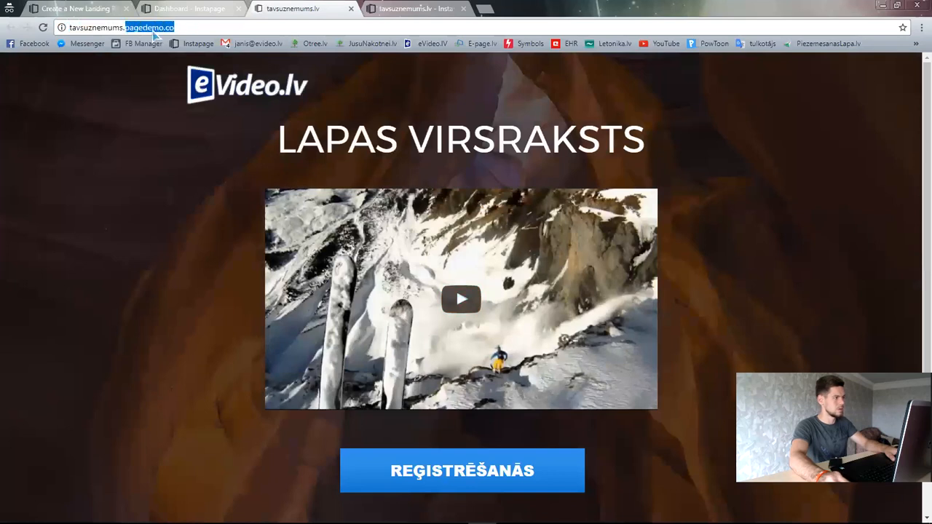
pyautogui.click(187, 28)
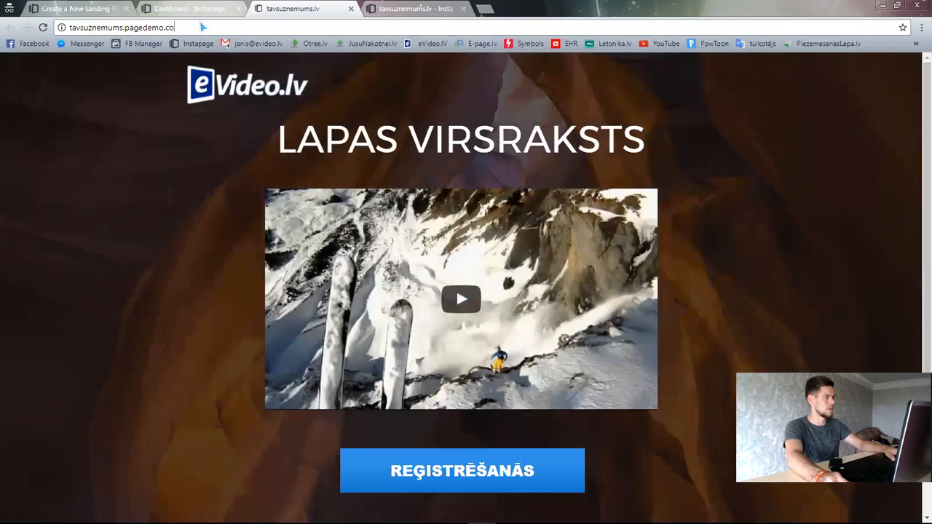
pyautogui.moveTo(187, 28); pyautogui.dragTo(67, 28)
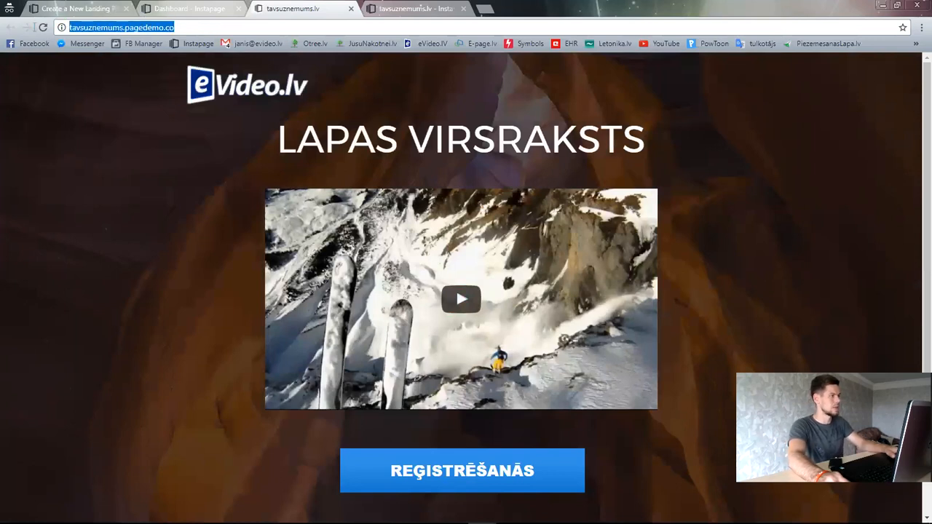
pyautogui.scroll(-2, 216, 269)
pyautogui.scroll(2, 218, 269)
pyautogui.click(225, 134)
pyautogui.click(94, 29)
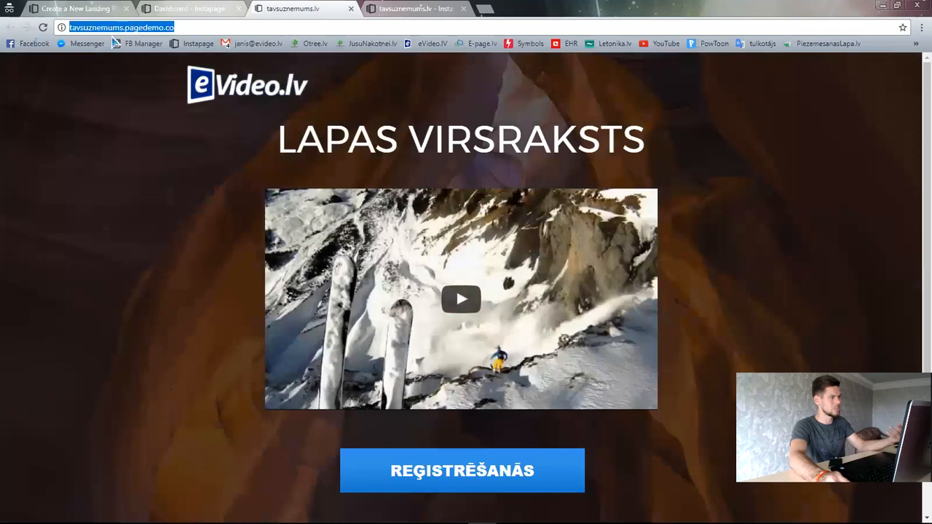
pyautogui.click(138, 28)
pyautogui.moveTo(123, 30); pyautogui.dragTo(235, 21)
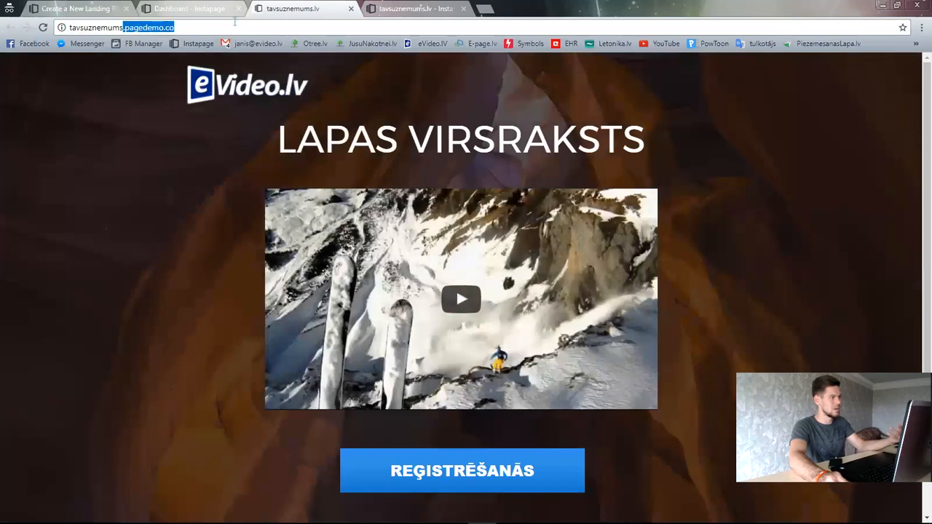
pyautogui.click(168, 244)
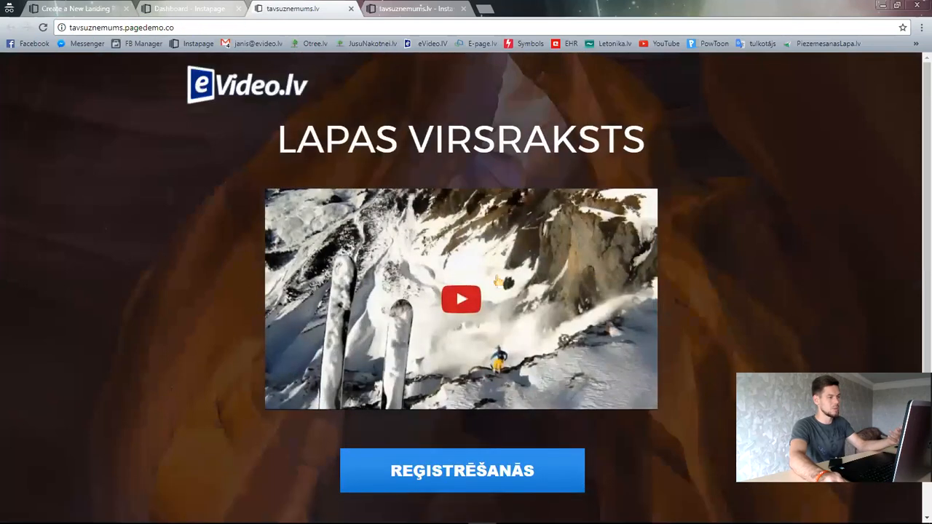
# Step: Play the ski video on the published page for a moment and pause it
pyautogui.click(463, 307)
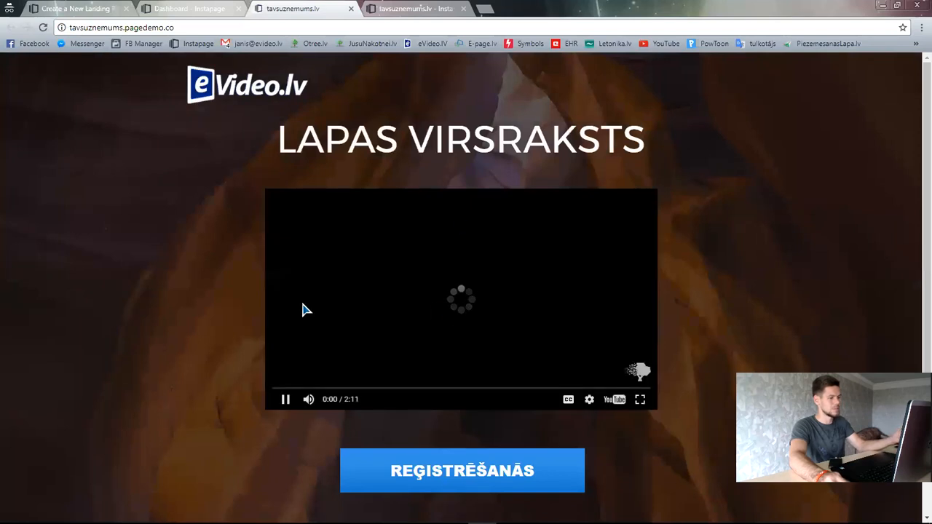
pyautogui.scroll(-2, 721, 339)
pyautogui.scroll(2, 721, 340)
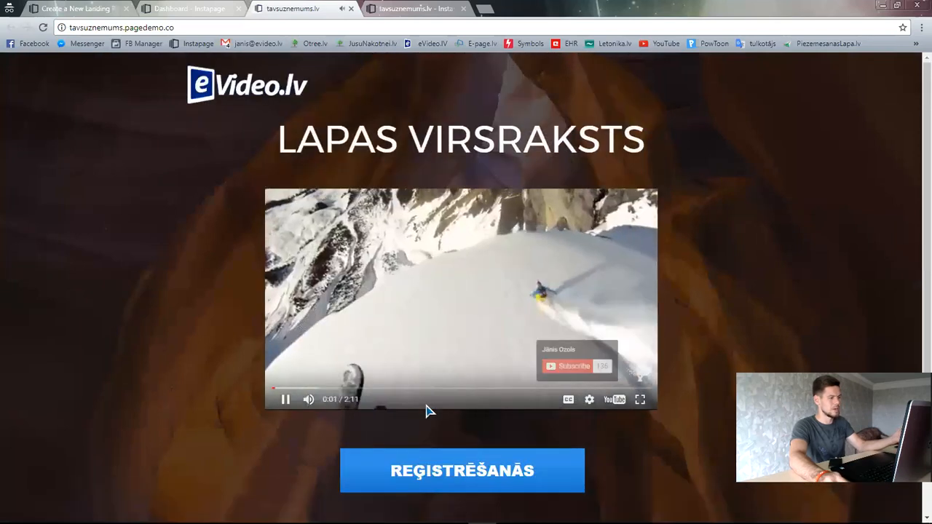
pyautogui.click(285, 400)
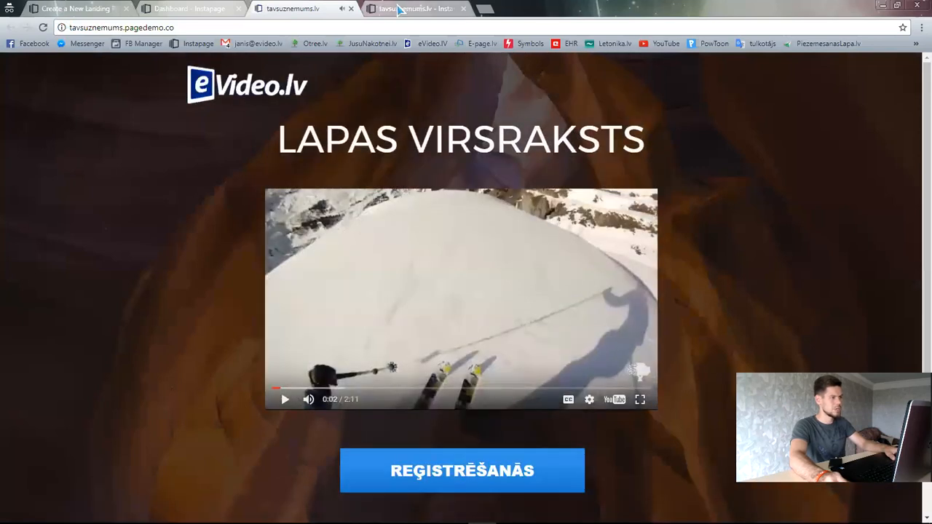
# Step: Return to the Instapage dashboard and create a new page group named ssafaf
pyautogui.click(181, 7)
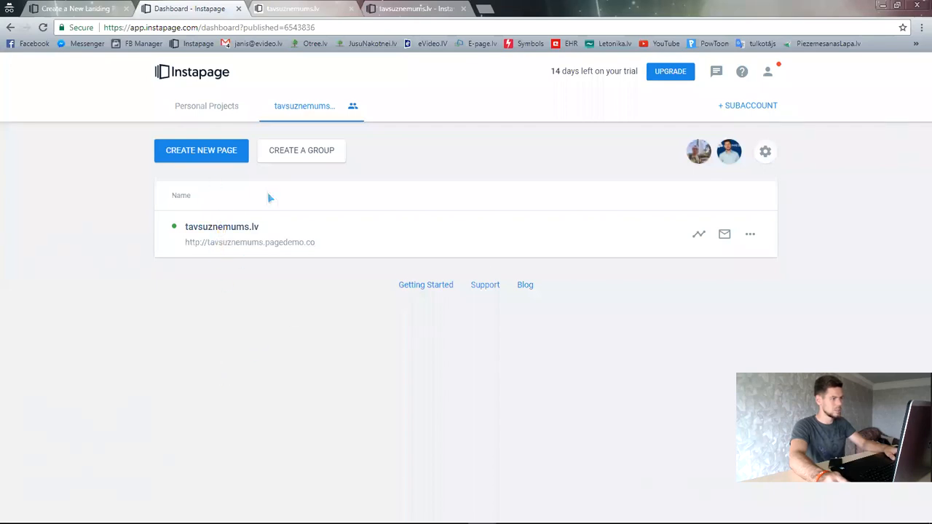
pyautogui.click(300, 160)
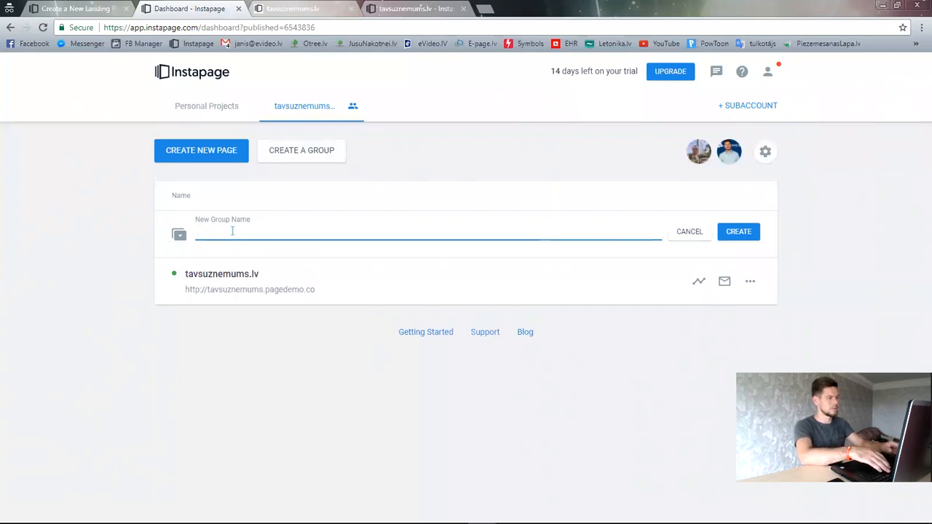
pyautogui.write('ssafaf')
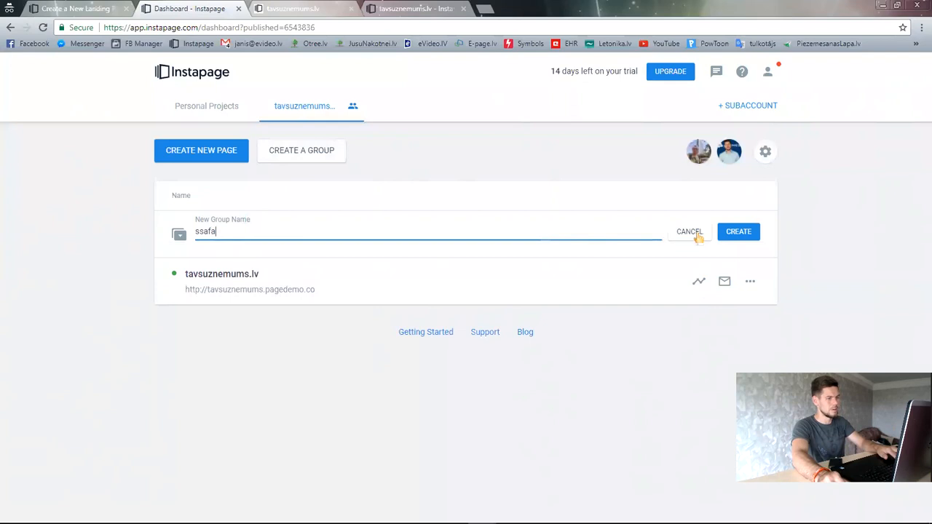
pyautogui.click(731, 232)
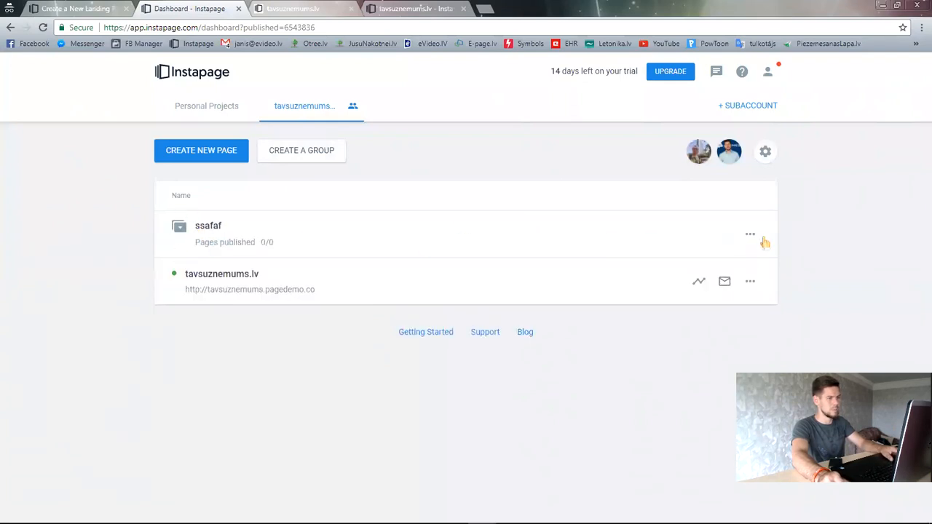
# Step: Delete the empty ssafaf group from the dashboard and confirm its removal
pyautogui.click(750, 235)
pyautogui.click(721, 260)
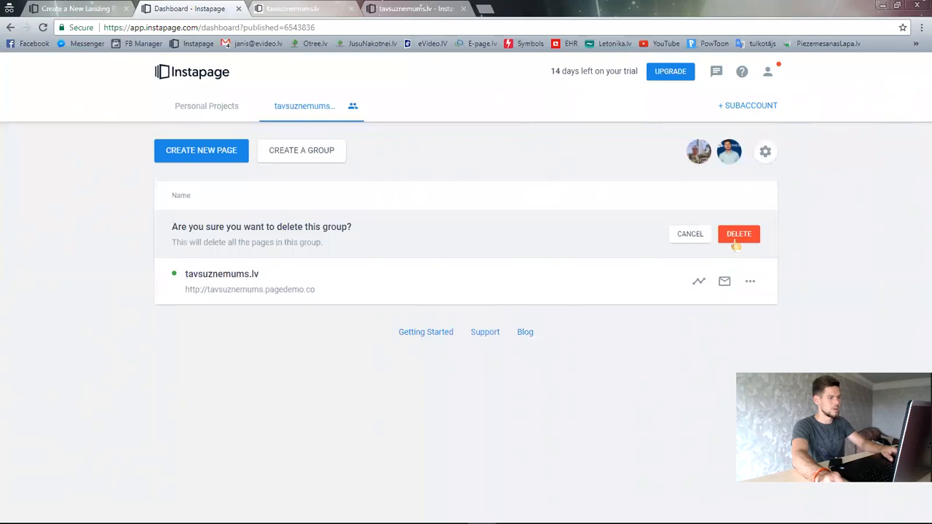
pyautogui.click(737, 242)
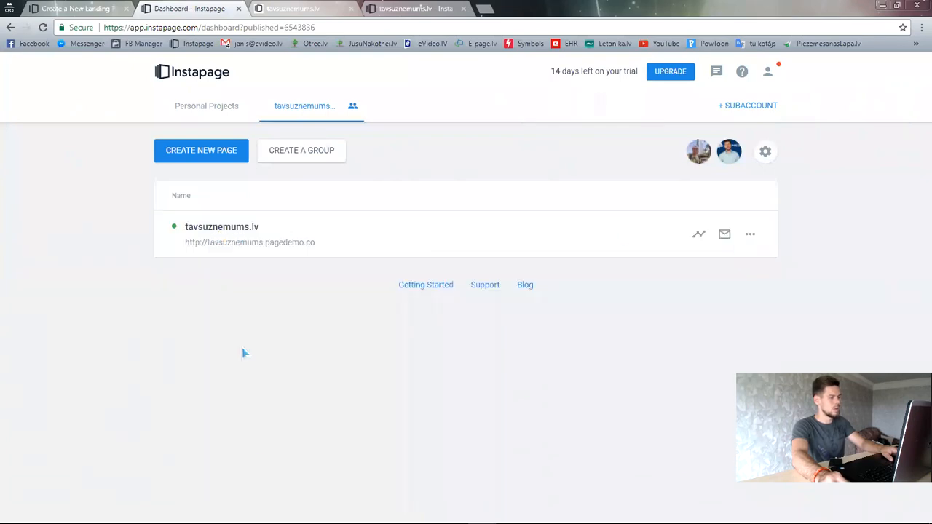